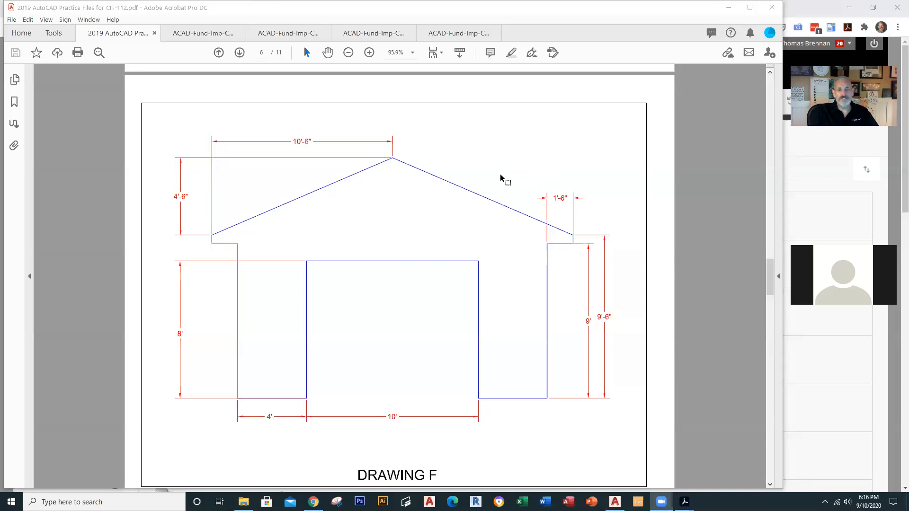
Step: Page through the practice PDF from Drawing F to Drawing H, then switch to the course page in Chrome
scroll(498, 178, down, 10)
scroll(498, 180, down, 3)
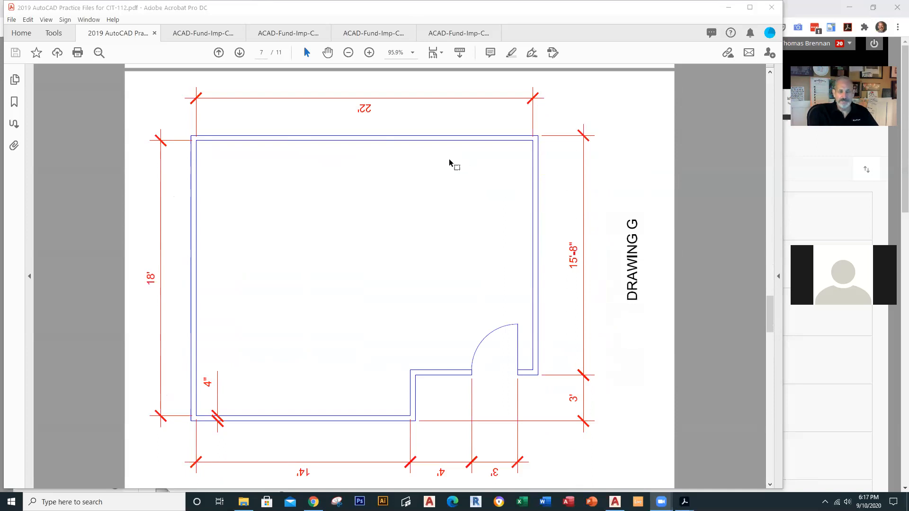
scroll(450, 163, down, 10)
scroll(449, 160, down, 3)
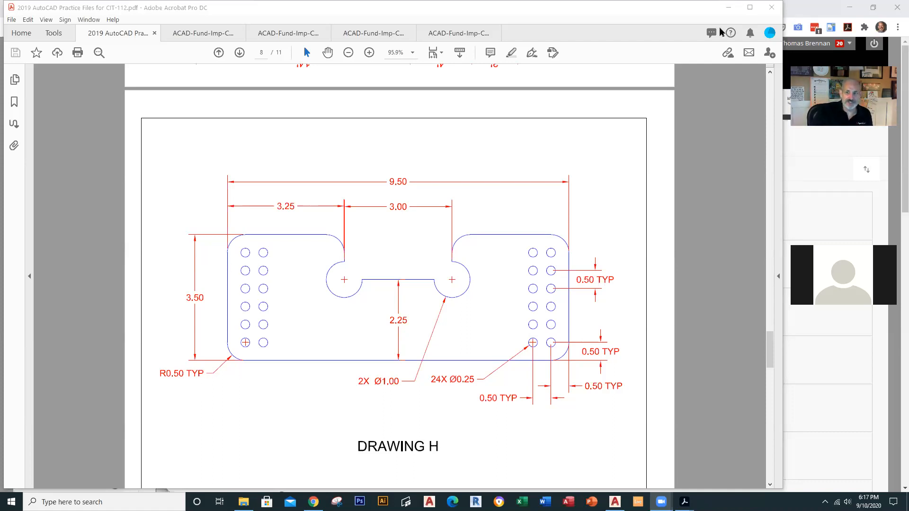
click(313, 502)
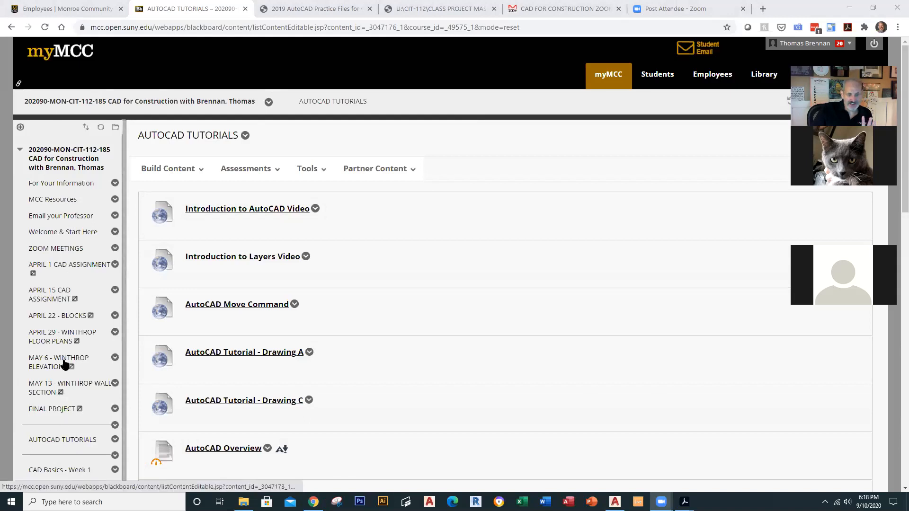
Step: Reload AUTOCAD TUTORIALS and launch the Introduction to AutoCAD Video
click(73, 440)
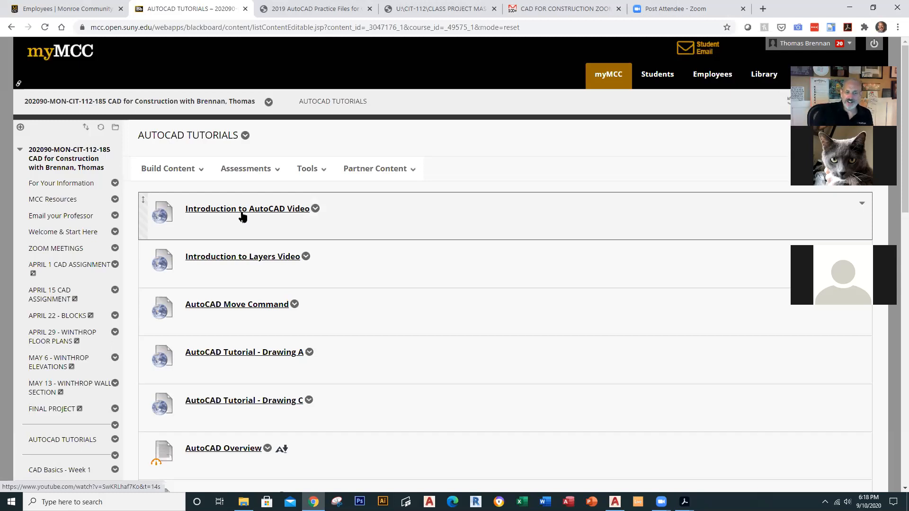
click(276, 209)
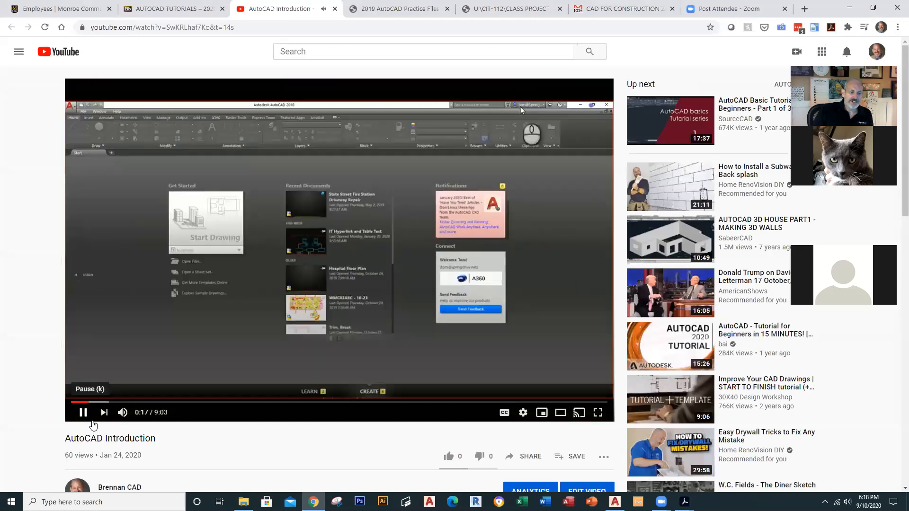
Step: Pause the AutoCAD Introduction video, seek to about 4:45, and close its tab
click(158, 329)
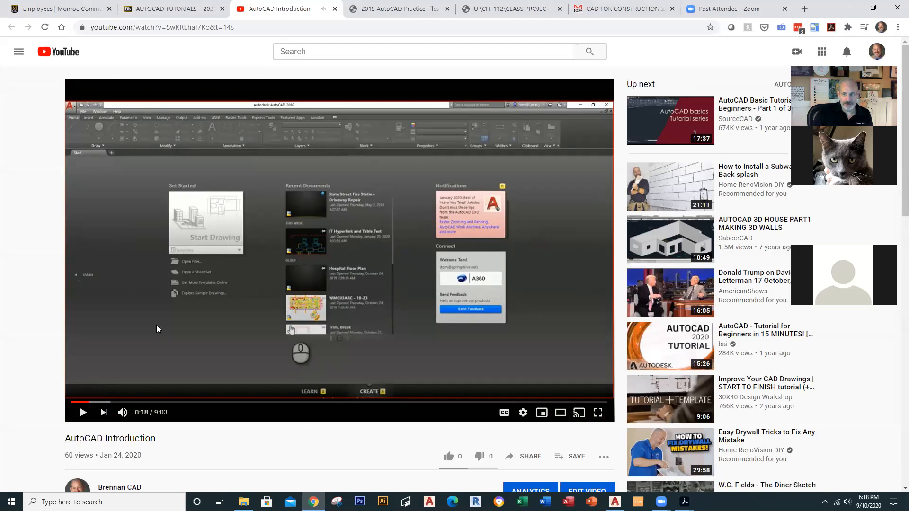
click(276, 403)
click(352, 403)
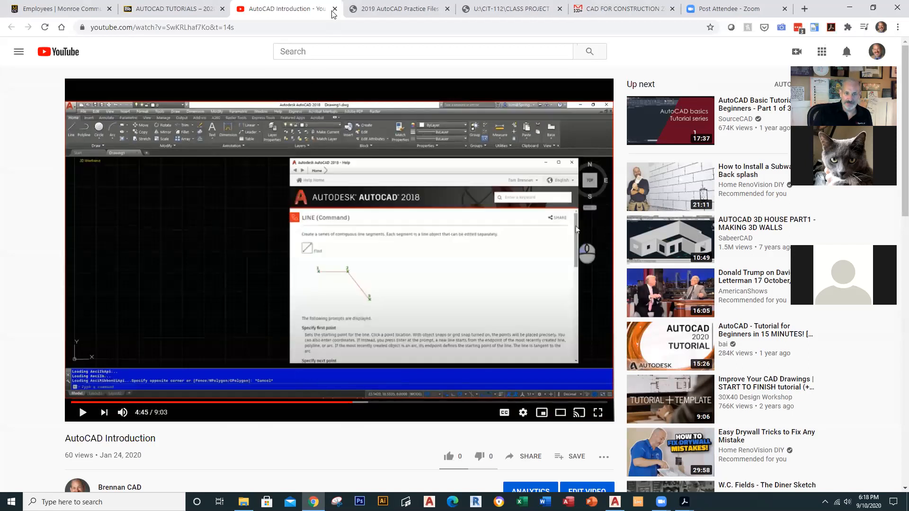
click(334, 9)
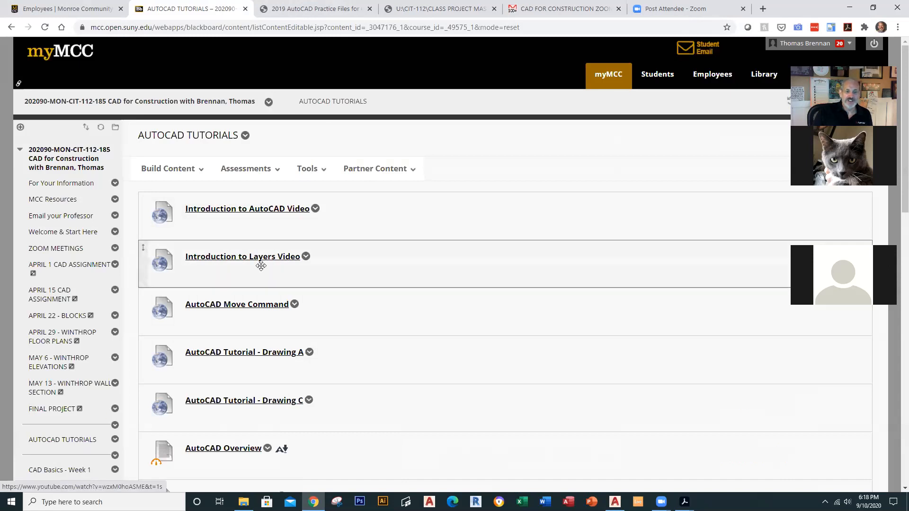
Step: Open the Introduction to Layers video, skip ahead to 1:50 and mute it
click(269, 258)
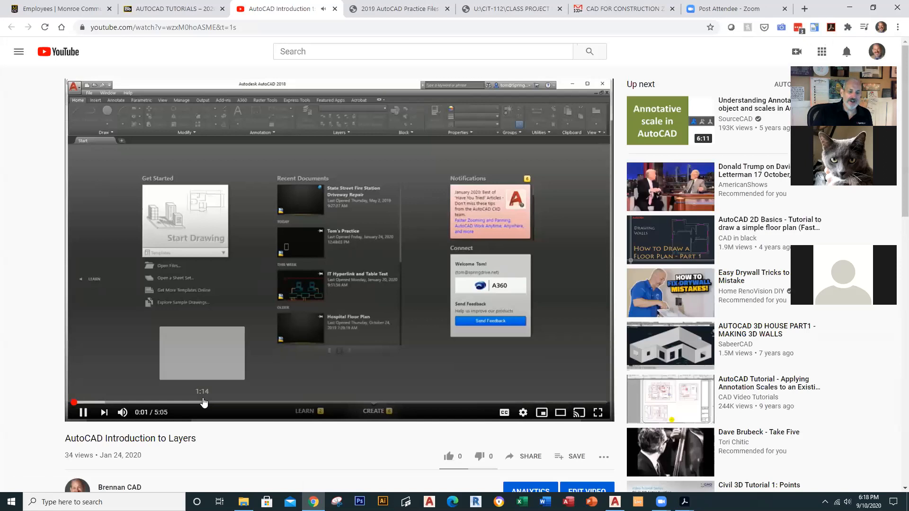
click(203, 402)
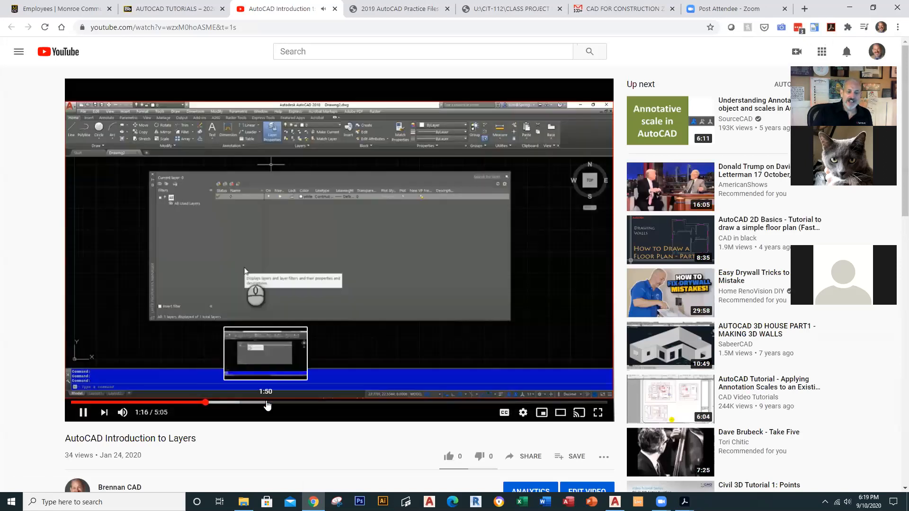
click(268, 403)
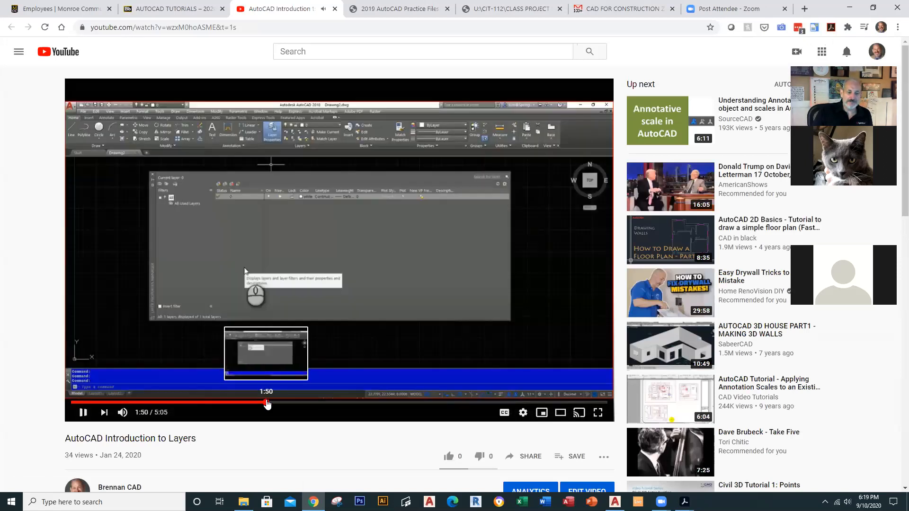
click(122, 412)
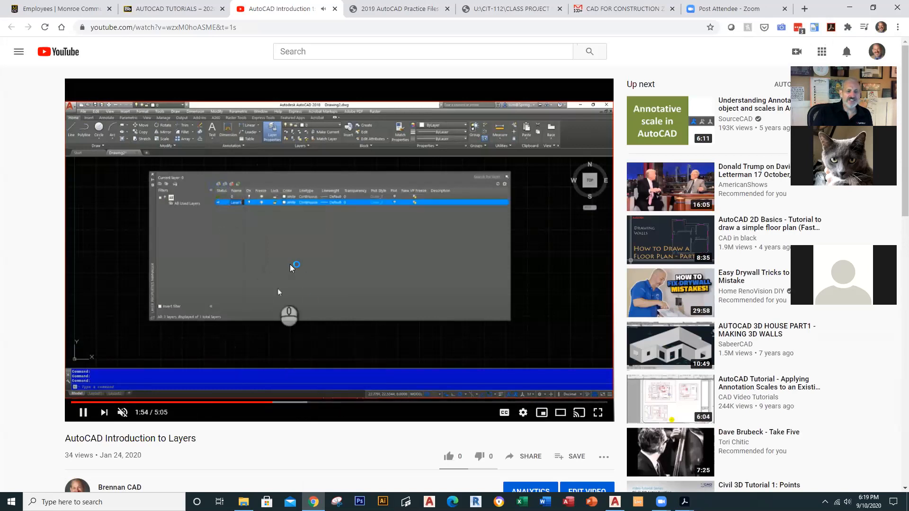
Step: Jump to about 3:00, toggle captions on and off, pause at 3:10, then close the tab
click(387, 402)
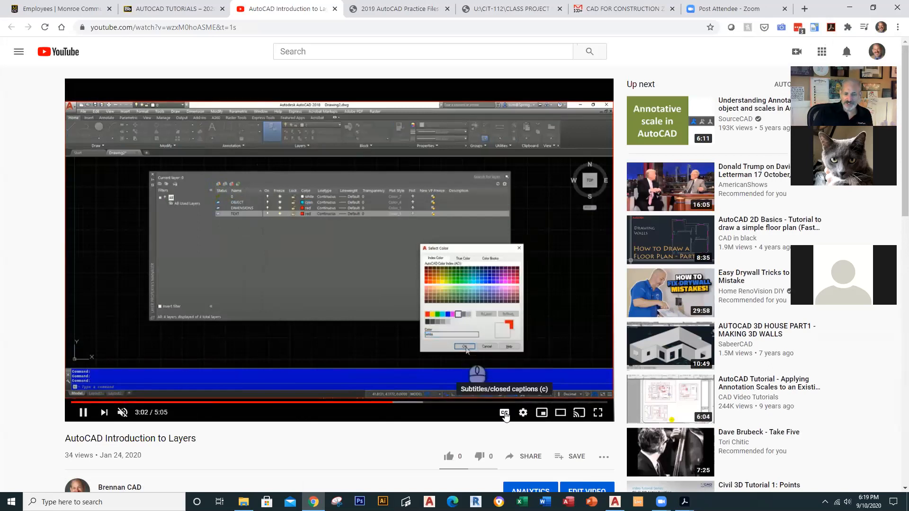
click(504, 414)
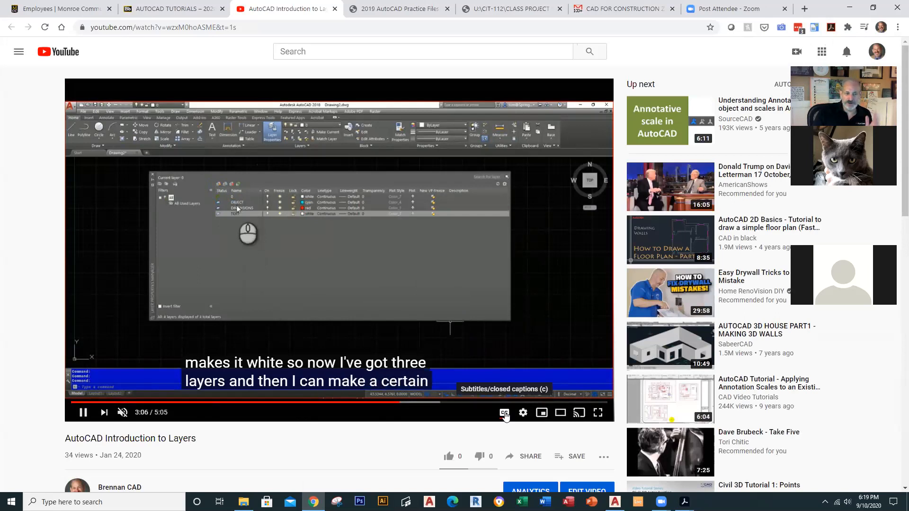
click(505, 414)
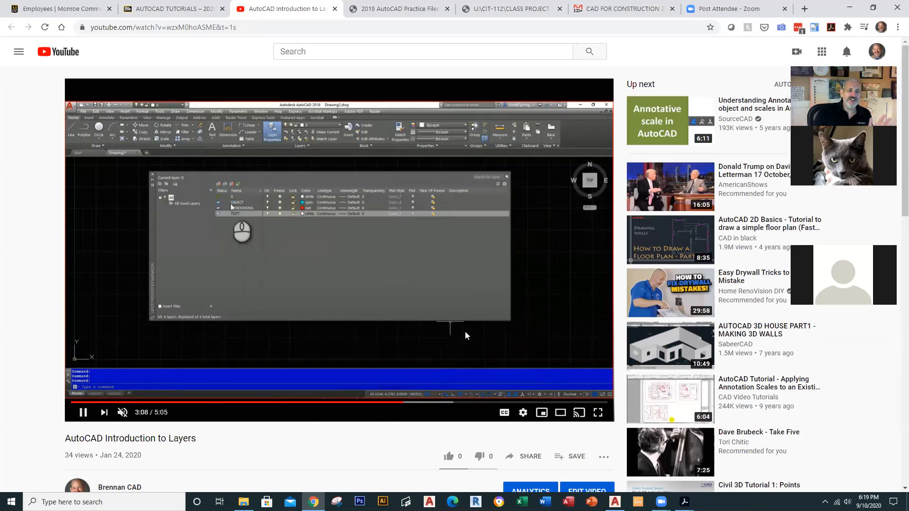
click(84, 413)
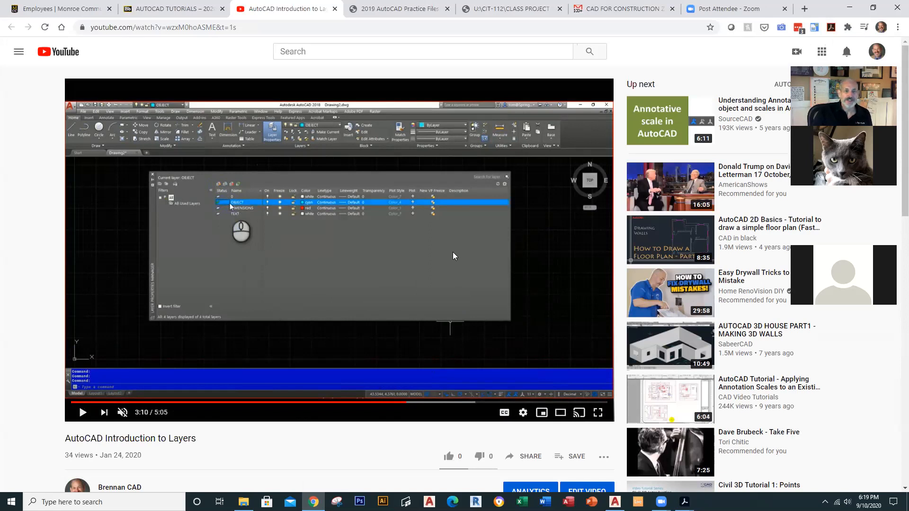
click(335, 8)
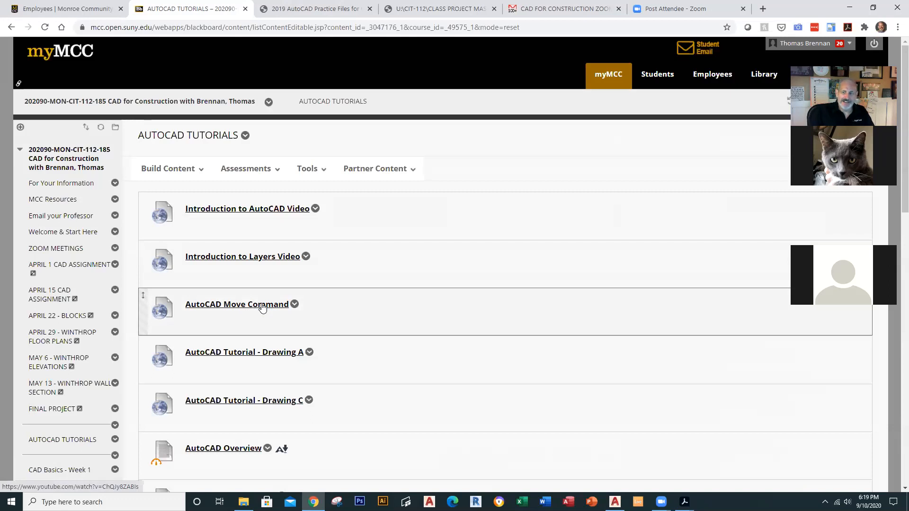
Step: Open the AutoCAD Tutorial - Drawing A video, pause it, and close it
click(288, 354)
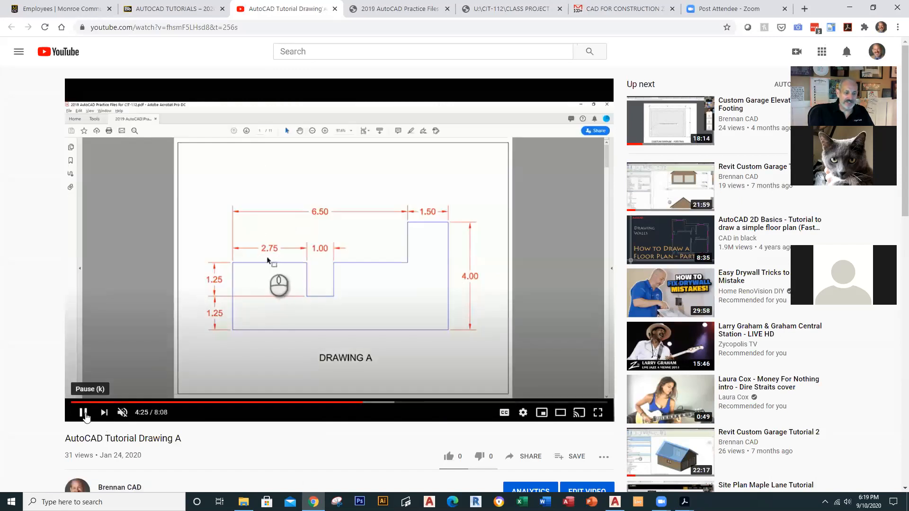
click(83, 413)
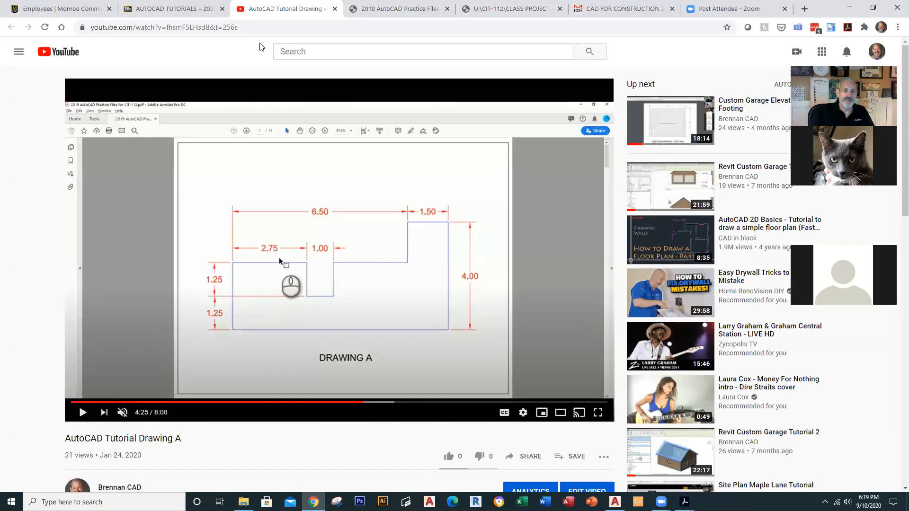
click(335, 9)
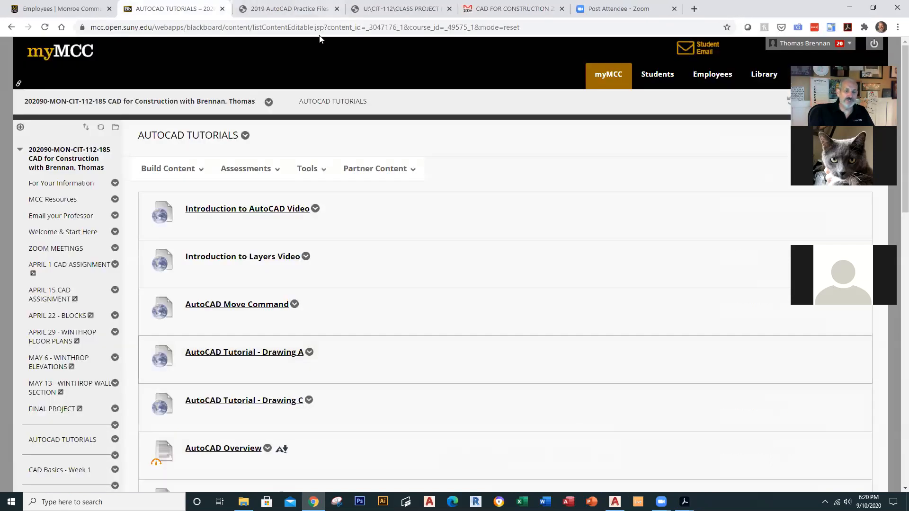
Step: Open the AutoCAD Tutorial - Drawing C video, pause it at 0:18, and close it
click(278, 402)
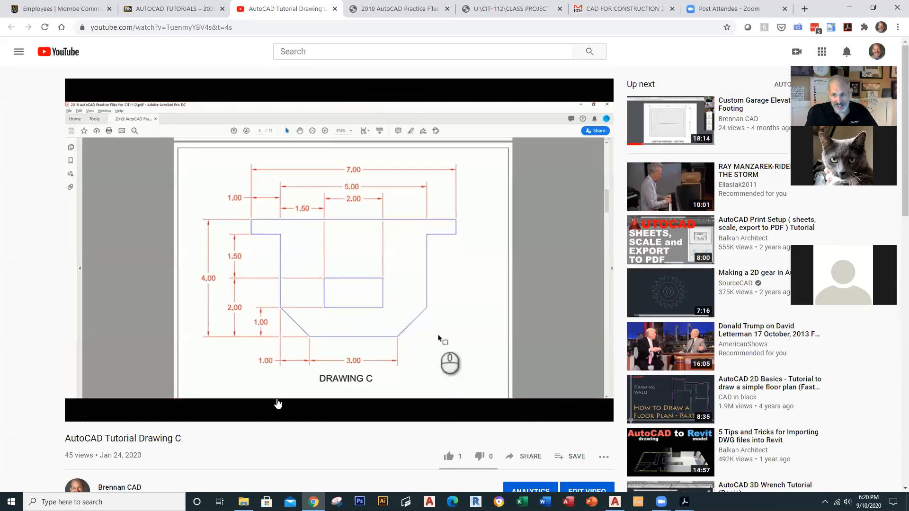
mouse_move(82, 416)
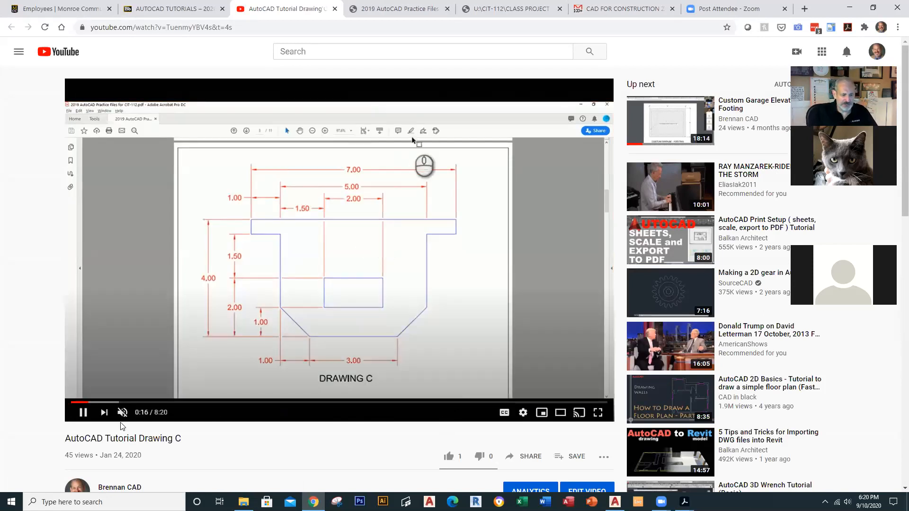
click(81, 416)
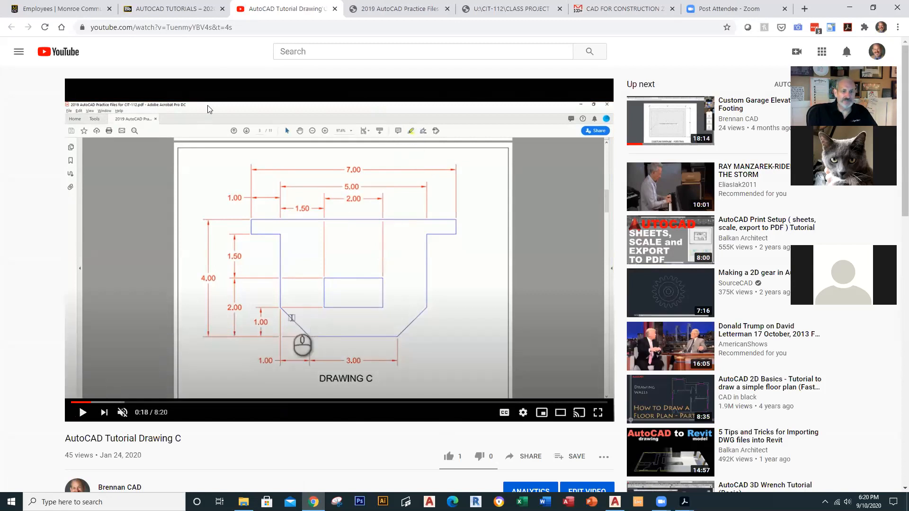
click(335, 9)
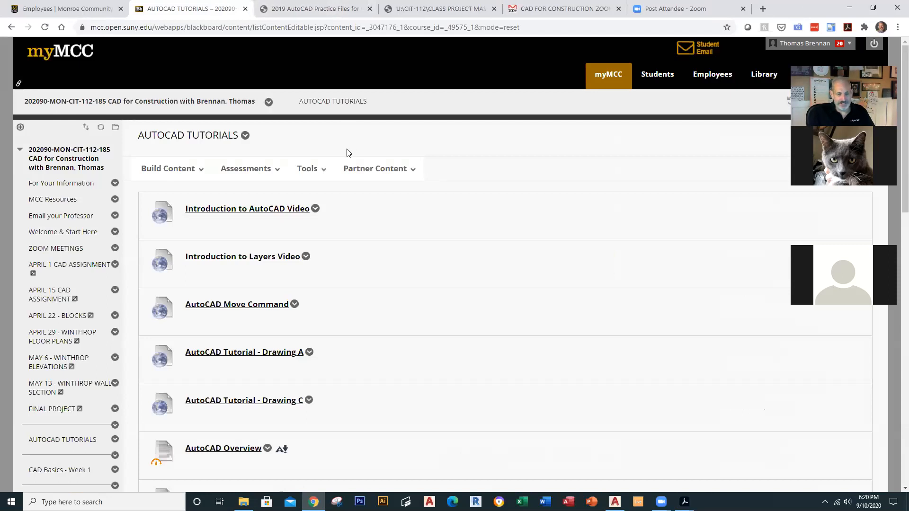
Step: Scroll down the AUTOCAD TUTORIALS list and open the AutoCAD Overview item
click(307, 169)
scroll(340, 326, down, 1)
scroll(341, 330, down, 2)
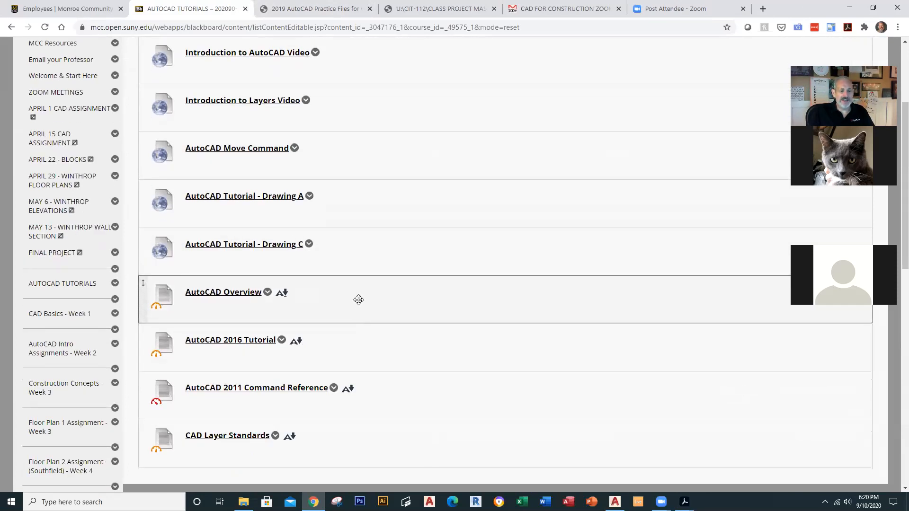
scroll(358, 300, down, 1)
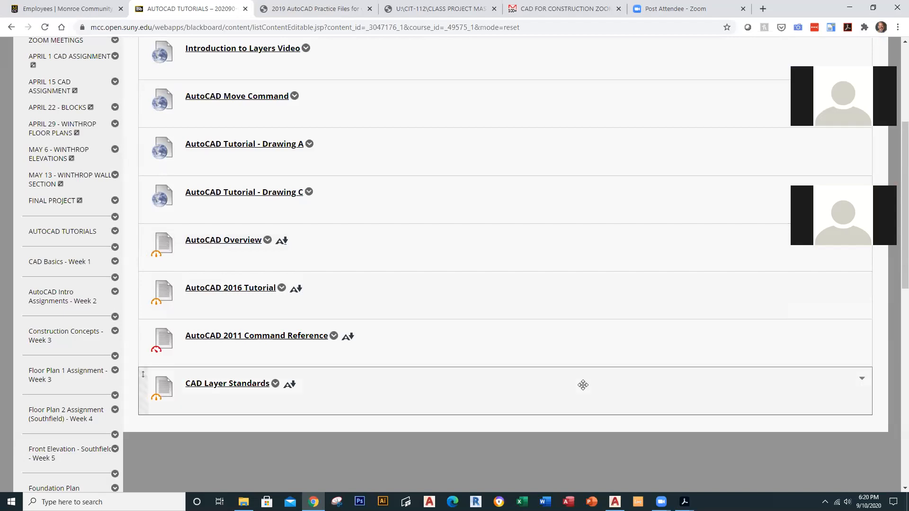
click(268, 242)
click(251, 242)
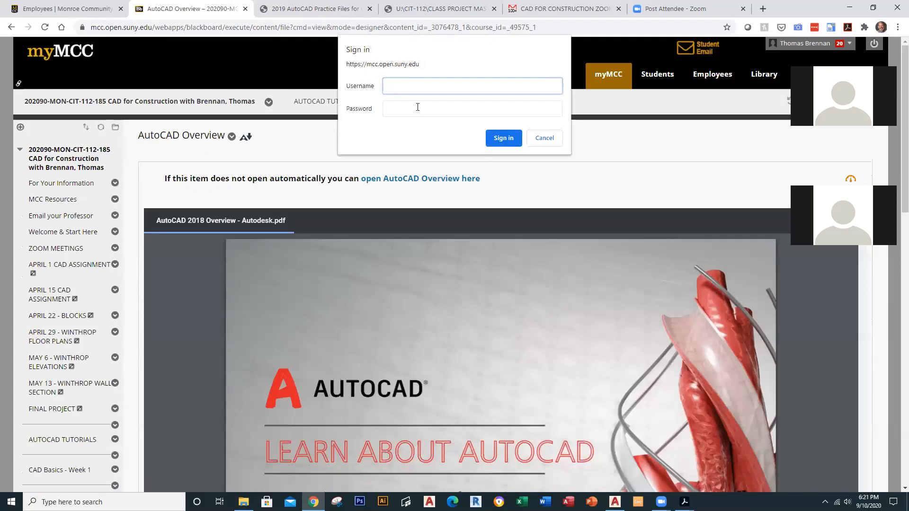
Step: Enter the account username and password to sign in and display the AutoCAD 2018 Overview PDF
click(418, 107)
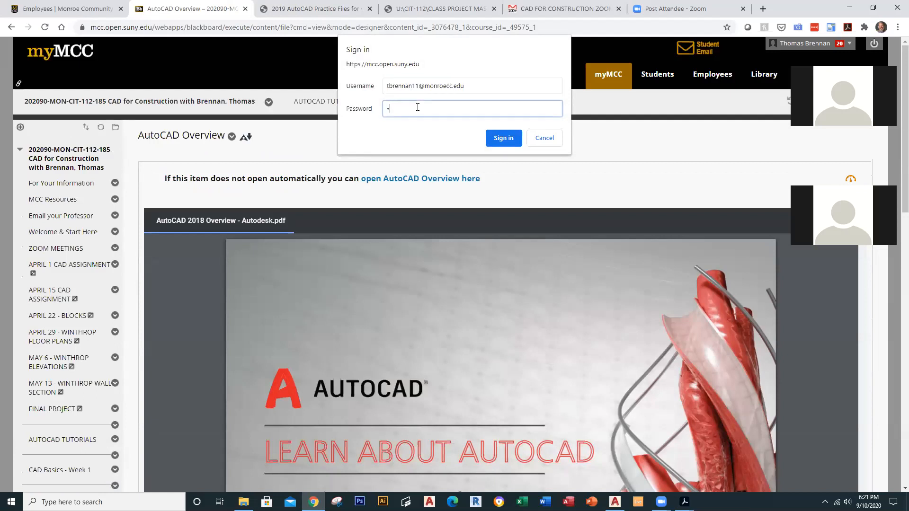
text(••••••••••)
key(Return)
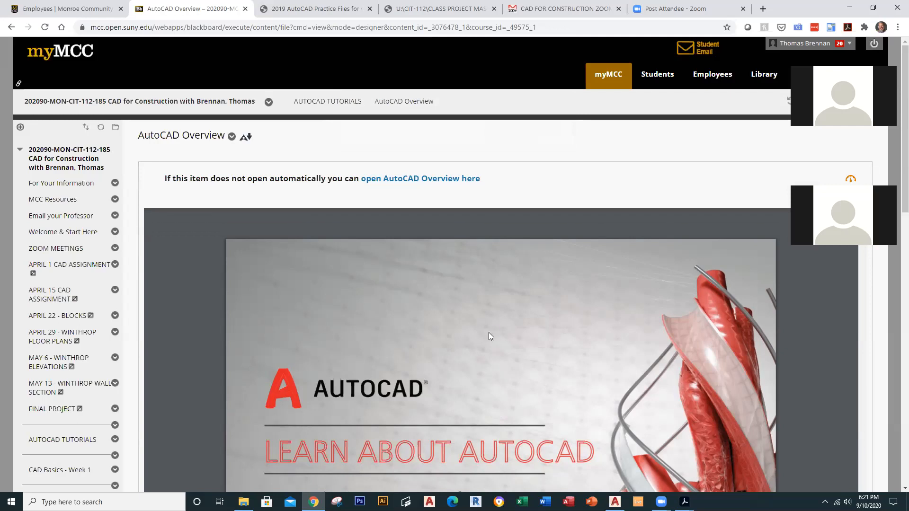
Step: Jump to the User Interface Tour section and briefly highlight its opening sentence
scroll(489, 336, down, 10)
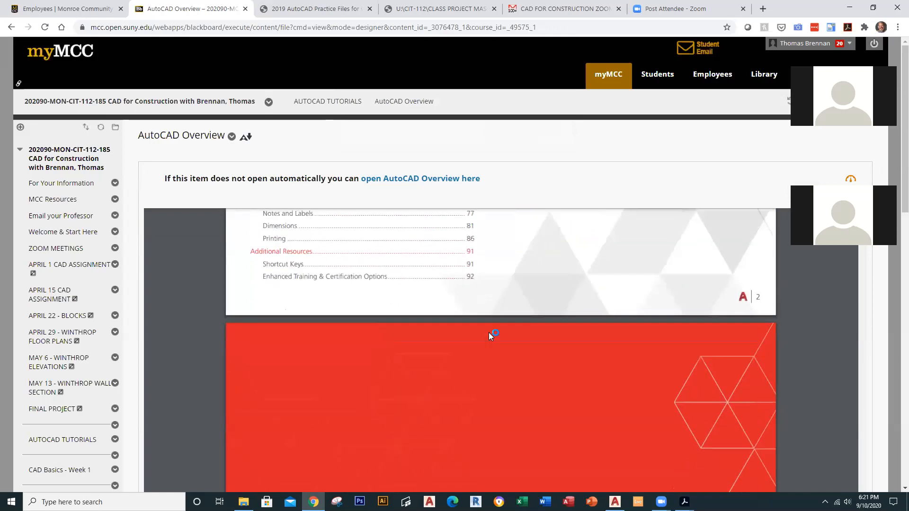
scroll(489, 332, up, 6)
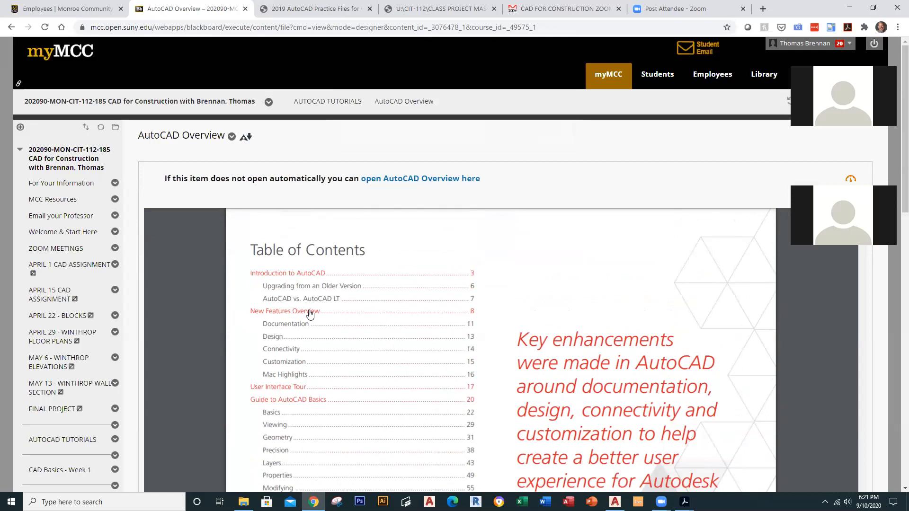
scroll(310, 315, down, 3)
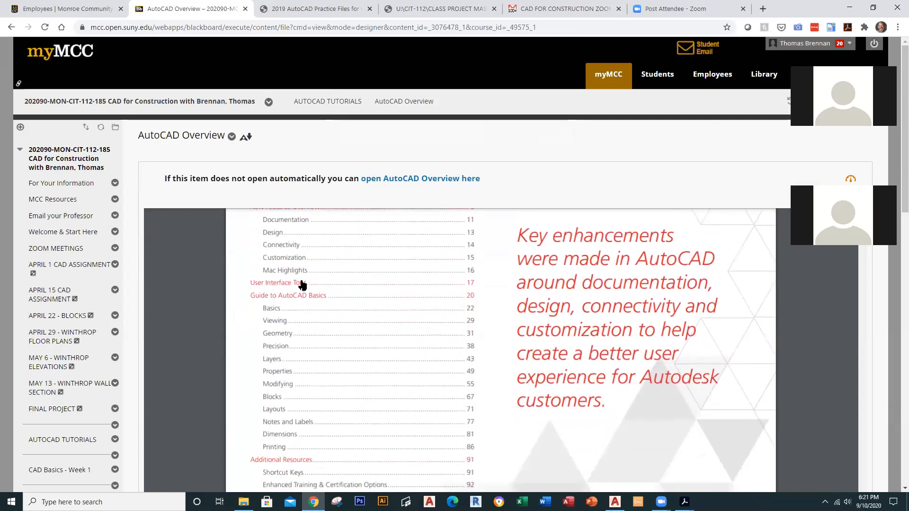
click(299, 284)
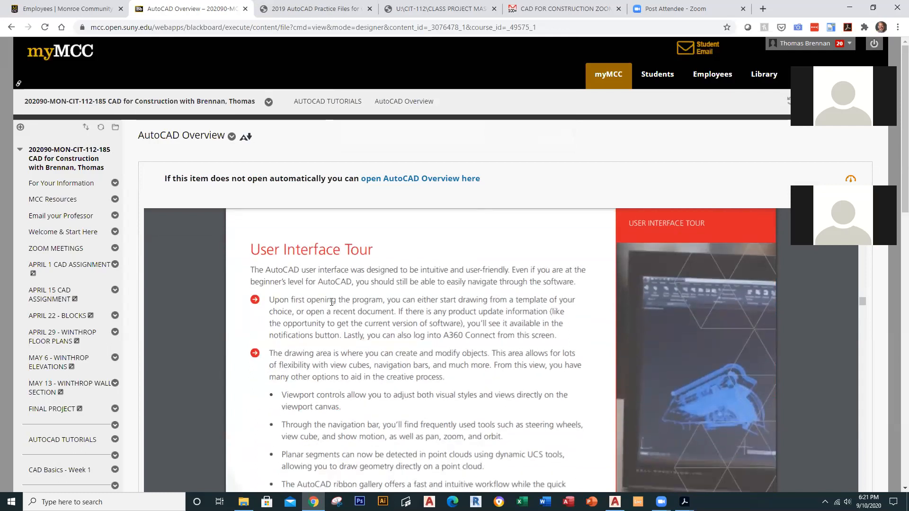
drag(272, 301, 478, 295)
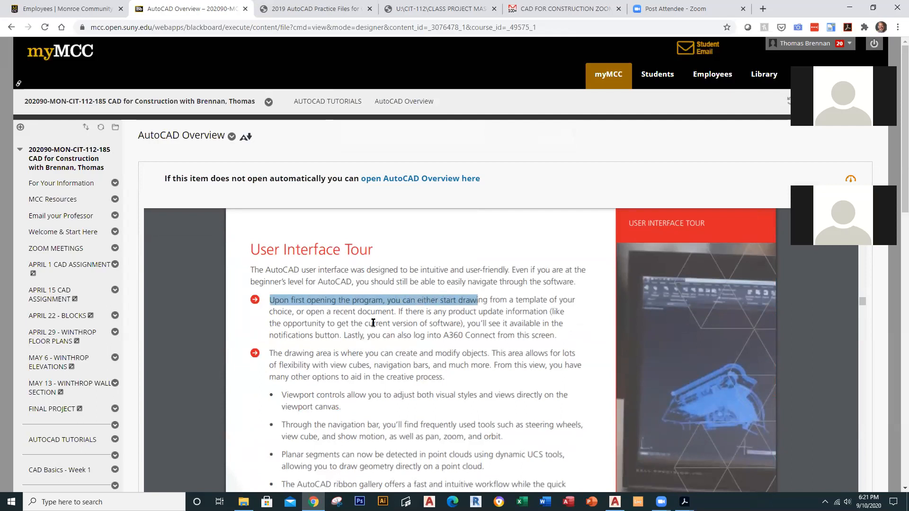
click(359, 314)
Step: Jump to the Basics section of the Overview guide and read down through it
scroll(359, 314, down, 5)
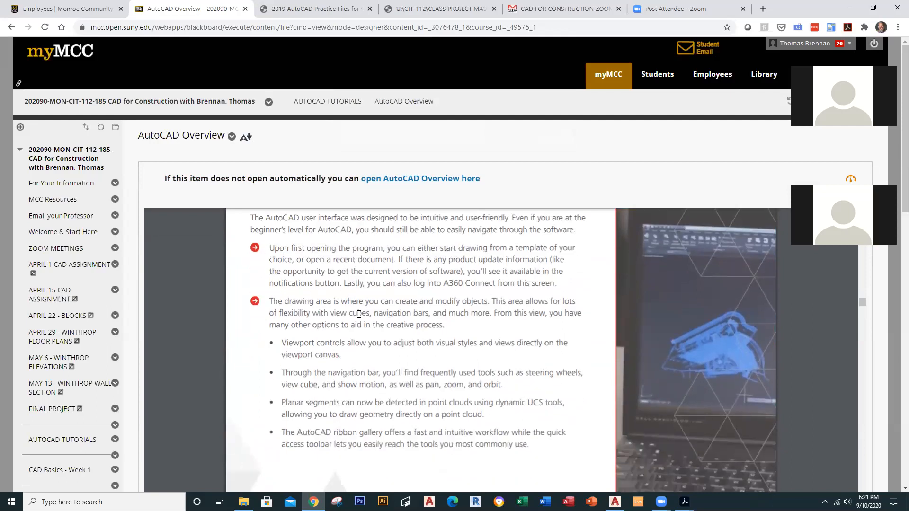
scroll(359, 315, down, 2)
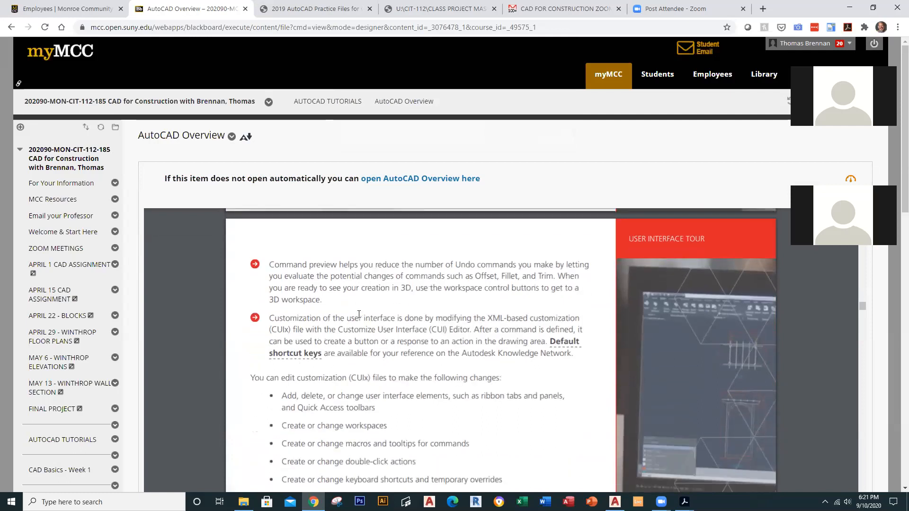
scroll(416, 306, down, 5)
scroll(415, 306, down, 8)
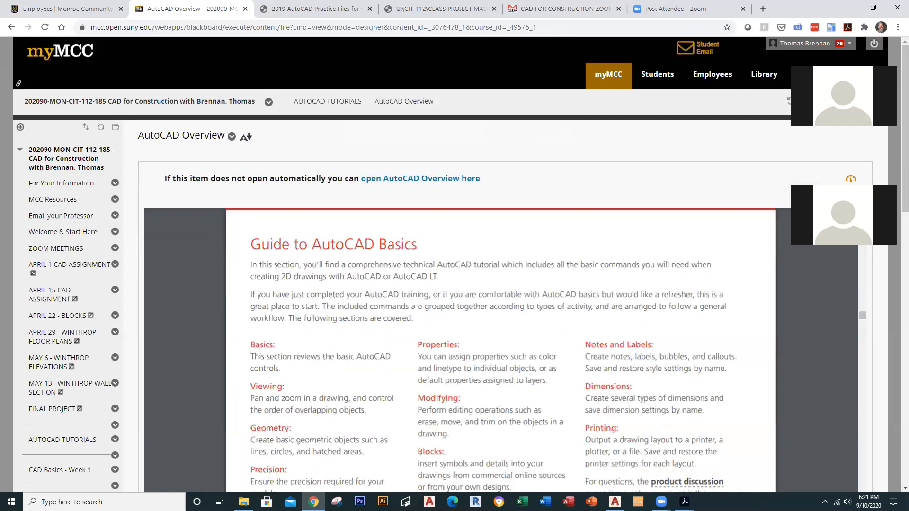
click(263, 346)
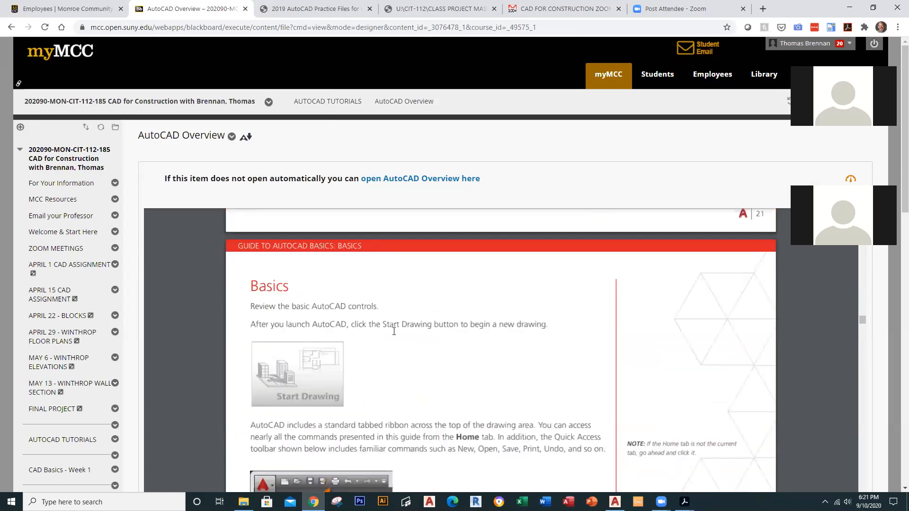
scroll(412, 335, down, 2)
scroll(412, 336, down, 1)
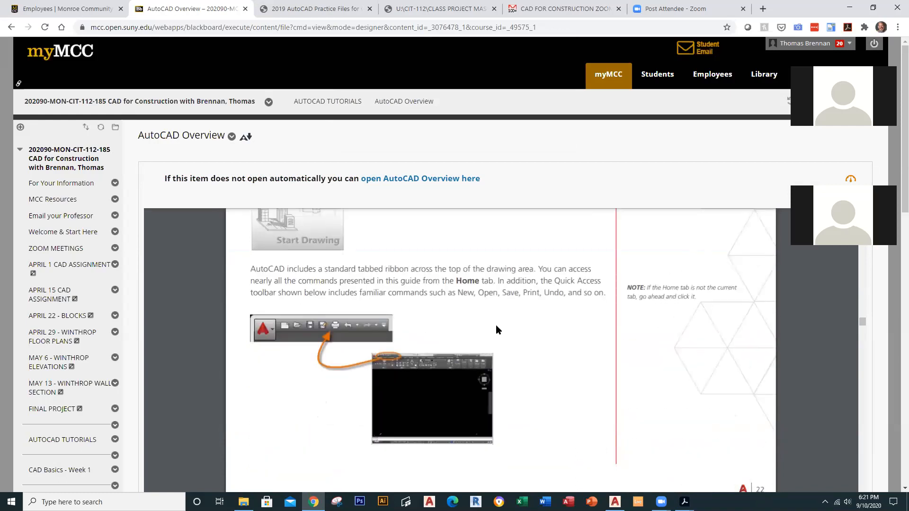
scroll(496, 325, down, 7)
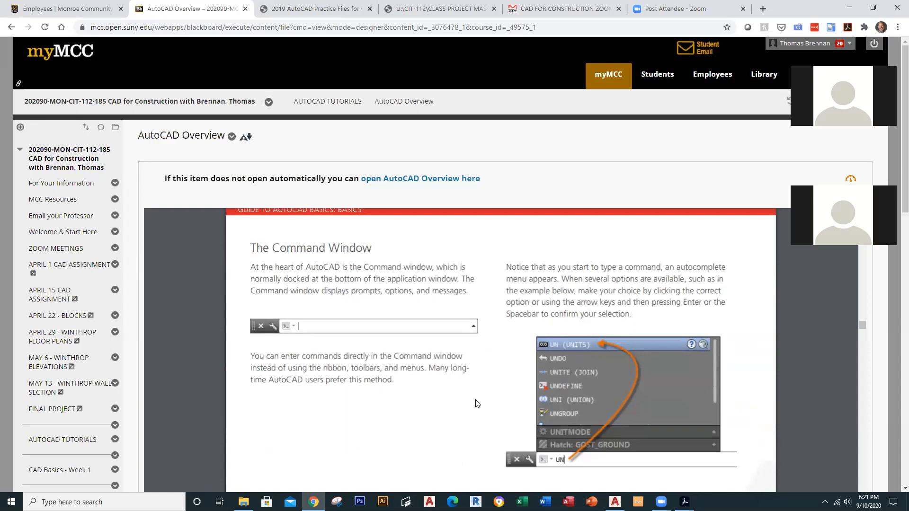
scroll(477, 404, down, 1)
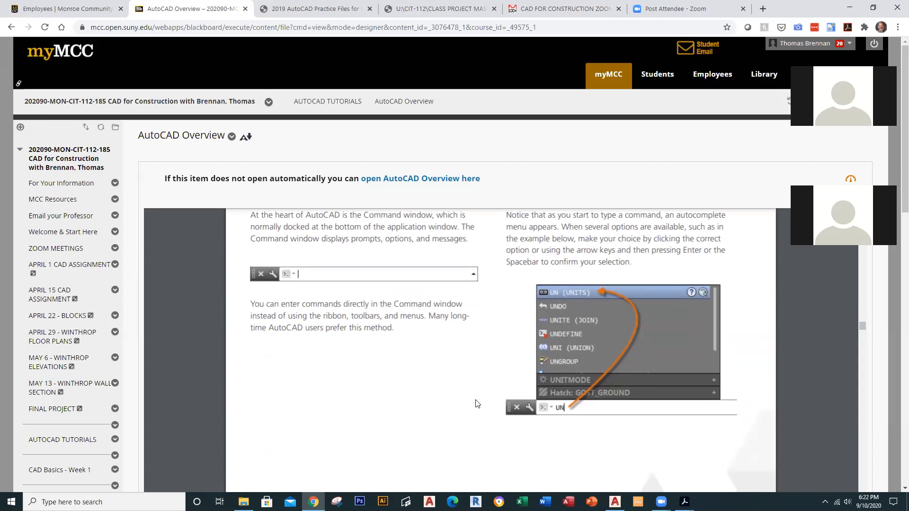
scroll(477, 403, down, 8)
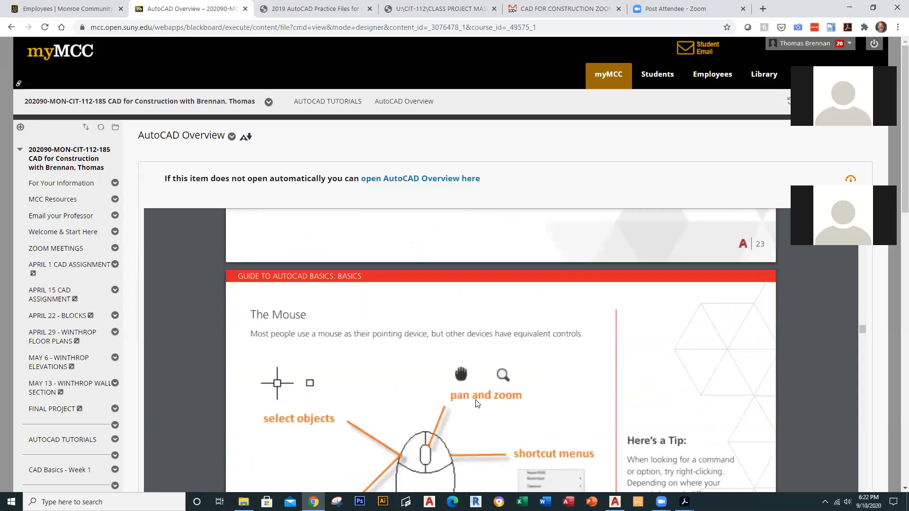
scroll(477, 403, down, 10)
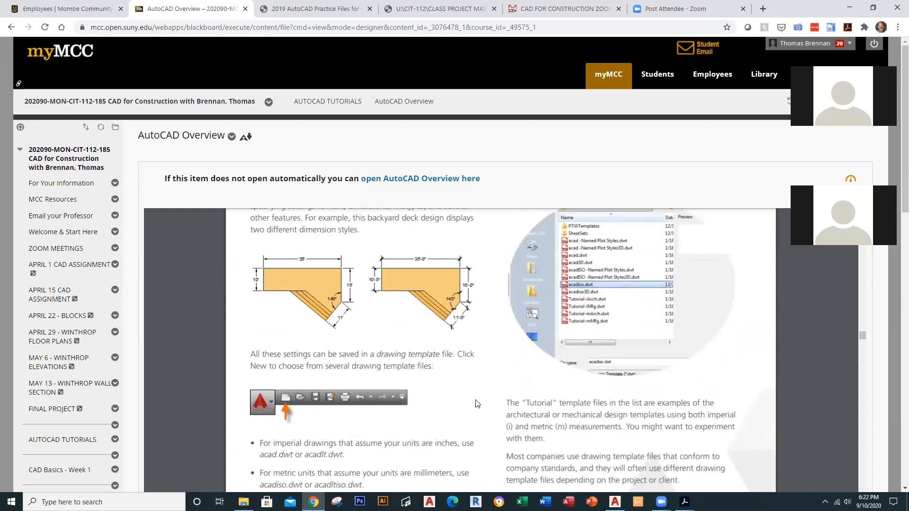
scroll(477, 404, down, 8)
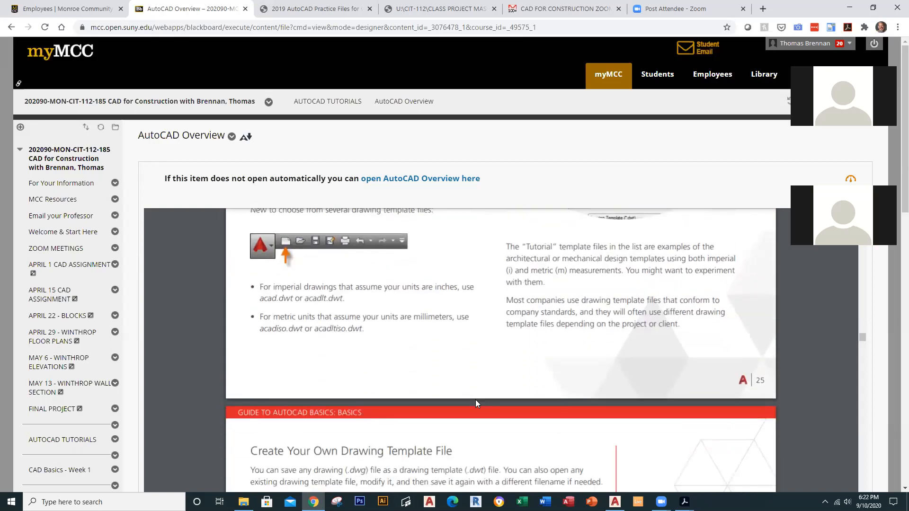
scroll(477, 404, down, 2)
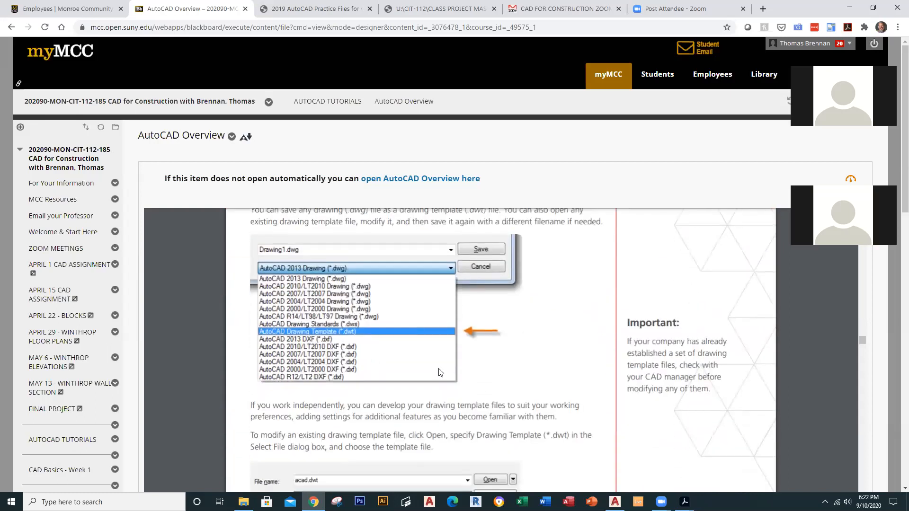
Step: Continue to Hatches and Fills on page 36, then return to the AUTOCAD TUTORIALS list
mouse_move(138, 136)
mouse_down()
mouse_move(227, 137)
mouse_move(136, 137)
mouse_up()
scroll(384, 334, down, 10)
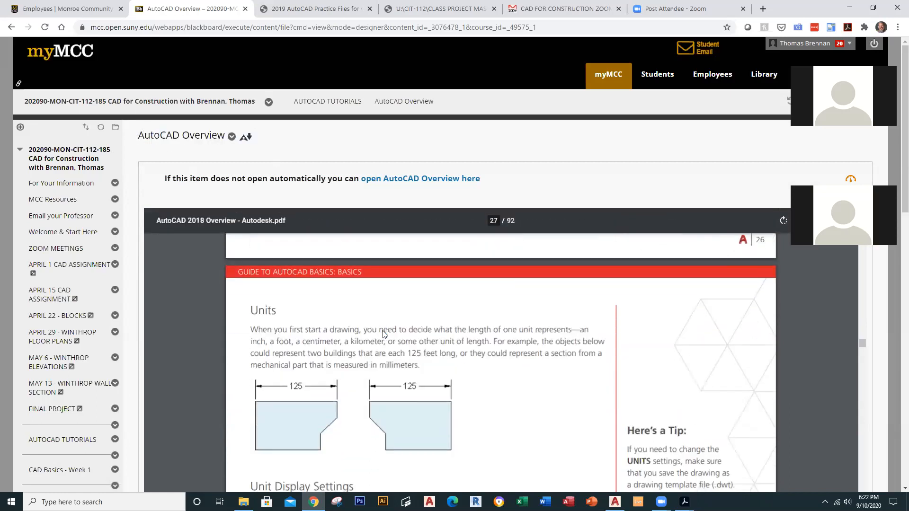
scroll(383, 334, down, 3)
scroll(384, 334, down, 10)
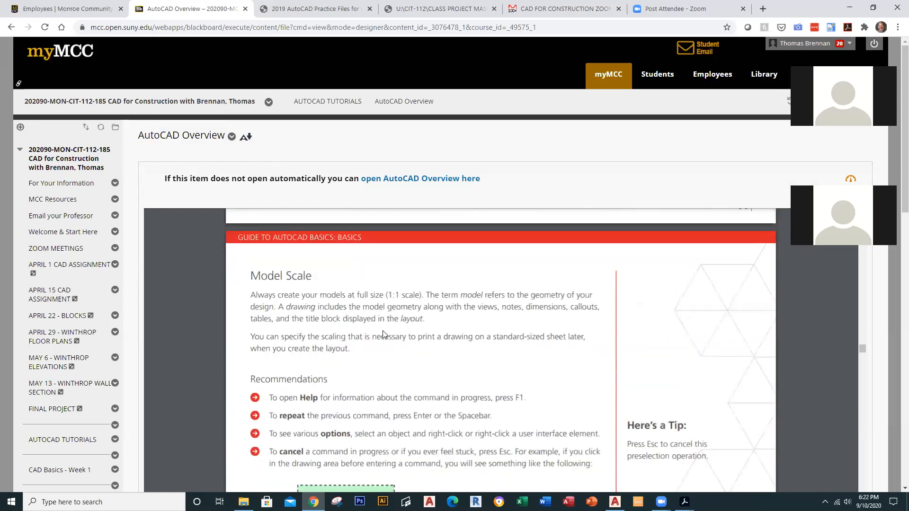
scroll(382, 334, down, 12)
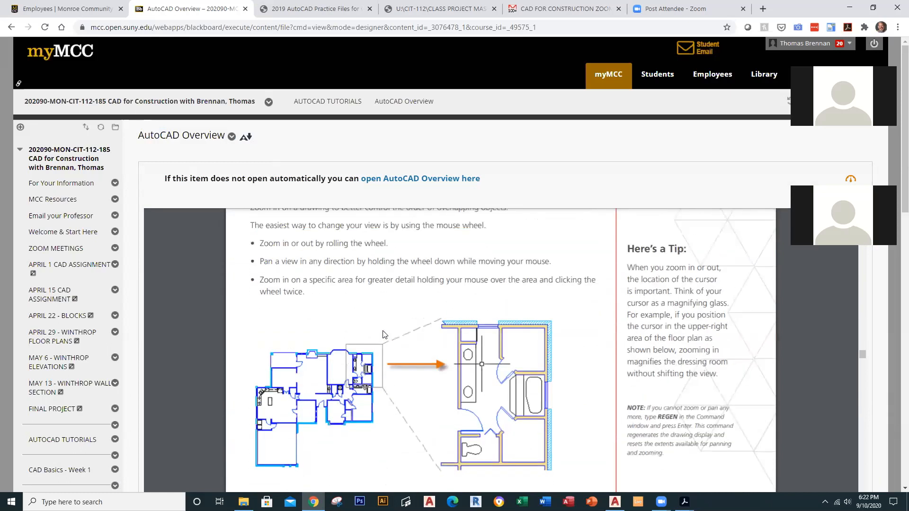
scroll(384, 334, down, 9)
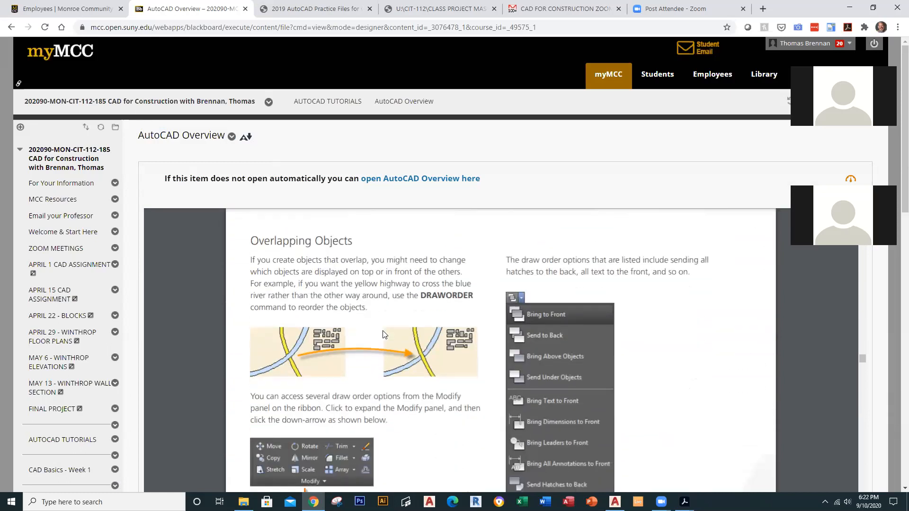
scroll(383, 334, down, 8)
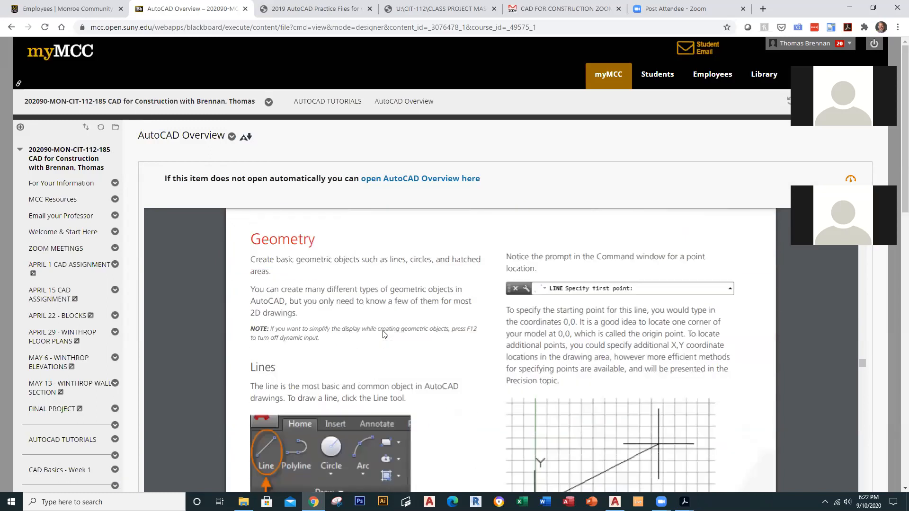
scroll(384, 335, down, 10)
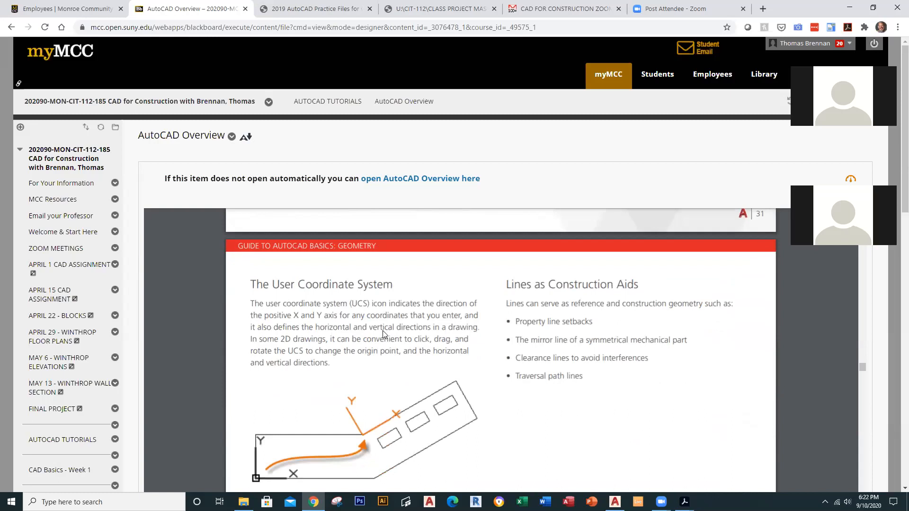
scroll(384, 334, down, 15)
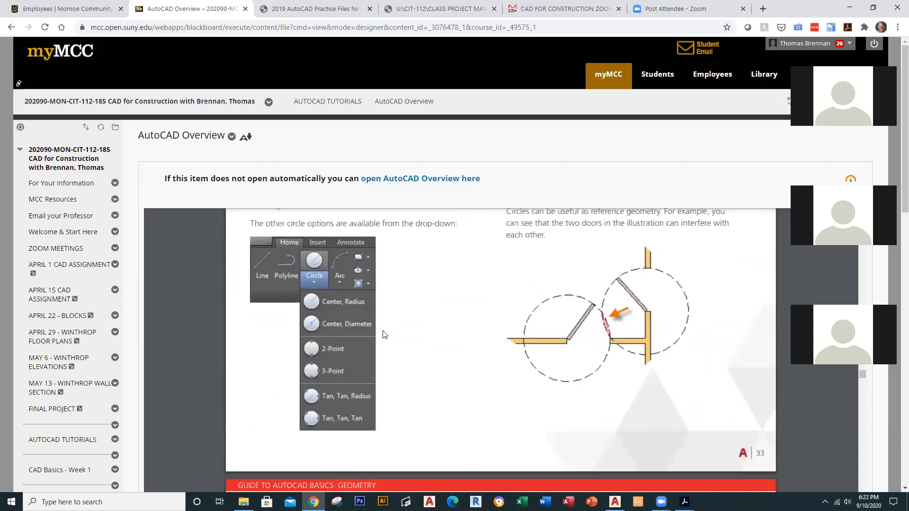
scroll(384, 334, up, 3)
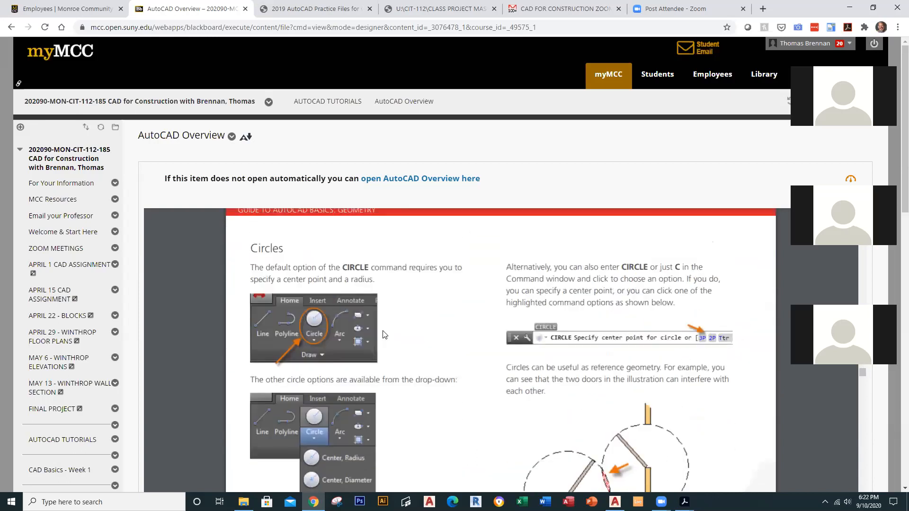
scroll(383, 335, down, 12)
scroll(385, 335, down, 10)
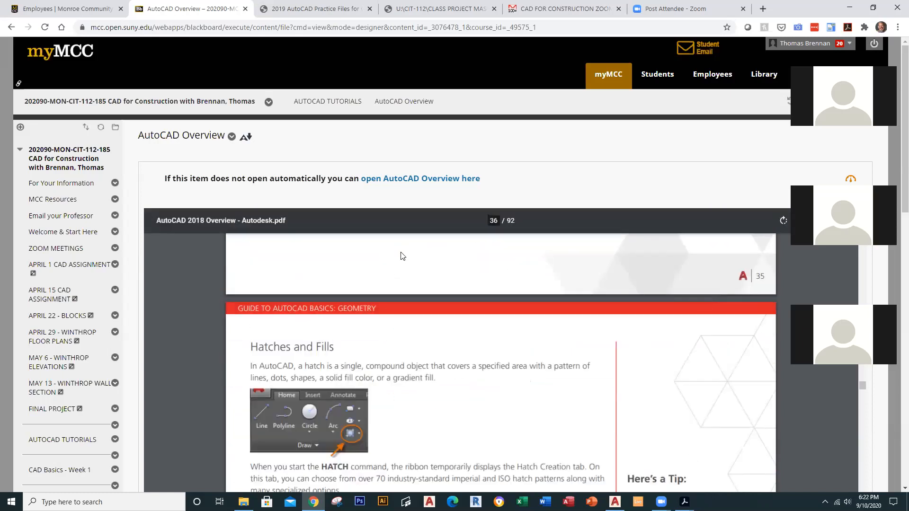
scroll(402, 256, down, 2)
click(69, 441)
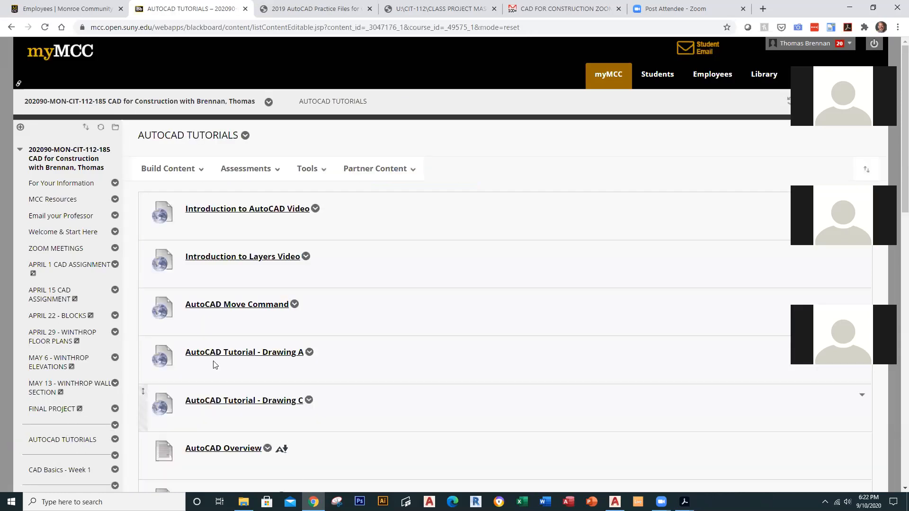
Step: Scroll past the Overview to AutoCAD 2016 Tutorial, 2011 Command Reference and CAD Layer Standards
scroll(213, 364, down, 5)
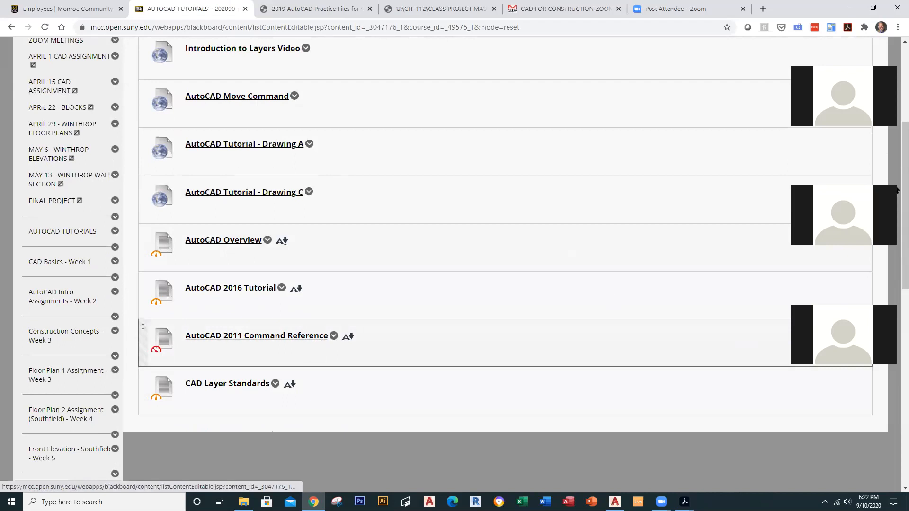
scroll(895, 179, up, 5)
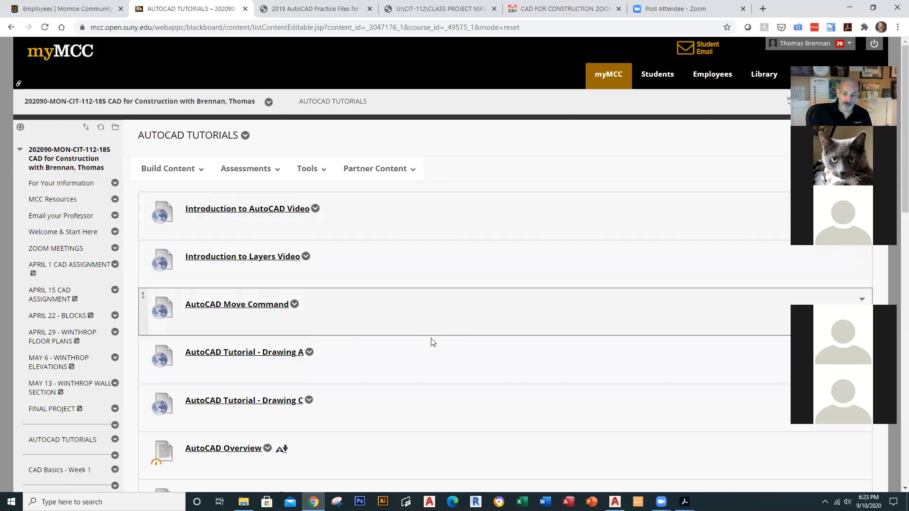
scroll(426, 343, down, 3)
scroll(400, 361, down, 2)
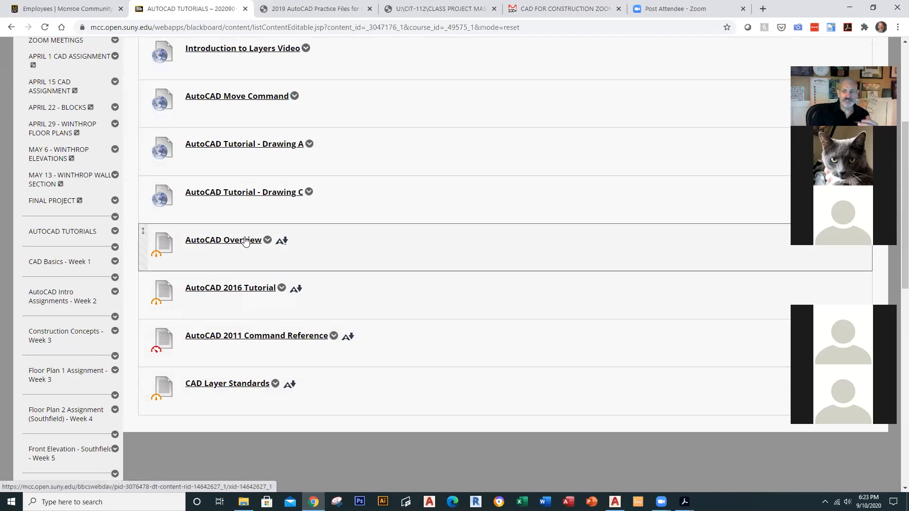
Step: Open CAD Basics - Week 1 and scroll to Dots 1, Dots 2, Hospital Floor Plan and the quizzes
click(57, 263)
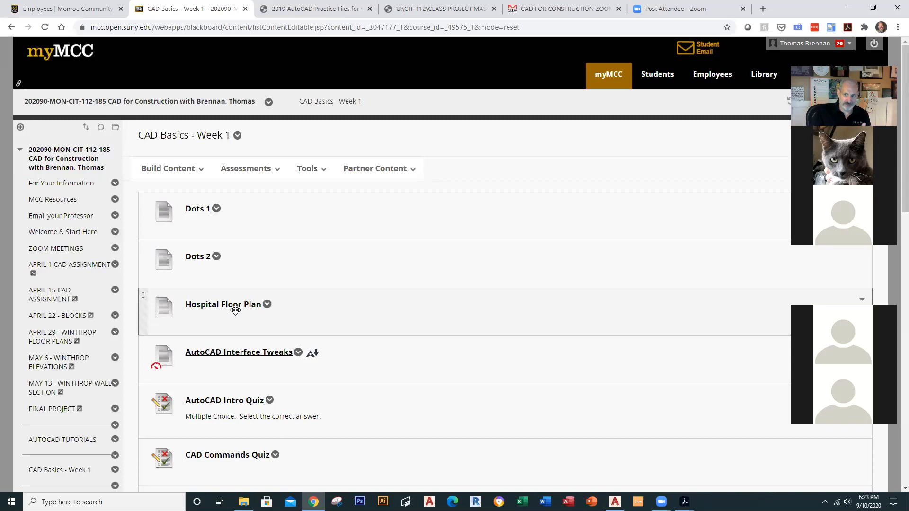
scroll(237, 307, down, 2)
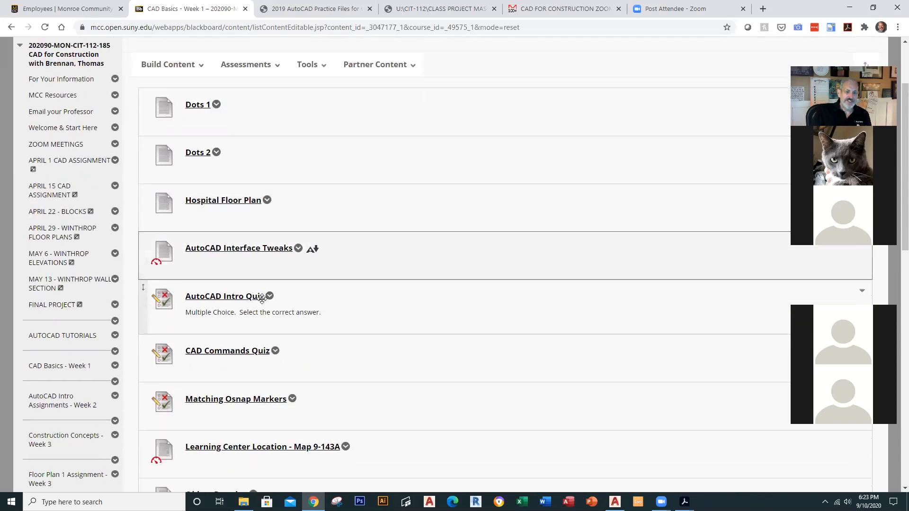
Step: Look through the AutoCAD Interface Tweaks handout, then return to the CAD Basics - Week 1 list
click(272, 250)
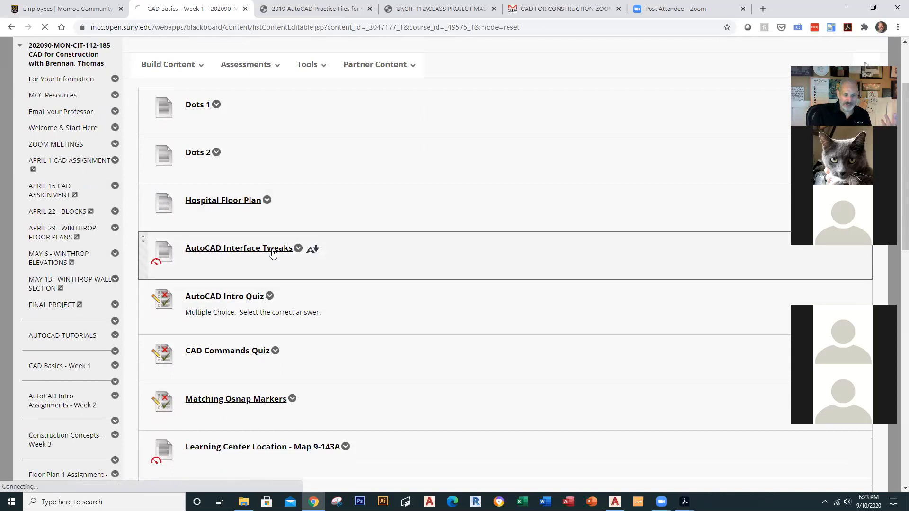
scroll(543, 303, down, 1)
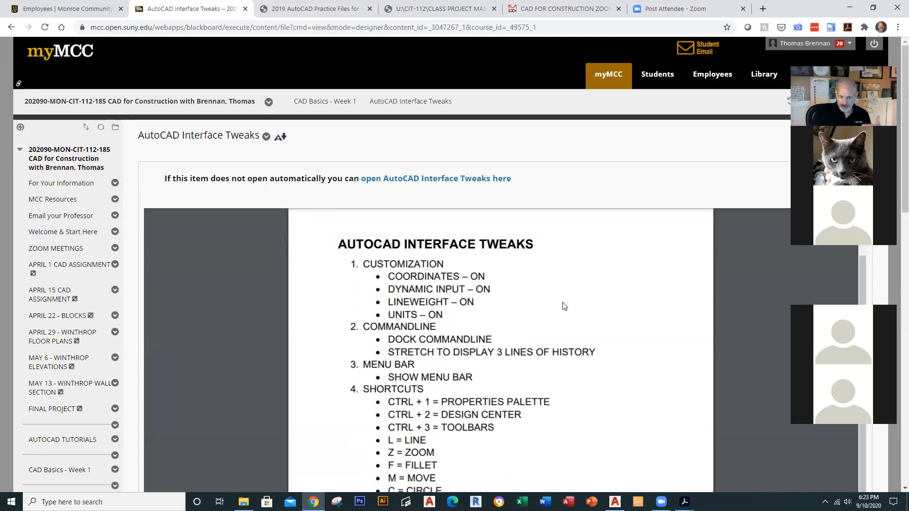
scroll(565, 306, down, 2)
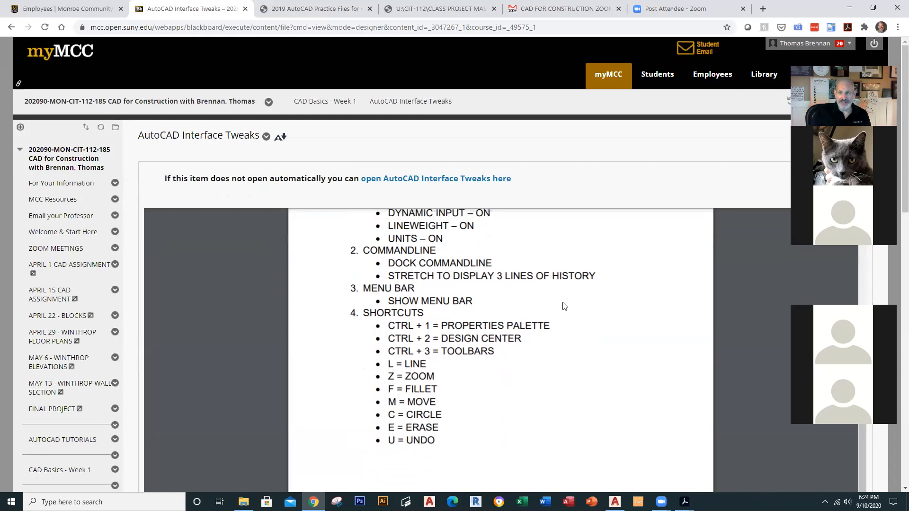
scroll(565, 306, up, 2)
scroll(564, 307, up, 1)
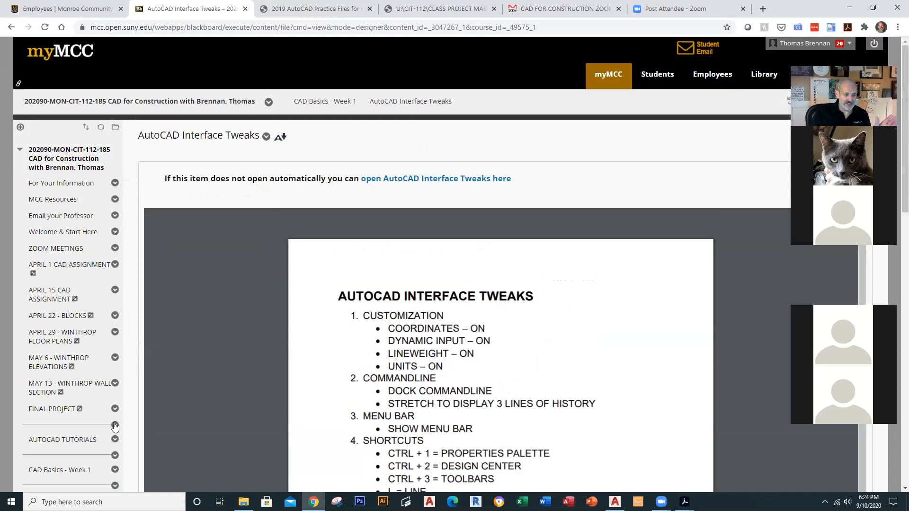
click(71, 470)
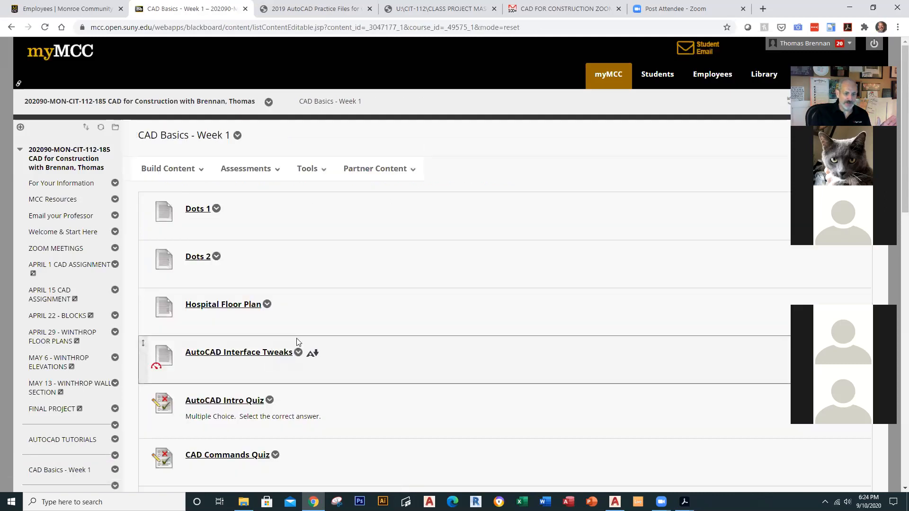
Step: Scroll the CAD Basics - Week 1 list down to CAD FOR CONSTRUCTION - WEEK 1 PART 2
scroll(344, 264, down, 5)
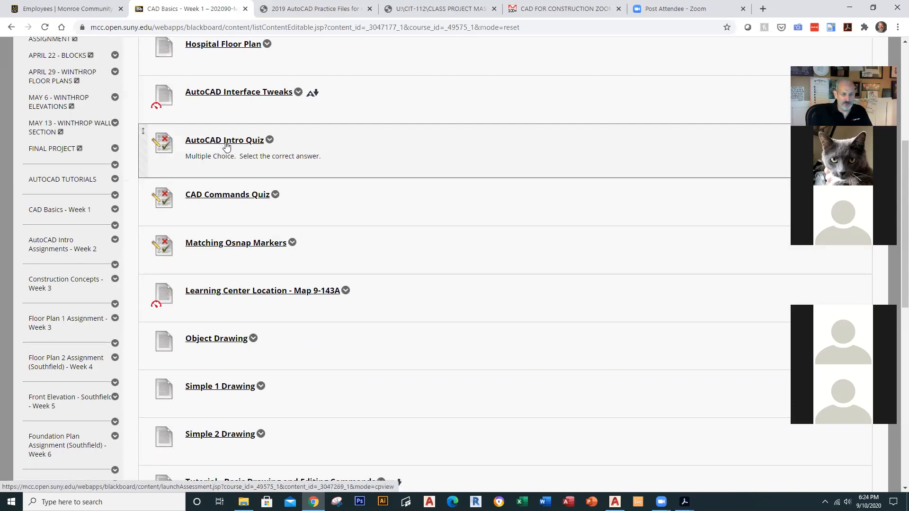
scroll(238, 228, down, 1)
scroll(238, 228, down, 2)
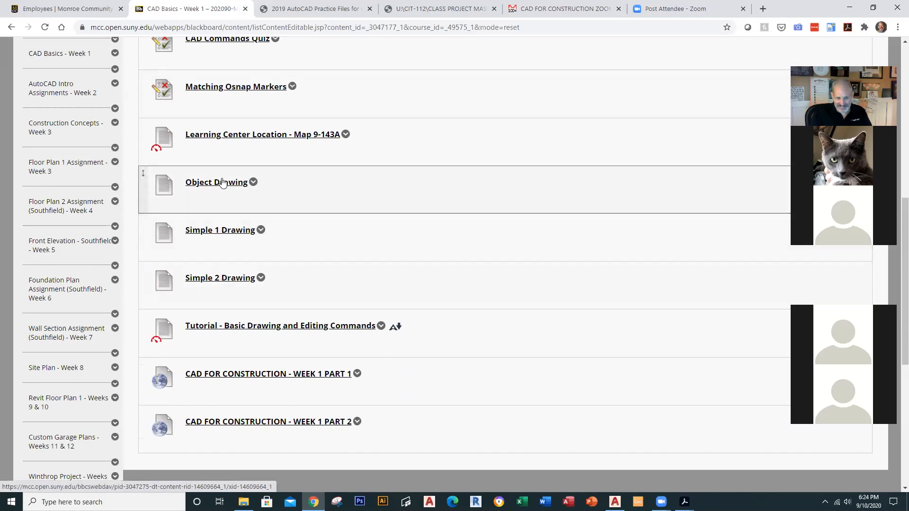
Step: Page through the Basic Drawing and Editing Commands tutorial to the circle steps, then go back to Week 1
click(344, 327)
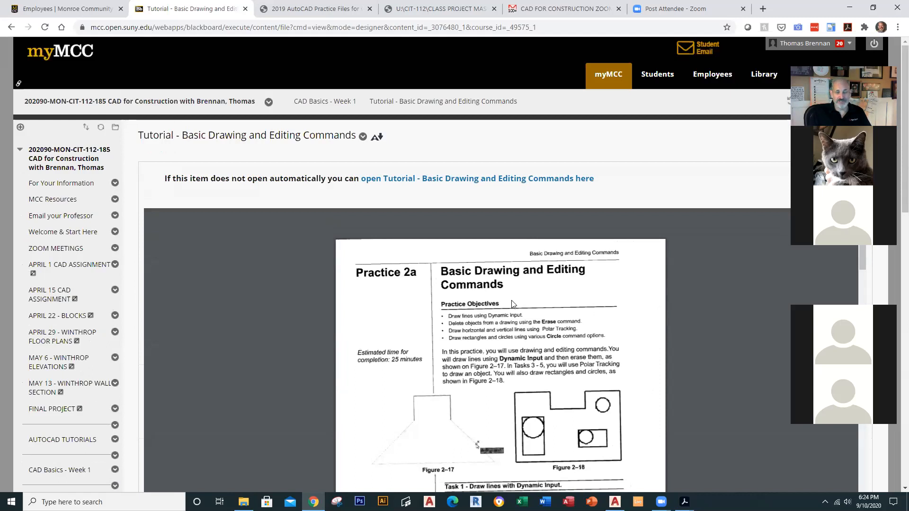
scroll(512, 304, down, 3)
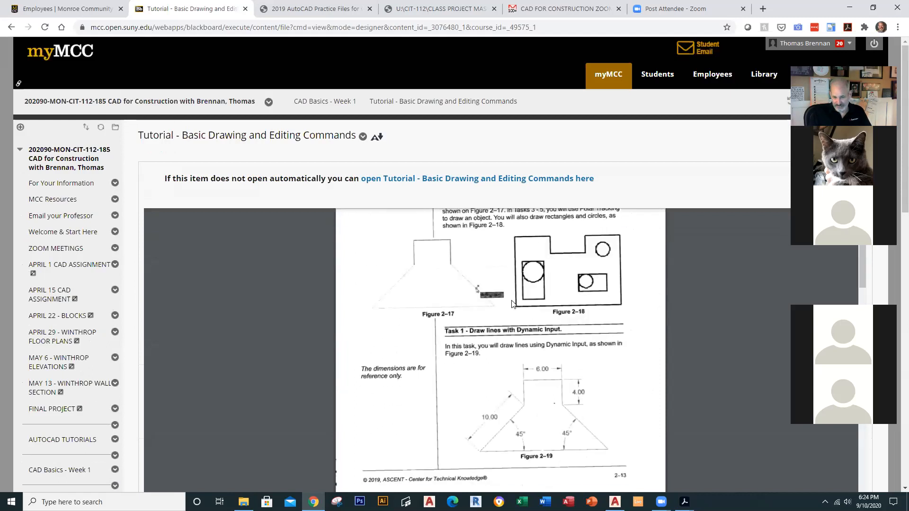
scroll(511, 304, down, 4)
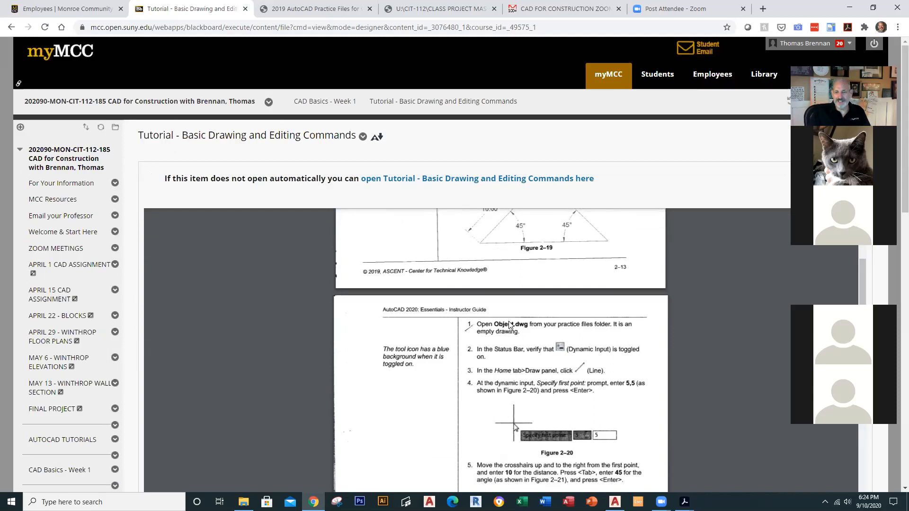
scroll(509, 325, down, 15)
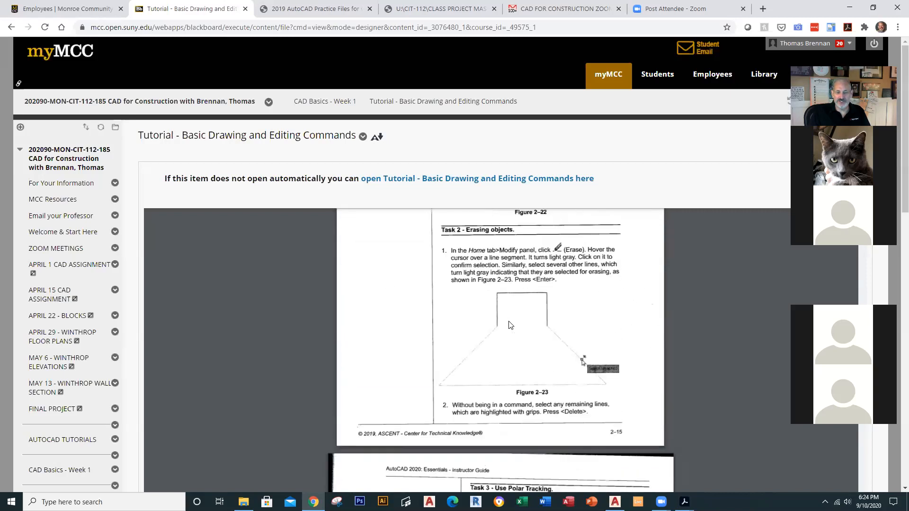
scroll(510, 325, down, 15)
scroll(511, 326, down, 15)
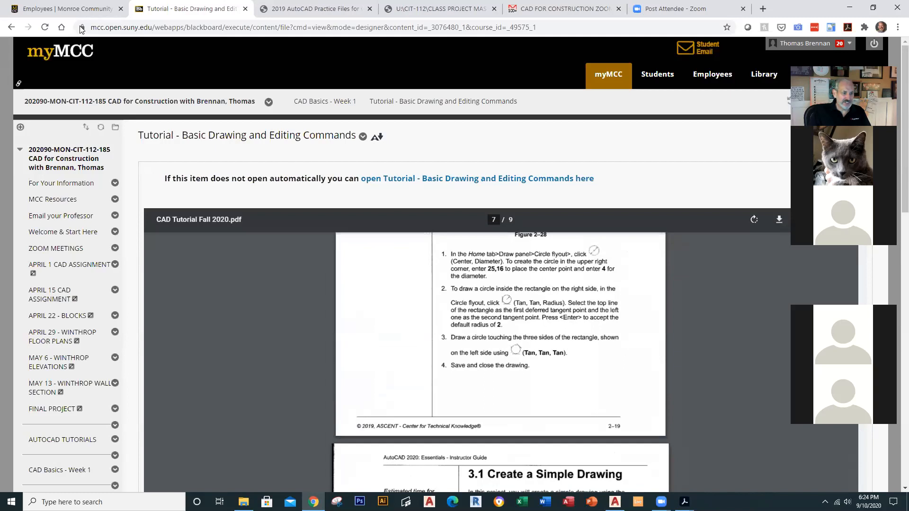
click(61, 470)
Step: Scroll through the Week 1 items, including the AutoCAD Intro Quiz, CAD Commands Quiz and Matching Osnap Markers
scroll(338, 352, down, 1)
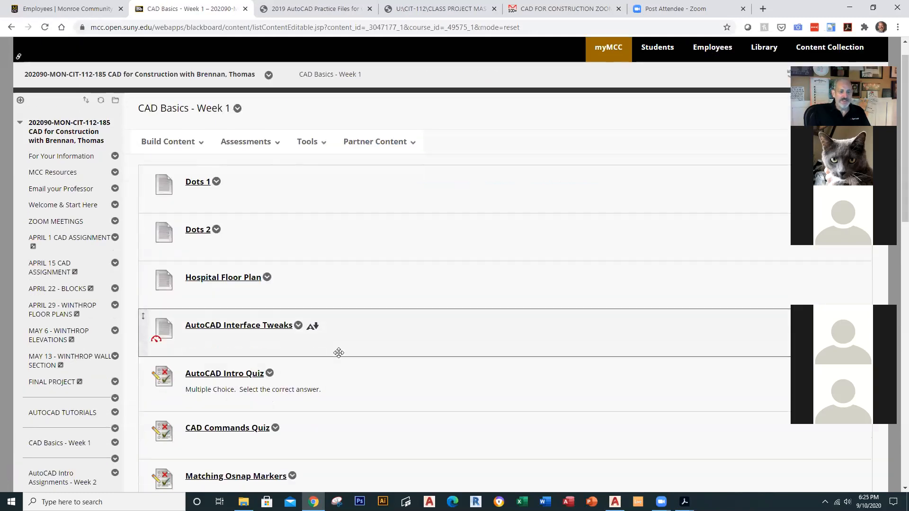
scroll(338, 353, down, 5)
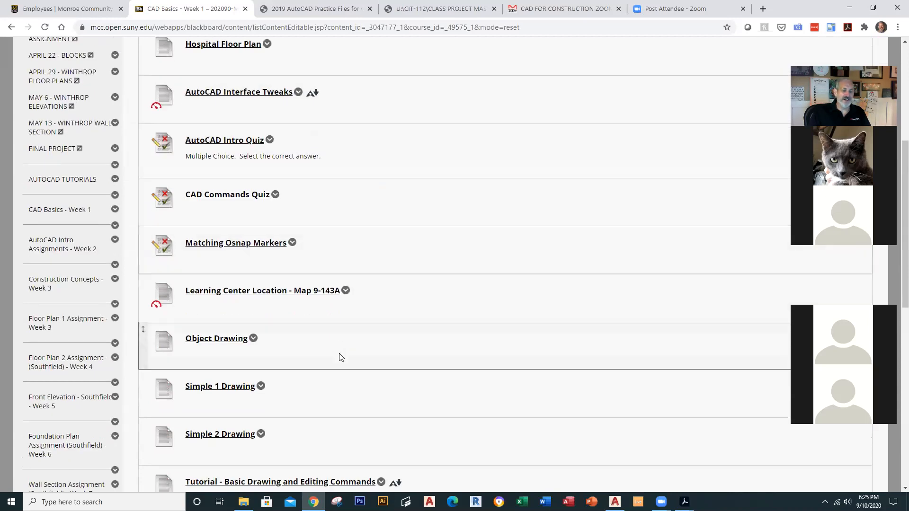
scroll(339, 357, down, 2)
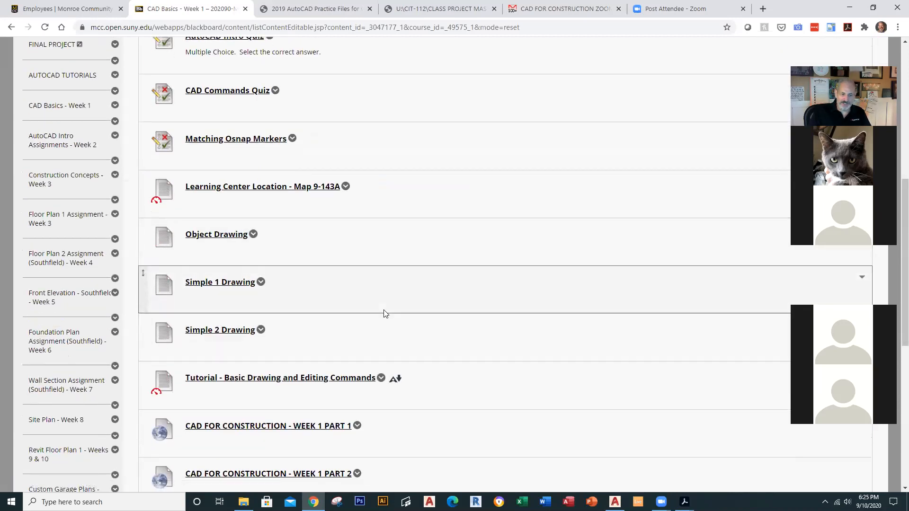
scroll(360, 308, down, 2)
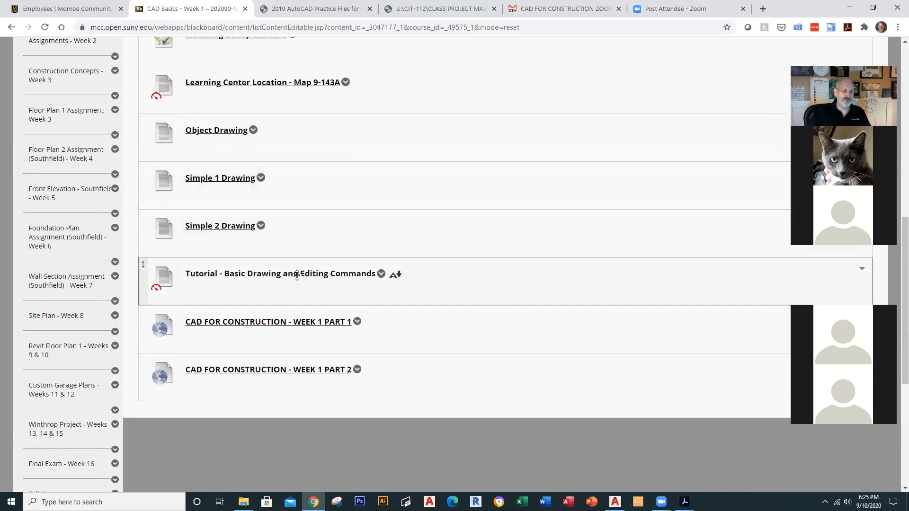
scroll(325, 218, up, 1)
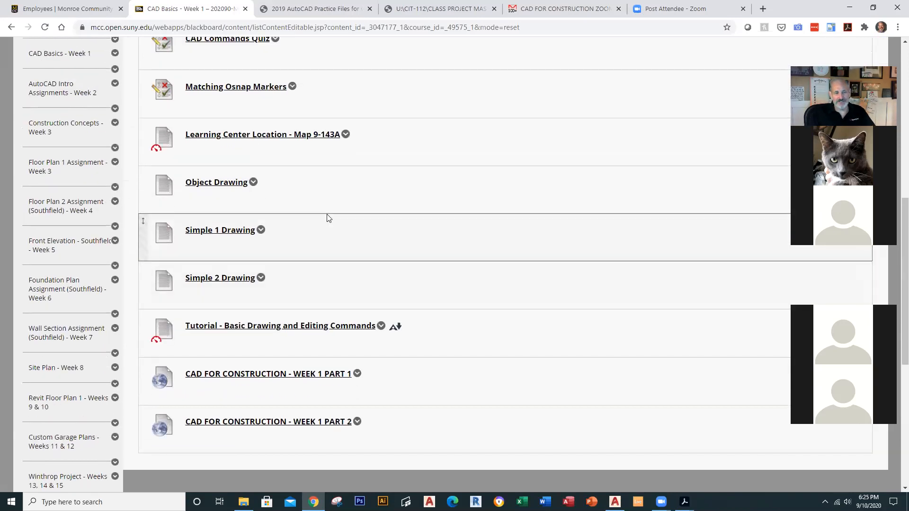
scroll(327, 217, up, 5)
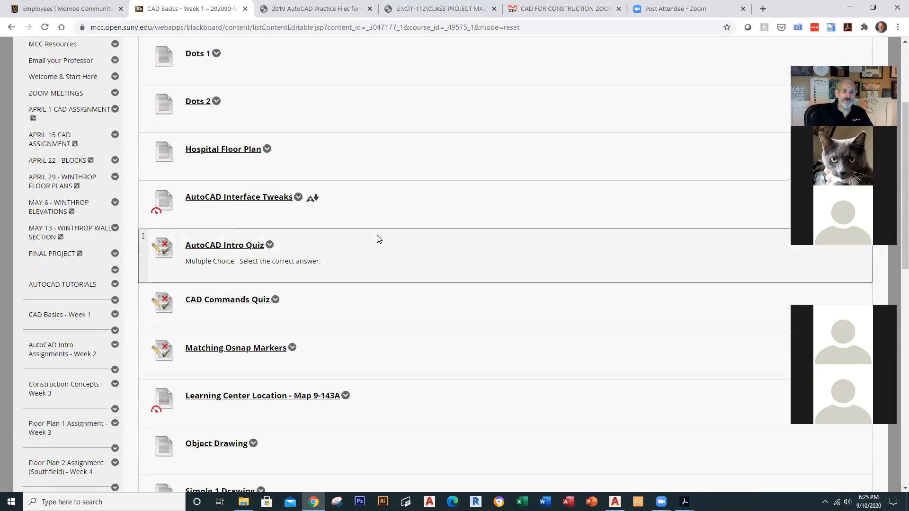
scroll(378, 239, up, 2)
scroll(379, 239, down, 3)
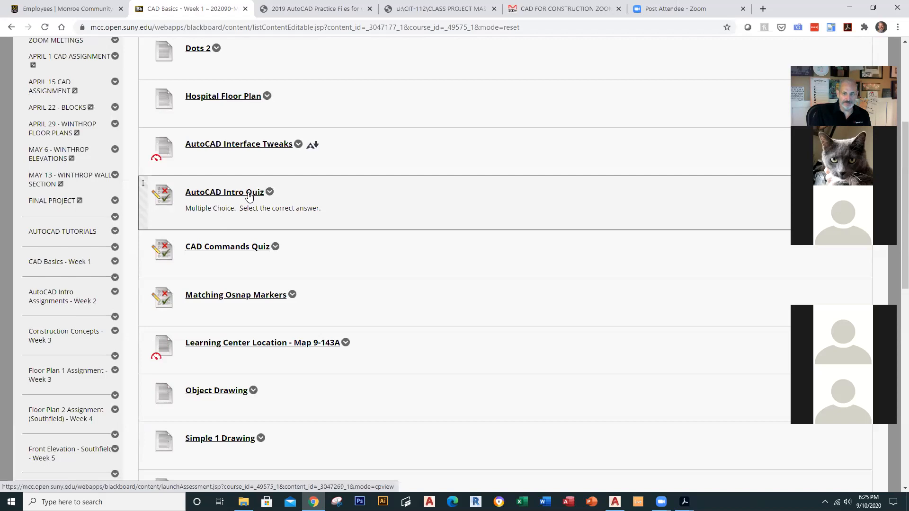
scroll(249, 196, up, 5)
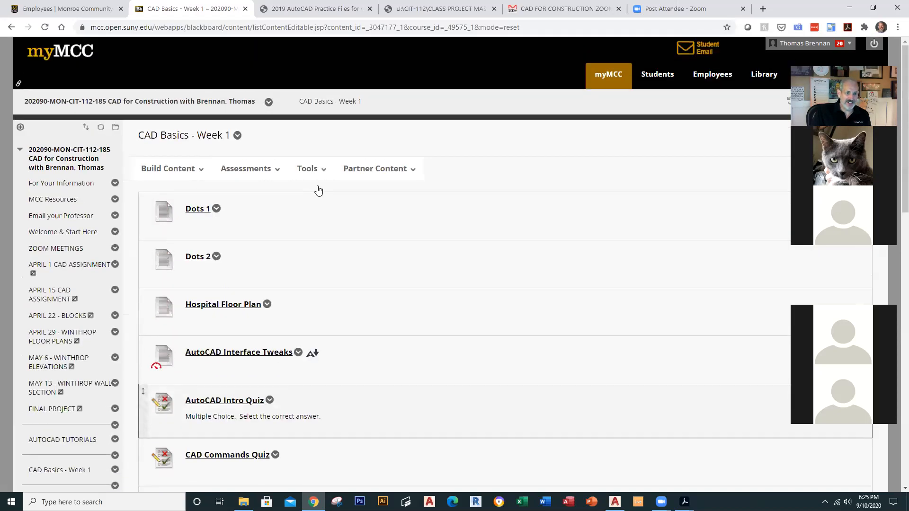
Step: Open the AutoCAD Intro Quiz instructions page from the Week 1 content list
click(171, 169)
scroll(450, 337, down, 7)
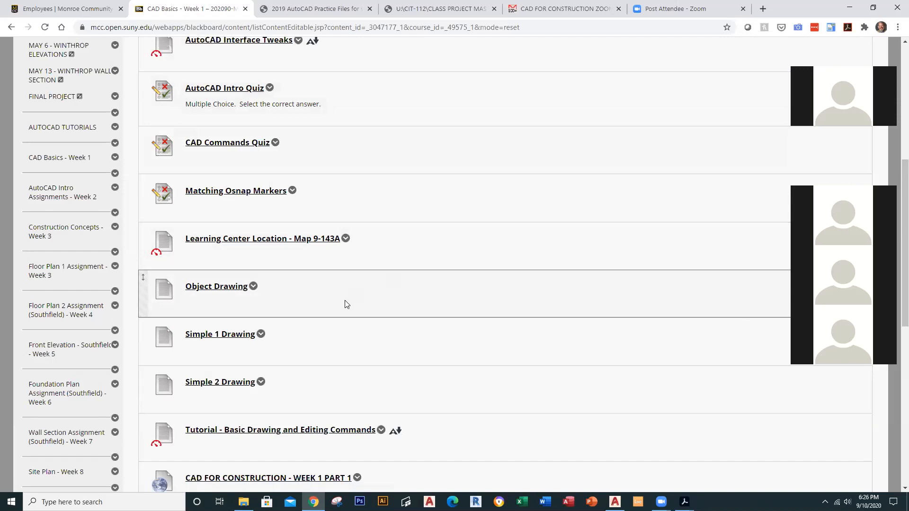
scroll(347, 304, down, 3)
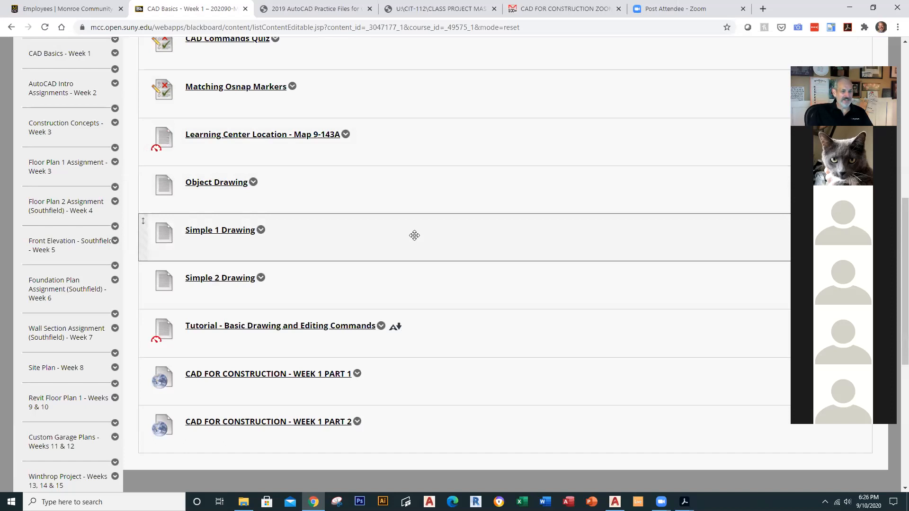
scroll(309, 251, up, 5)
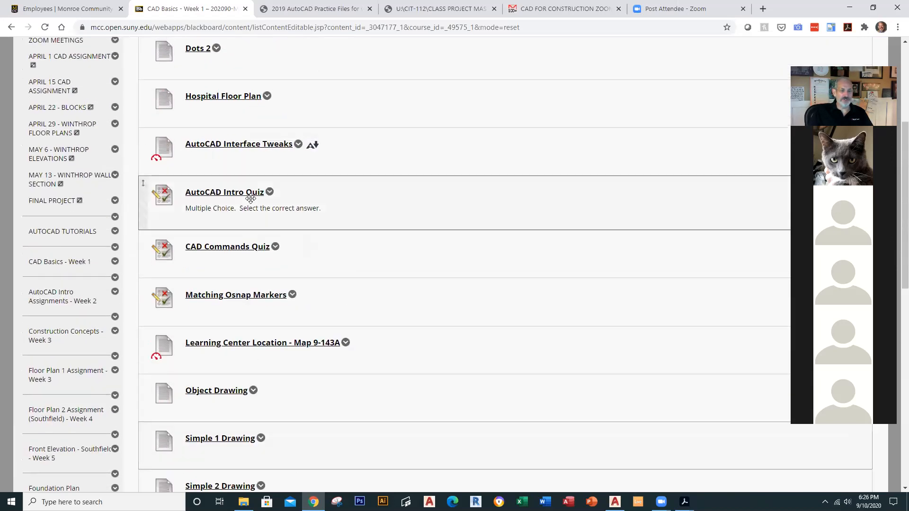
click(250, 199)
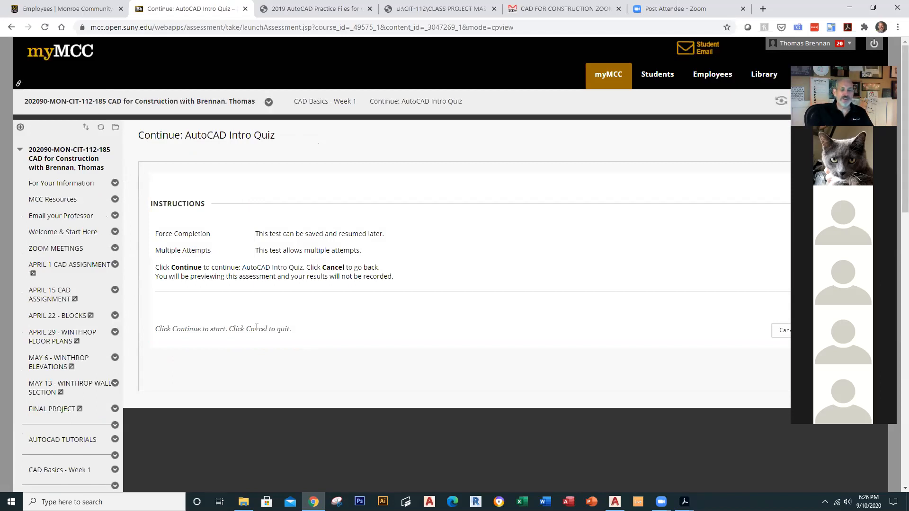
Step: Cancel, reopen the AutoCAD Intro Quiz, and begin preview attempt 1 of 2 at Question 1
click(782, 332)
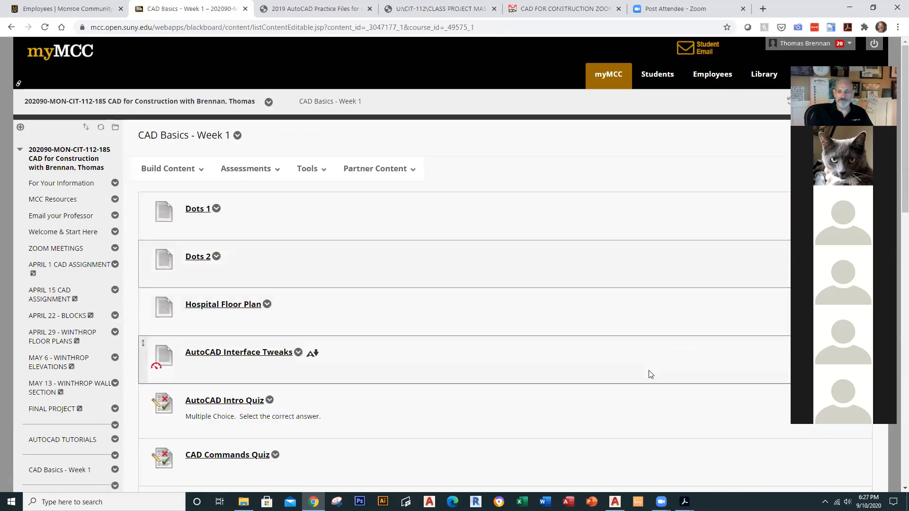
scroll(653, 369, down, 2)
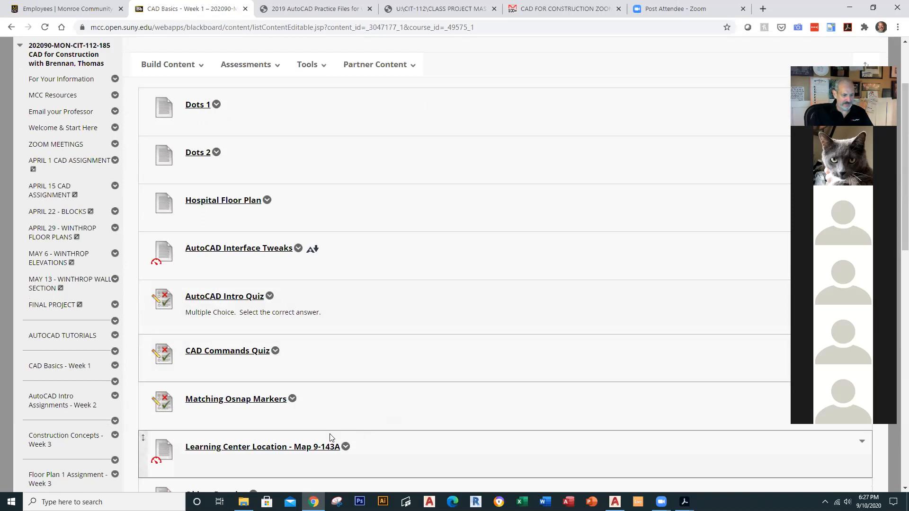
scroll(268, 291, down, 1)
click(265, 299)
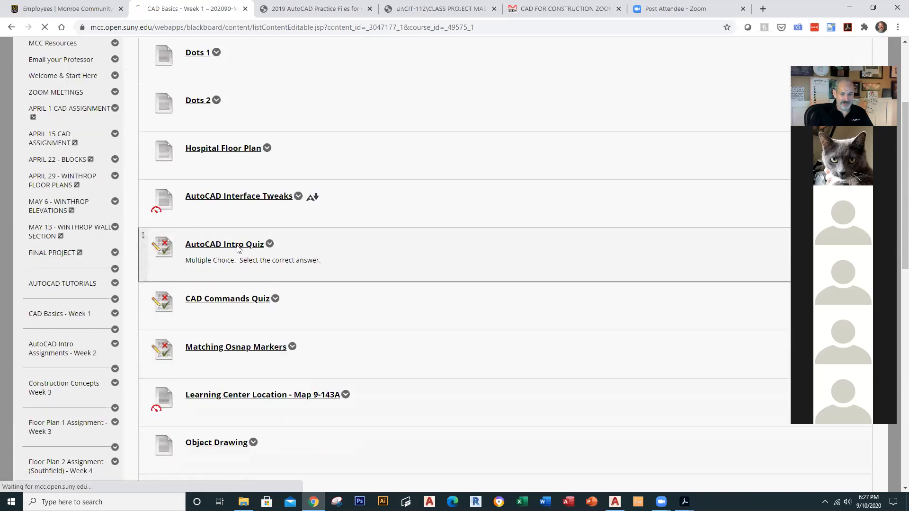
scroll(427, 316, down, 5)
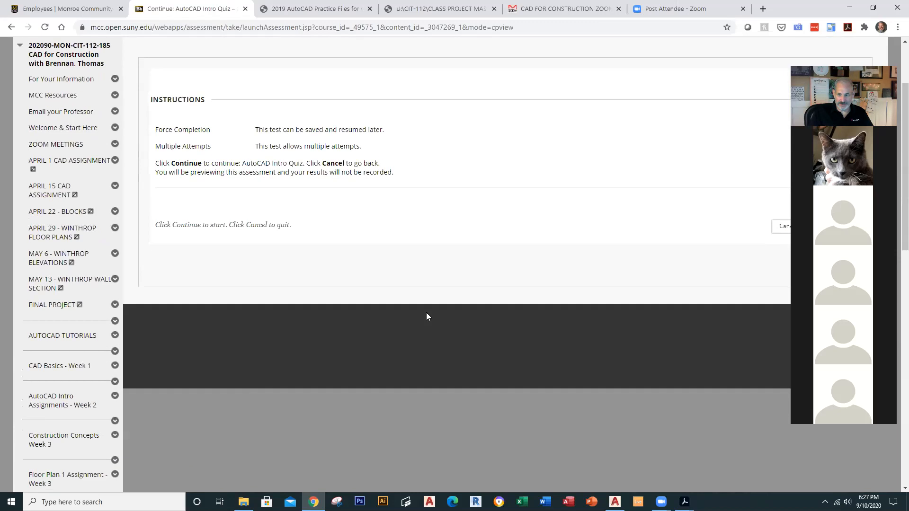
scroll(426, 316, up, 3)
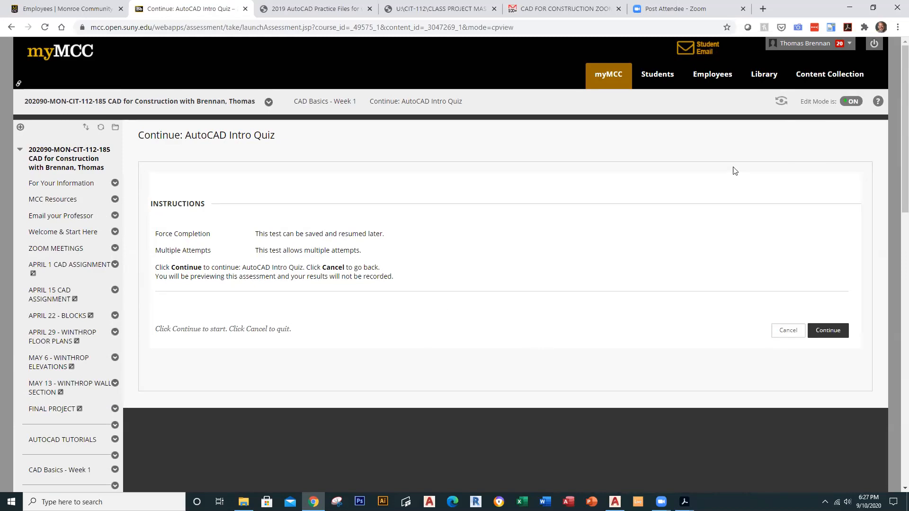
click(828, 330)
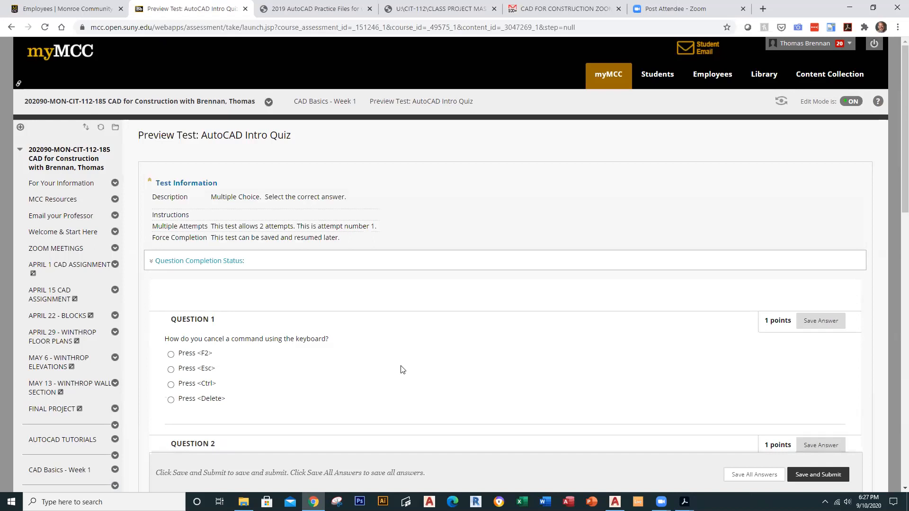
Step: Answer Questions 1–3 with Press <Esc>, Press <Enter>, and X value, Y value
click(171, 369)
scroll(568, 391, down, 4)
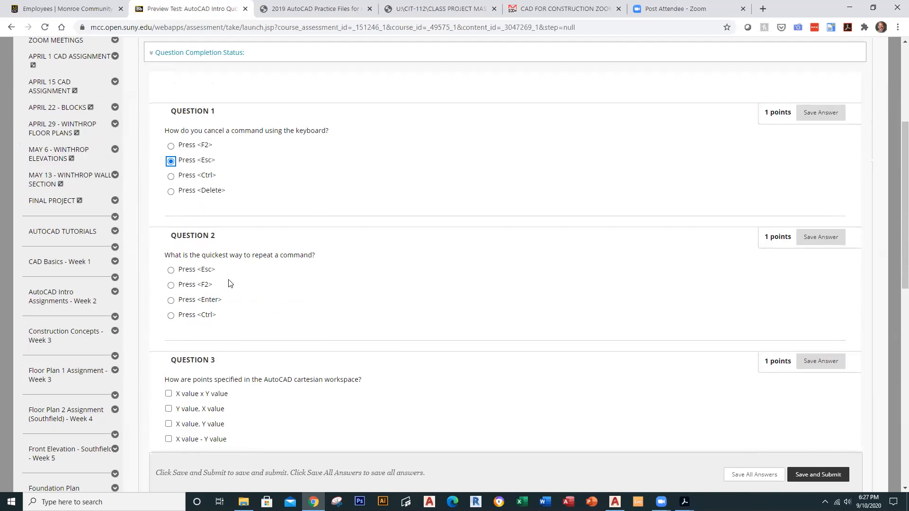
click(171, 301)
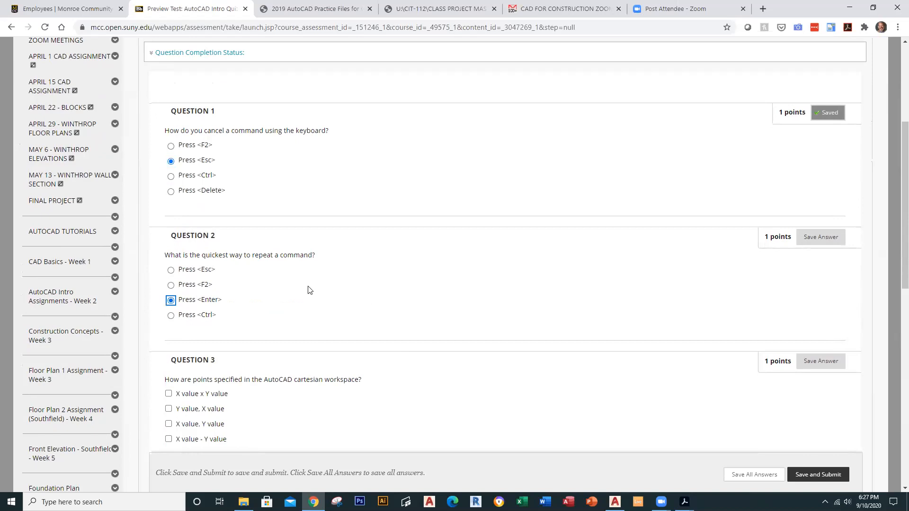
scroll(312, 294, down, 2)
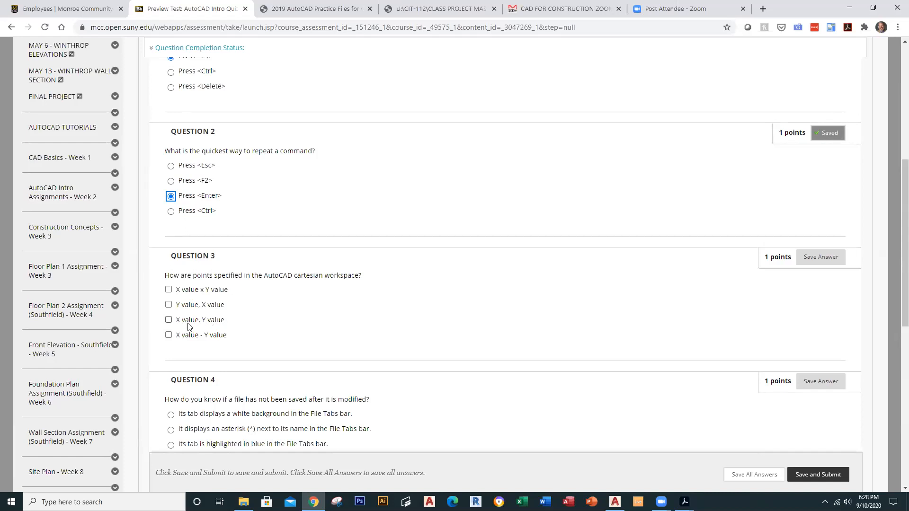
click(169, 320)
scroll(390, 313, down, 3)
scroll(389, 313, down, 2)
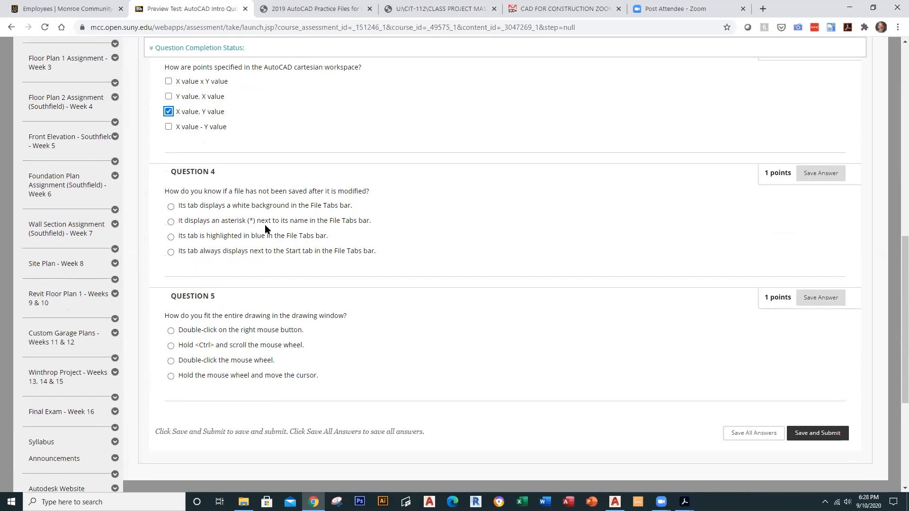
Step: Choose the asterisk for Question 4 and Double-click the mouse wheel for Question 5, then submit the test
click(171, 222)
scroll(352, 322, down, 2)
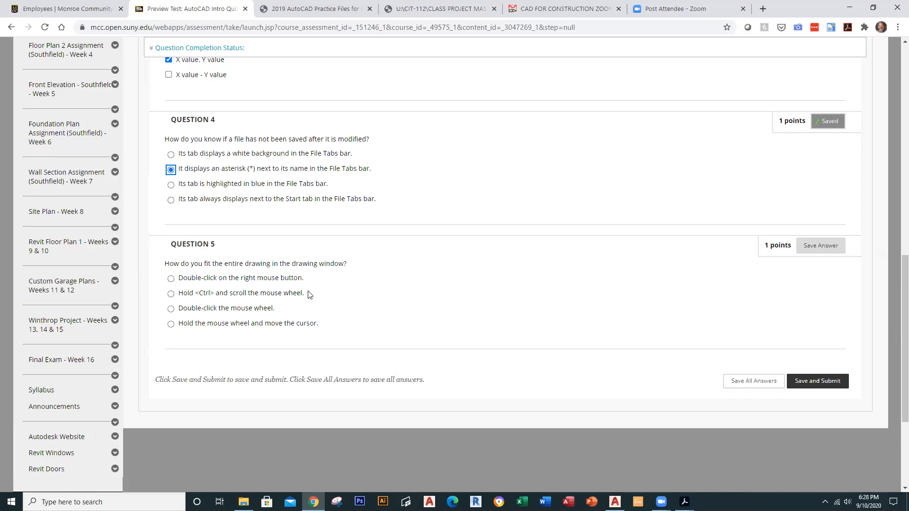
click(172, 309)
click(813, 383)
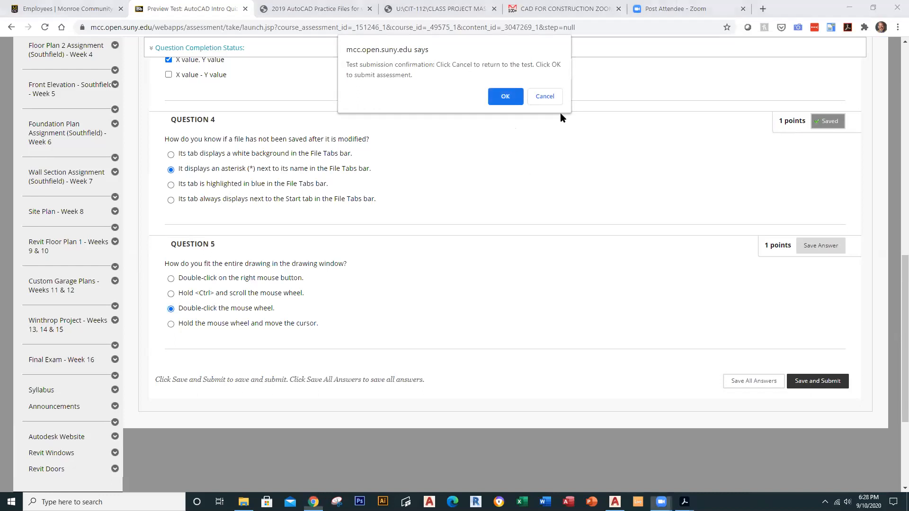
click(505, 97)
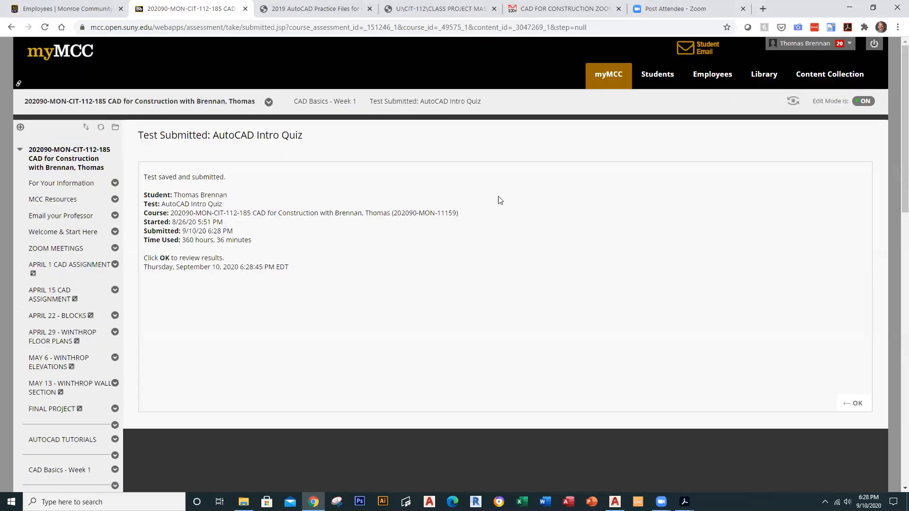
Step: Review the AutoCAD Intro Quiz submission scored 5 out of 5, then return to Week 1 content
click(854, 405)
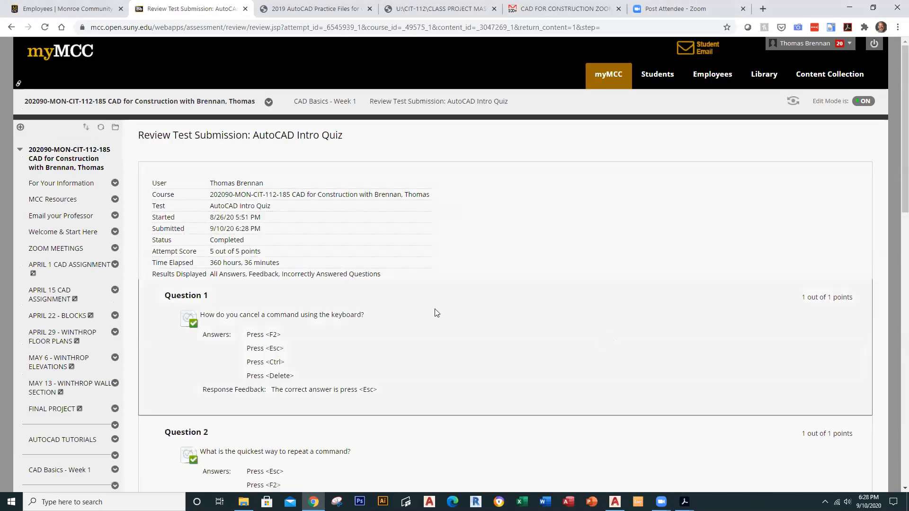
scroll(435, 313, down, 1)
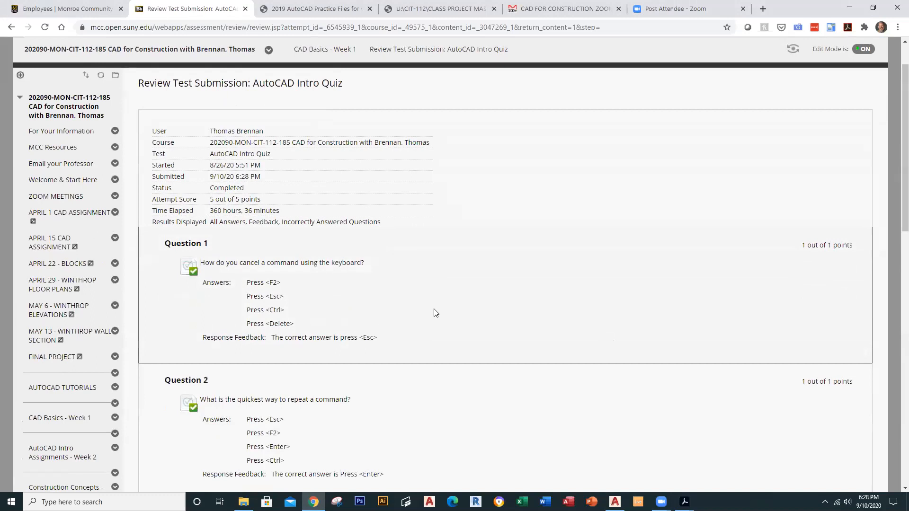
scroll(334, 328, down, 3)
scroll(334, 327, down, 8)
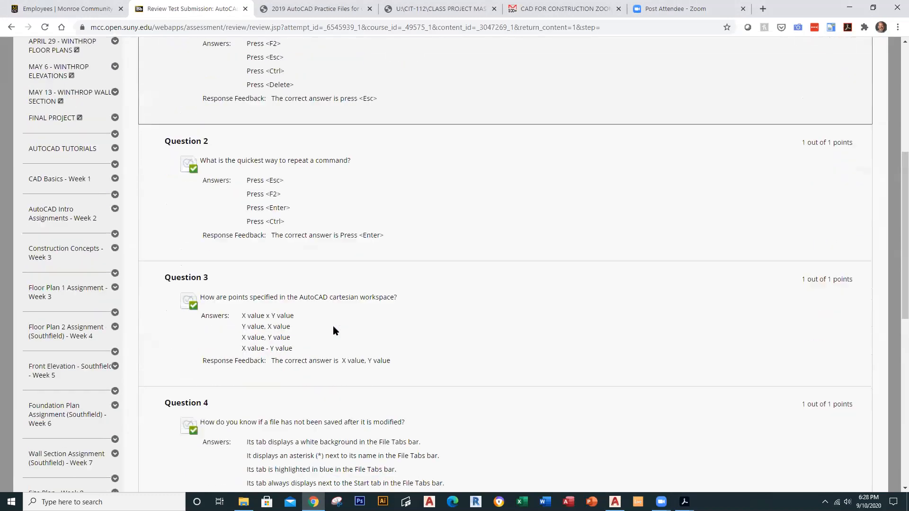
scroll(333, 327, up, 9)
scroll(333, 327, up, 3)
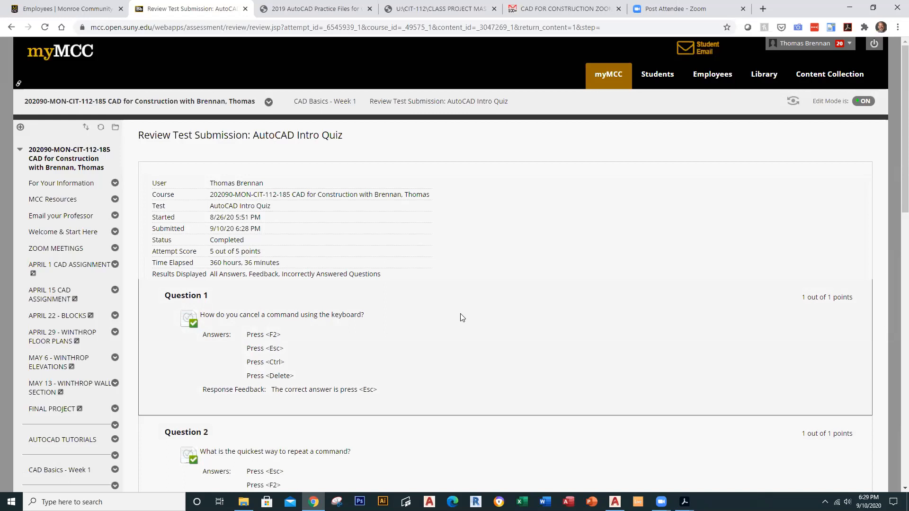
scroll(65, 430, down, 3)
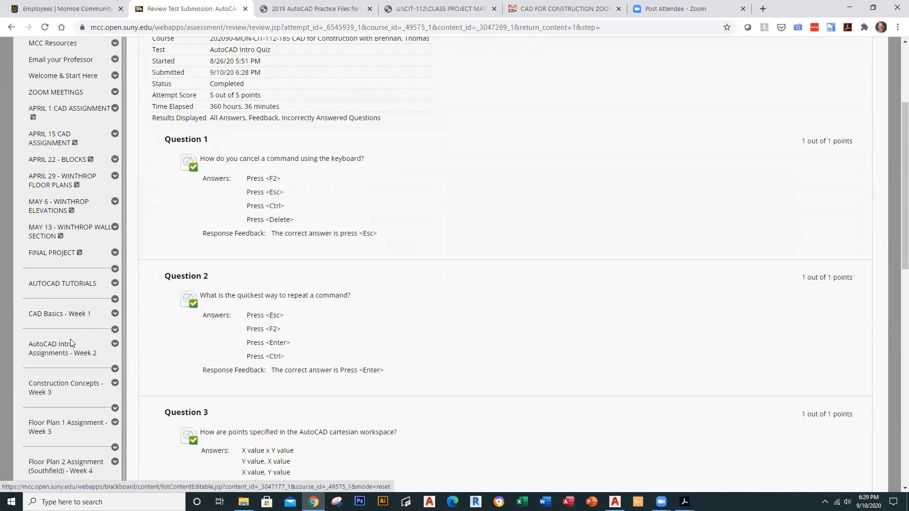
click(75, 315)
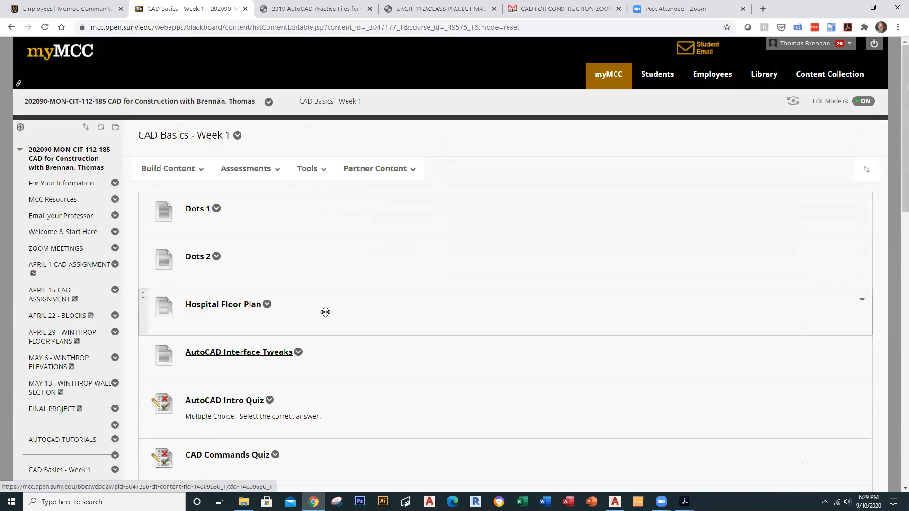
Step: Open the CAD Commands Quiz from the Week 1 list and begin the attempt
scroll(375, 318, down, 3)
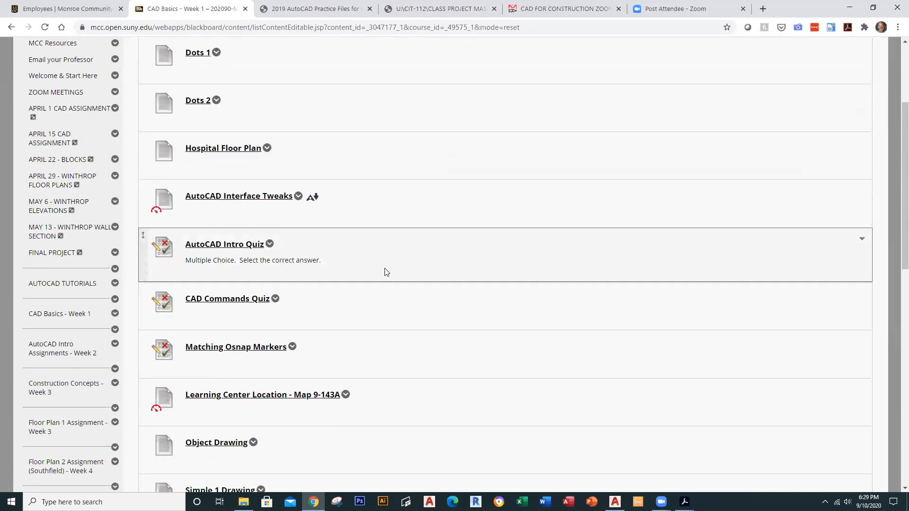
scroll(282, 231, down, 2)
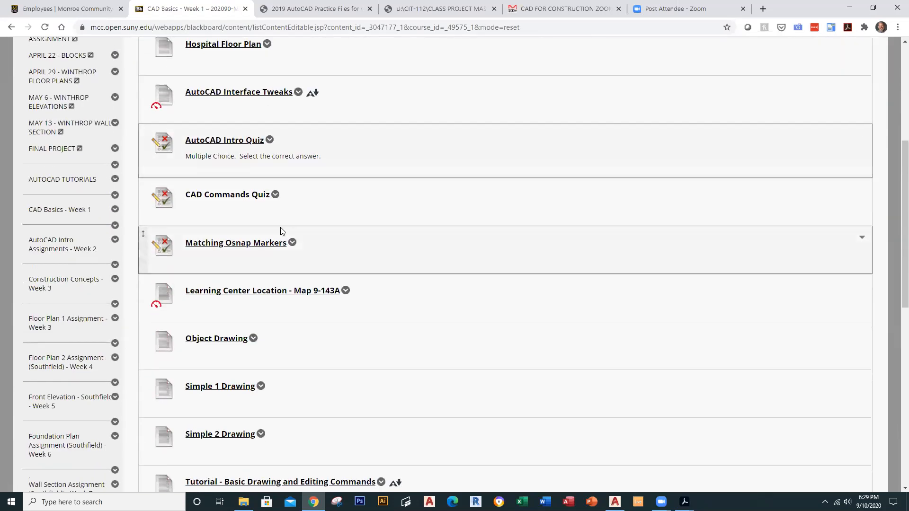
click(240, 201)
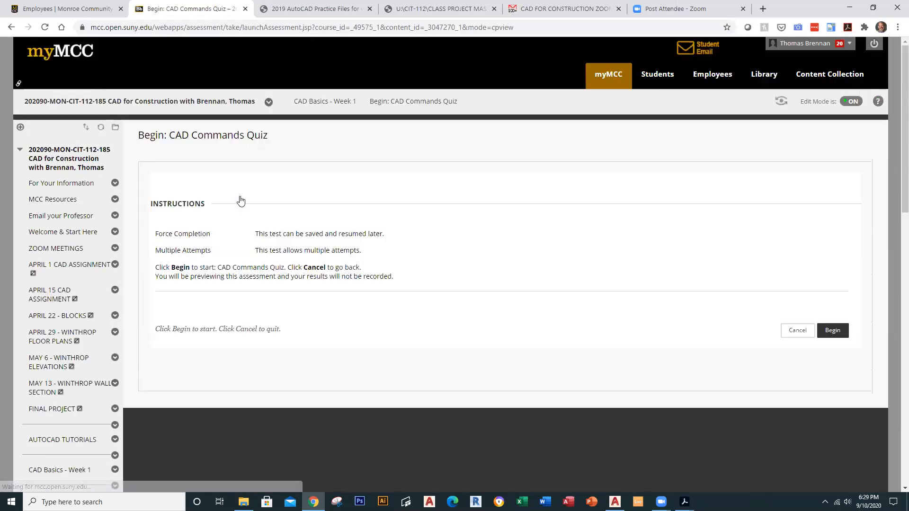
click(831, 331)
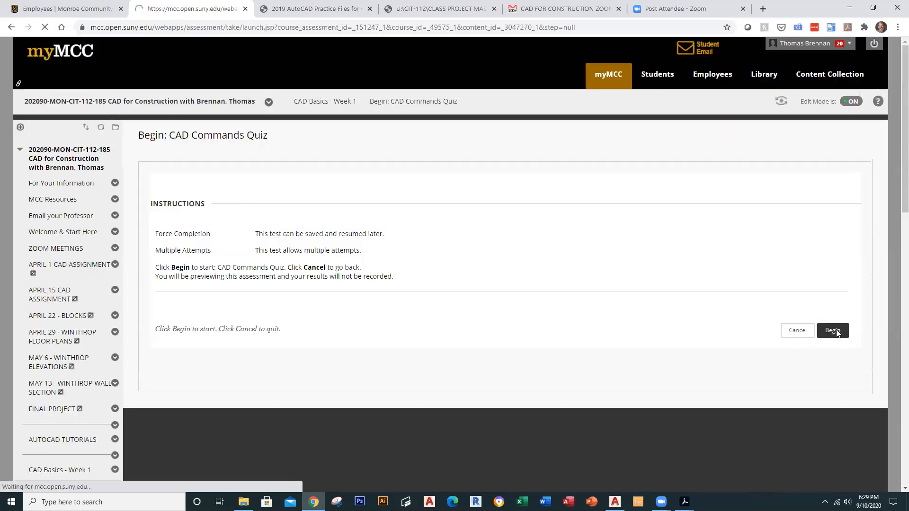
scroll(331, 303, down, 2)
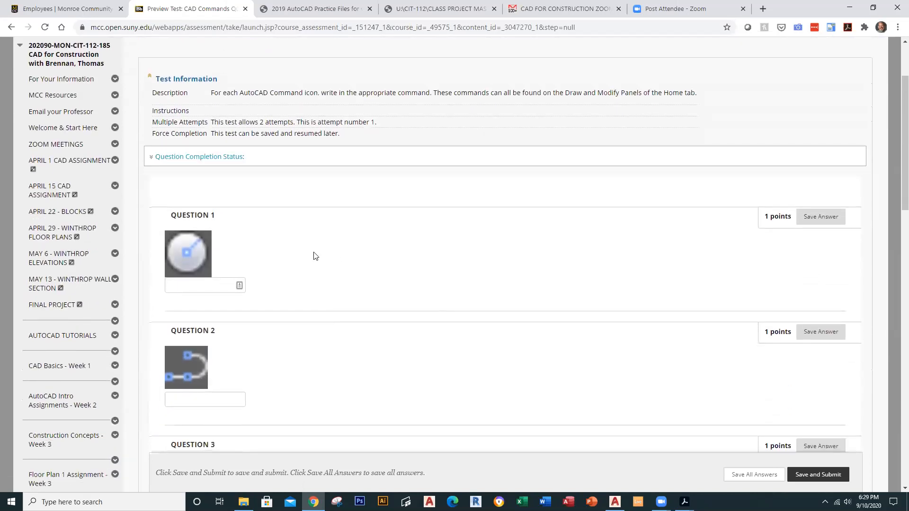
Step: Answer Question 1 with Circle and Question 2 with Polyline
click(239, 286)
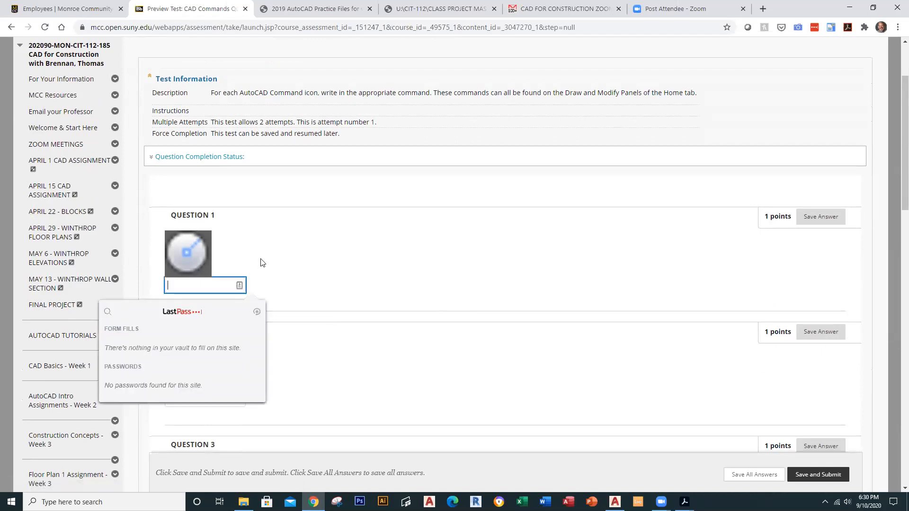
click(210, 280)
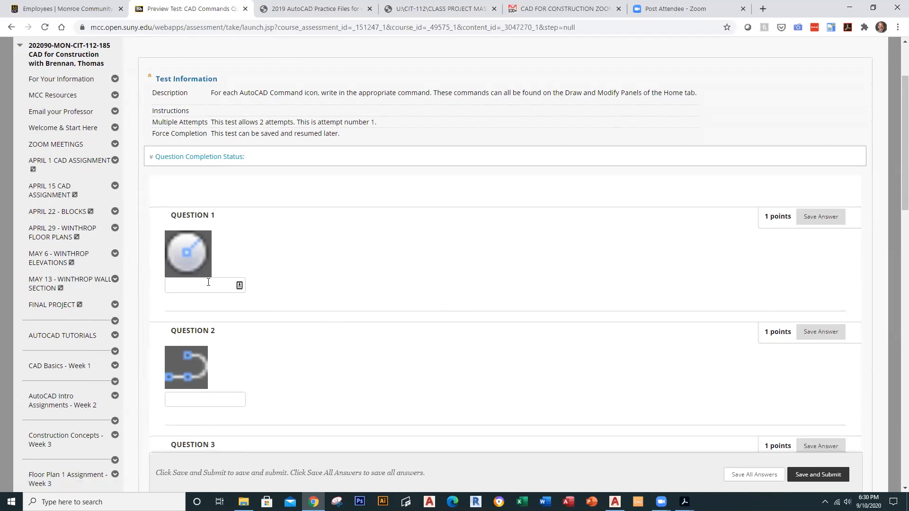
text(Circle)
scroll(379, 351, down, 2)
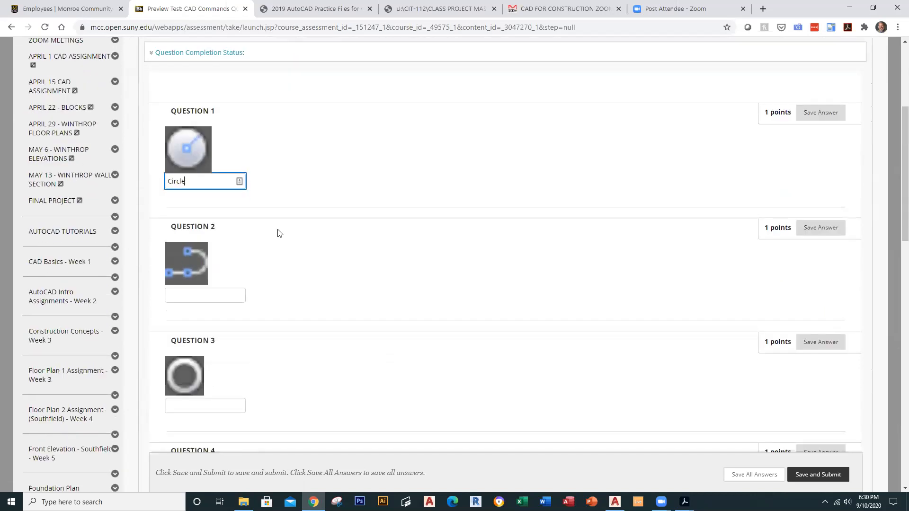
click(216, 290)
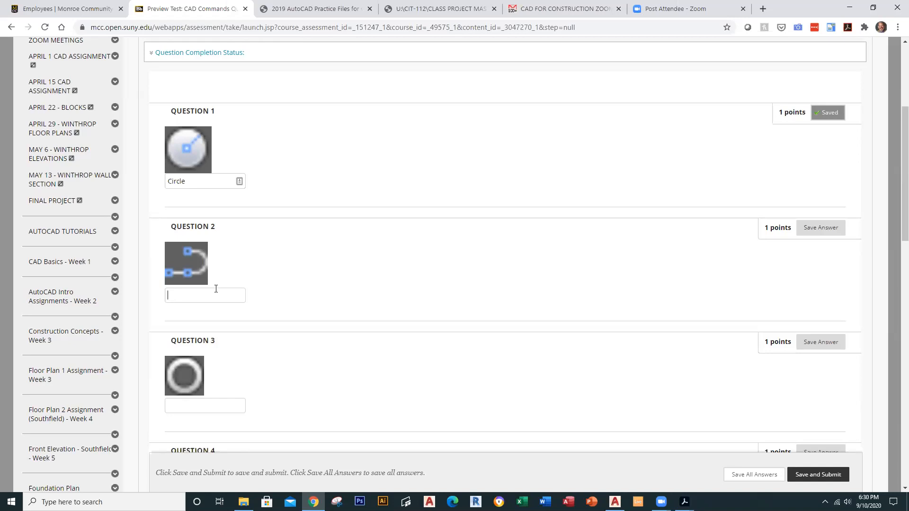
text(Polyline)
click(614, 502)
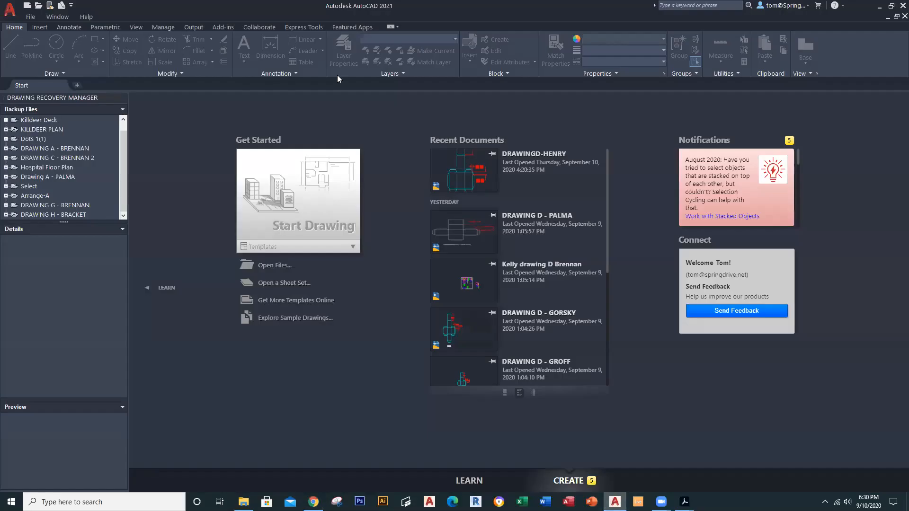
Step: Open the recent drawing DRAWINGD-HENRY, showing the part dimensioned 1.5 TYP. and 0.25 TYP
click(463, 181)
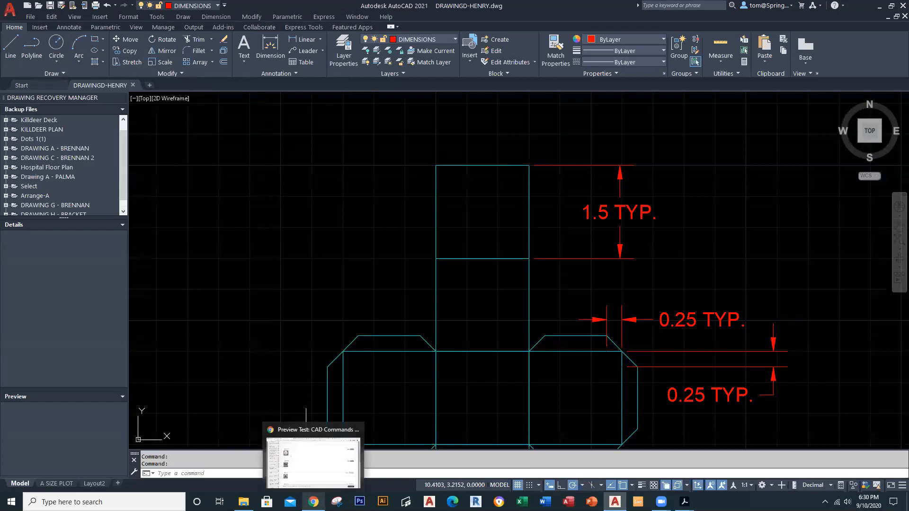
mouse_move(661, 502)
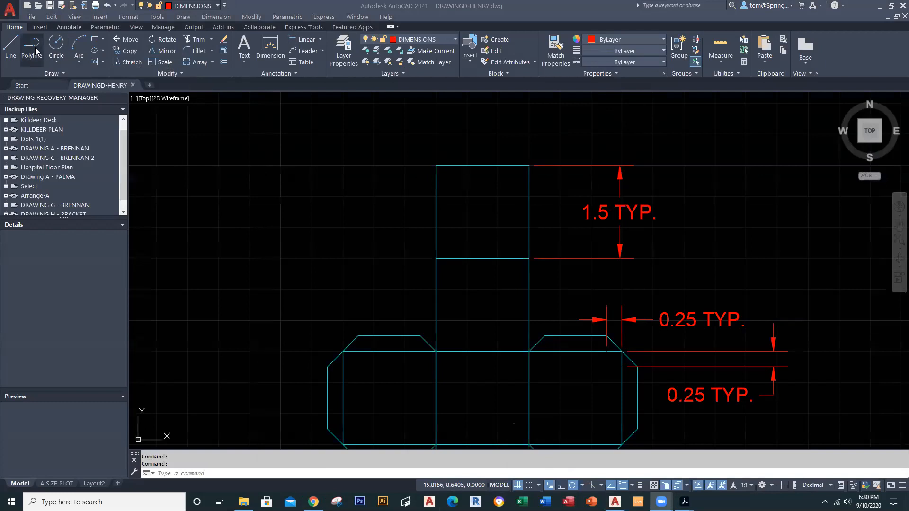
click(247, 183)
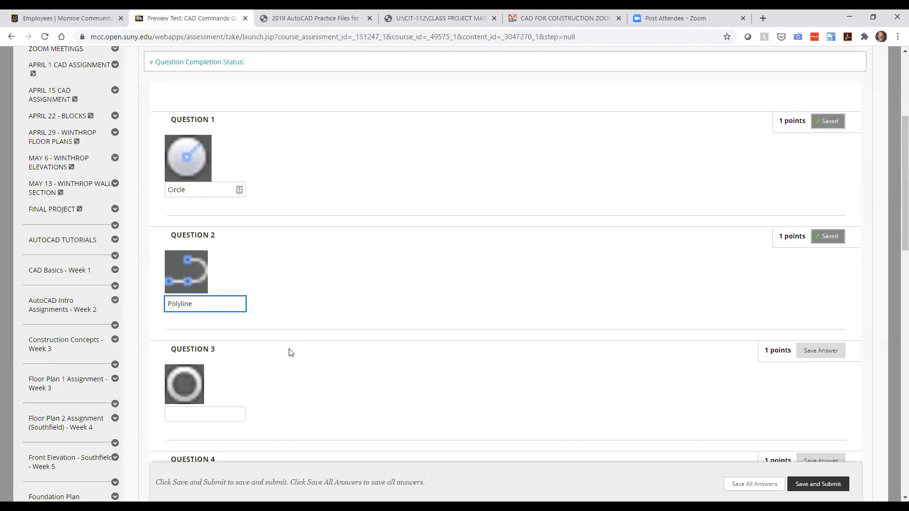
Step: Answer Questions 3–6 of the CAD Commands Quiz with Donut, Line, Rectangle and Move
scroll(290, 352, down, 1)
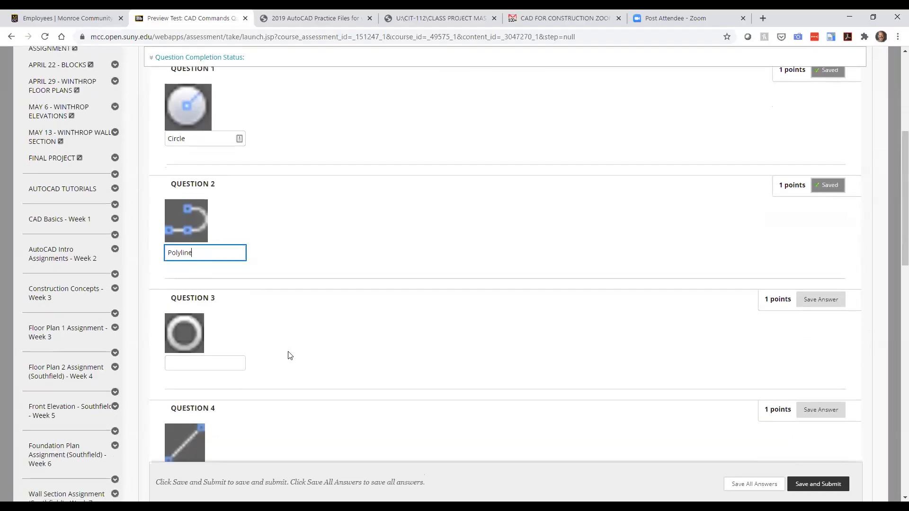
click(223, 363)
text(Donut)
scroll(224, 363, down, 3)
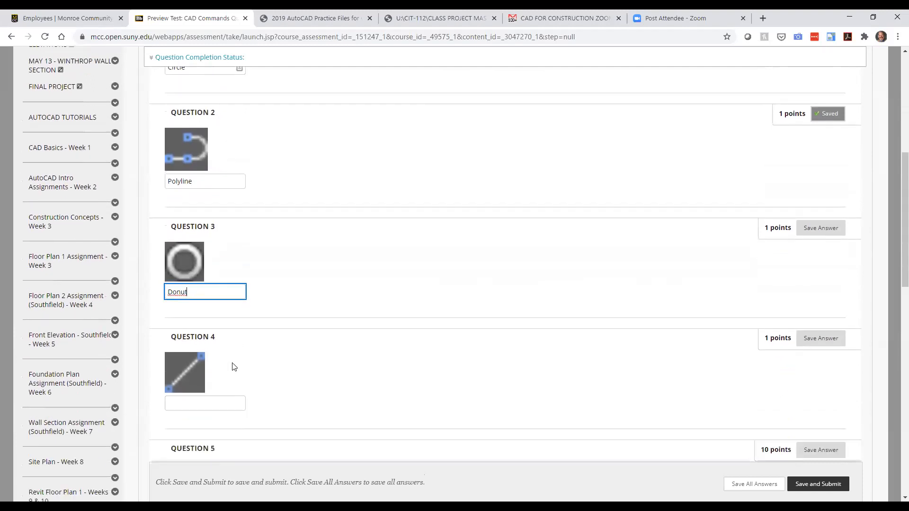
click(214, 321)
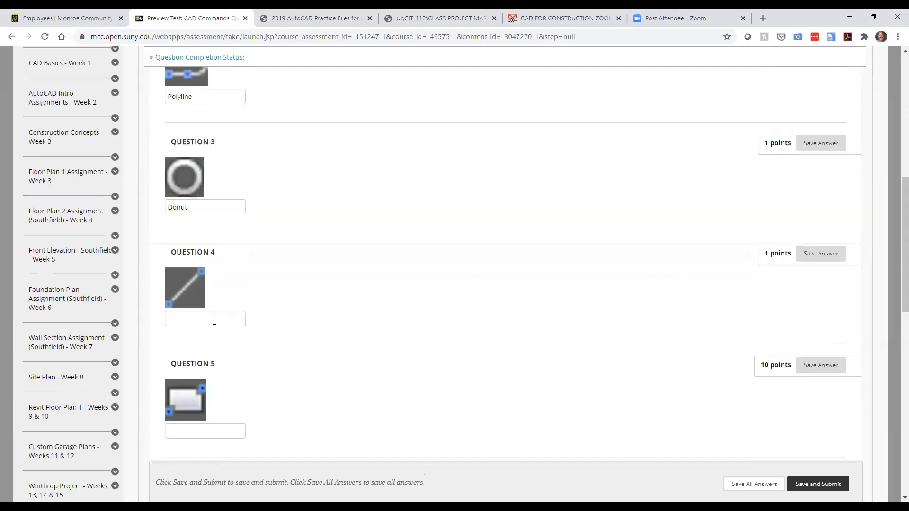
text(Line)
scroll(214, 321, down, 2)
click(206, 326)
text(Rectangle)
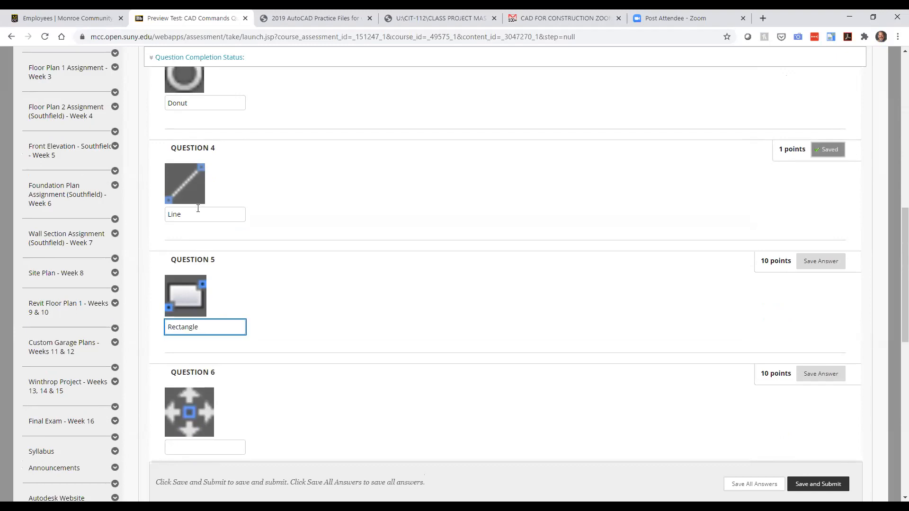
click(209, 450)
text(Move)
Step: Answer Questions 7–10 with Offset, Copy, Mirror and Rotate
scroll(240, 389, down, 2)
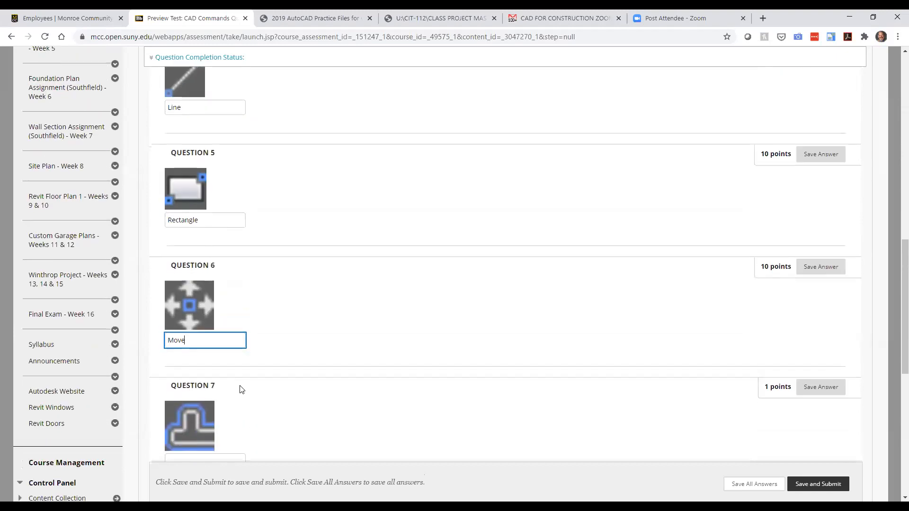
scroll(241, 390, down, 3)
click(211, 308)
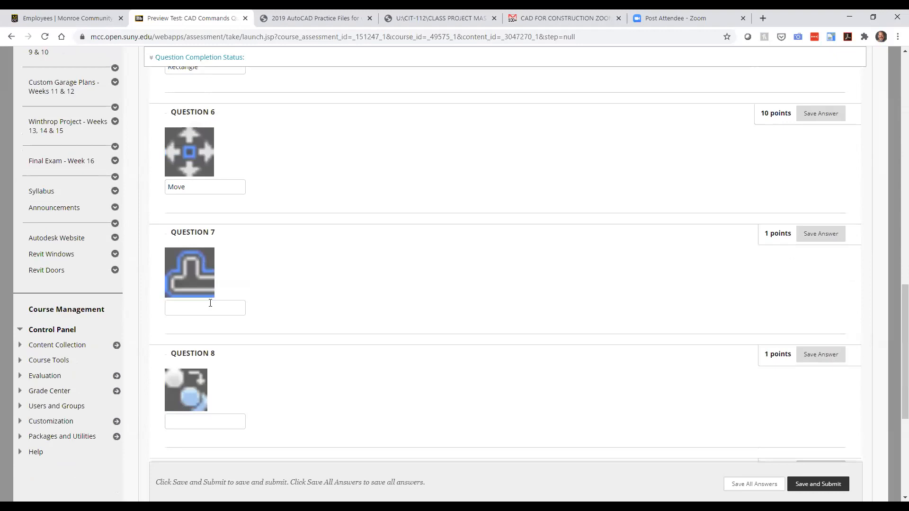
text(Offset)
scroll(227, 351, down, 2)
click(204, 314)
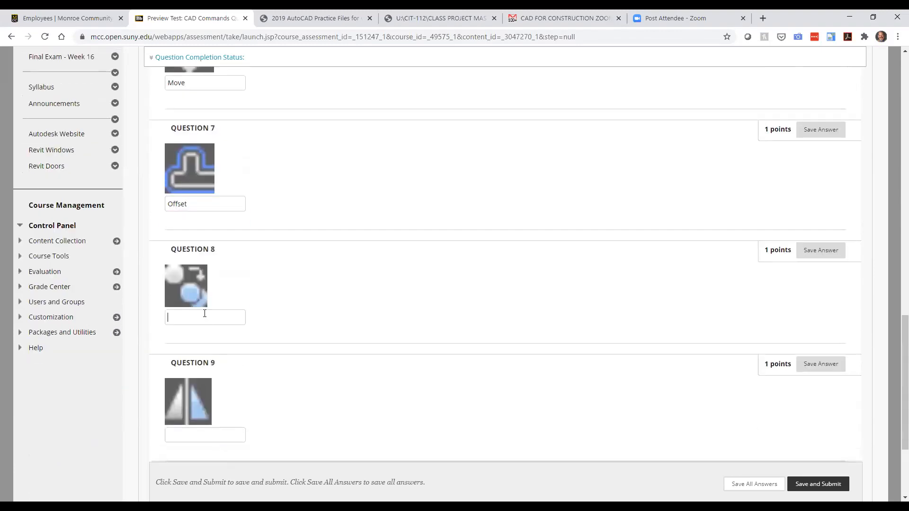
text(Copy)
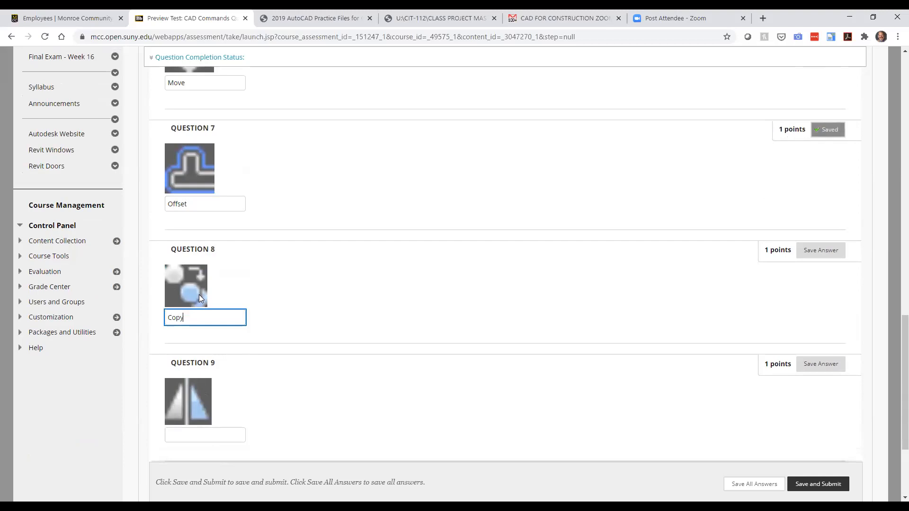
click(201, 436)
text(Mirror)
scroll(421, 445, down, 2)
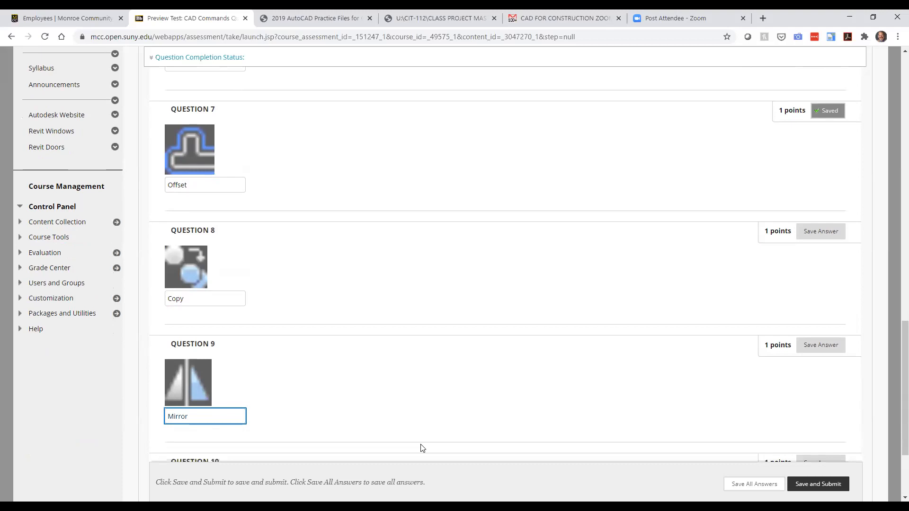
scroll(437, 441, down, 1)
click(196, 390)
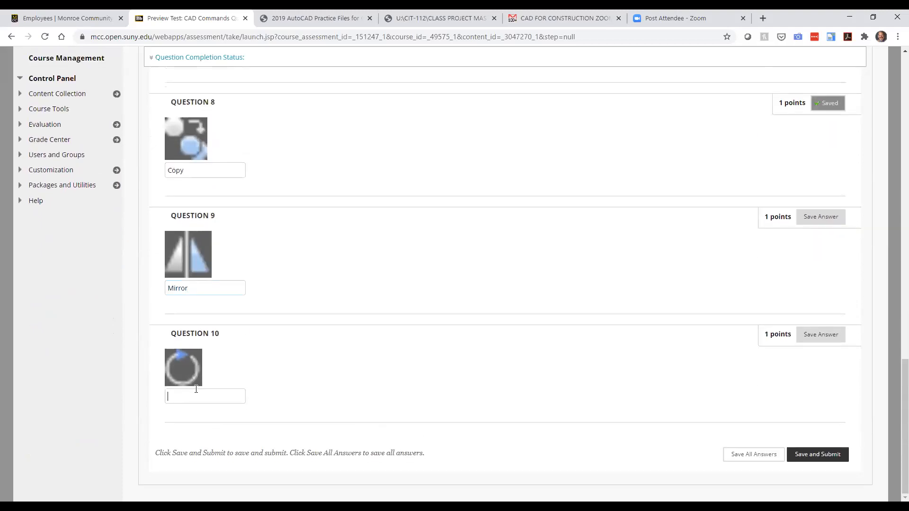
text(Rotate)
Step: Submit the CAD Commands Quiz, review its graded results, and return to the course content
click(818, 455)
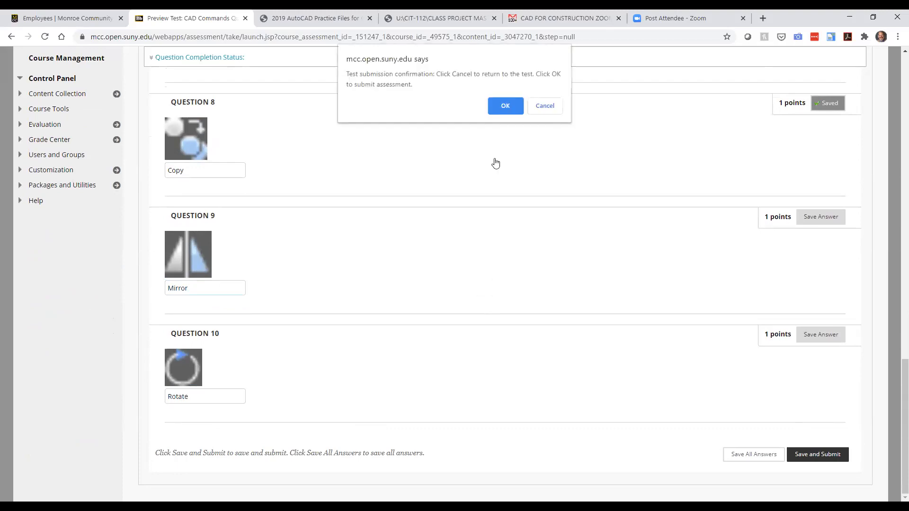
click(502, 106)
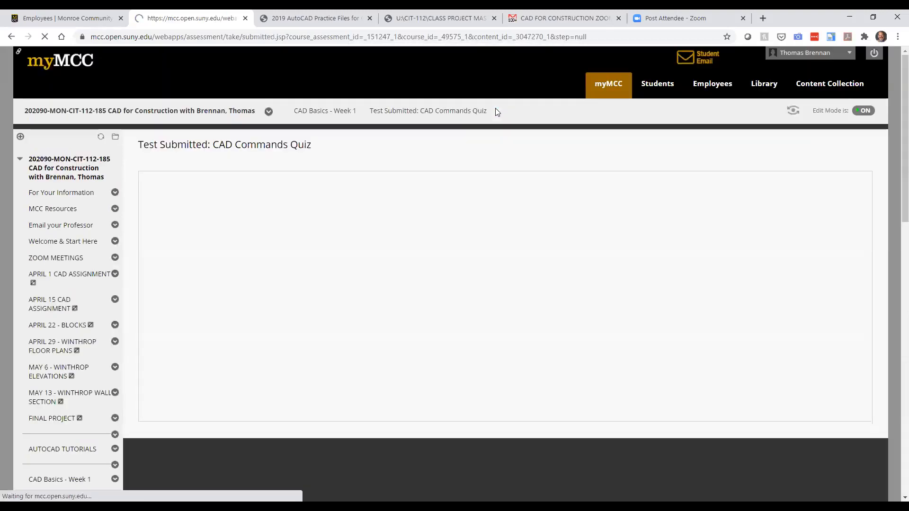
click(853, 412)
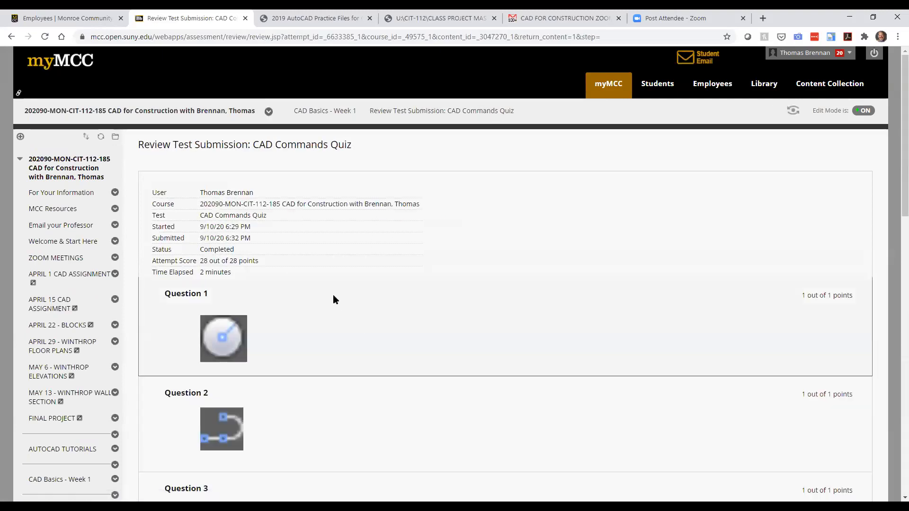
scroll(334, 296, down, 7)
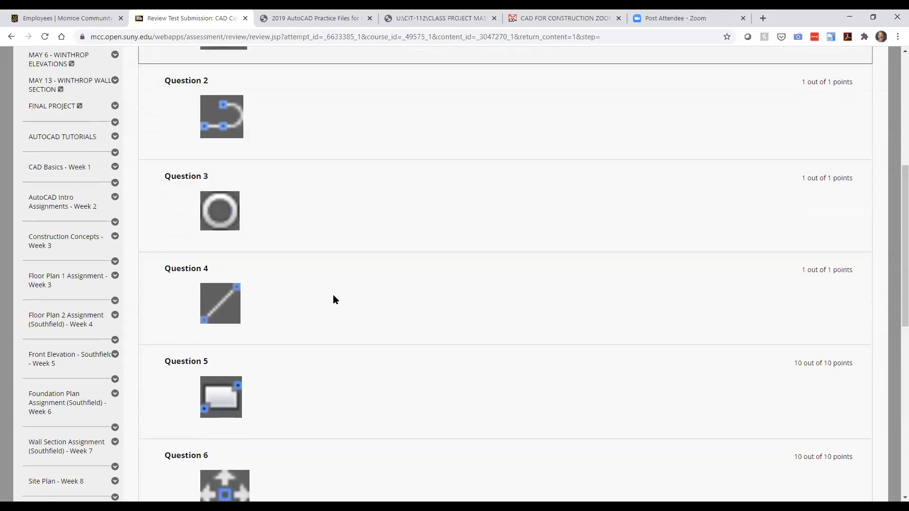
scroll(333, 300, down, 2)
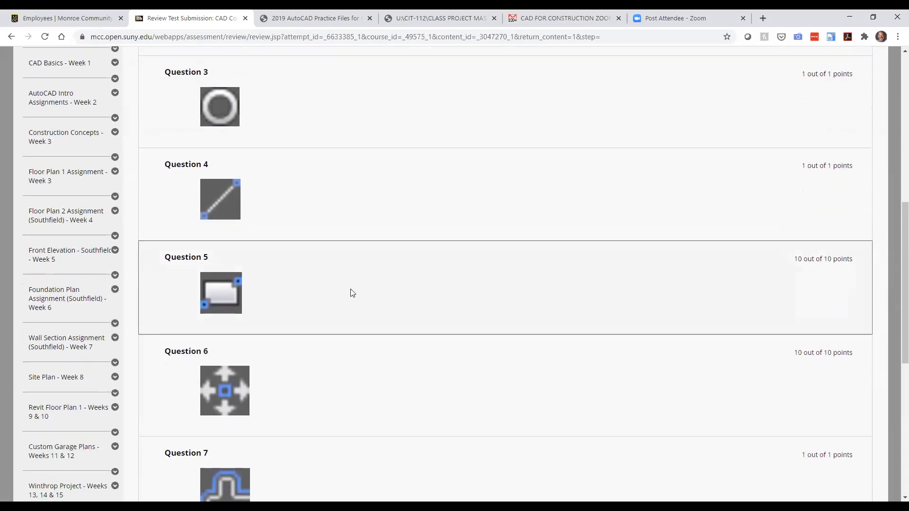
scroll(420, 359, down, 2)
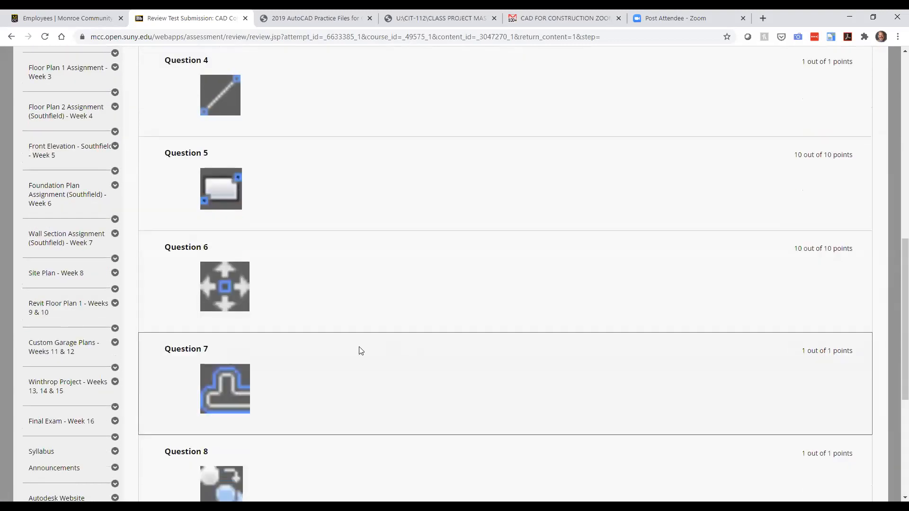
scroll(361, 350, down, 5)
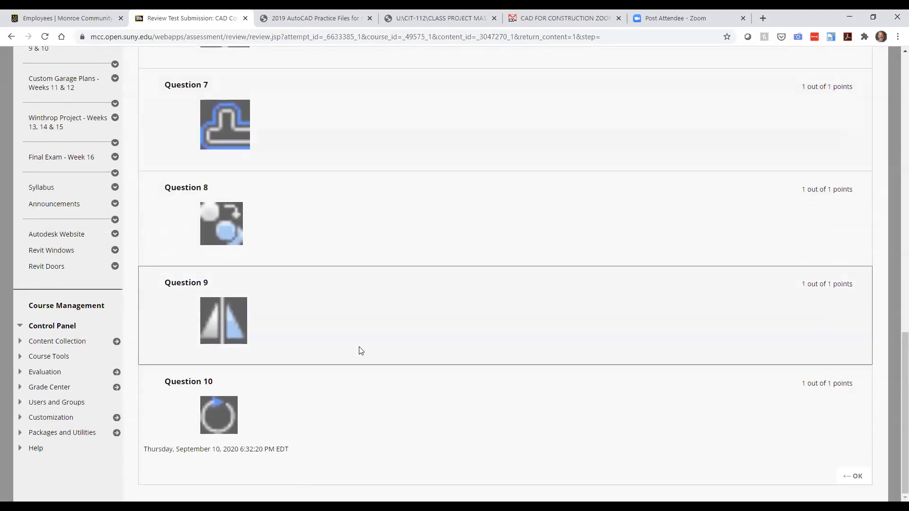
click(852, 478)
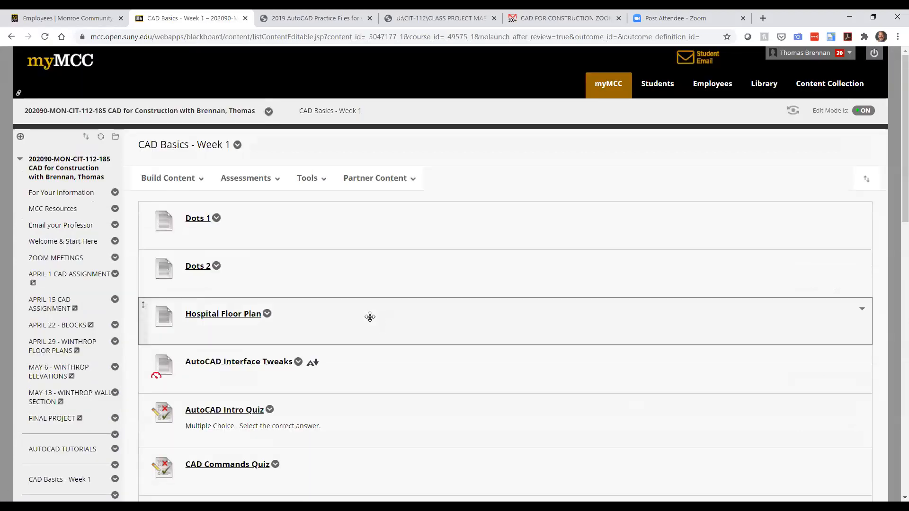
Step: Scroll down the CAD Basics - Week 1 list, then switch back to AutoCAD
scroll(370, 317, down, 2)
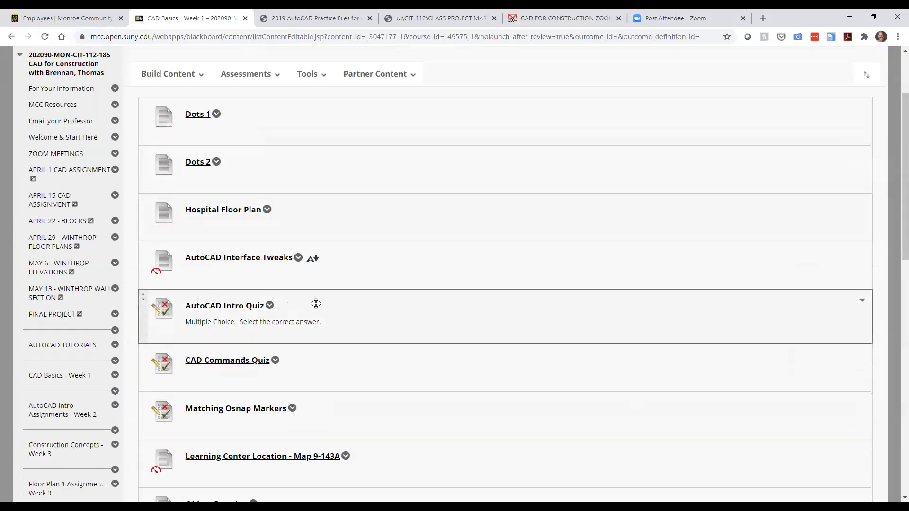
scroll(317, 303, down, 2)
scroll(353, 330, down, 1)
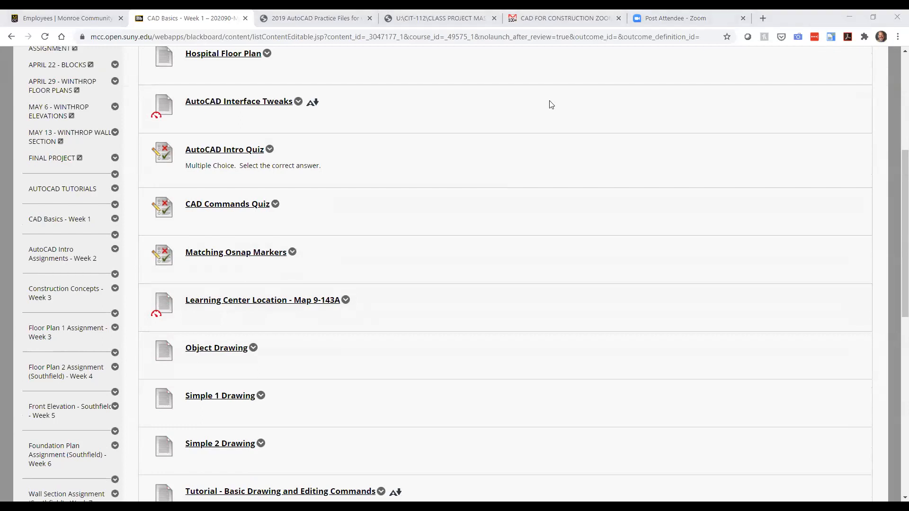
key(alt+Tab)
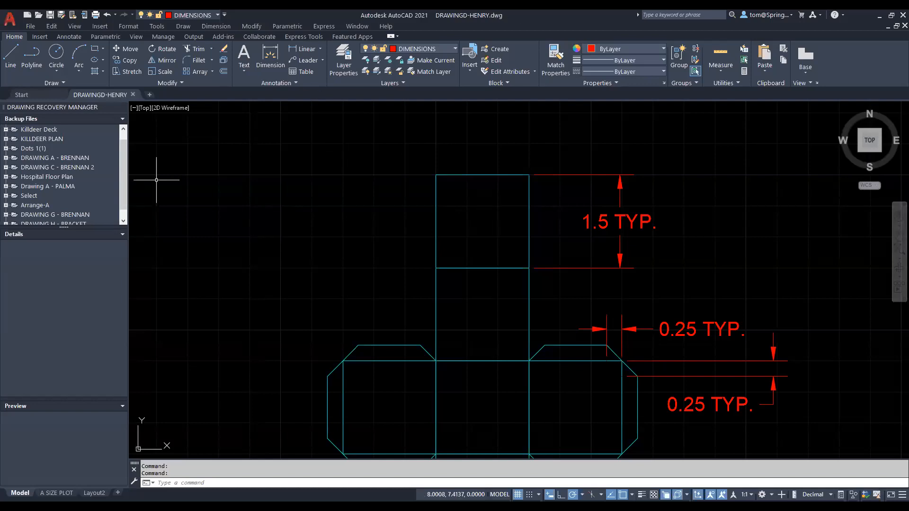
Step: Close the DRAWINGD-HENRY drawing
click(68, 160)
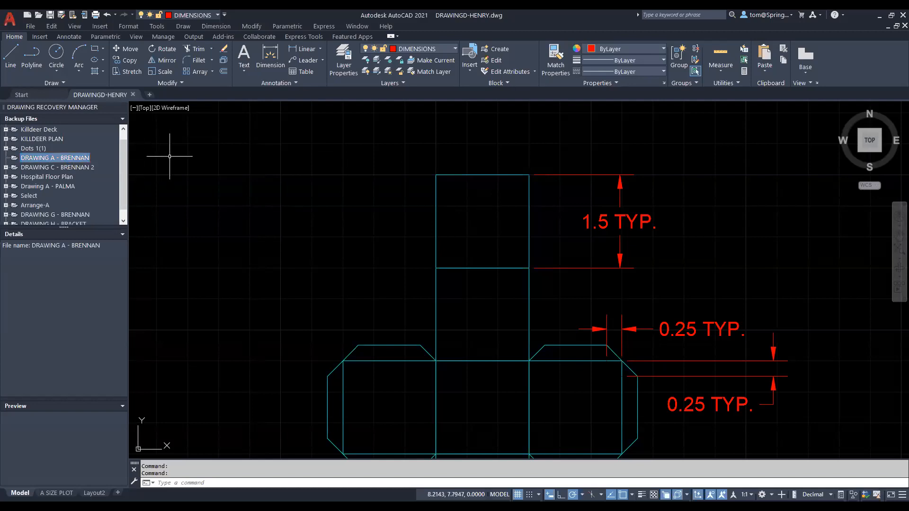
click(249, 157)
click(195, 170)
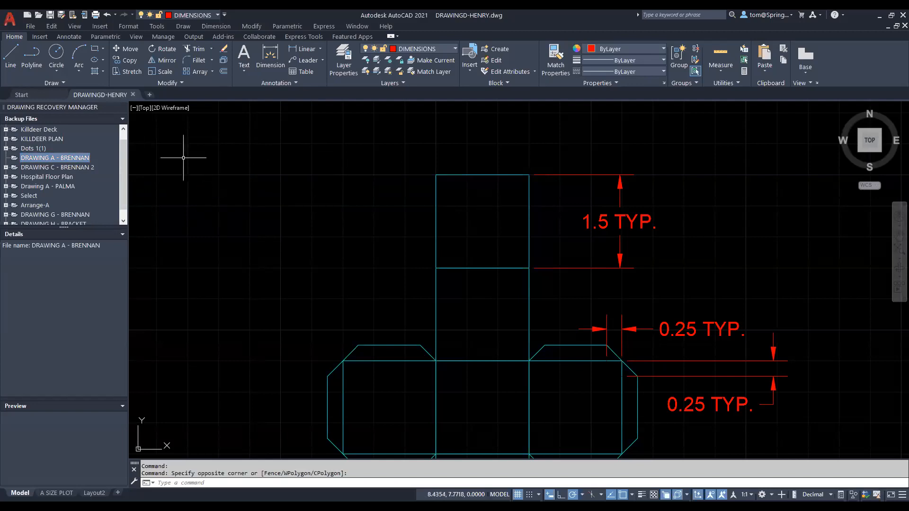
click(133, 95)
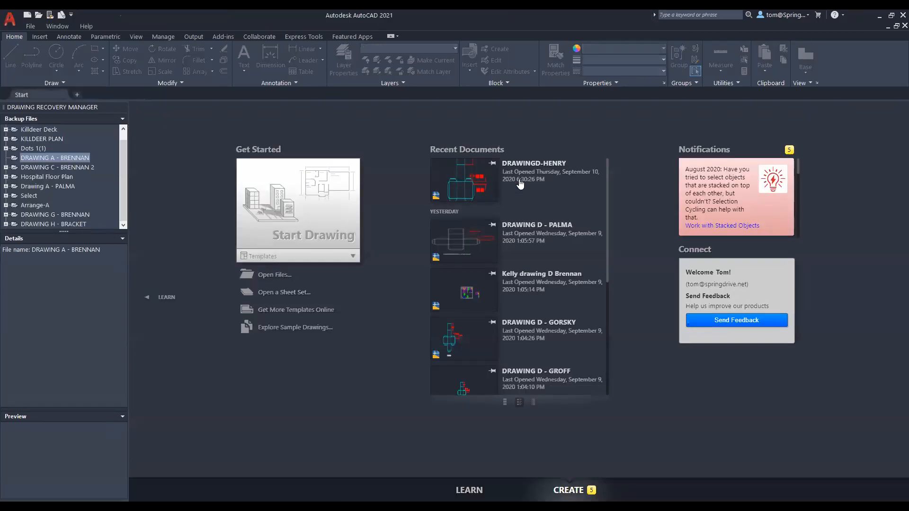
Step: Open DRAWING G - BRENNAN.dwg from its backup in the Drawing Recovery Manager
click(77, 159)
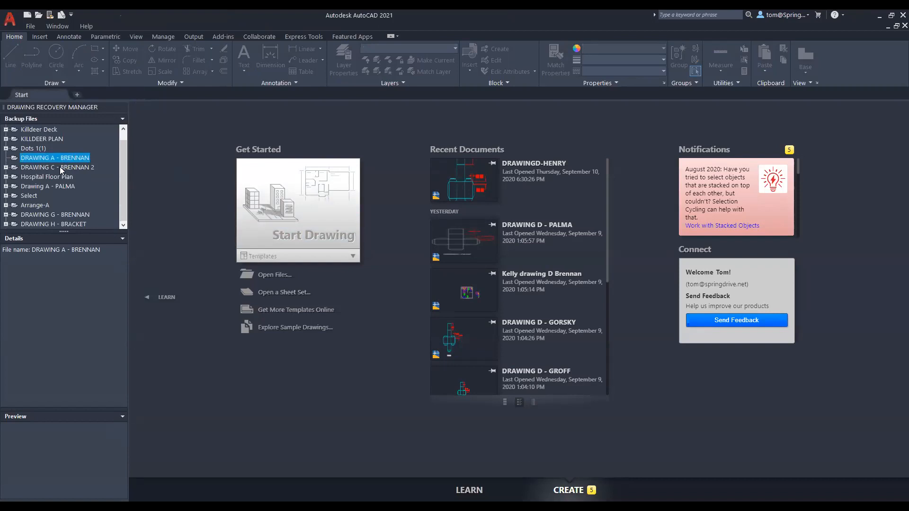
double_click(61, 168)
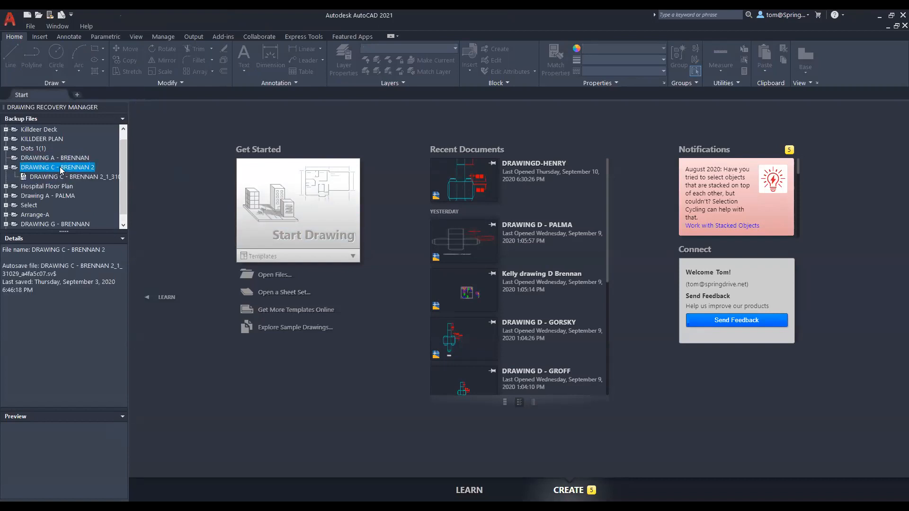
click(49, 161)
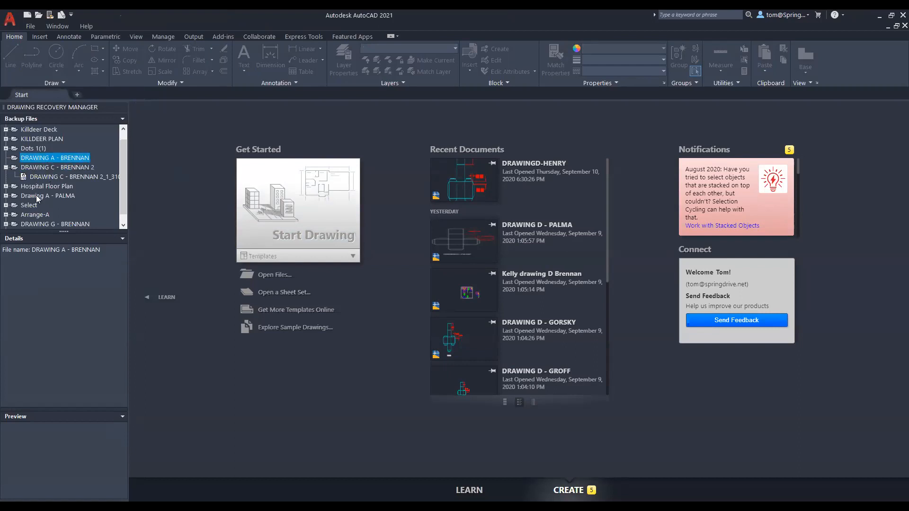
double_click(42, 224)
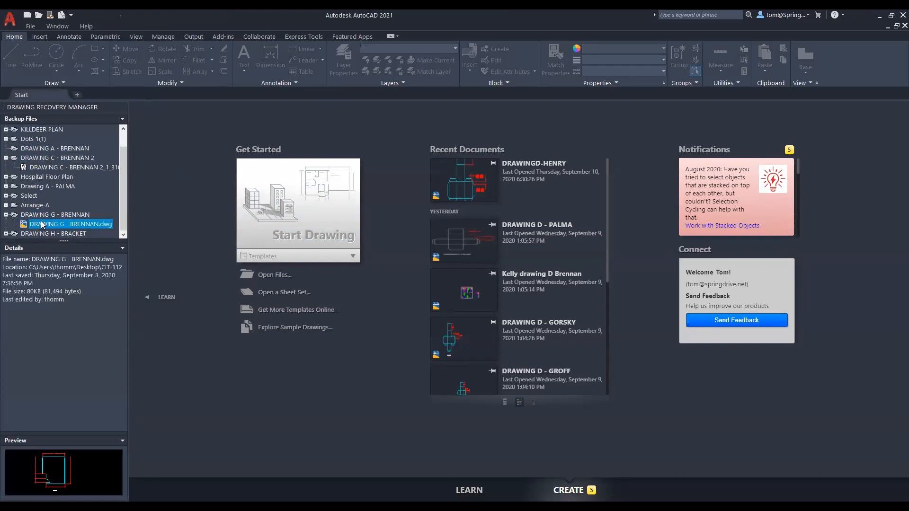
right_click(79, 227)
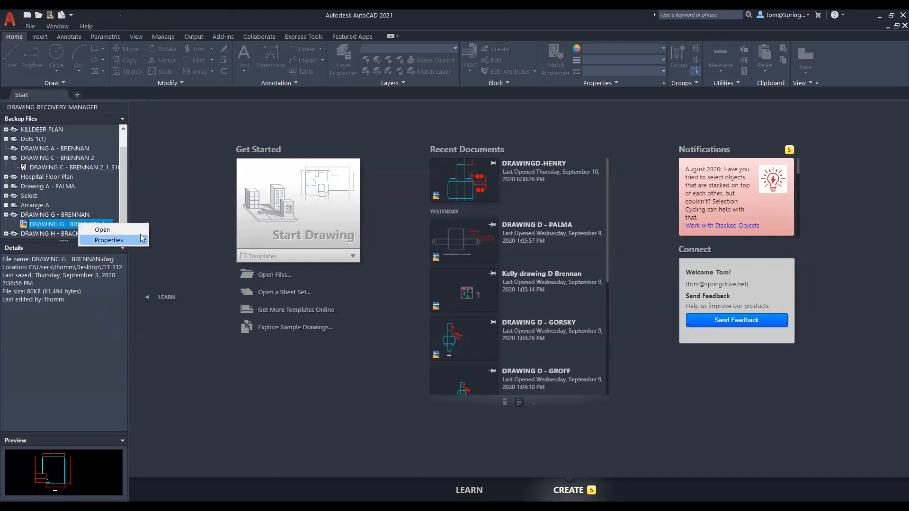
click(138, 232)
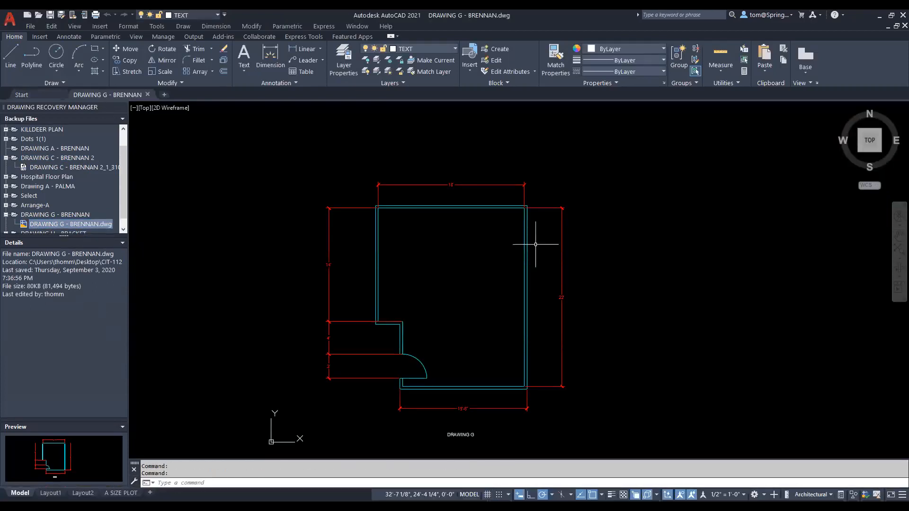
Step: Zoom in, then select and deselect the floor plan's wall outline
scroll(435, 206, up, 2)
scroll(435, 205, up, 2)
click(481, 203)
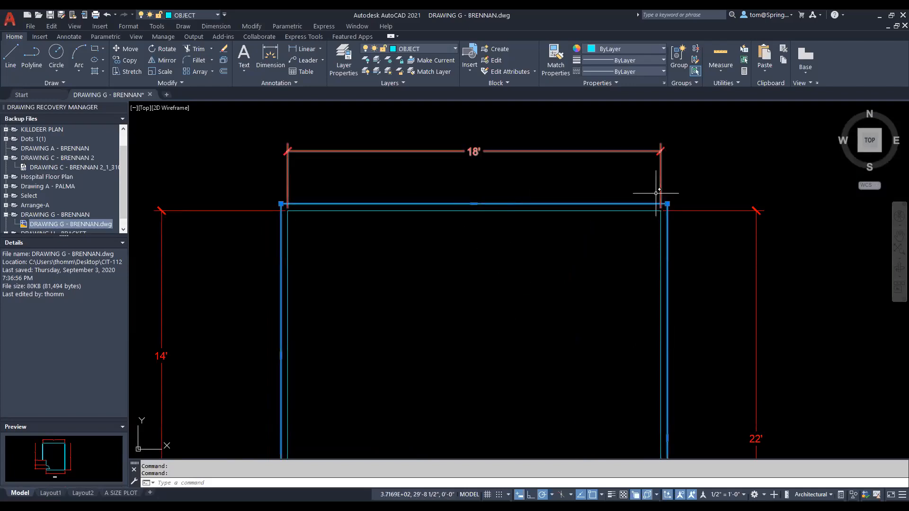
key(Escape)
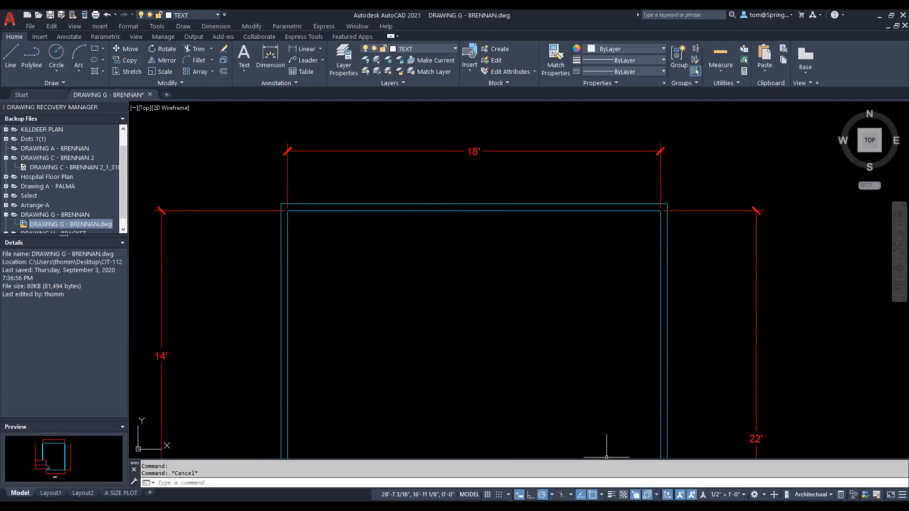
Step: Confirm Object Snap Settings with Center on, close Drawing Recovery Manager, and start Line
click(602, 495)
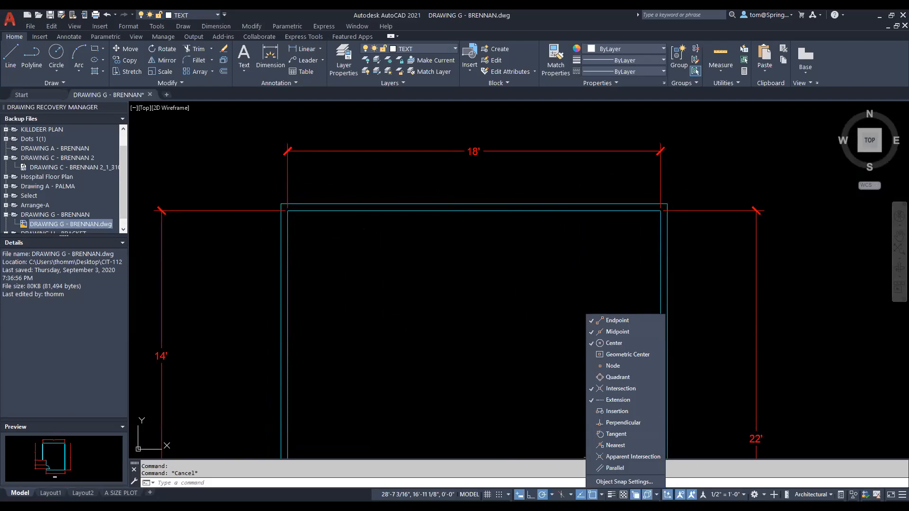
click(611, 482)
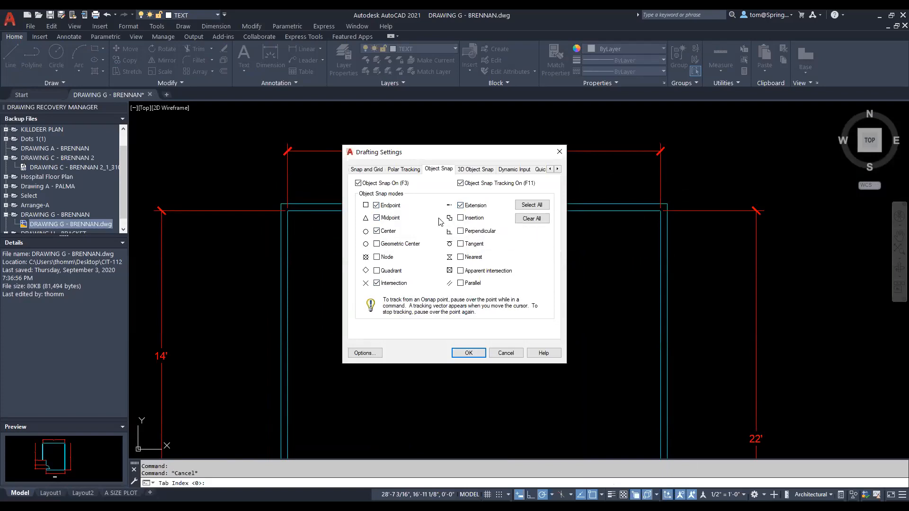
click(473, 353)
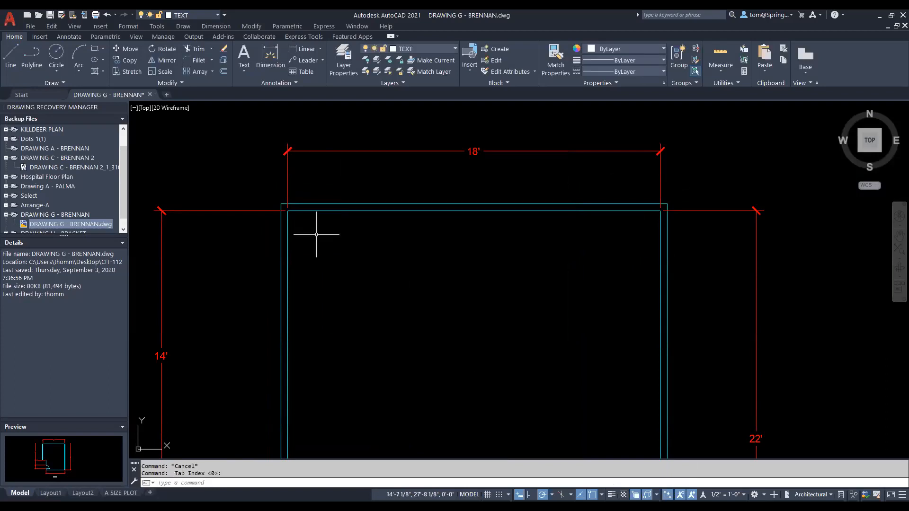
click(123, 107)
click(12, 56)
Step: Draw a diagonal line from the top-left inner wall corner to the bottom-right inner corner
click(223, 211)
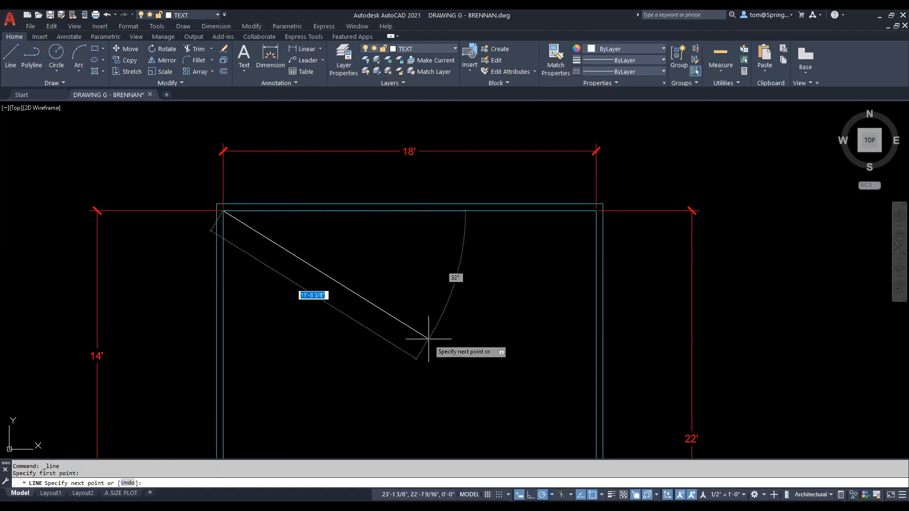
scroll(428, 339, down, 3)
middle_drag(433, 311, 385, 203)
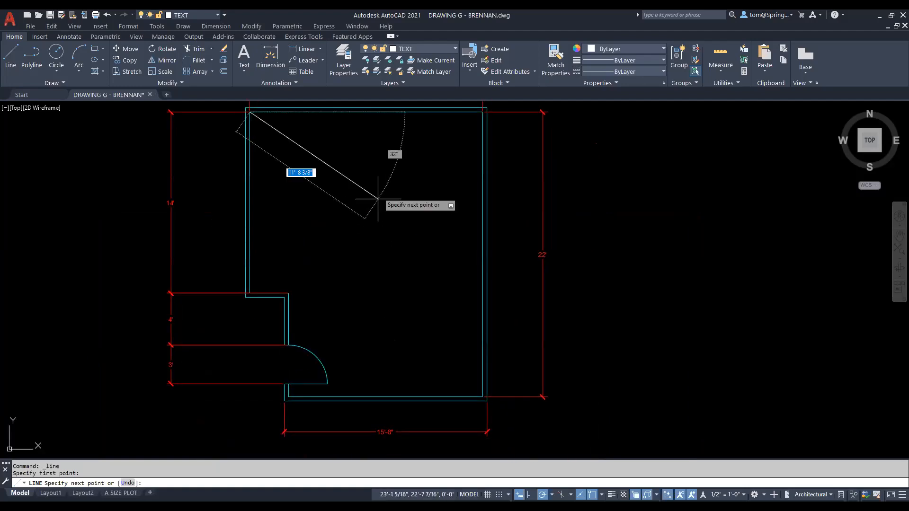
click(482, 386)
key(Escape)
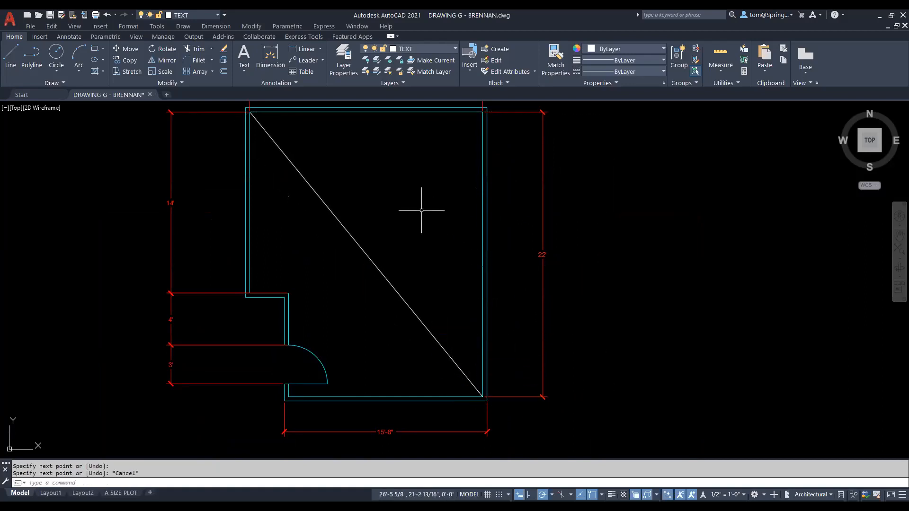
Step: Draw a vertical line from the top wall's midpoint straight down to the bottom wall
right_click(400, 160)
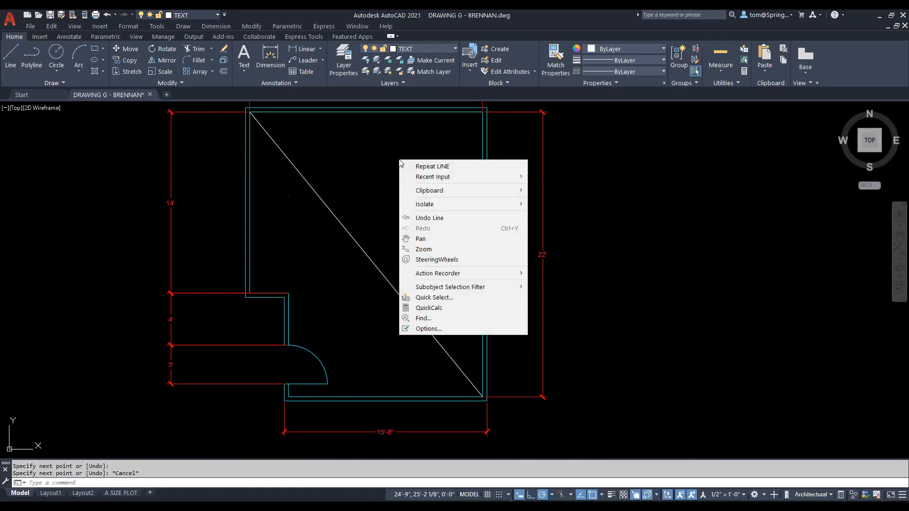
click(430, 167)
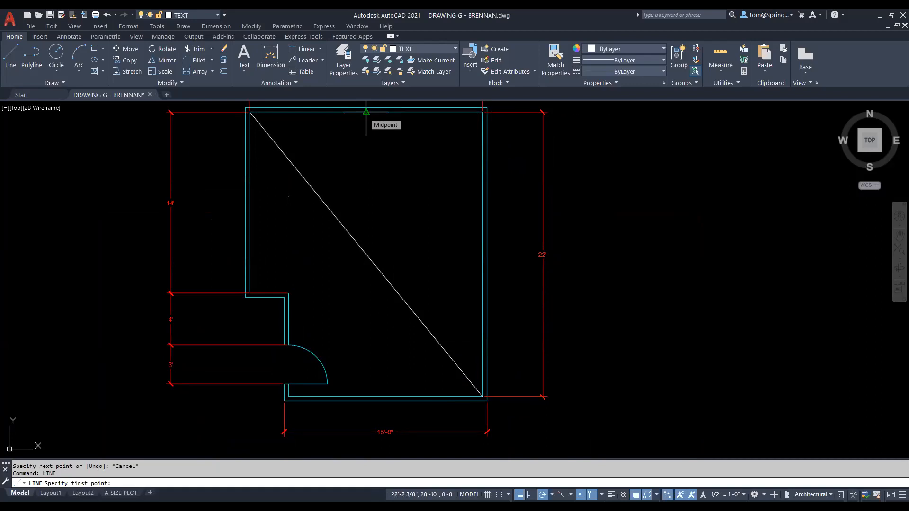
click(366, 111)
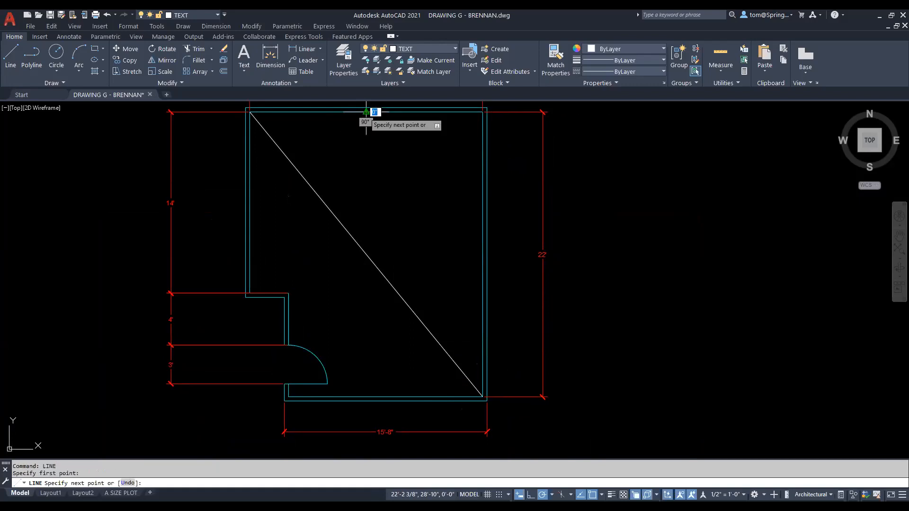
click(366, 397)
key(Escape)
Step: Start a line from the door arc's midpoint toward the top-right corner, then cancel it
right_click(415, 258)
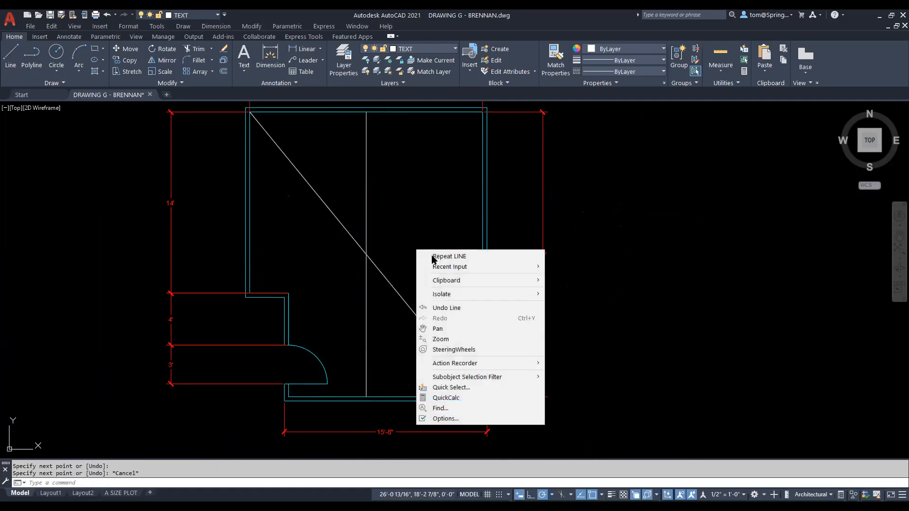
click(429, 256)
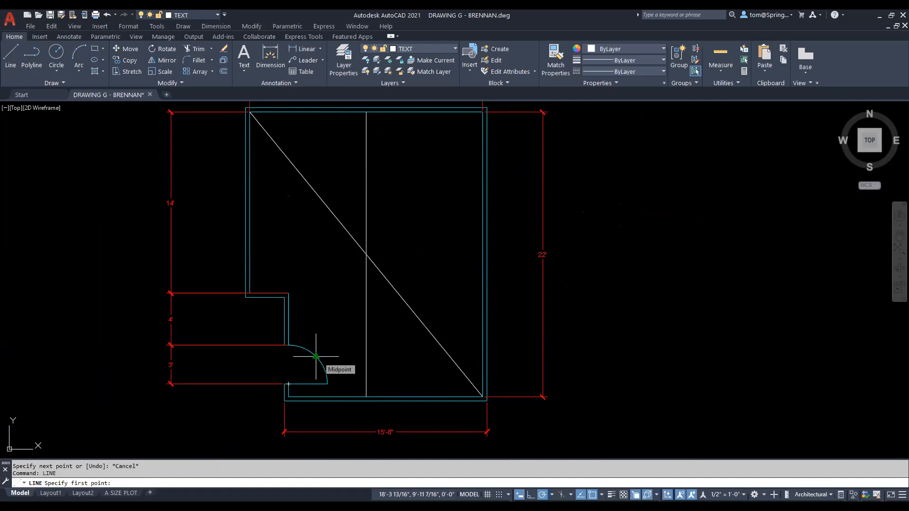
click(315, 356)
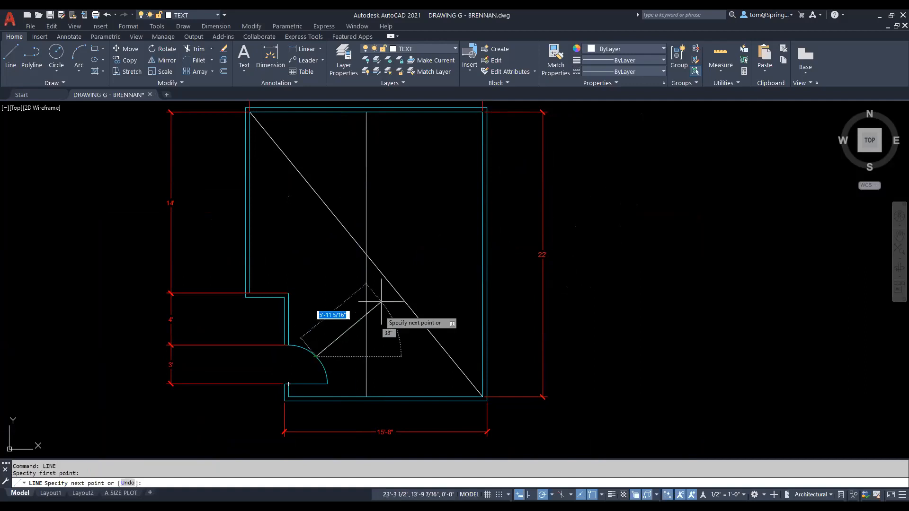
click(482, 112)
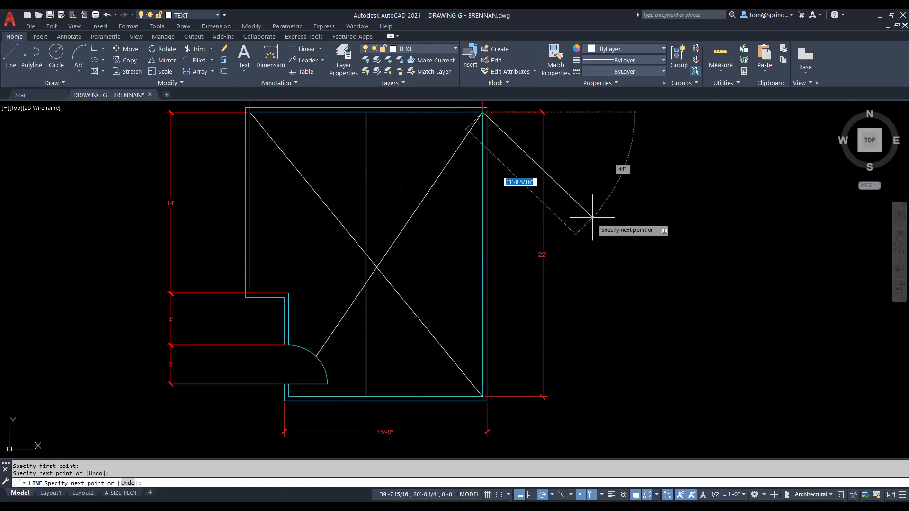
key(Escape)
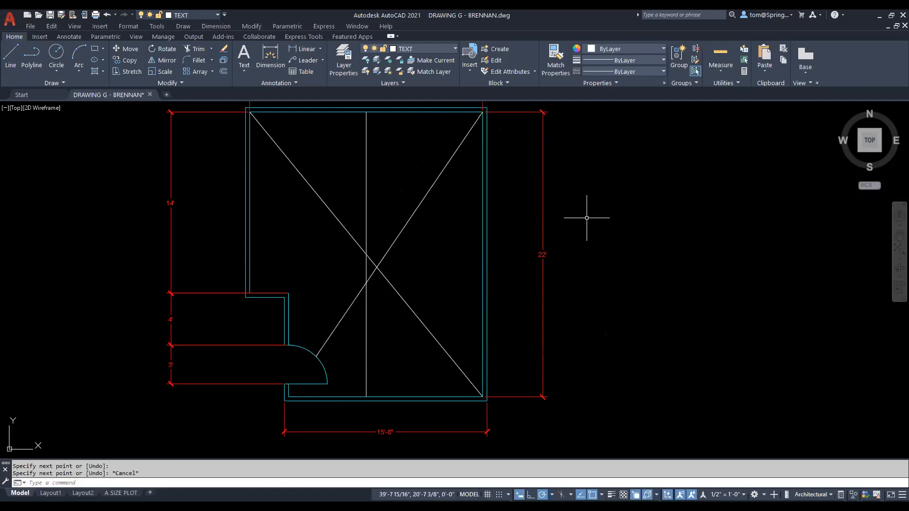
Step: Draw a horizontal line from where the diagonals cross to the right inner wall
click(11, 53)
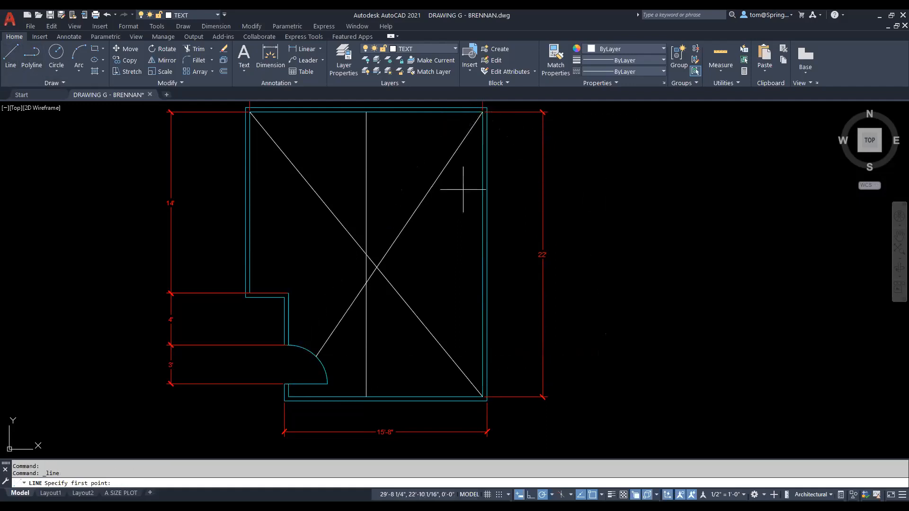
click(376, 267)
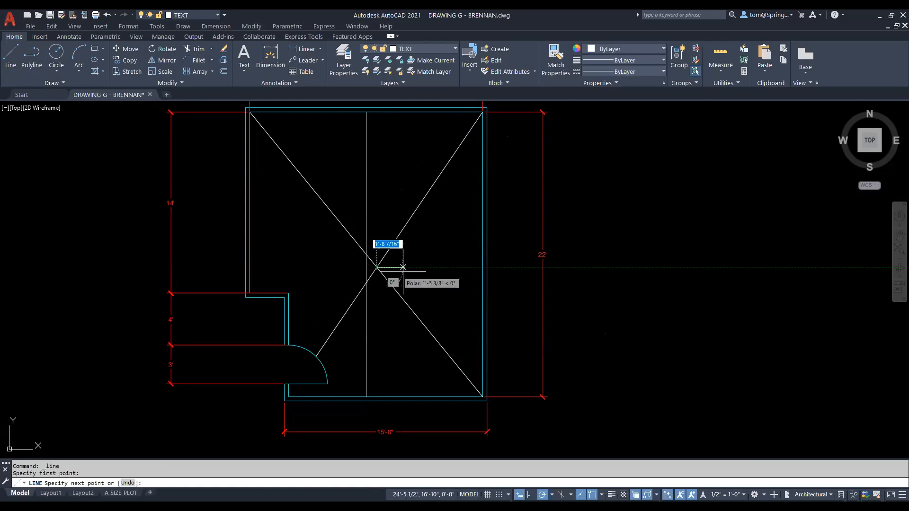
click(482, 268)
key(Escape)
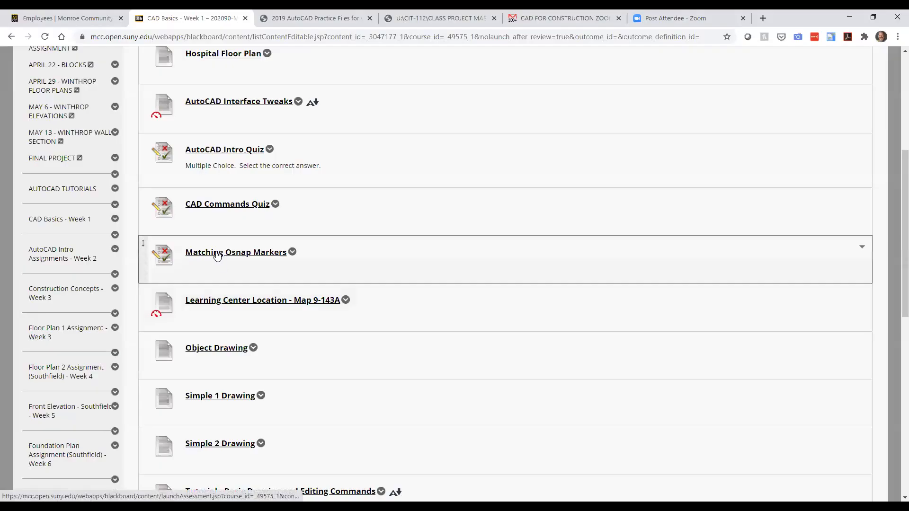
Step: Open the Matching Osnap Markers test from the CAD Basics - Week 1 content list
click(216, 254)
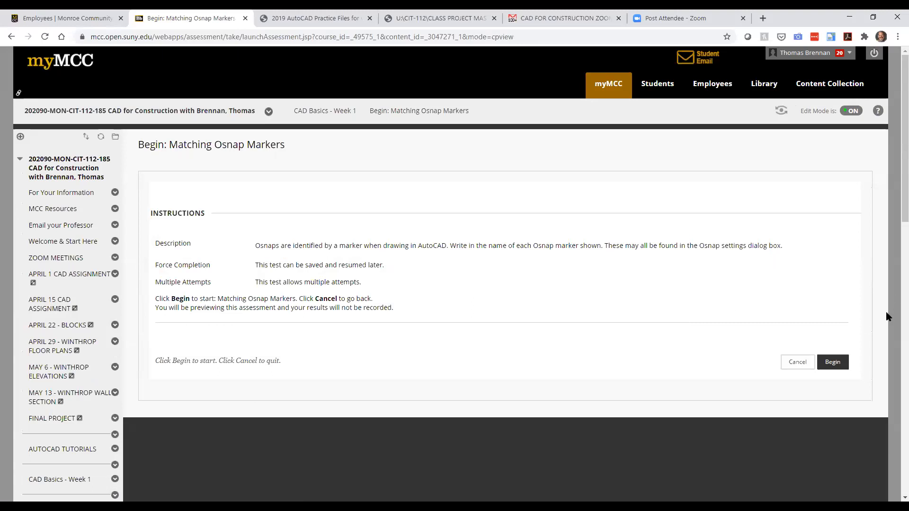
Step: Begin the Matching Osnap Markers test and enter Endpoint as the Question 1 answer
click(830, 365)
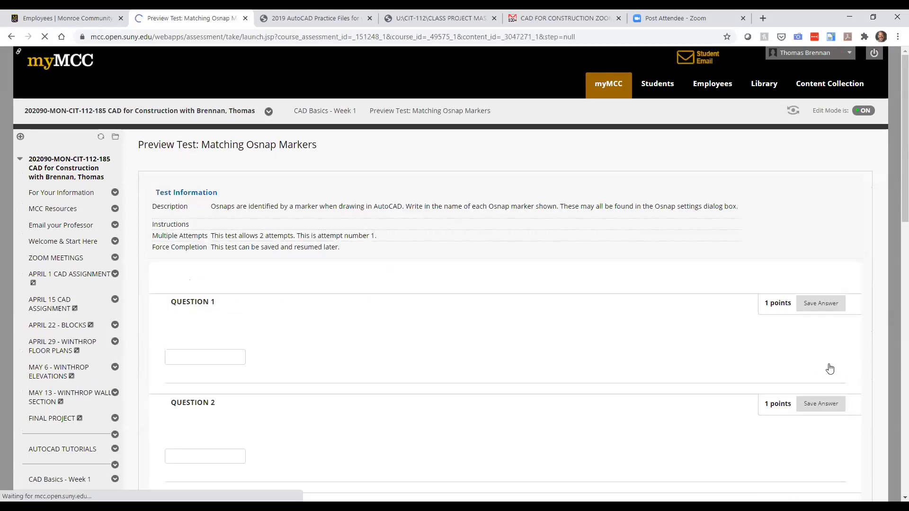
scroll(336, 355, down, 1)
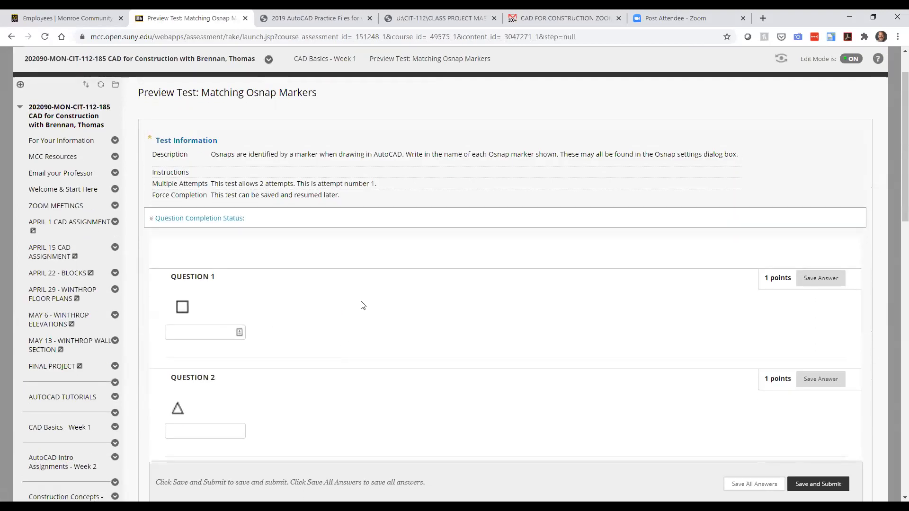
scroll(361, 304, down, 2)
click(191, 235)
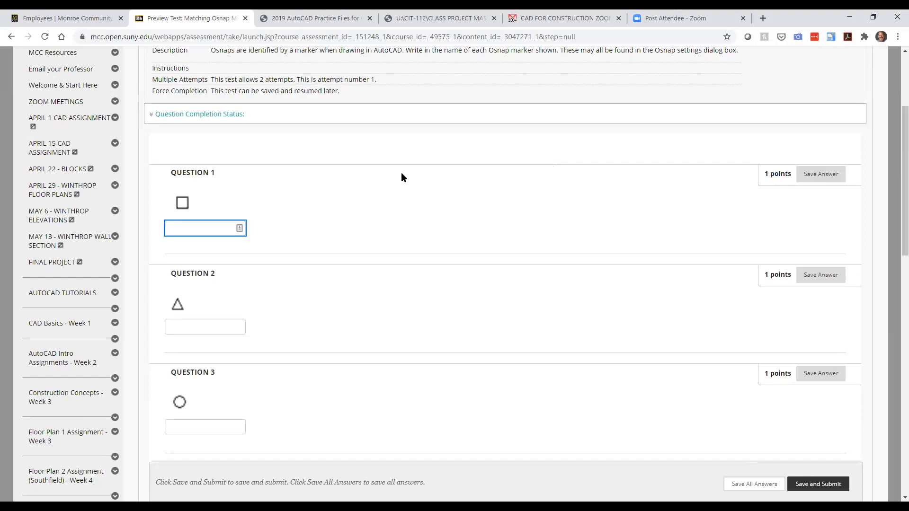
text(Endpoint)
click(170, 327)
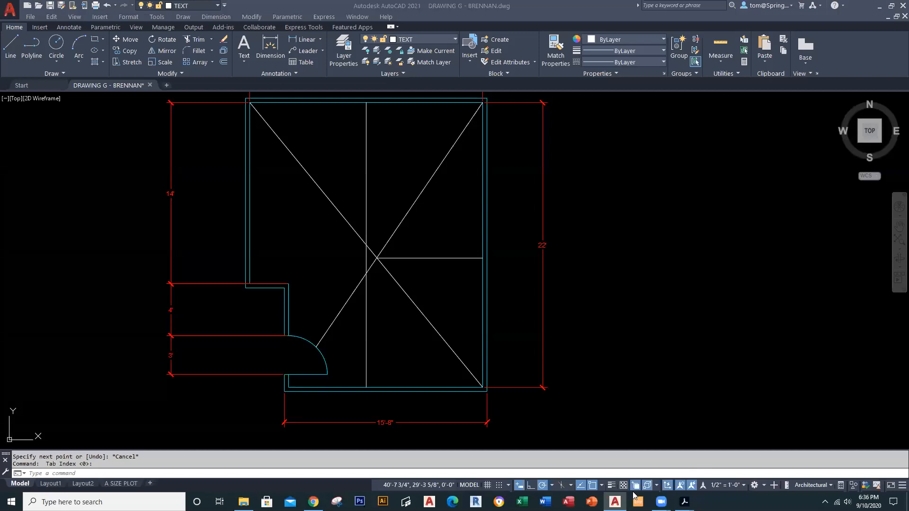
click(602, 486)
click(610, 474)
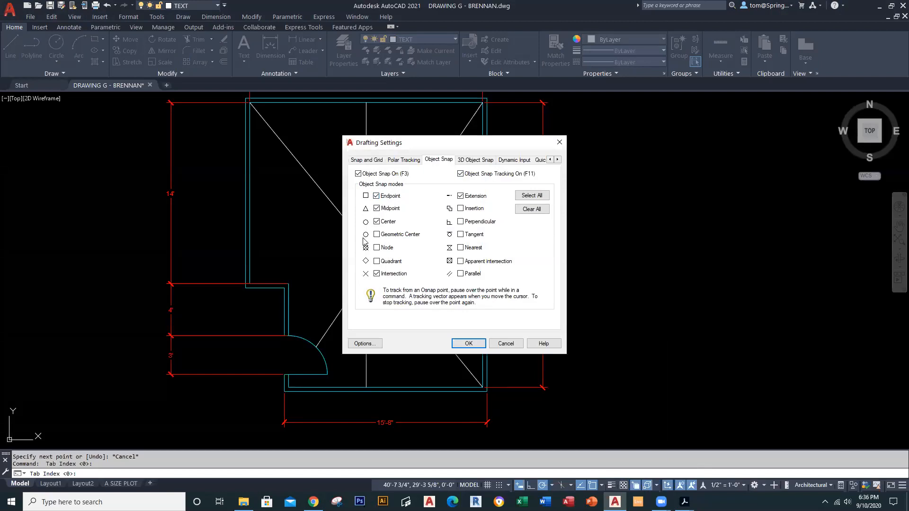
click(469, 342)
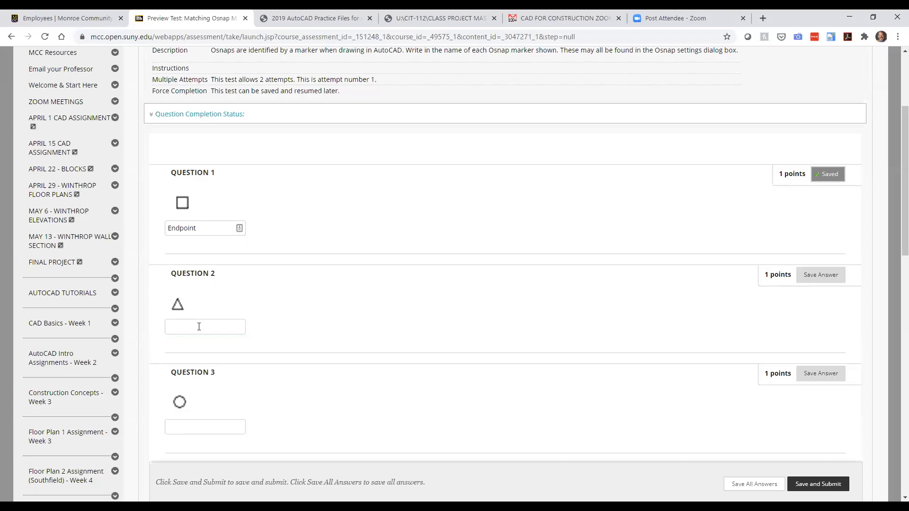
Step: Answer Questions 2–4 with Midpoint, Center and Node
text(Midpoint)
scroll(179, 401, down, 1)
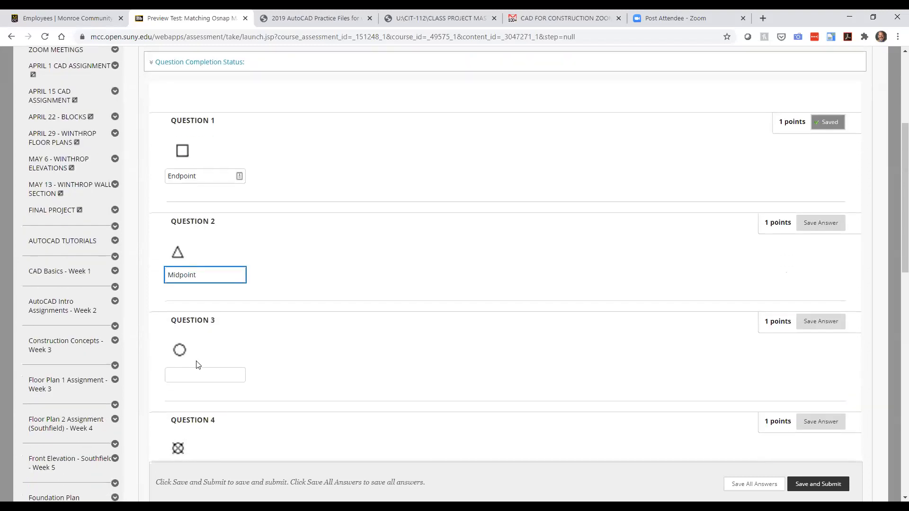
click(193, 378)
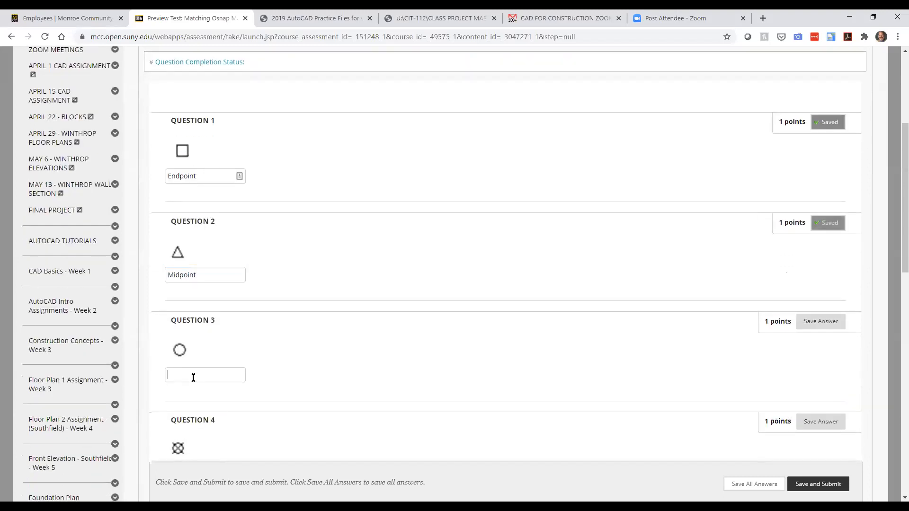
text(Center)
scroll(196, 395, down, 4)
click(202, 261)
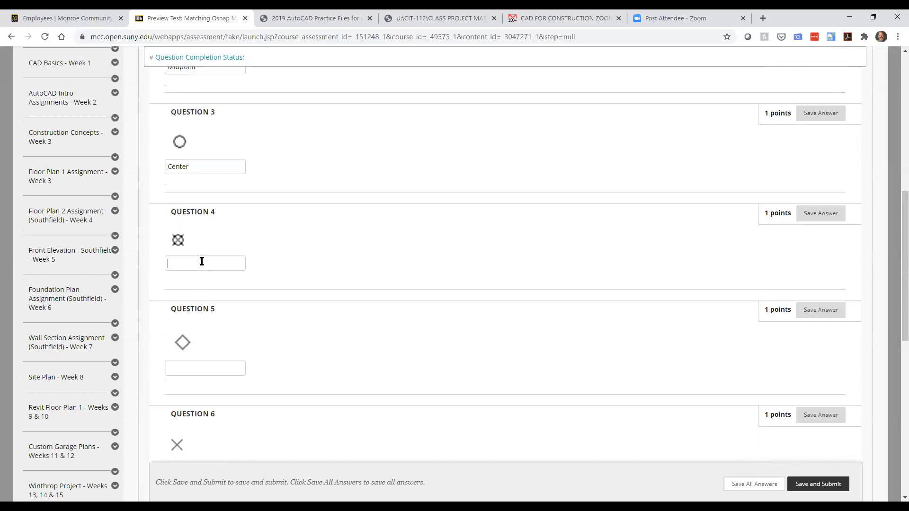
text(Node)
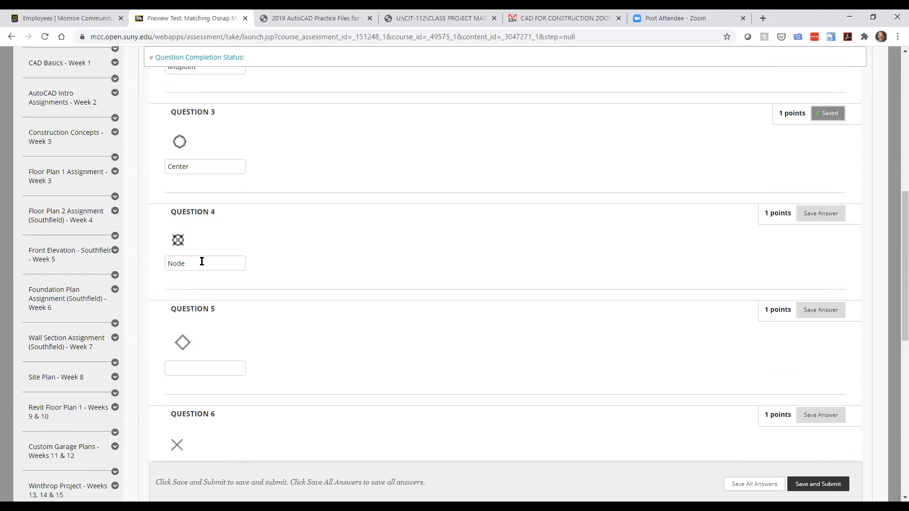
Step: Answer Questions 5–7 with Quadrant, Intersection and Insert, moving on to Question 8
scroll(202, 261, down, 1)
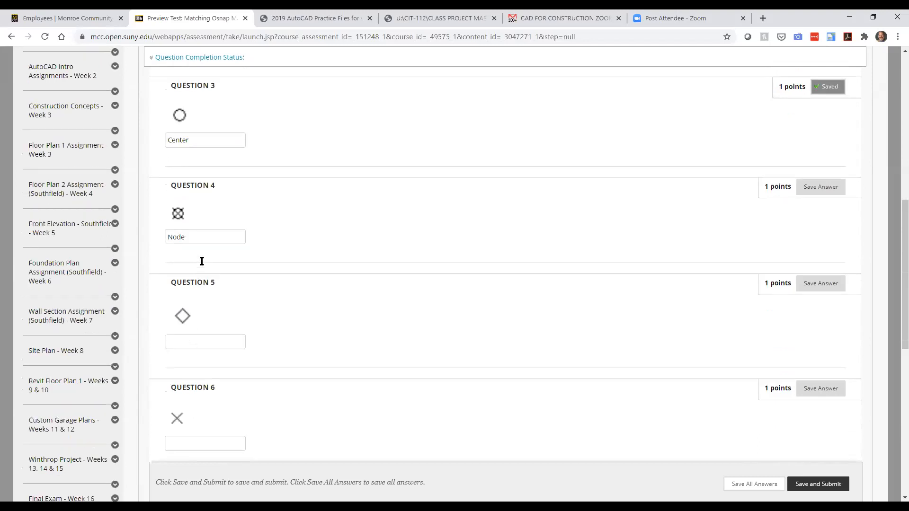
click(202, 316)
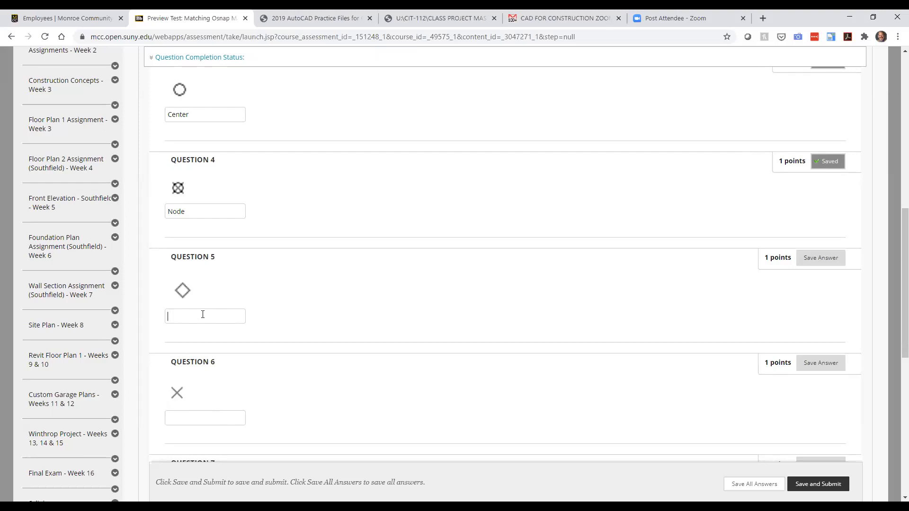
text(Quadrant)
scroll(190, 374, down, 2)
click(211, 314)
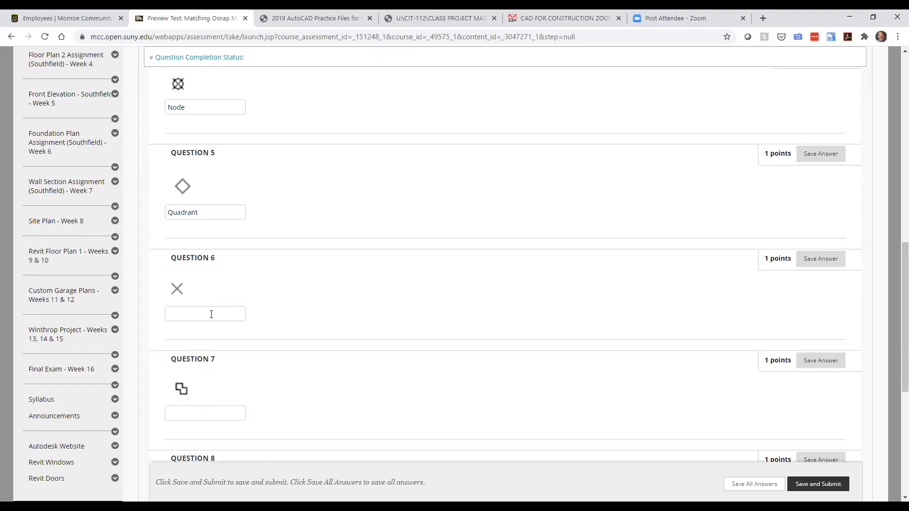
text(Intersection)
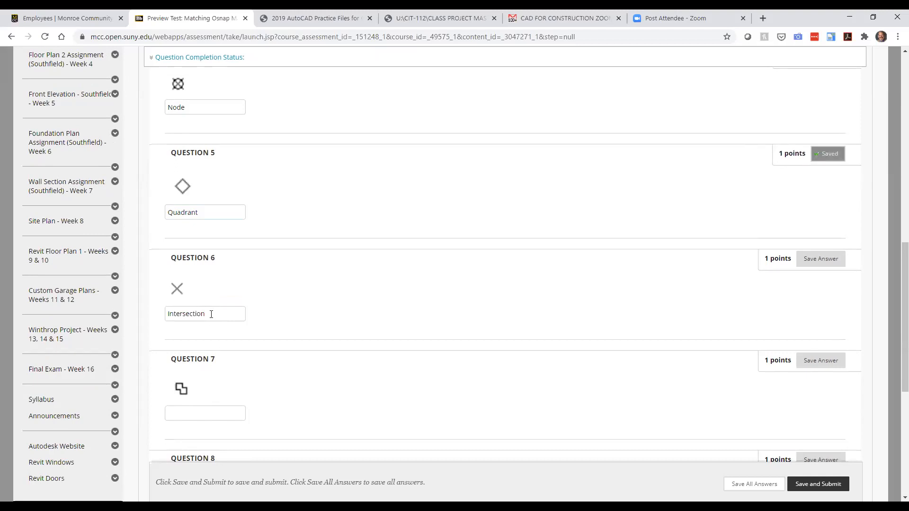
scroll(212, 313, down, 2)
click(212, 309)
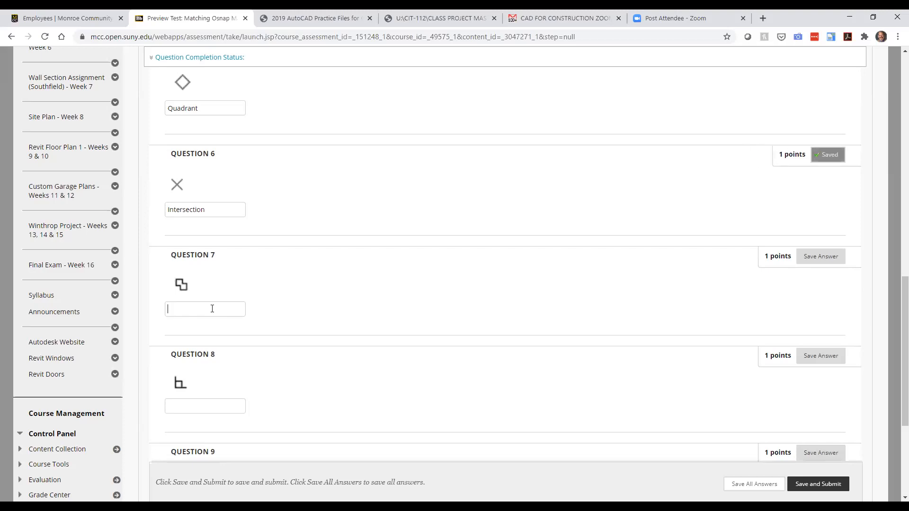
text(Insert)
scroll(212, 309, down, 2)
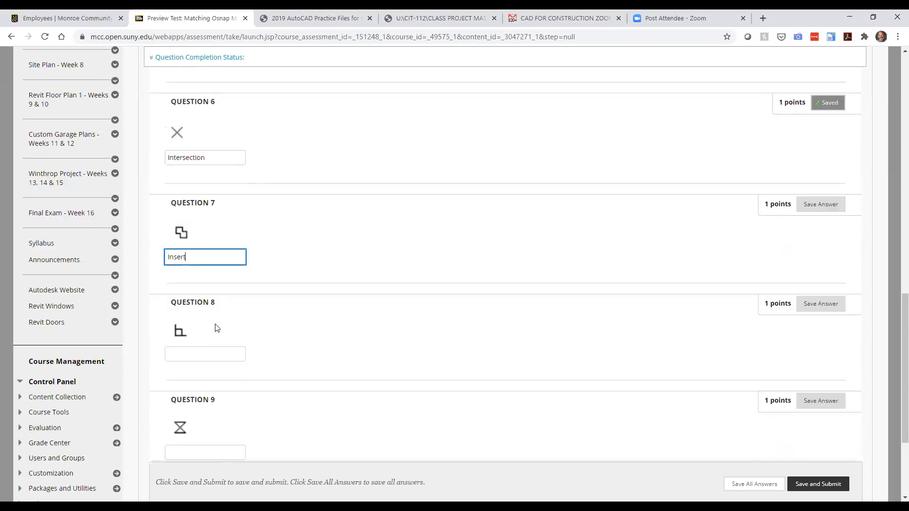
click(203, 307)
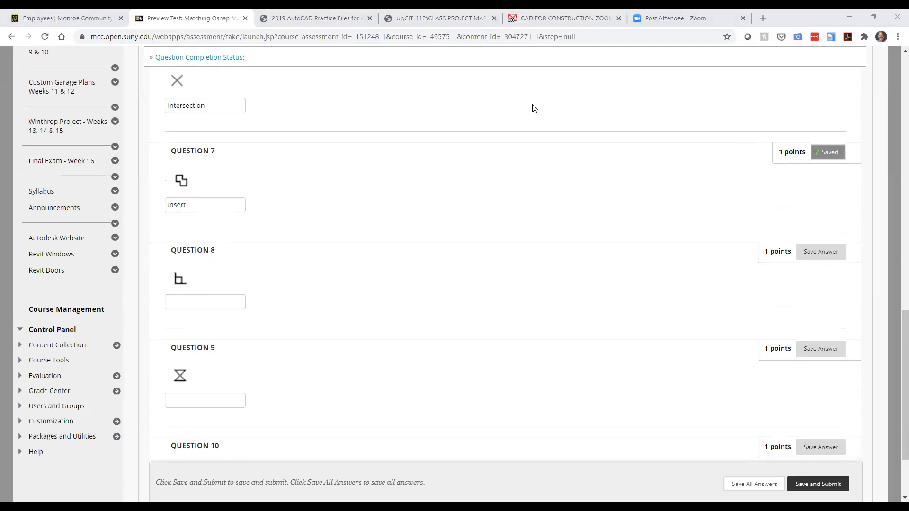
Step: In AutoCAD, look over the Object Snap Settings dialog, then return to the browser quiz
key(alt+Tab)
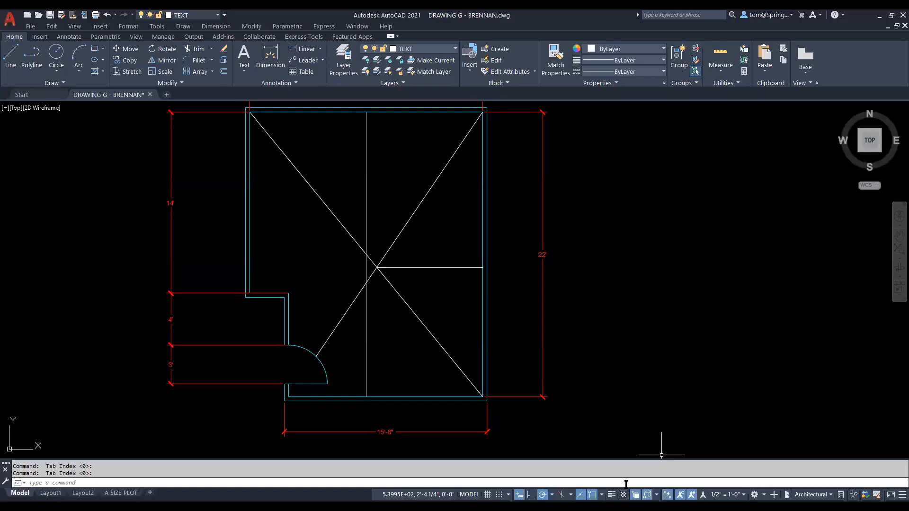
click(552, 494)
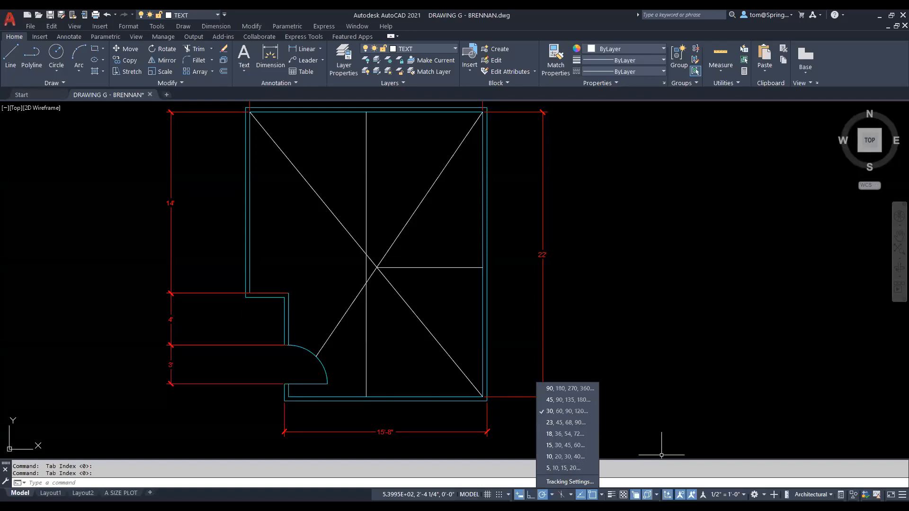
click(602, 494)
click(611, 481)
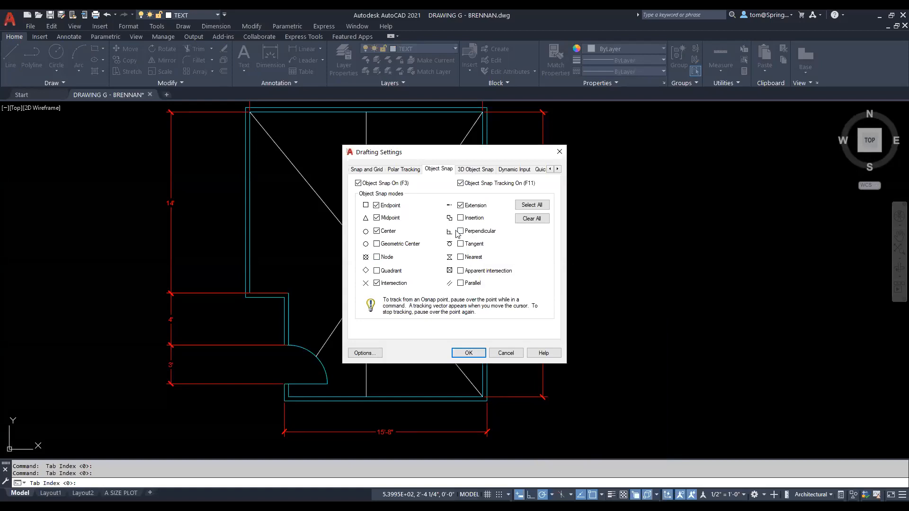
click(459, 354)
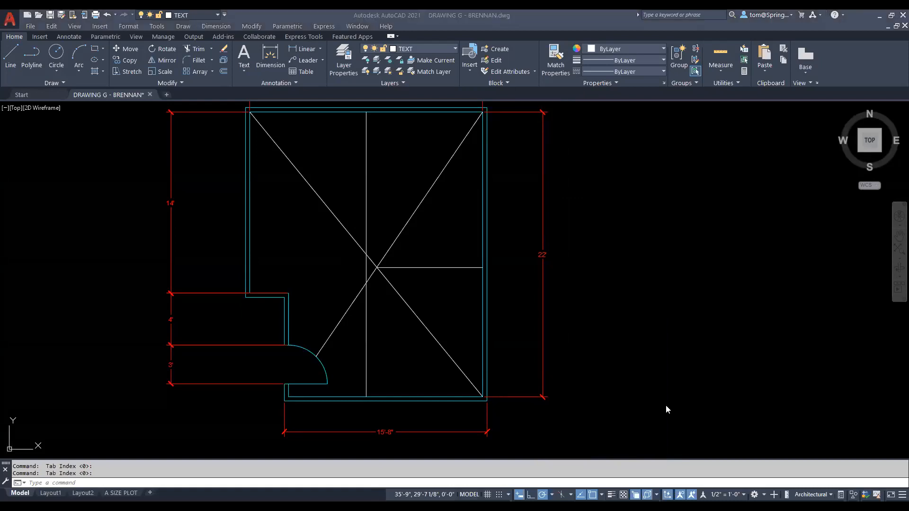
key(alt+Tab)
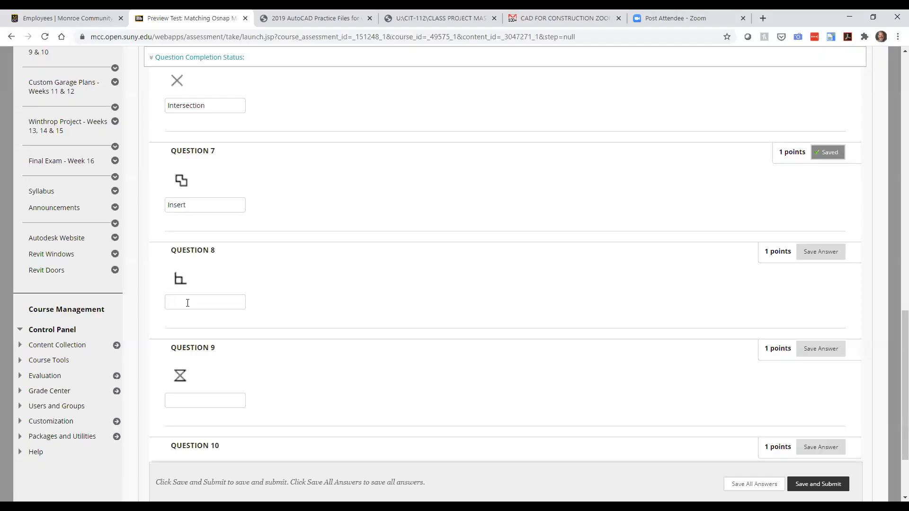
Step: Answer Questions 8–10 with Perpendicular, Nearest and Parallel
text(Perpendicular)
scroll(187, 303, down, 1)
scroll(187, 303, down, 1)
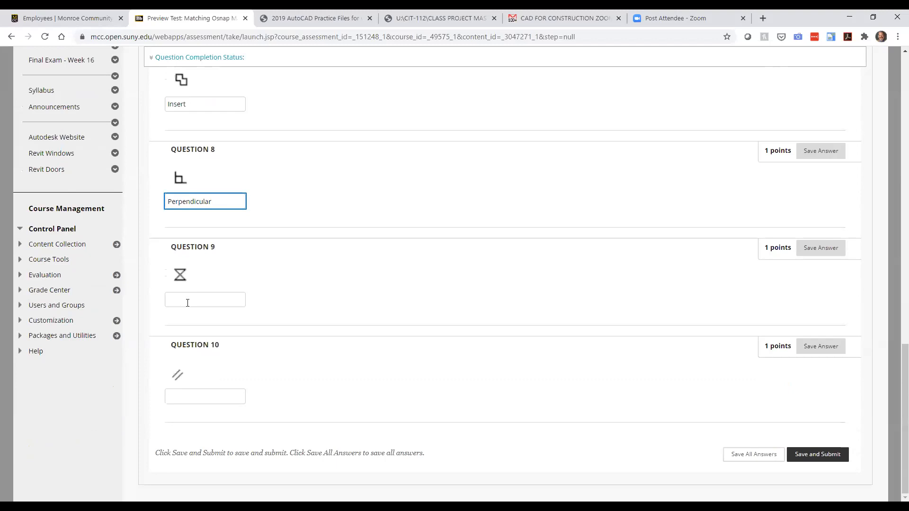
click(188, 303)
text(Nearest)
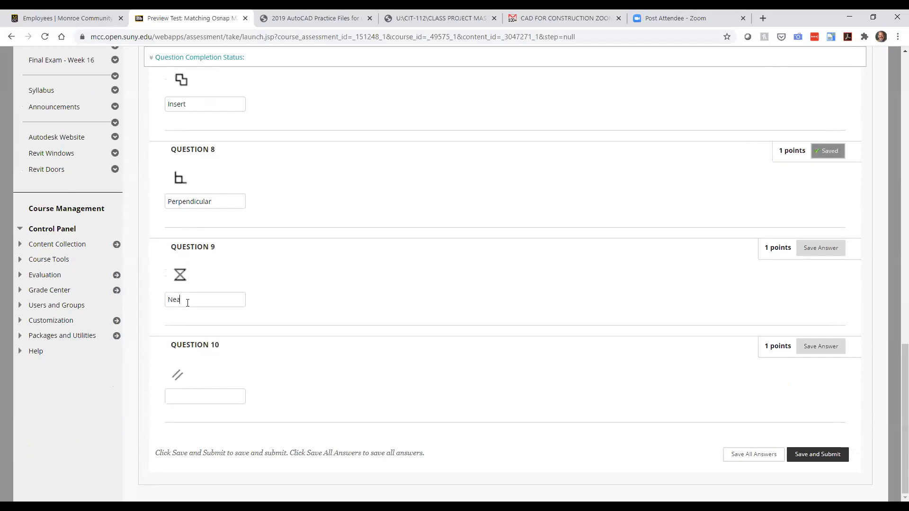
click(199, 399)
text(Parallel)
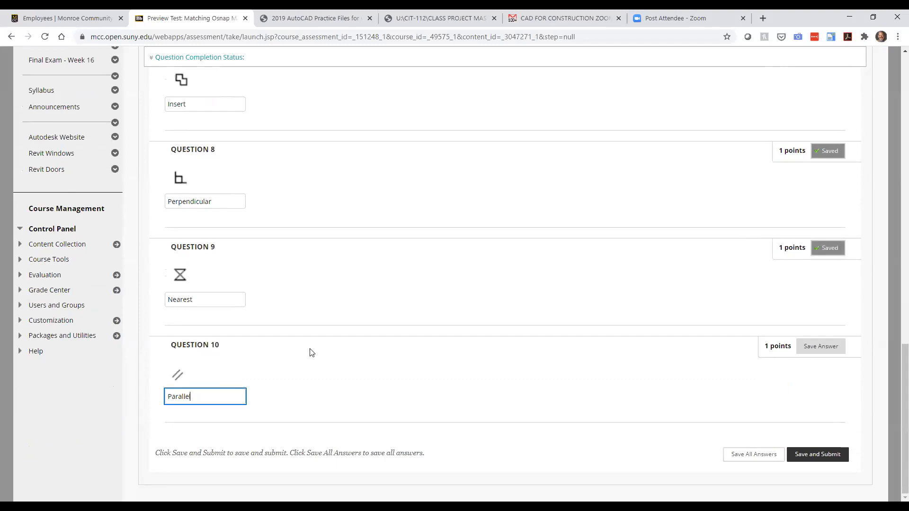
Step: Scroll through Questions 1–10 to check every answer before submitting
scroll(310, 349, up, 10)
scroll(293, 308, up, 3)
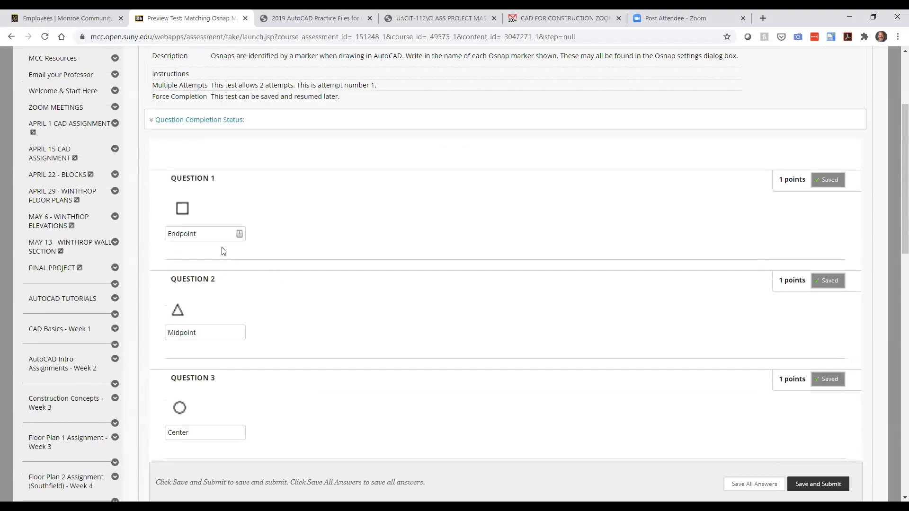
scroll(224, 251, down, 5)
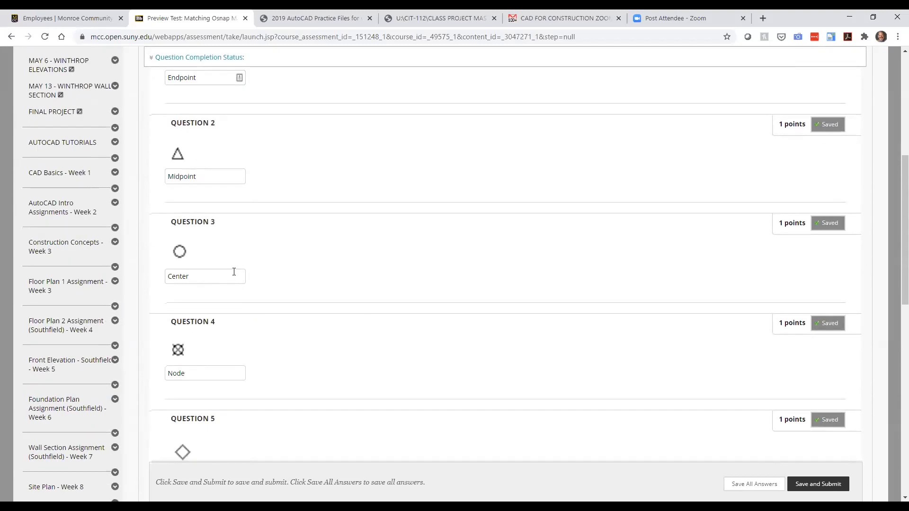
scroll(234, 272, down, 4)
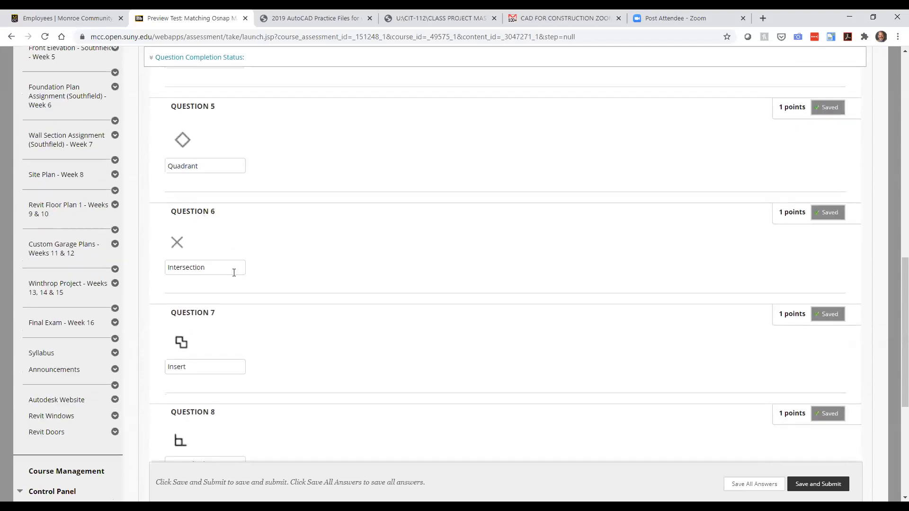
scroll(233, 272, down, 3)
scroll(219, 298, down, 1)
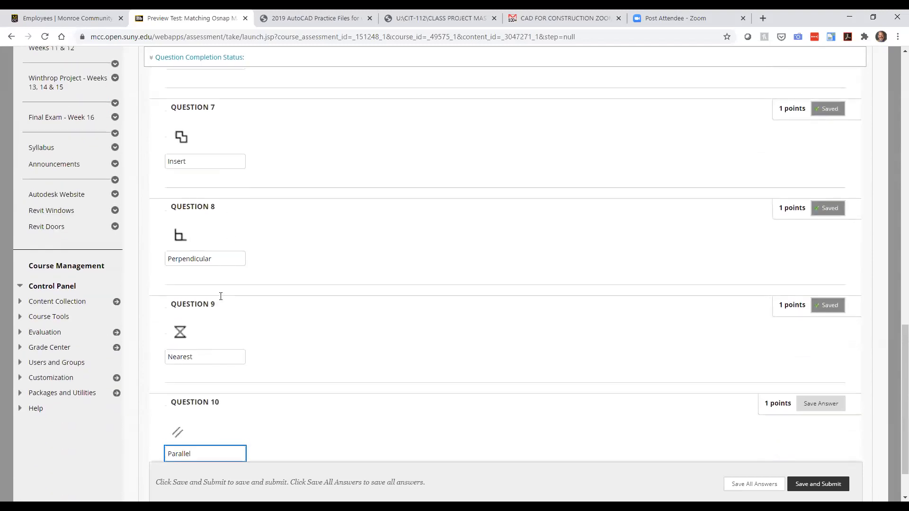
scroll(223, 283, down, 1)
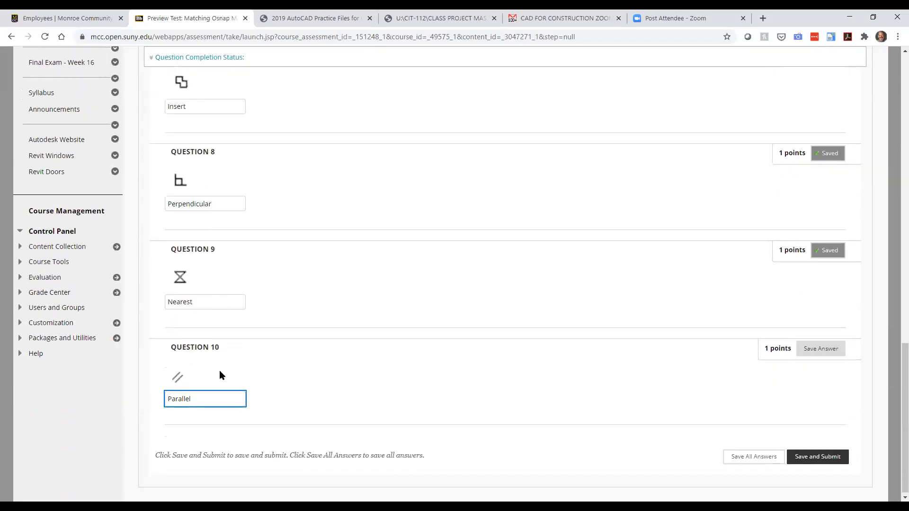
Step: Submit the Matching Osnap Markers test, confirm the submission, and open its results
click(808, 455)
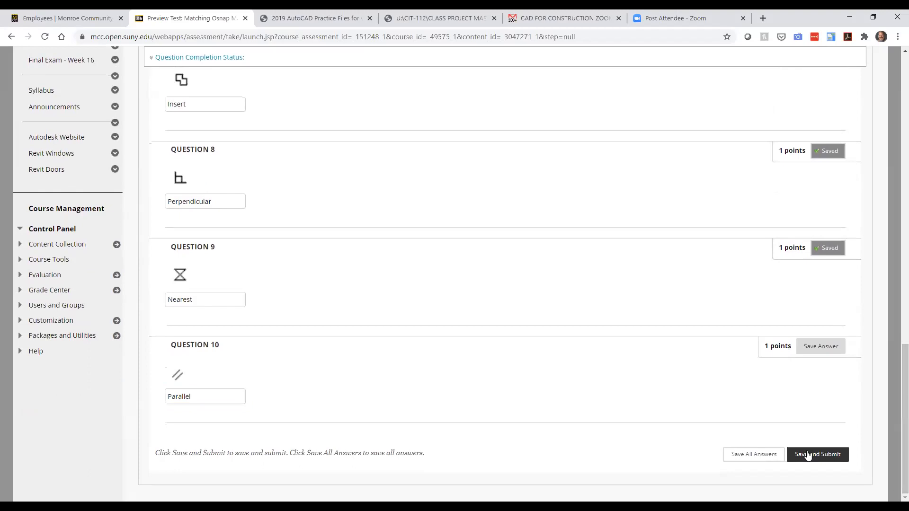
click(503, 107)
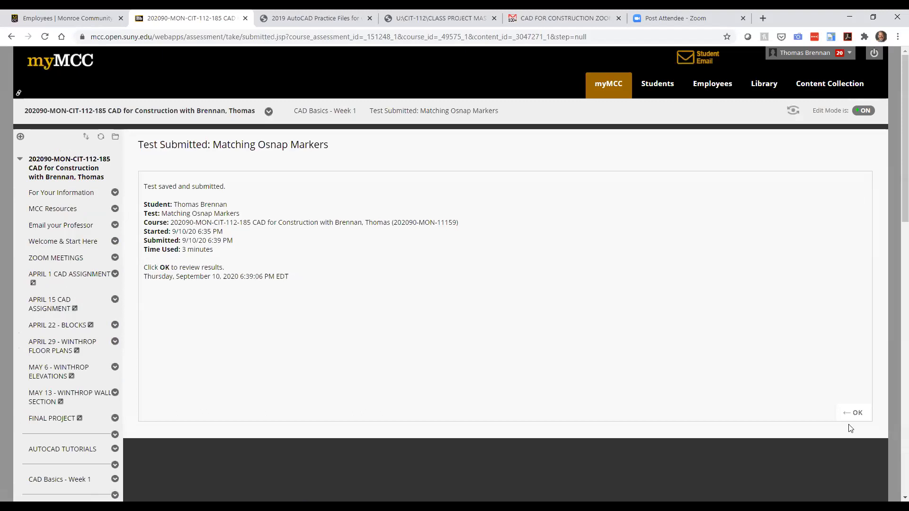
click(856, 413)
click(857, 414)
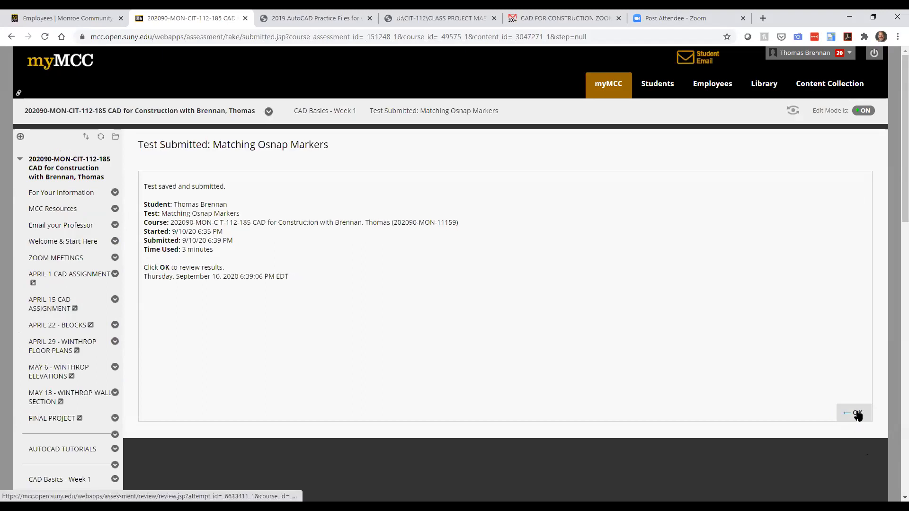
click(857, 414)
Step: Review the 9 out of 10 score feedback, then return to CAD Basics - Week 1
scroll(377, 271, down, 3)
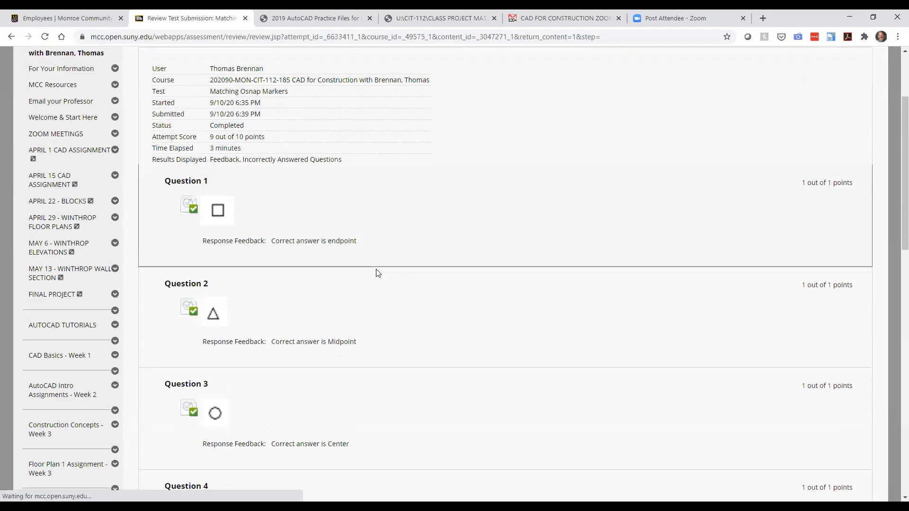
scroll(377, 273, down, 12)
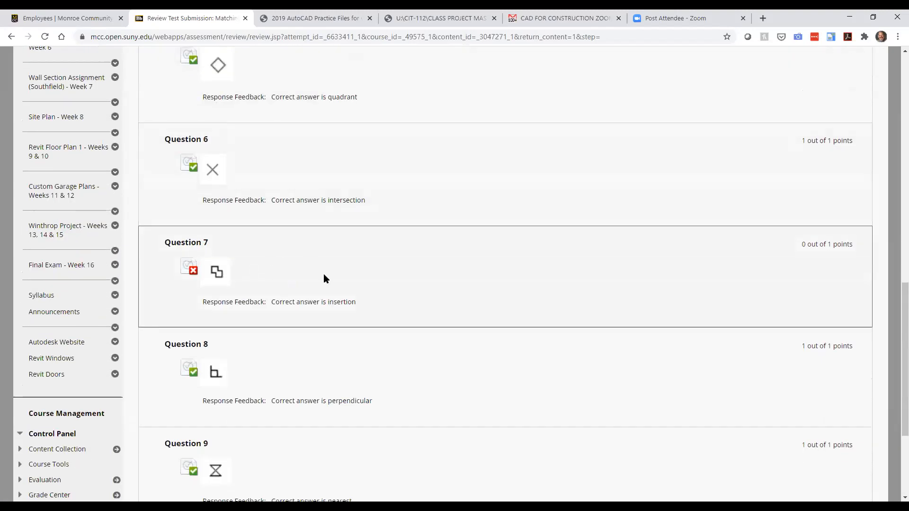
scroll(349, 262, down, 4)
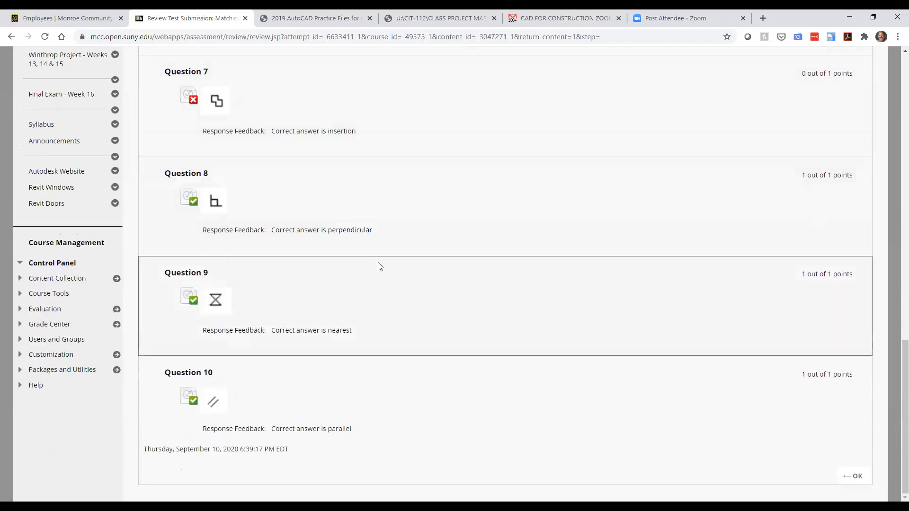
click(855, 476)
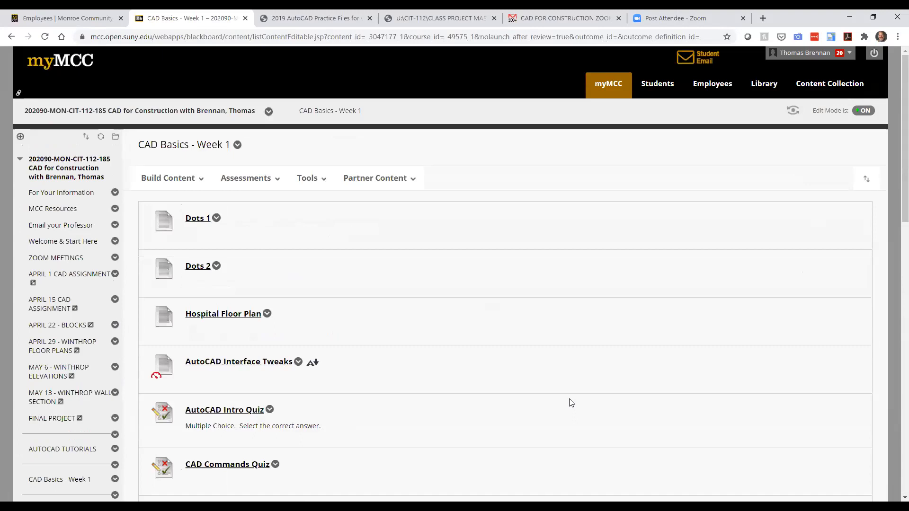
Step: Browse the CAD Basics - Week 1 items, then go to AUTOCAD TUTORIALS
scroll(571, 403, down, 2)
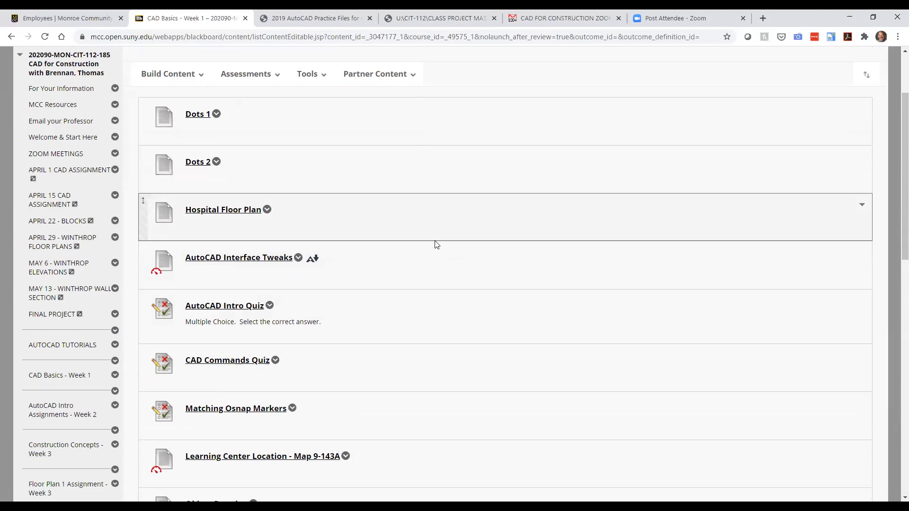
scroll(436, 244, down, 6)
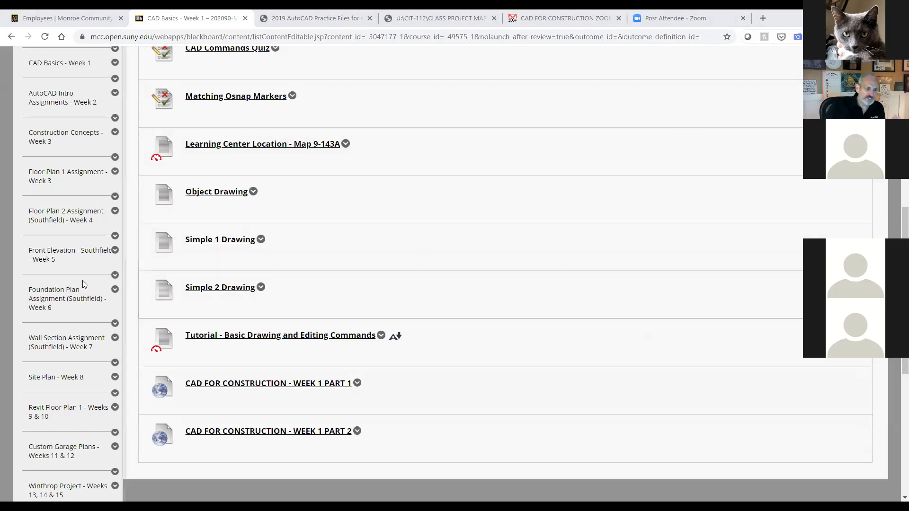
scroll(69, 274, up, 4)
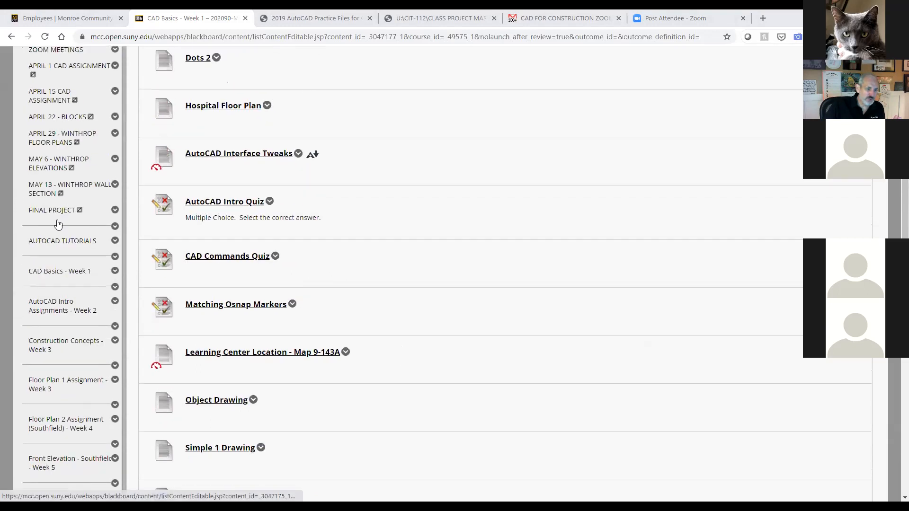
click(66, 242)
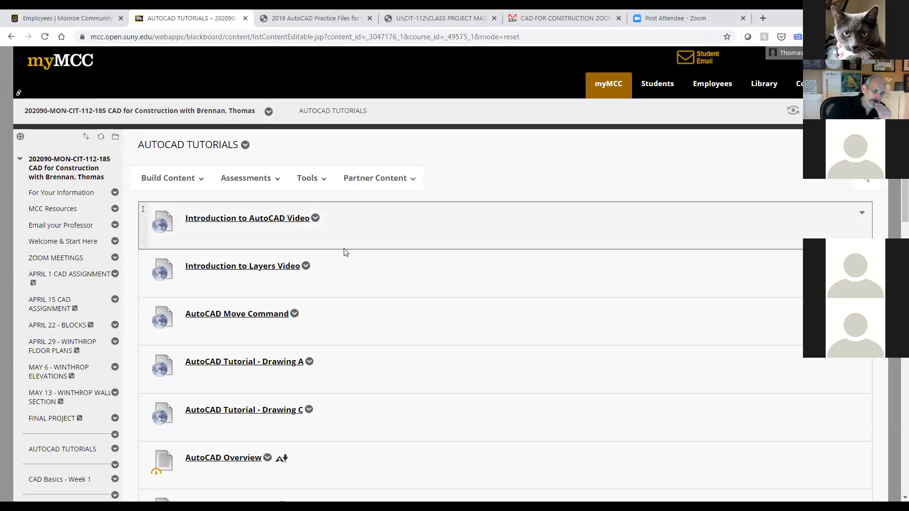
Step: Browse the AutoCAD tutorials list, then go to AutoCAD Intro Assignments - Week 2
scroll(345, 253, down, 1)
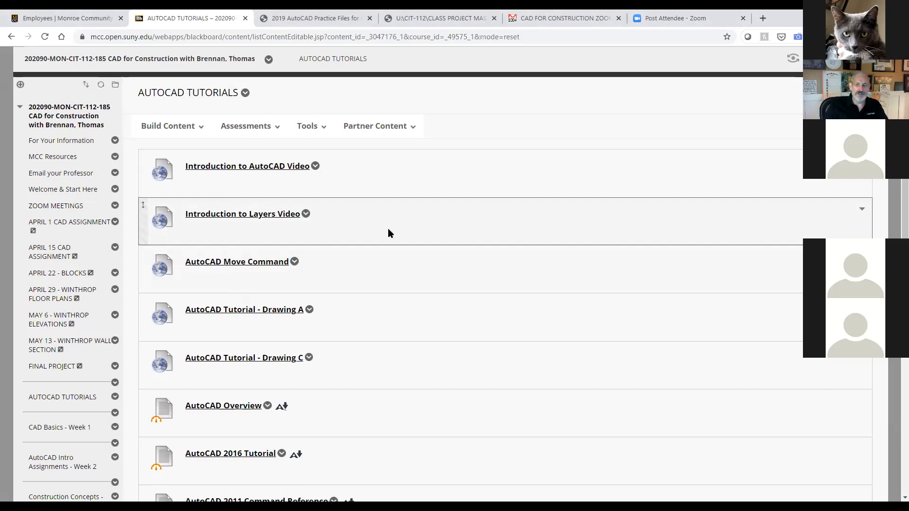
scroll(387, 228, down, 3)
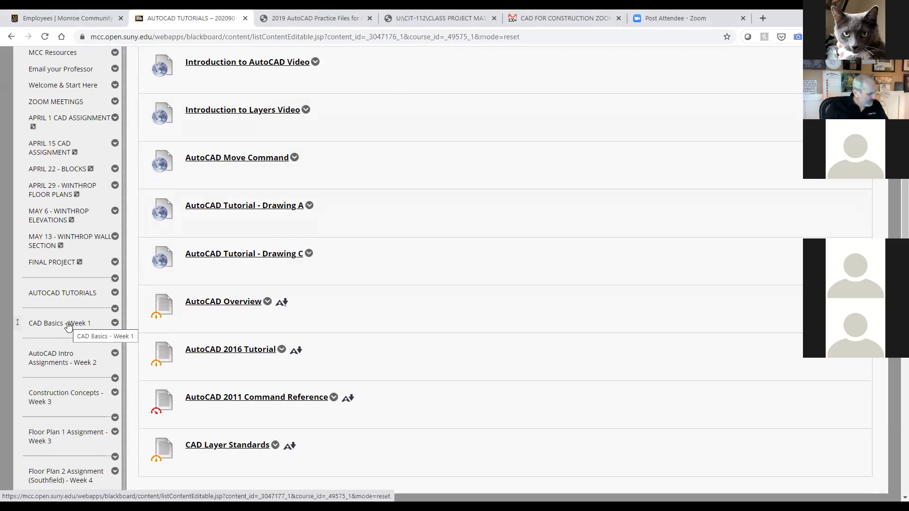
click(64, 356)
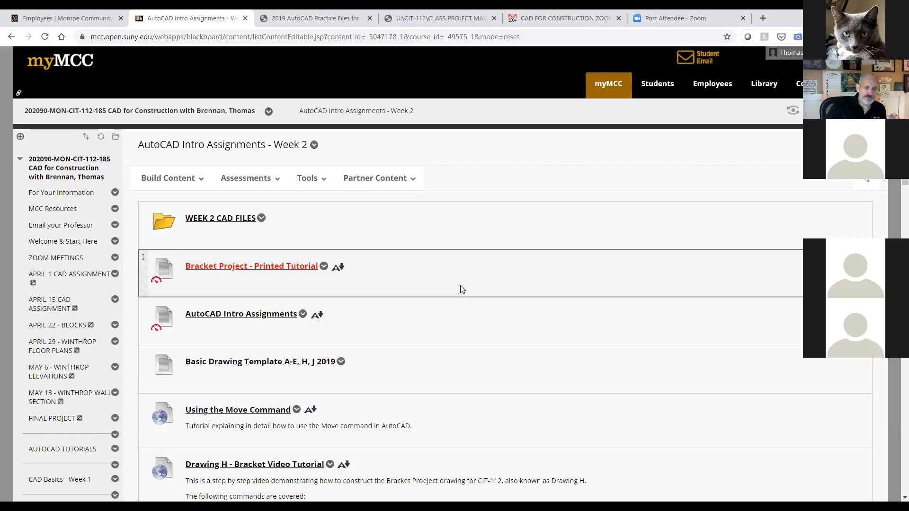
Step: Open WEEK 2 CAD FILES and scroll down to Select Drawing - Modify Commands
click(234, 223)
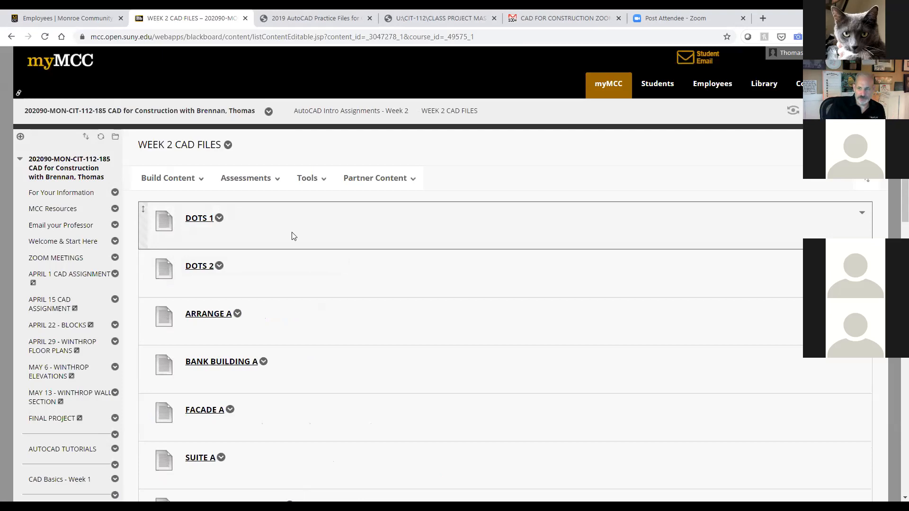
scroll(291, 236, down, 3)
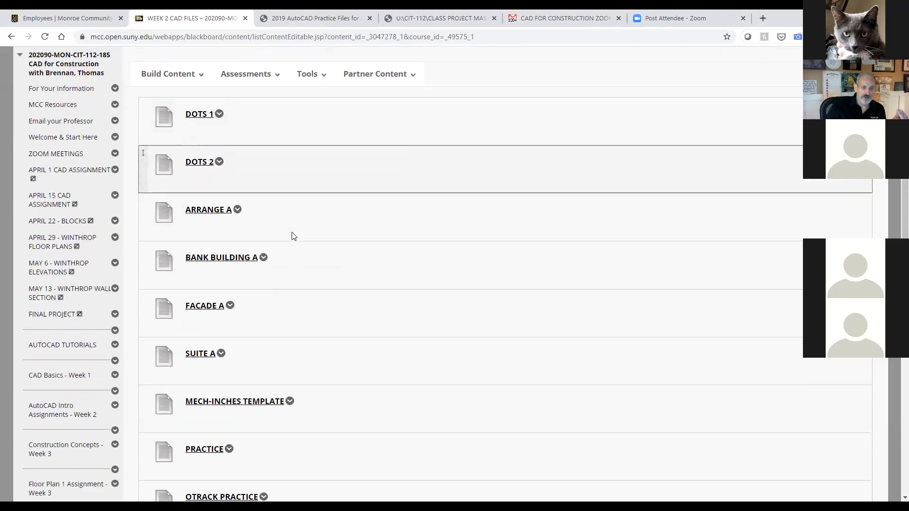
scroll(309, 245, down, 3)
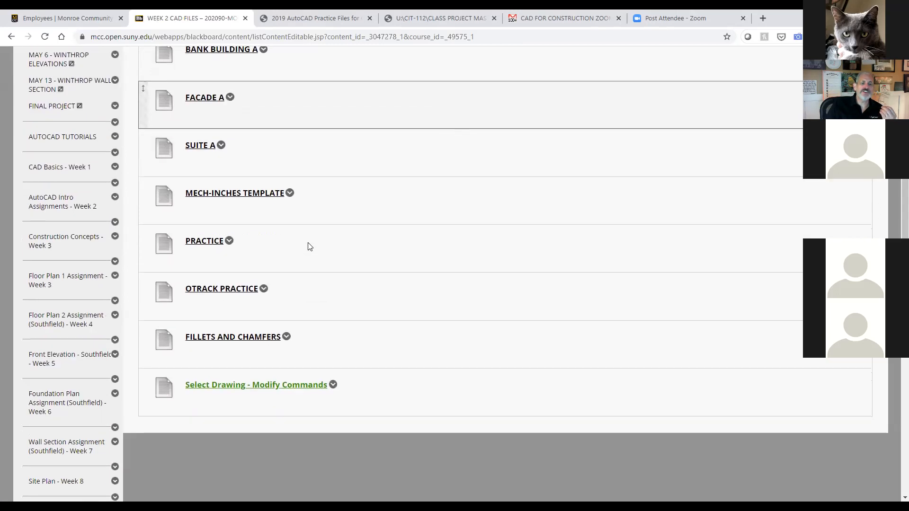
scroll(308, 254, down, 1)
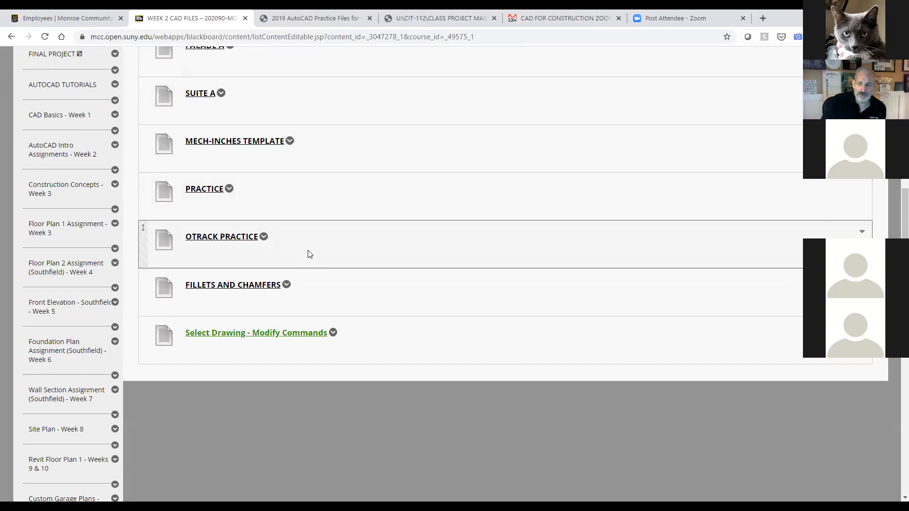
Step: Download Select Drawing - Modify Commands, saved as Select (3).dwg
click(267, 334)
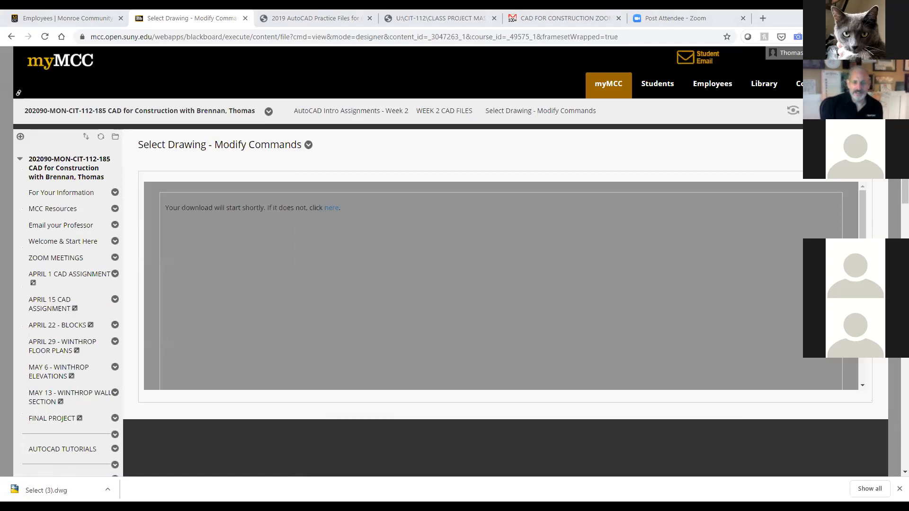
click(594, 141)
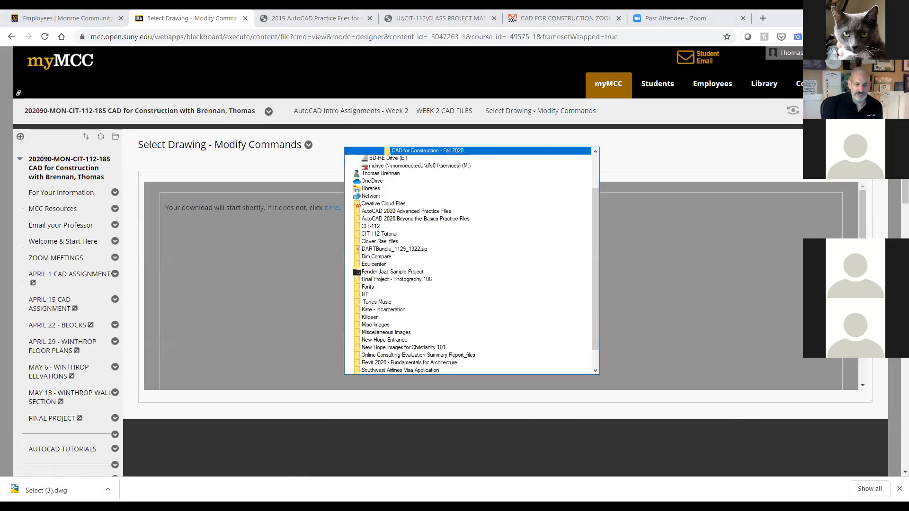
click(407, 172)
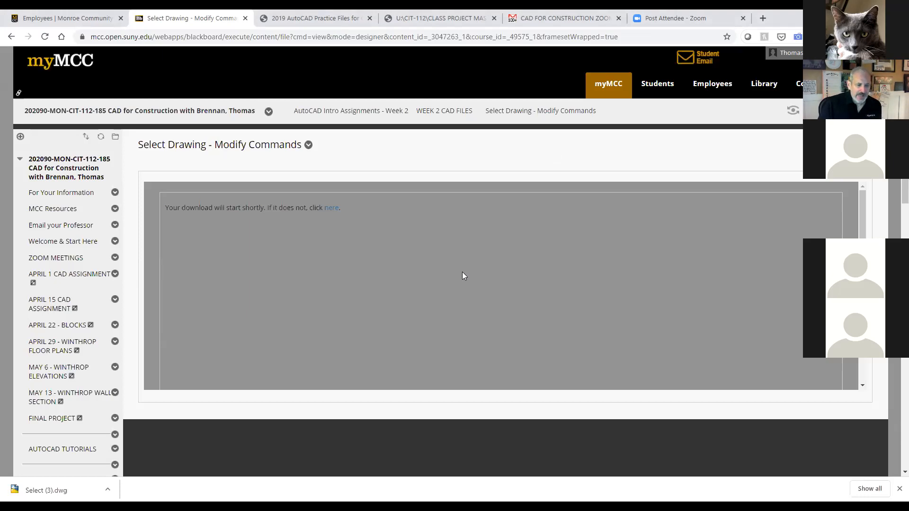
scroll(94, 369, down, 3)
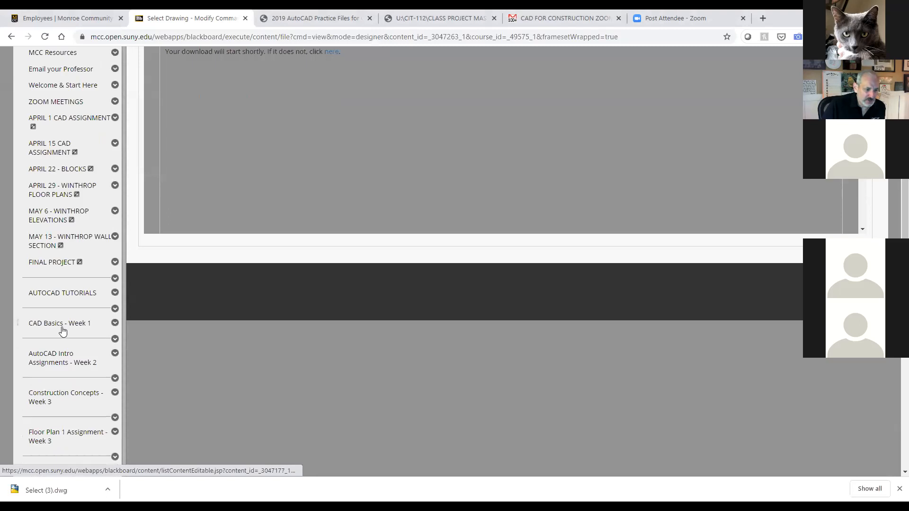
Step: Return through AutoCAD Intro Assignments - Week 2 to WEEK 2 CAD FILES and view its last items
click(61, 359)
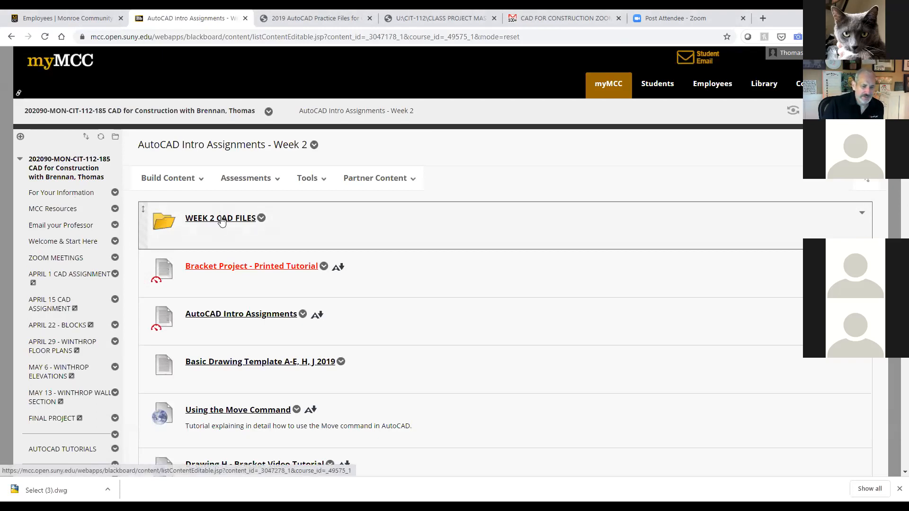
click(221, 219)
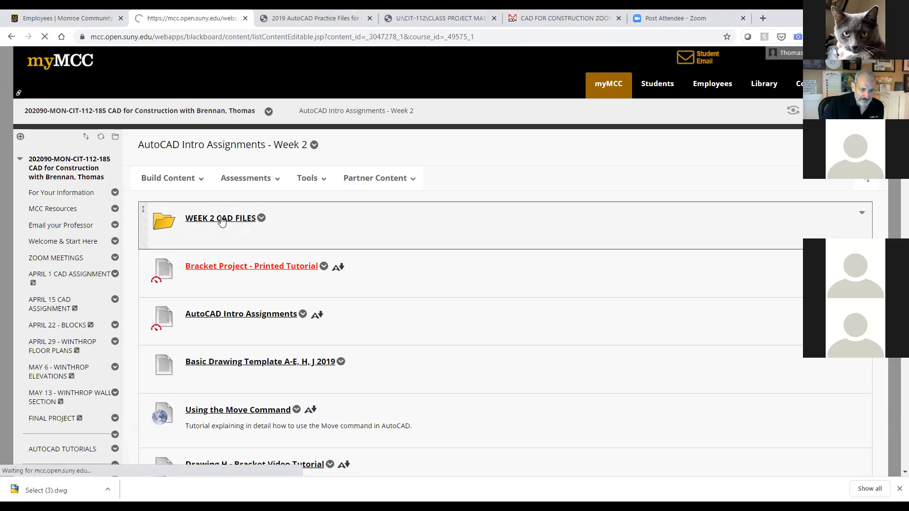
scroll(241, 284, down, 8)
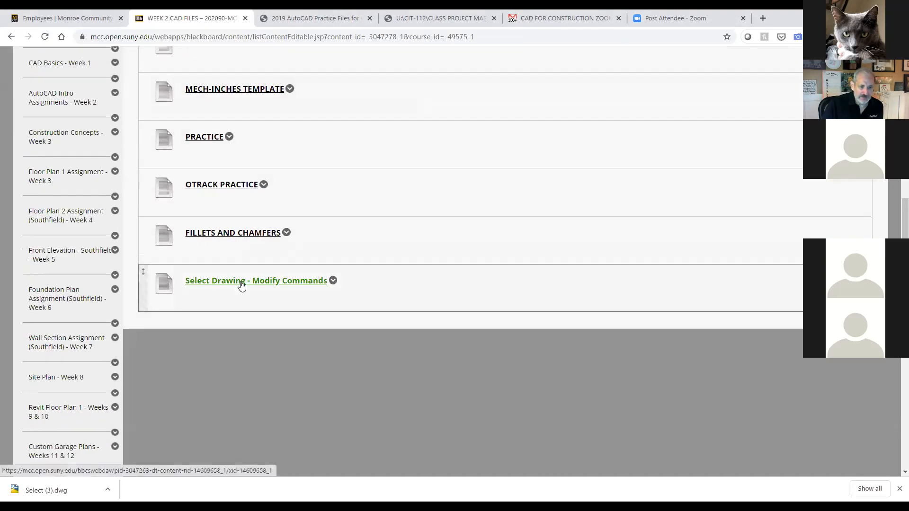
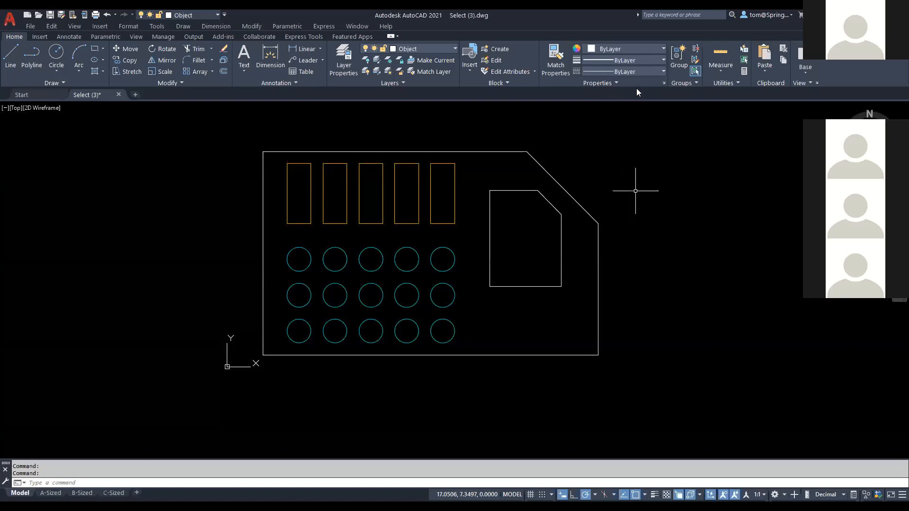
Step: Start a Move of the top-right circle in the grid, with only that circle selected
middle_drag(610, 184, 570, 203)
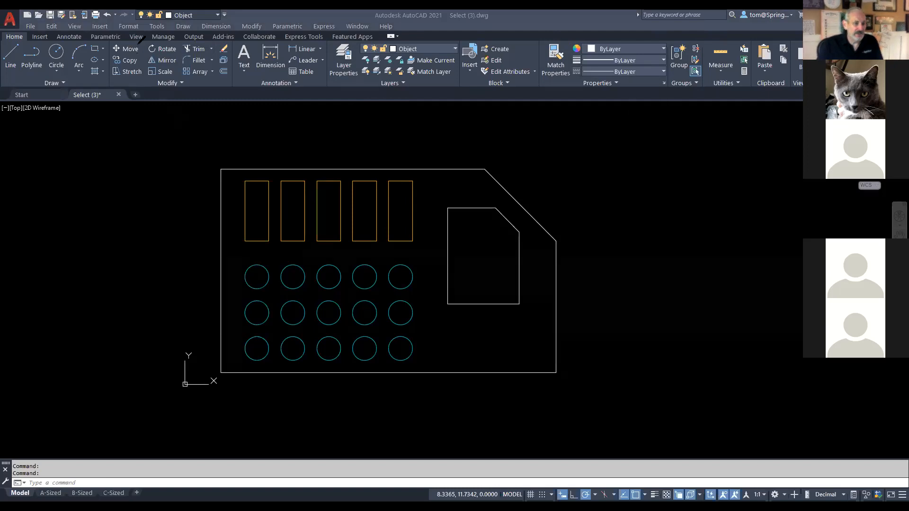
mouse_move(123, 35)
mouse_down()
mouse_move(105, 45)
mouse_move(138, 51)
mouse_move(142, 39)
mouse_move(161, 188)
mouse_up()
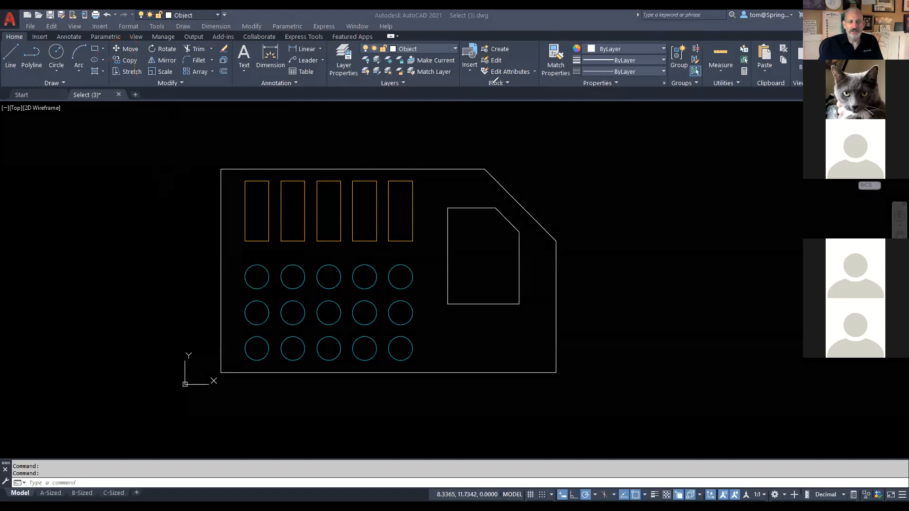
click(122, 50)
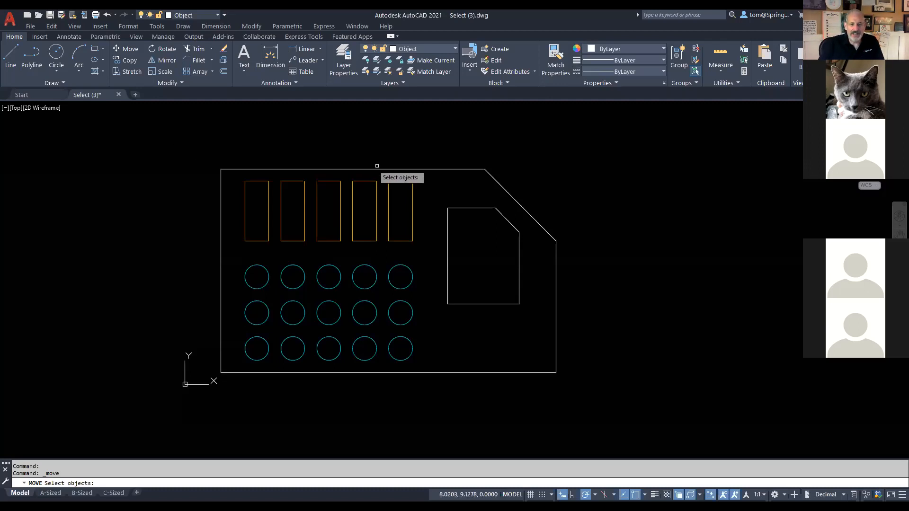
click(412, 273)
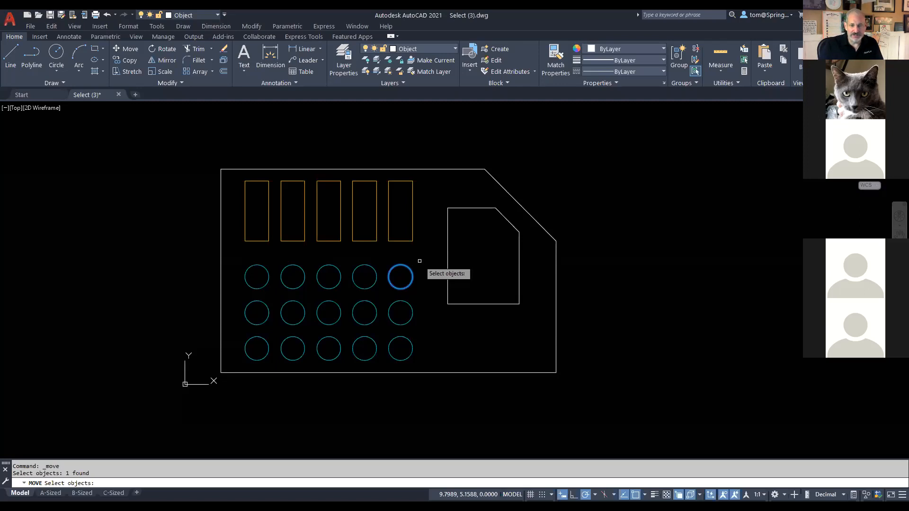
key(Return)
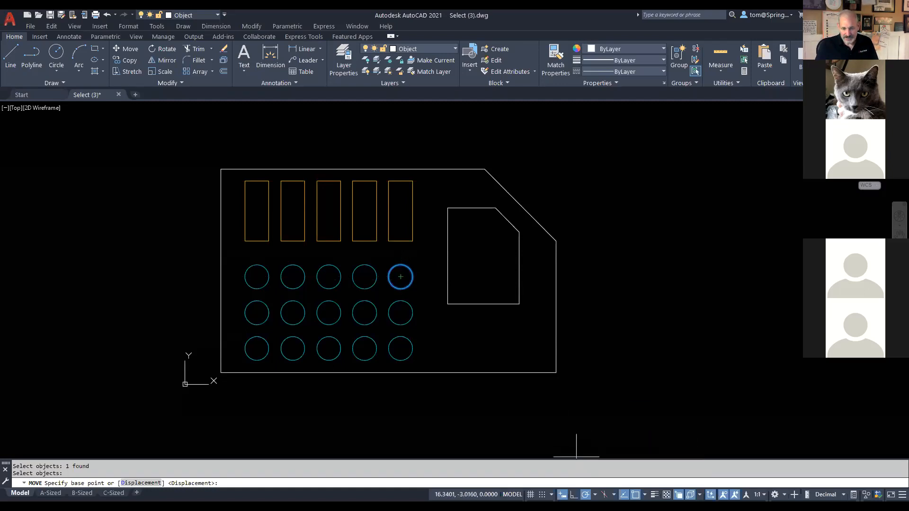
Step: Move the top-right circle's centre onto the top-edge midpoint of the fifth rectangle
click(645, 495)
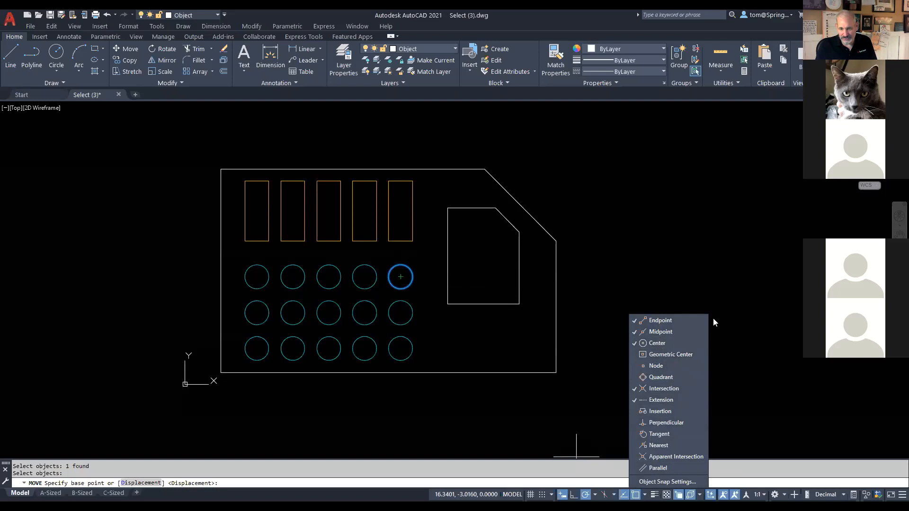
click(600, 380)
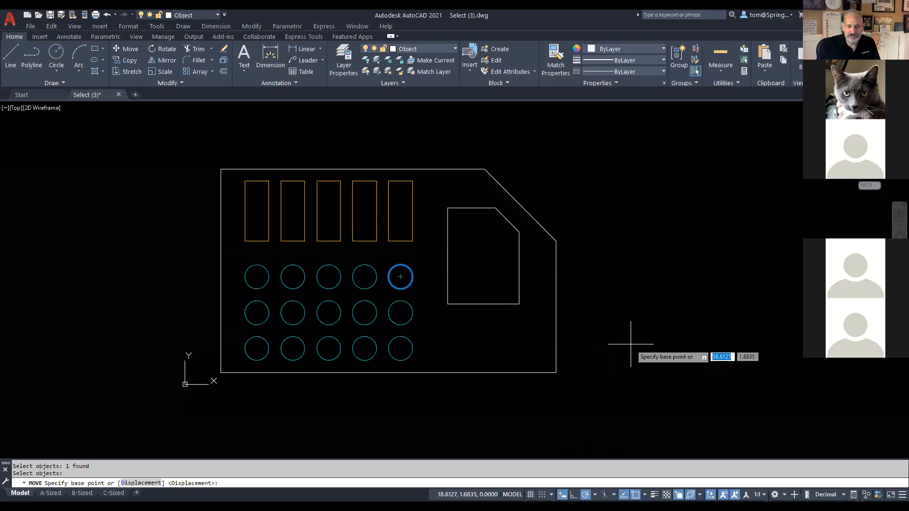
click(400, 276)
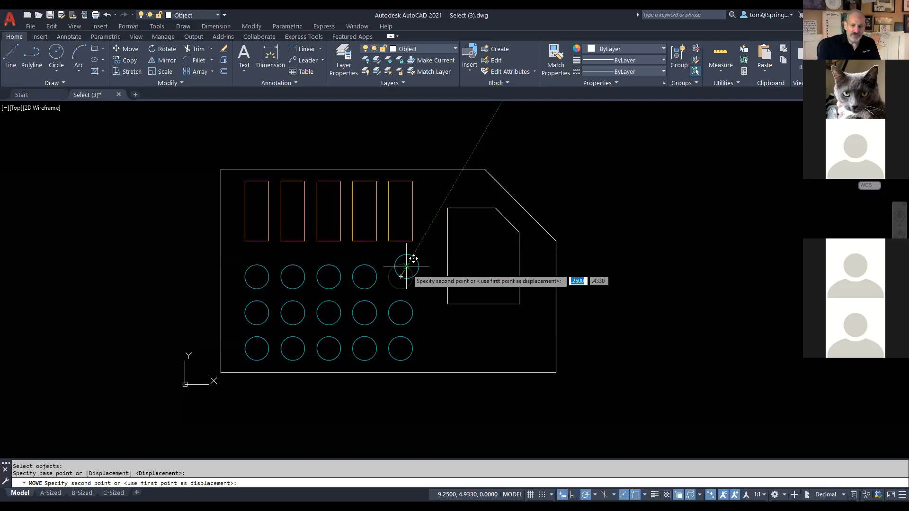
click(401, 181)
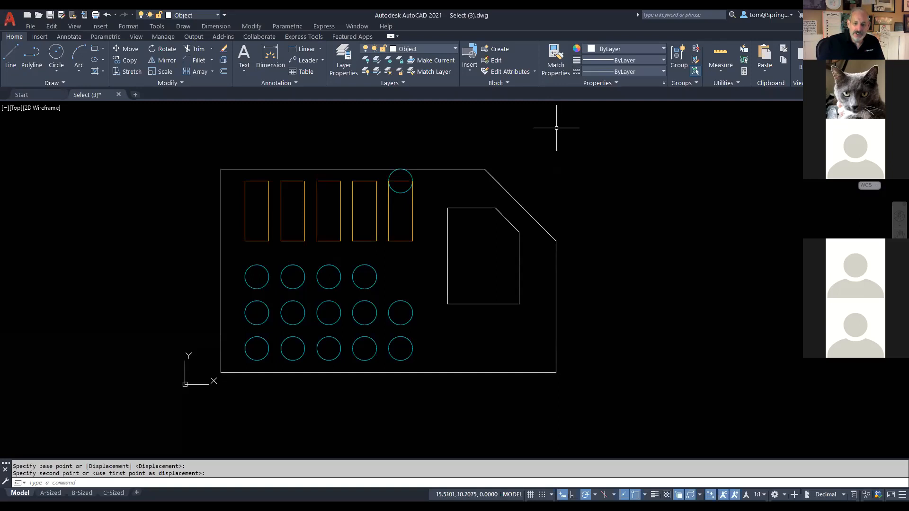
Step: Repeat MOVE with the fourth circle of the top row selected
right_click(552, 155)
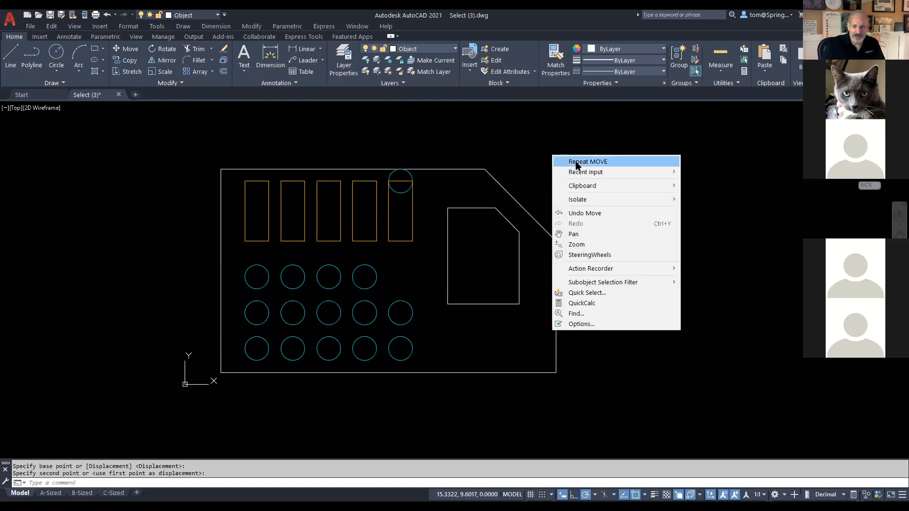
click(576, 162)
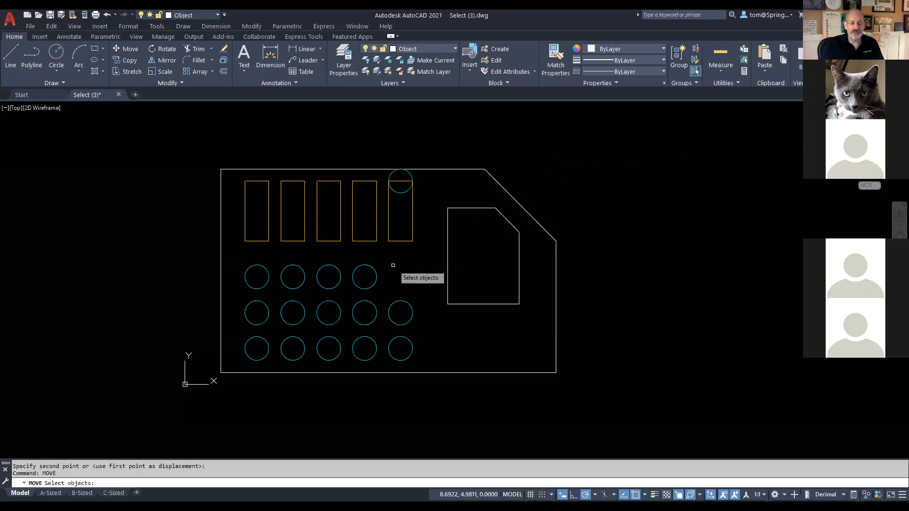
click(377, 276)
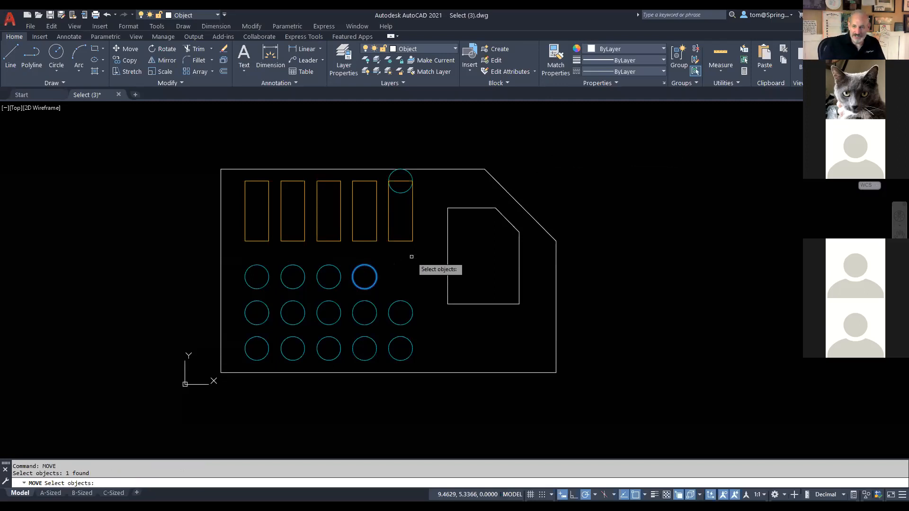
key(Return)
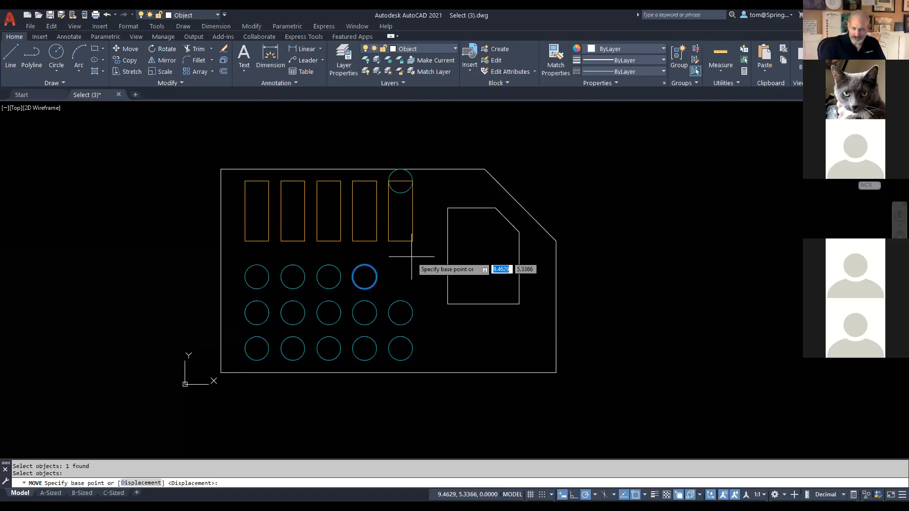
Step: Move the fourth circle's centre to the fourth rectangle's top-edge midpoint
click(365, 277)
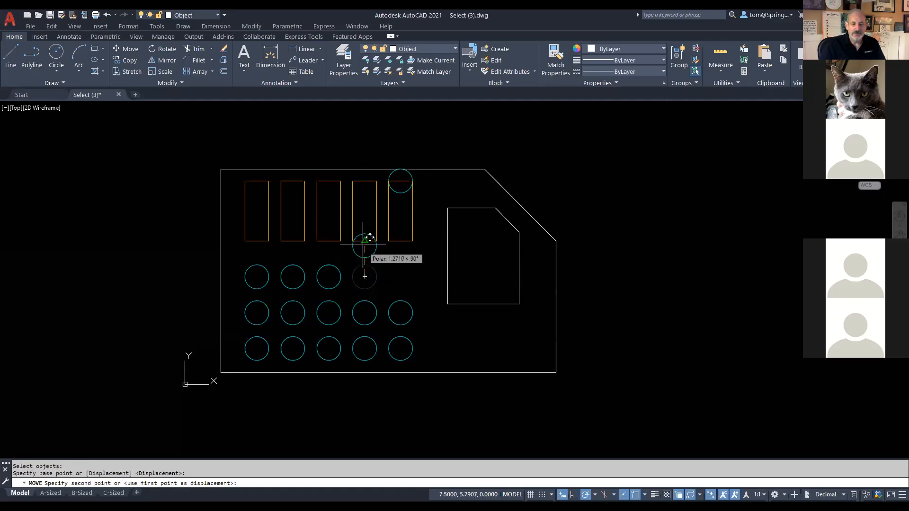
click(365, 181)
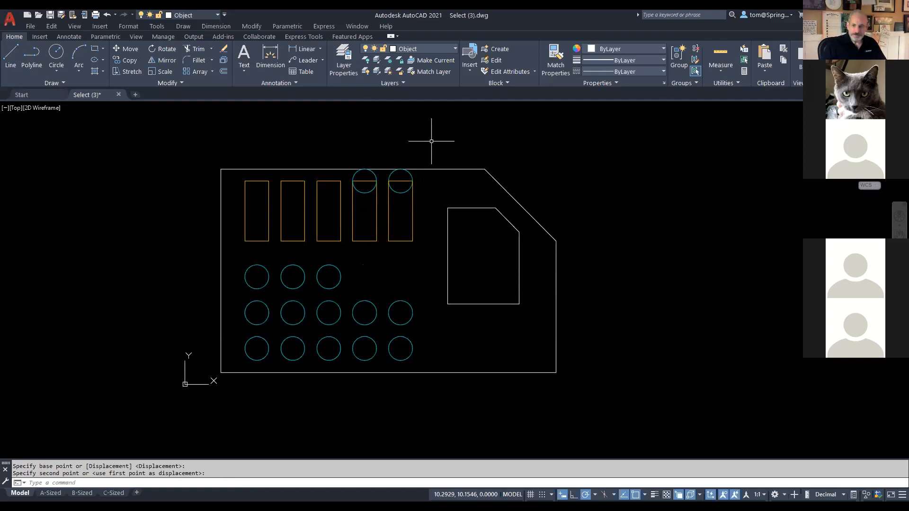
Step: Check the active object snap modes in the status-bar snap list
click(645, 495)
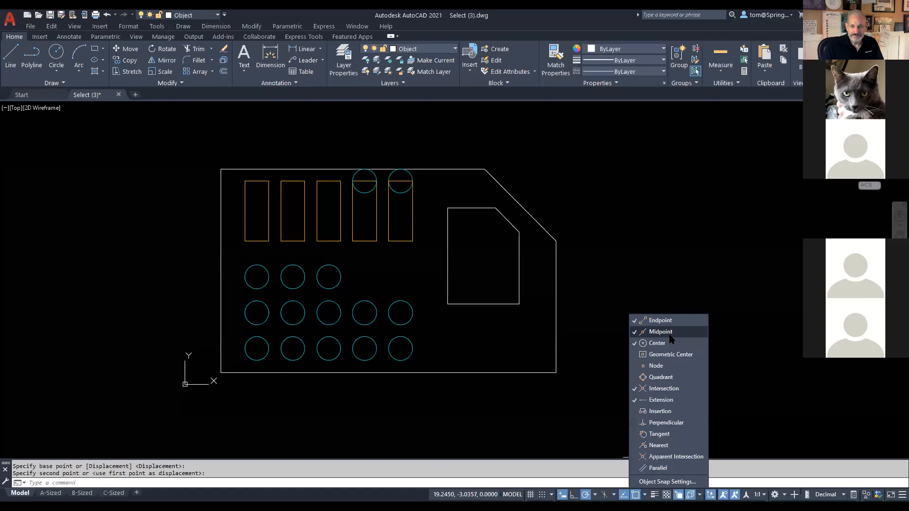
click(666, 295)
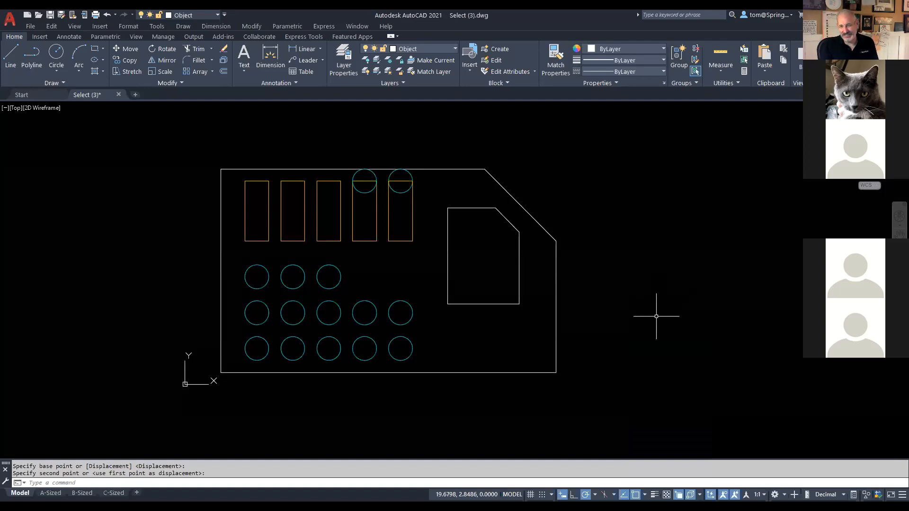
click(645, 495)
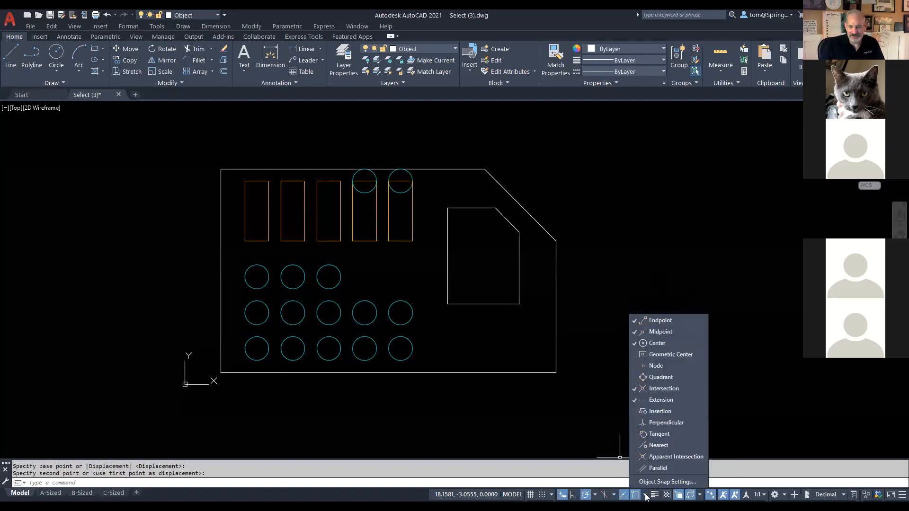
Step: Confirm Endpoint, Midpoint, Center, Intersection and Extension snaps in Drafting Settings and close it
click(649, 485)
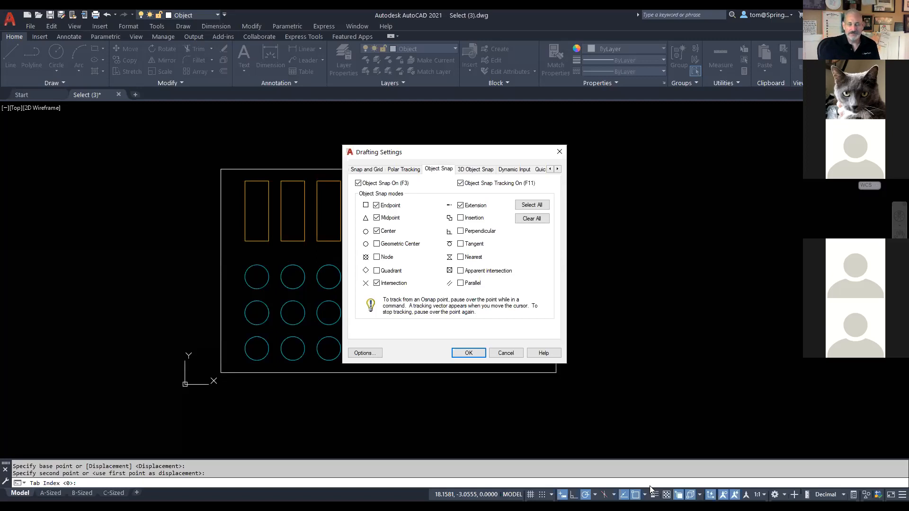
click(469, 353)
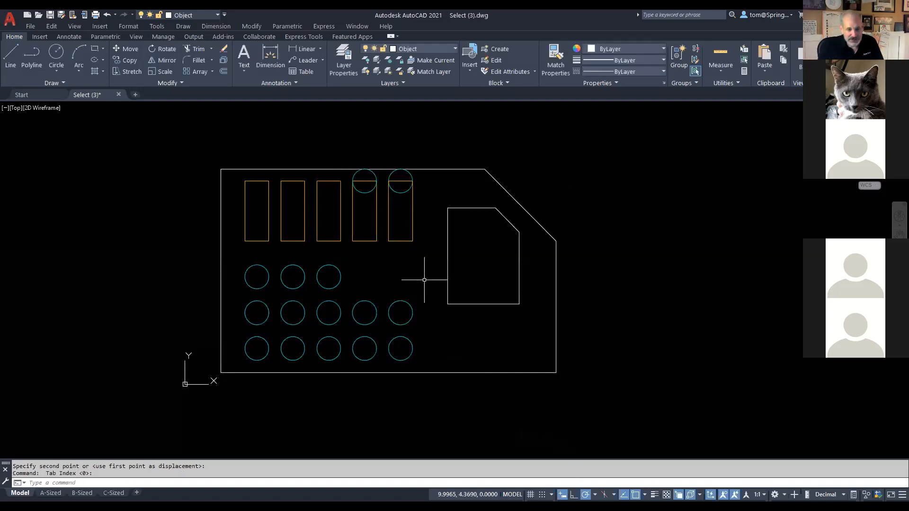
Step: Restart MOVE from the drawing's Recent Input shortcut menu
right_click(558, 152)
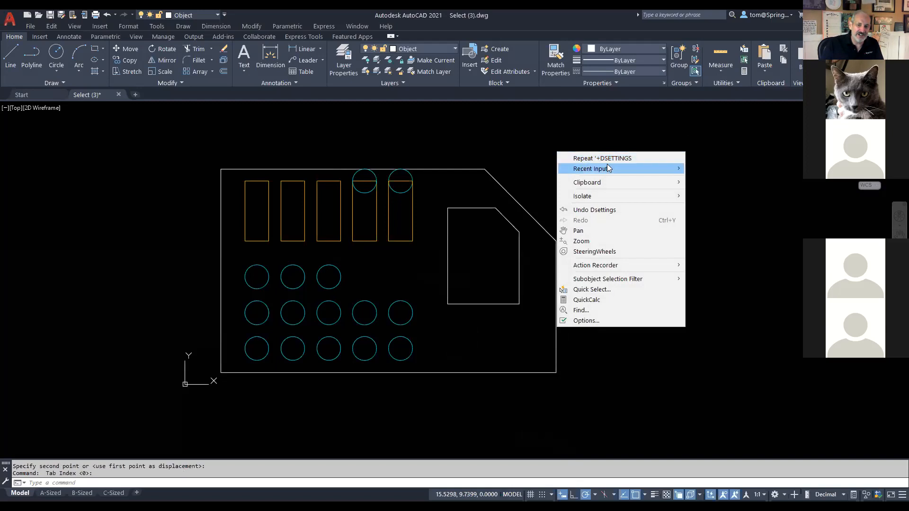
mouse_move(606, 164)
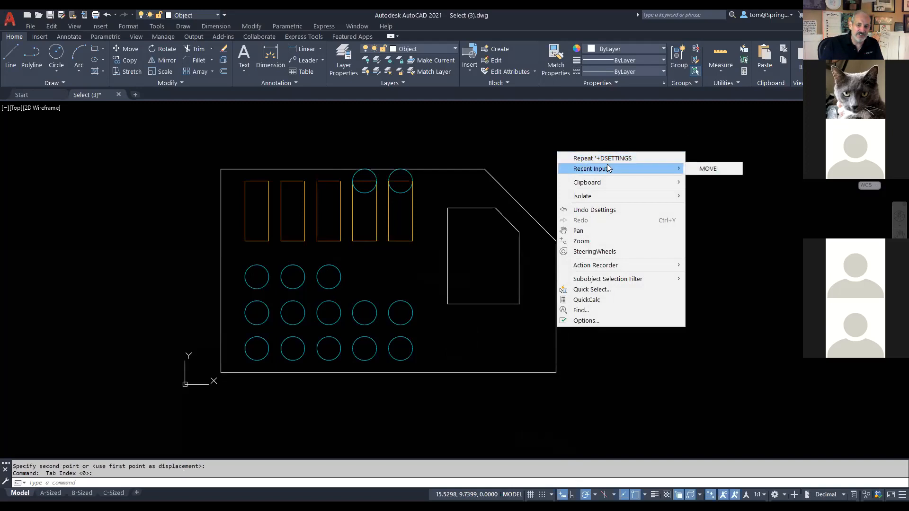
click(706, 169)
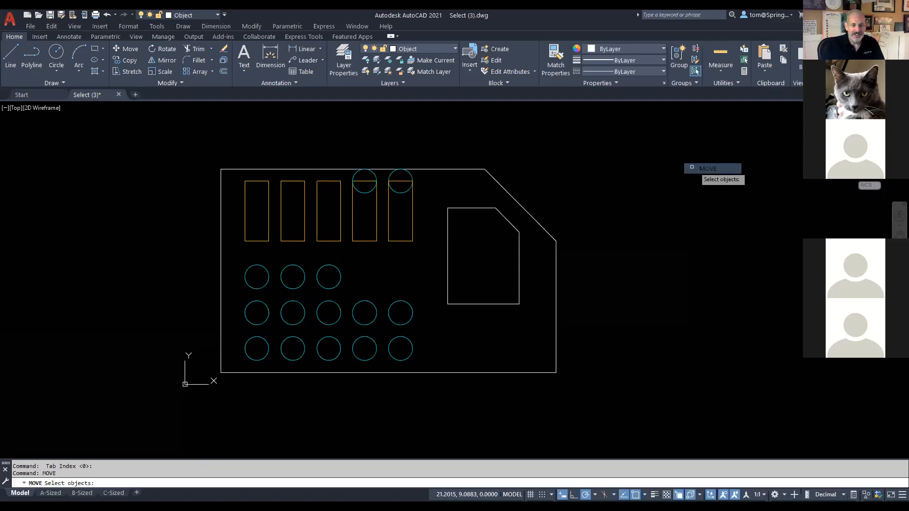
Step: Move the third top-row circle's centre onto the third rectangle's top end
click(340, 271)
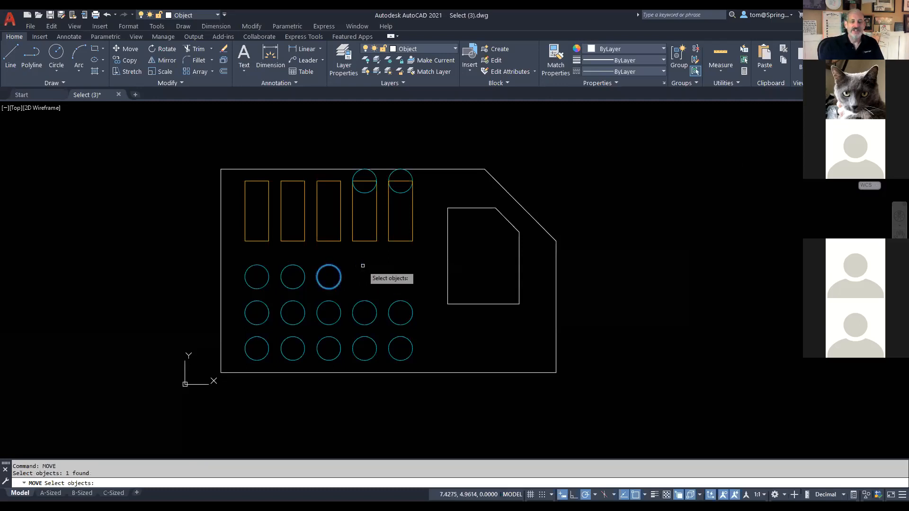
key(Return)
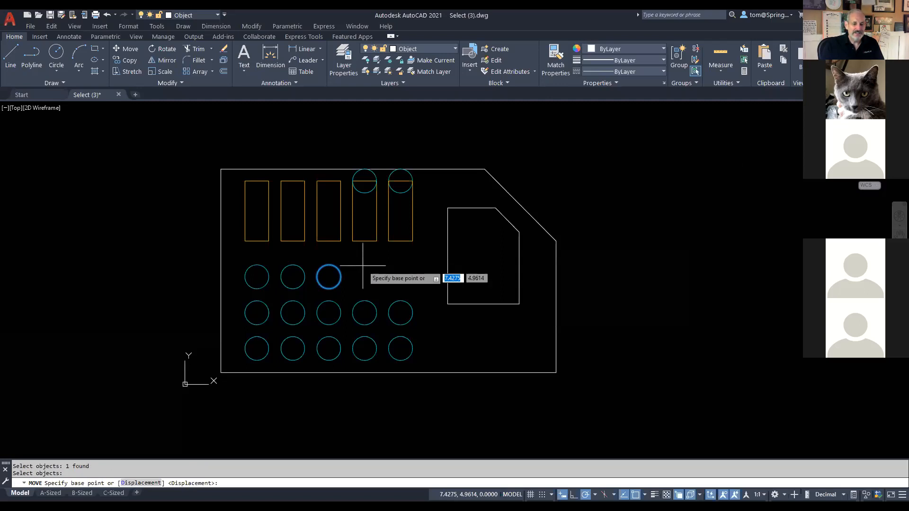
click(331, 274)
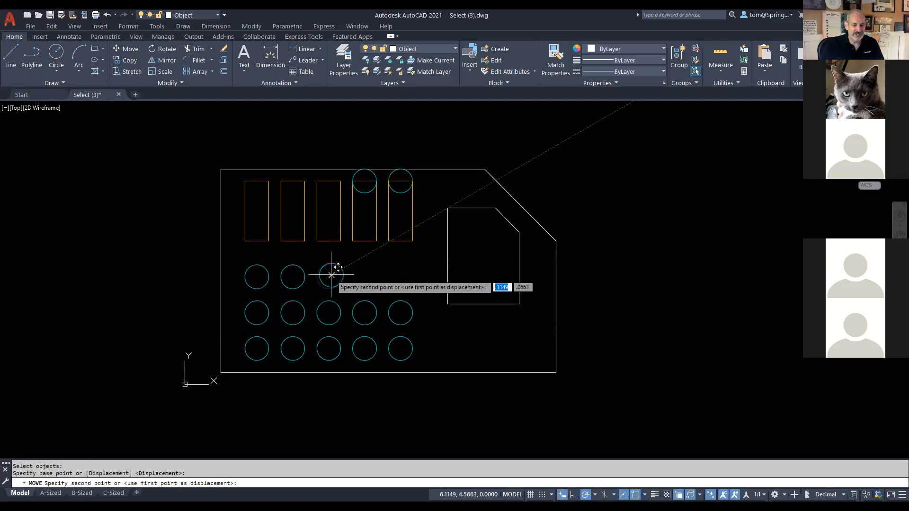
click(335, 173)
Step: Repeat MOVE to centre the second circle on the second rectangle's top
right_click(227, 127)
click(255, 134)
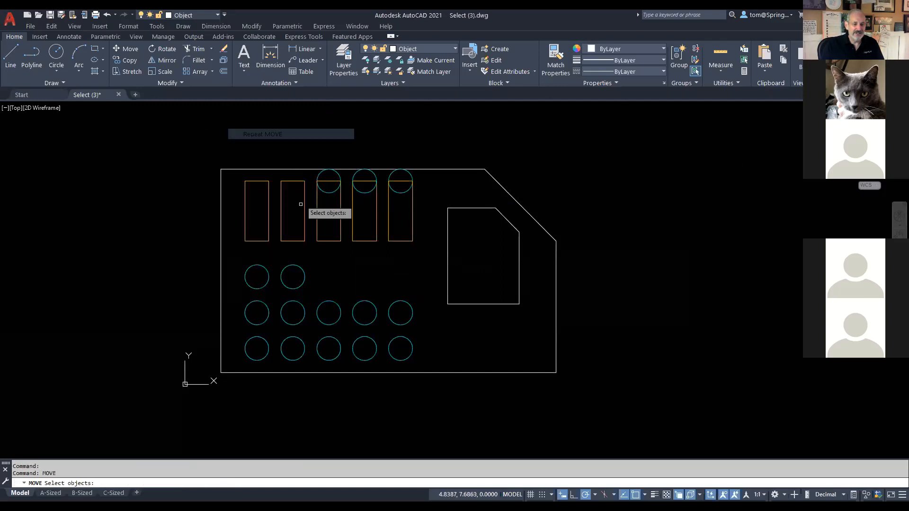
click(284, 270)
key(Return)
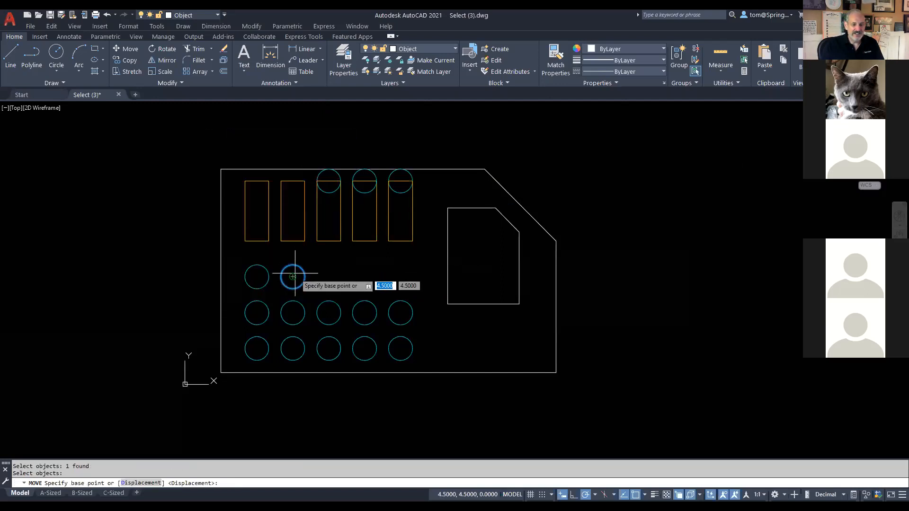
click(293, 277)
click(300, 174)
Step: Repeat MOVE to centre the last circle on the first rectangle's top
right_click(245, 137)
click(265, 144)
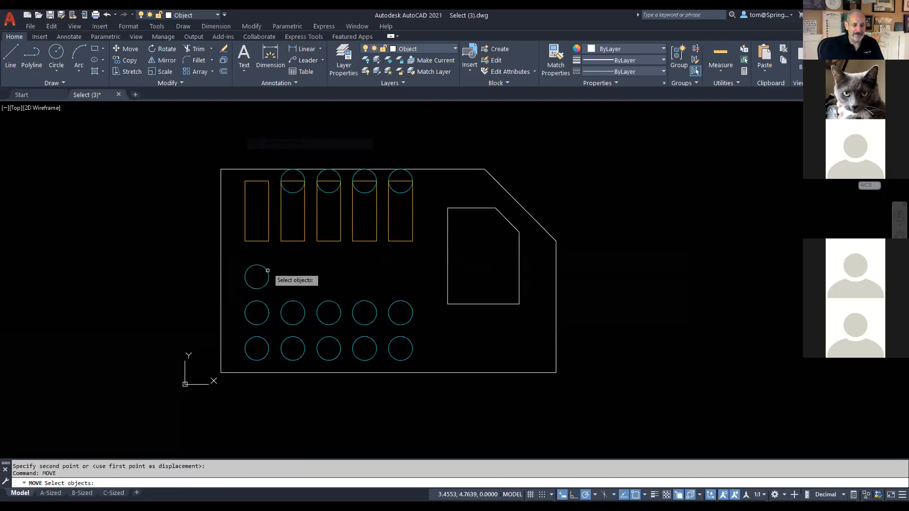
click(268, 270)
key(Return)
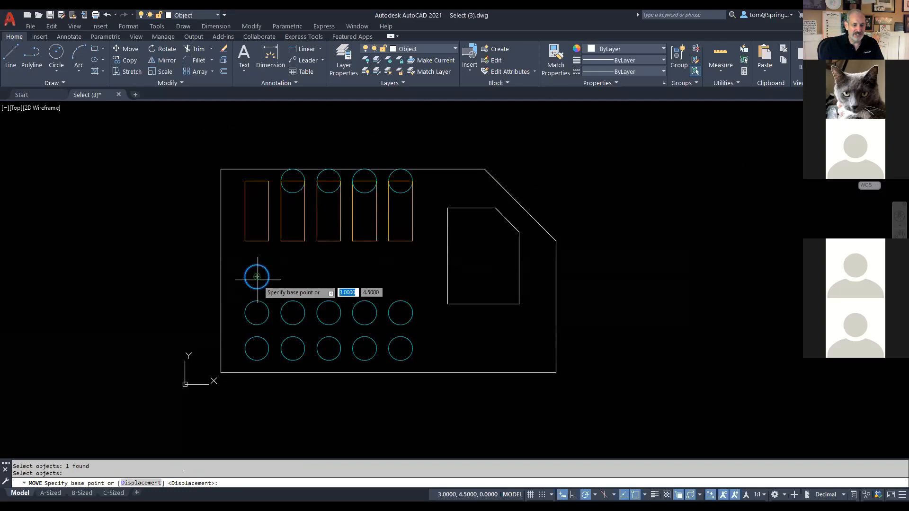
click(256, 277)
click(263, 174)
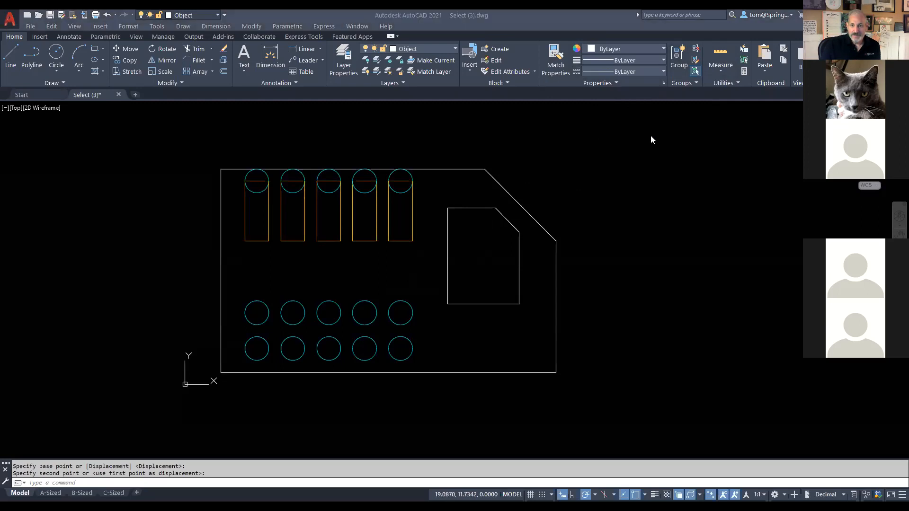
Step: Start the Copy command from the Home tab's Modify panel
mouse_move(134, 48)
mouse_down()
mouse_move(110, 56)
mouse_move(138, 69)
mouse_move(148, 56)
mouse_move(138, 64)
mouse_move(141, 171)
mouse_up()
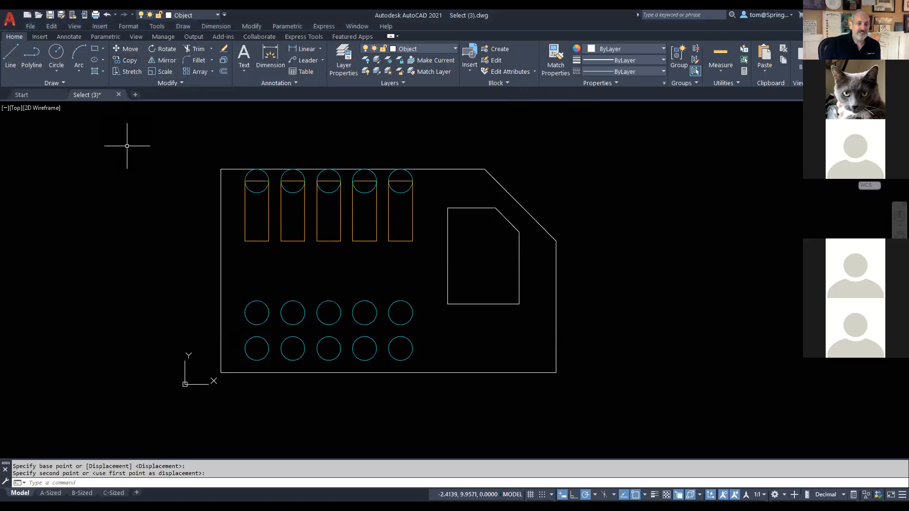
click(125, 59)
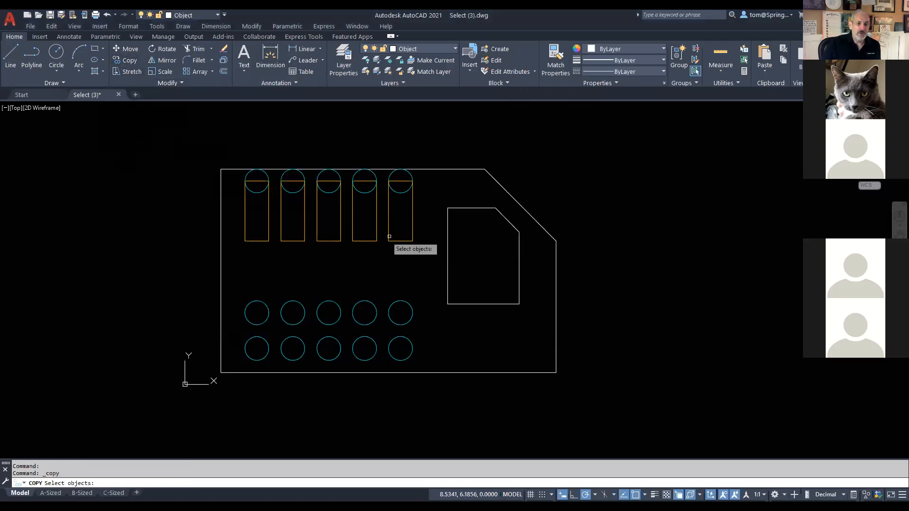
Step: Select the middle row of five circles with a crossing window as the objects to copy
click(420, 284)
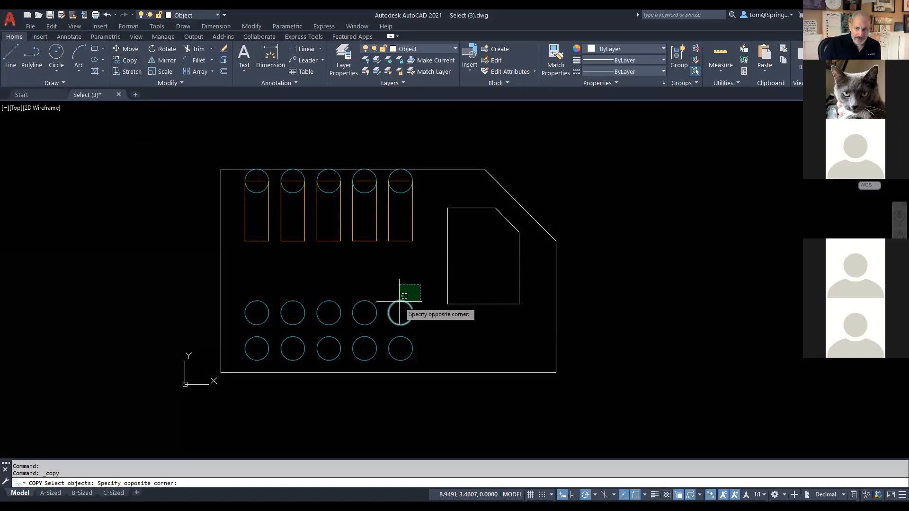
click(408, 287)
mouse_move(411, 287)
mouse_down()
mouse_move(372, 264)
mouse_move(341, 285)
mouse_move(270, 277)
mouse_move(254, 311)
mouse_move(381, 316)
mouse_move(412, 308)
mouse_up()
click(417, 281)
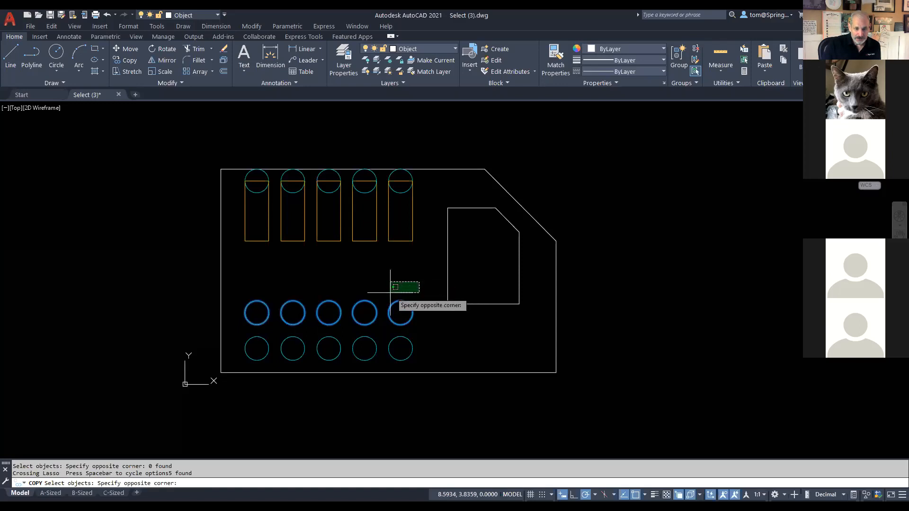
click(240, 321)
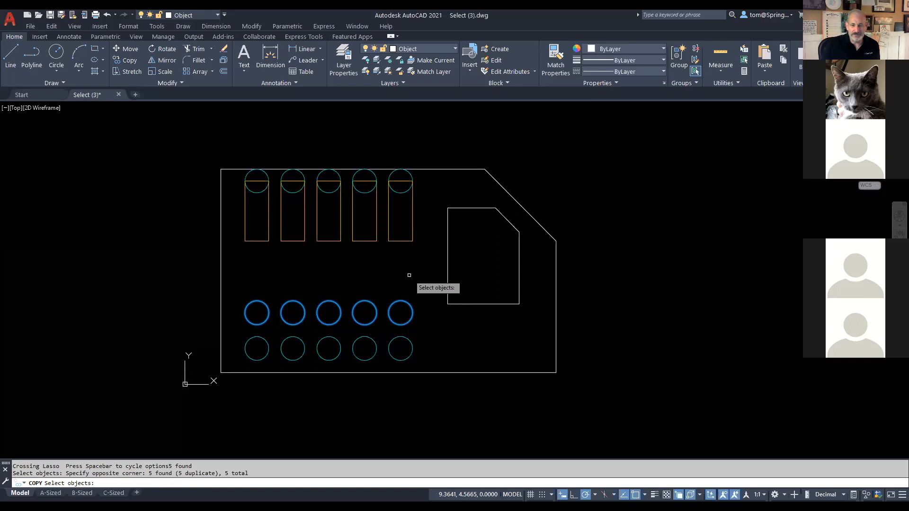
key(Return)
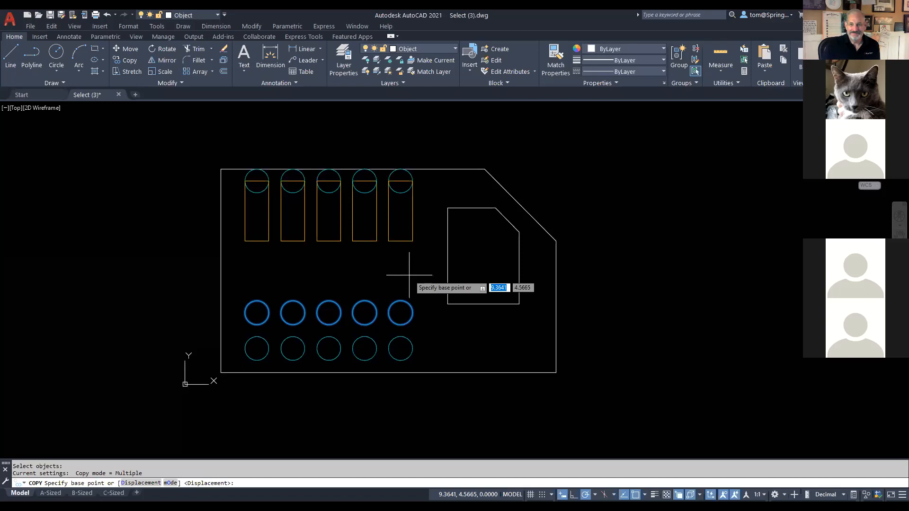
Step: Copy the circles from the right circle's centre onto the rectangles' bottom-edge midpoints, capping every slot
click(401, 312)
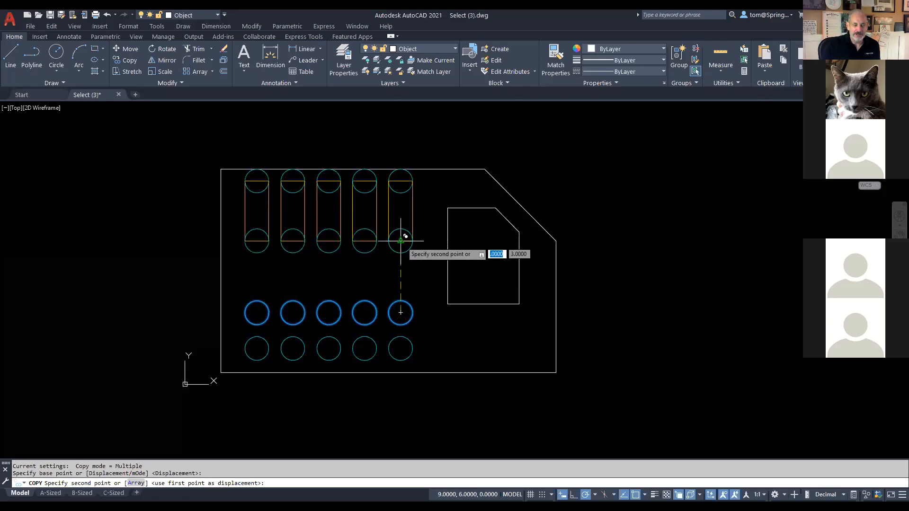
click(401, 240)
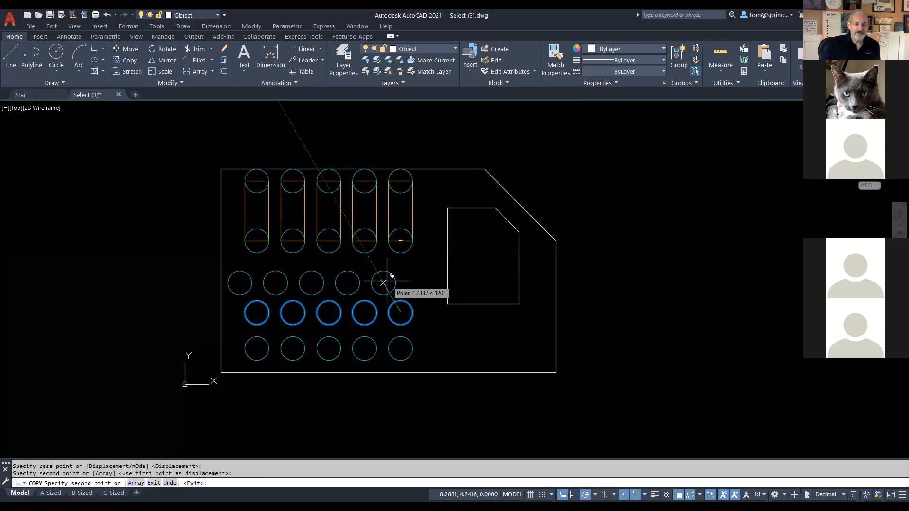
key(Escape)
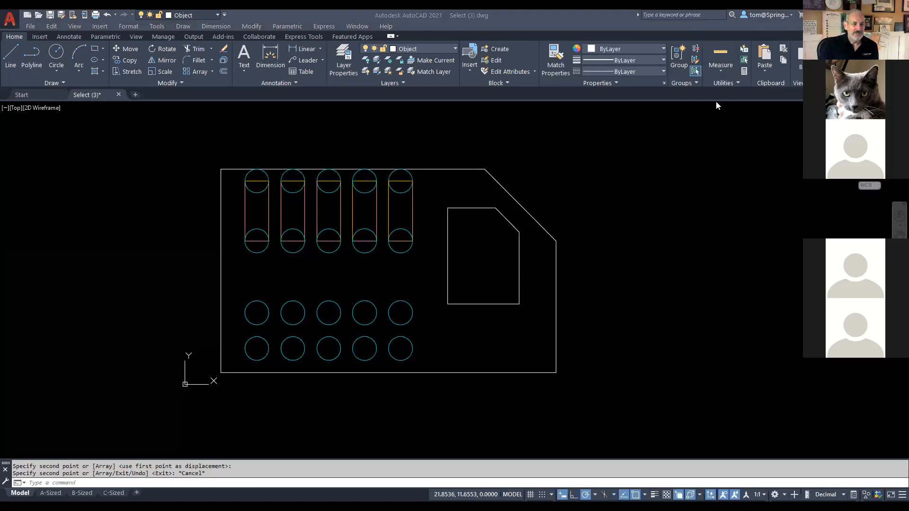
mouse_move(176, 37)
mouse_down()
mouse_move(140, 41)
mouse_move(171, 63)
mouse_move(170, 38)
mouse_move(162, 211)
mouse_up()
Step: Start ROTATE with the rightmost slot's two circles and rectangle selected, leaving out the inner shape
click(156, 49)
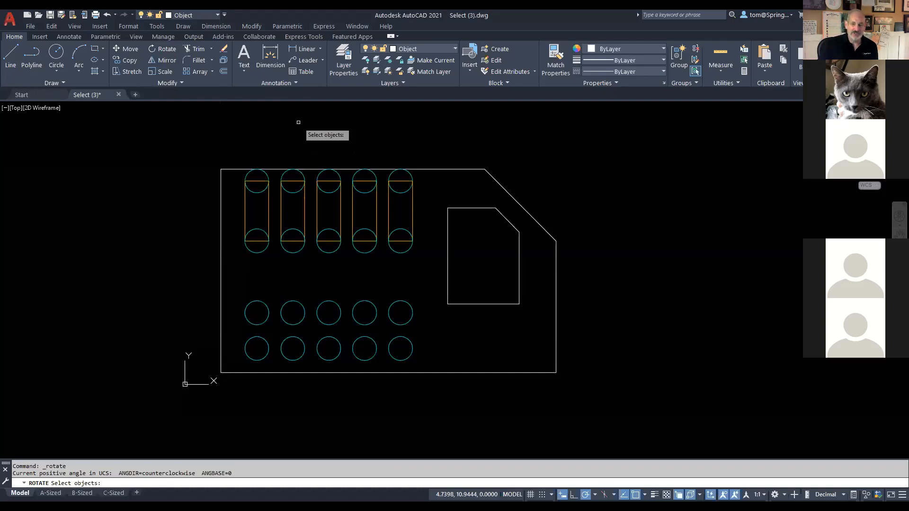
click(410, 176)
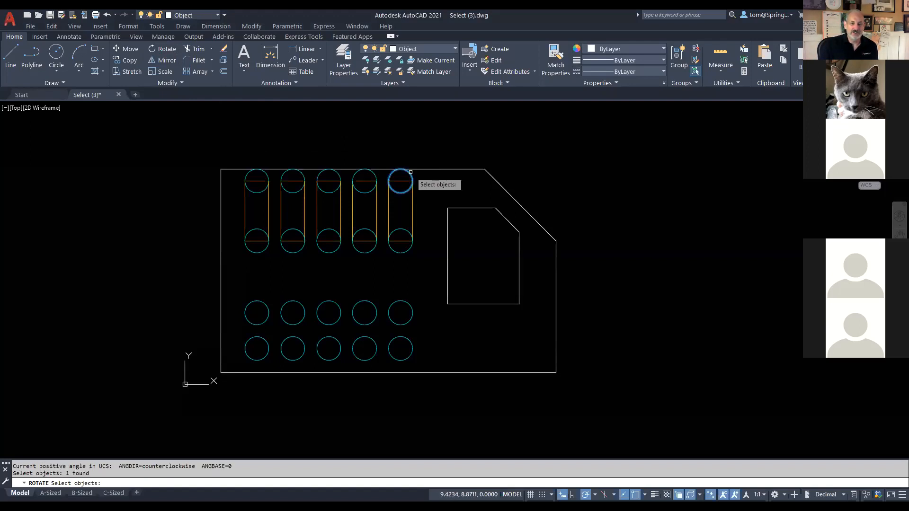
click(412, 210)
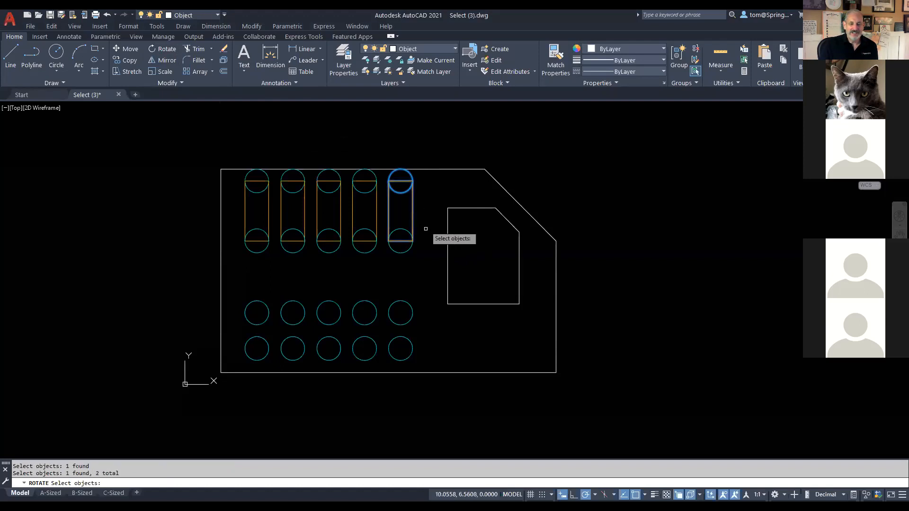
click(408, 250)
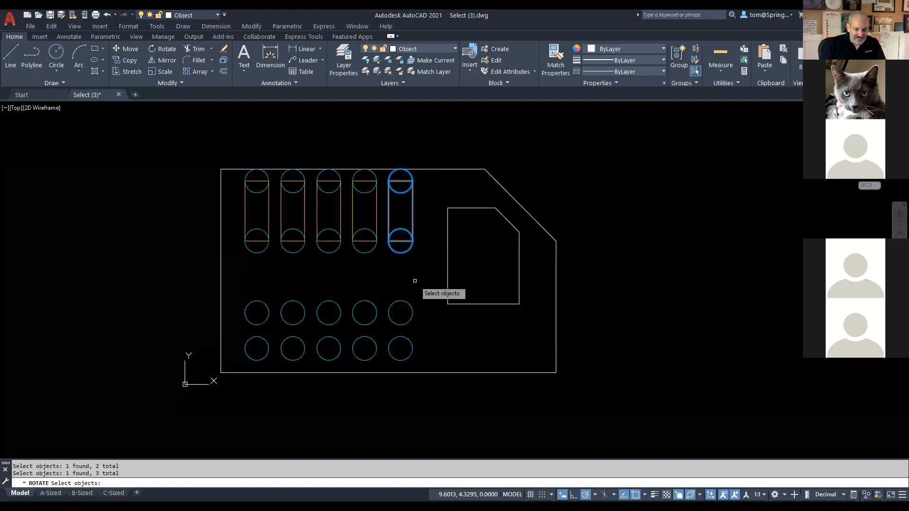
click(447, 226)
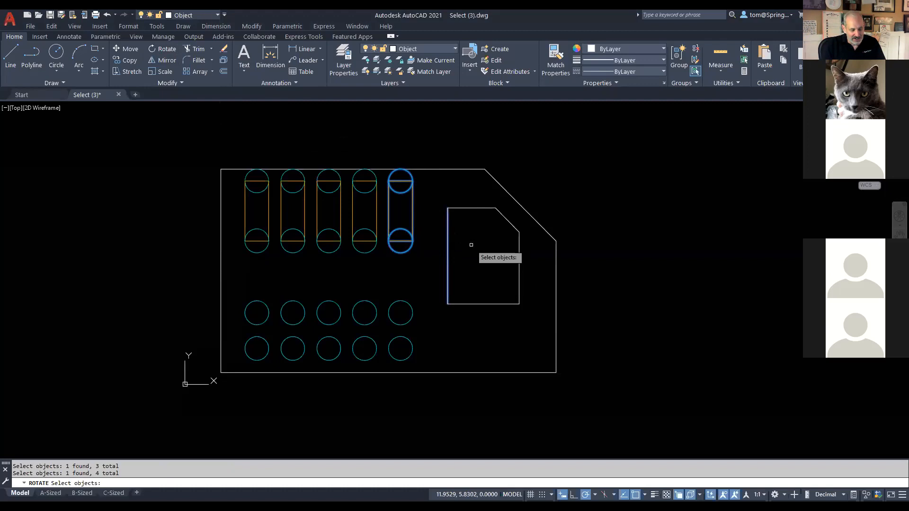
shift+click(448, 266)
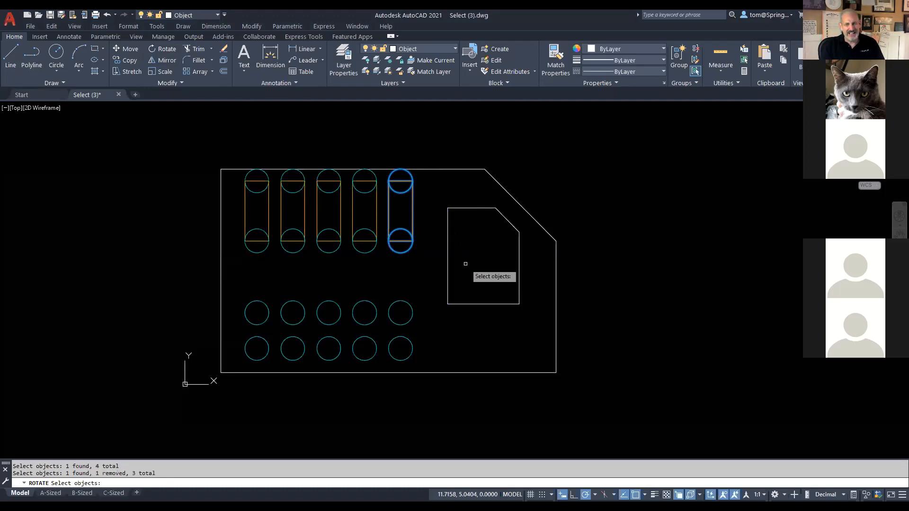
click(483, 203)
click(468, 222)
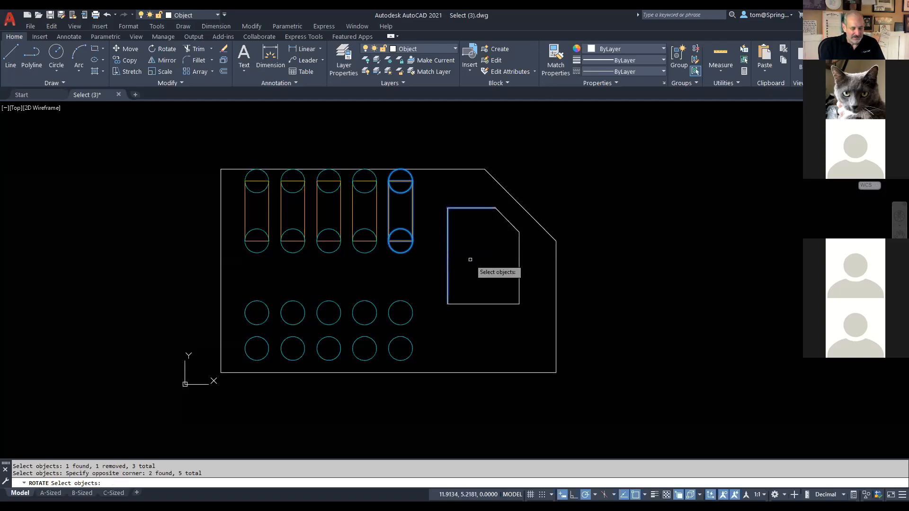
shift+click(482, 208)
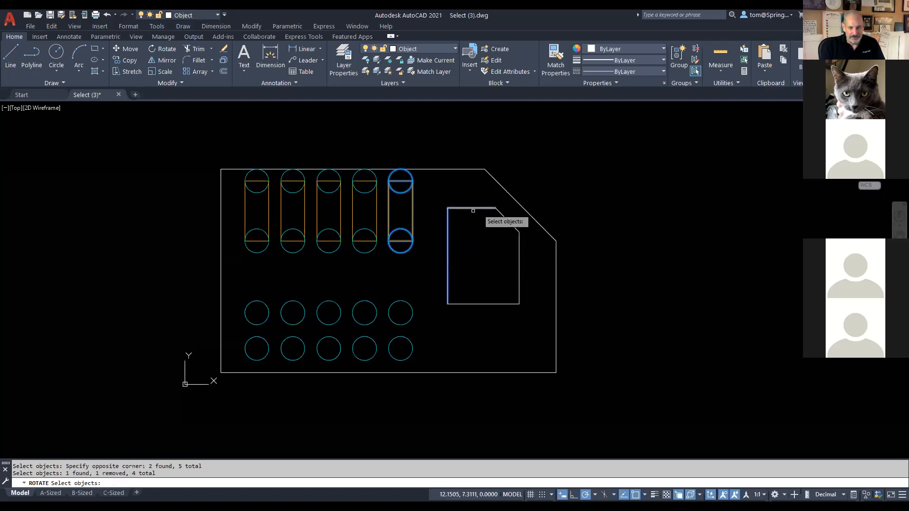
shift+click(449, 236)
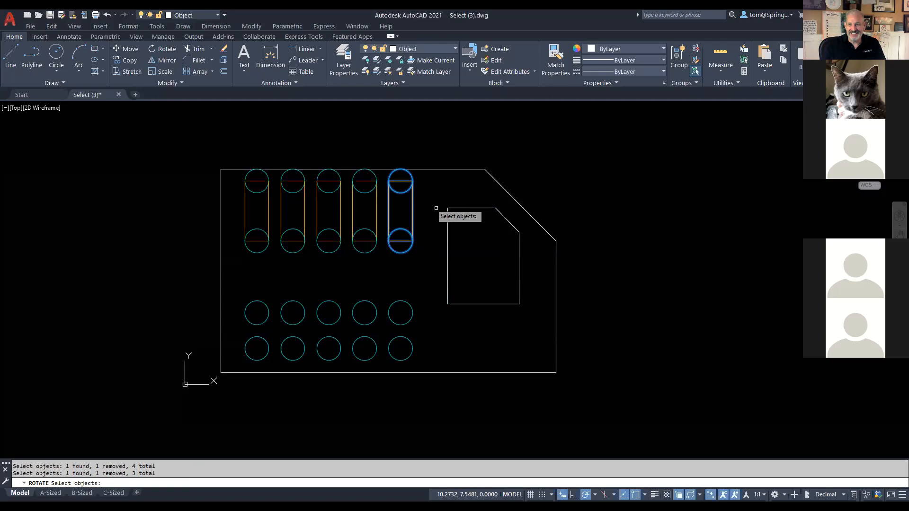
key(Return)
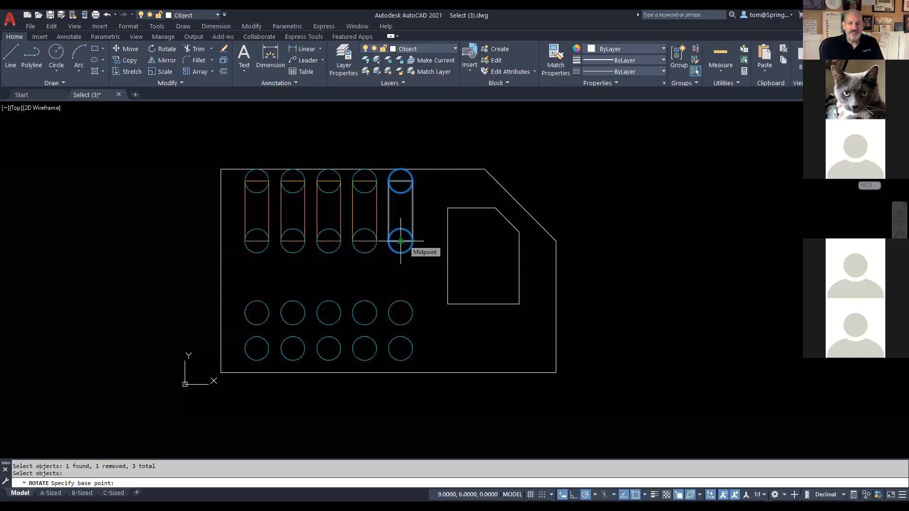
Step: Rotate the rightmost slot 345° about its lower circle's centre
click(400, 241)
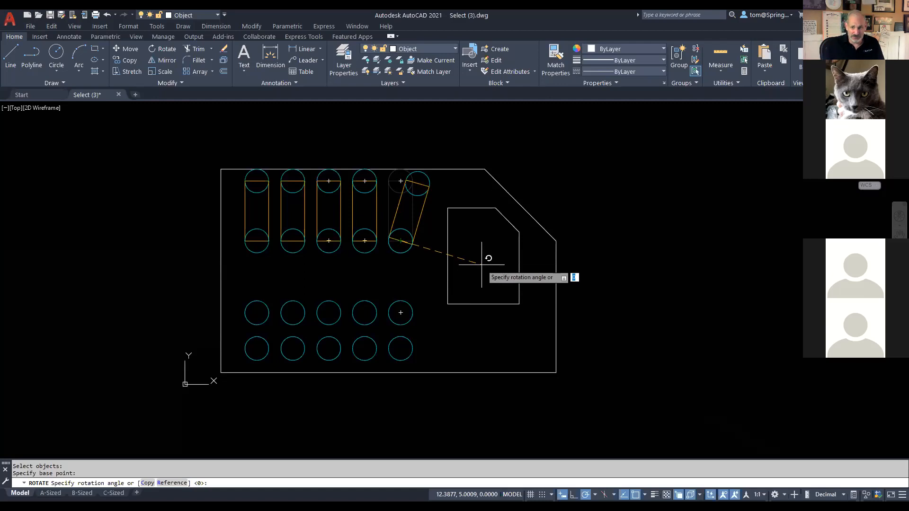
text(345)
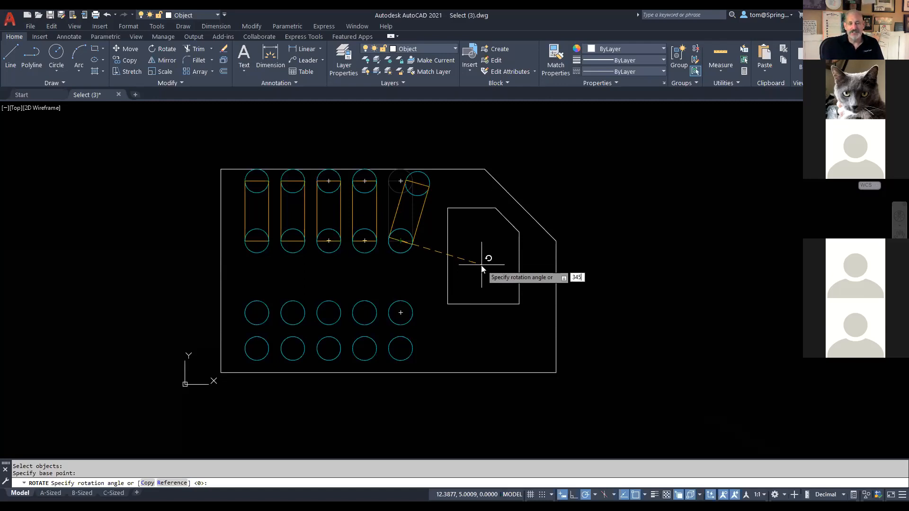
key(Return)
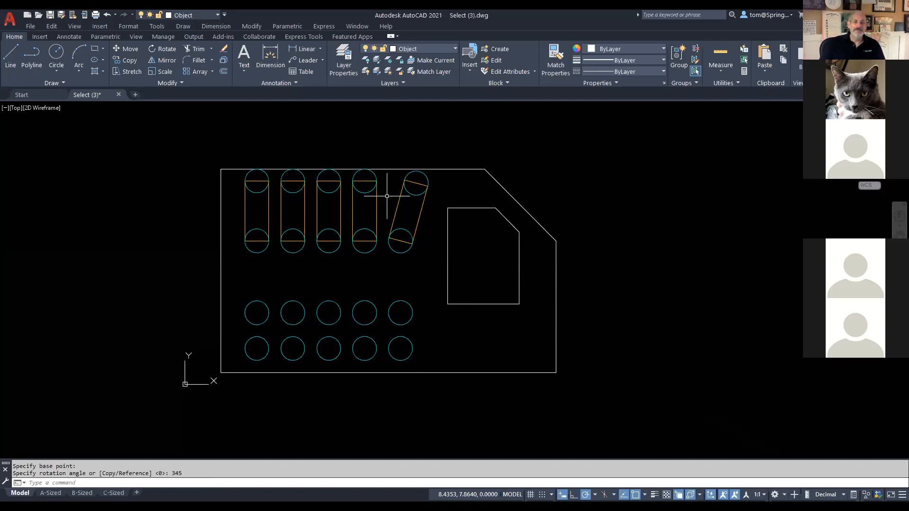
Step: Rotate the fourth slot 345° about its lower circle's centre
right_click(586, 155)
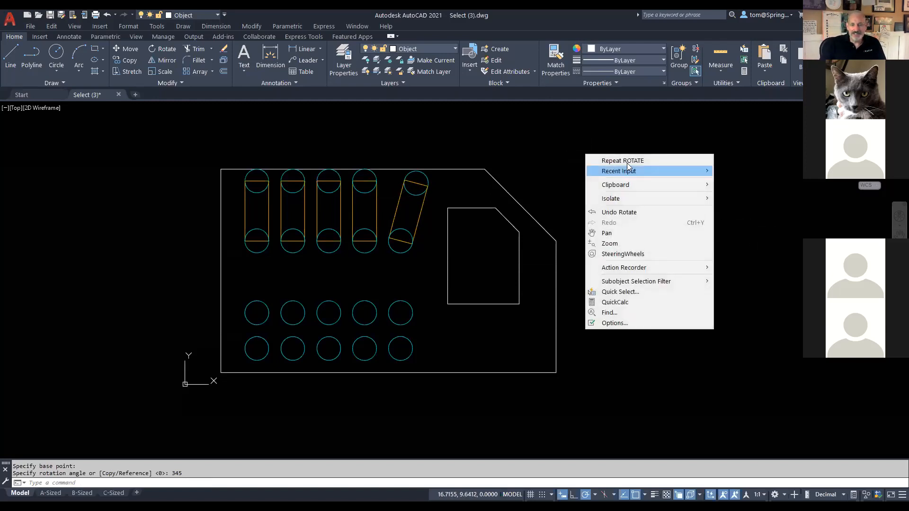
click(592, 160)
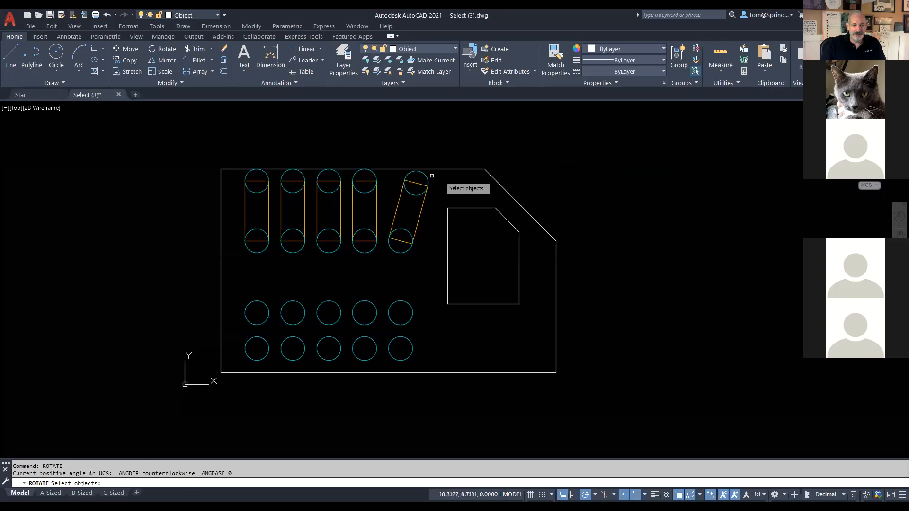
click(375, 177)
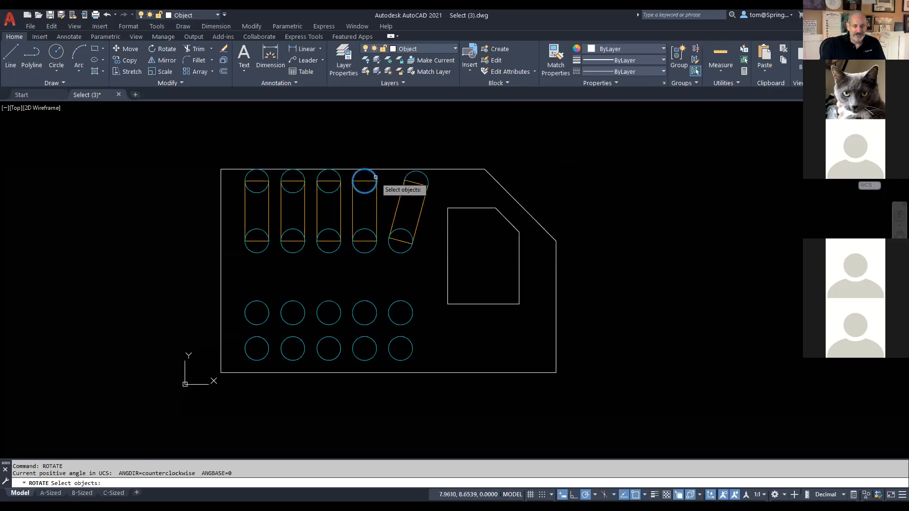
click(377, 205)
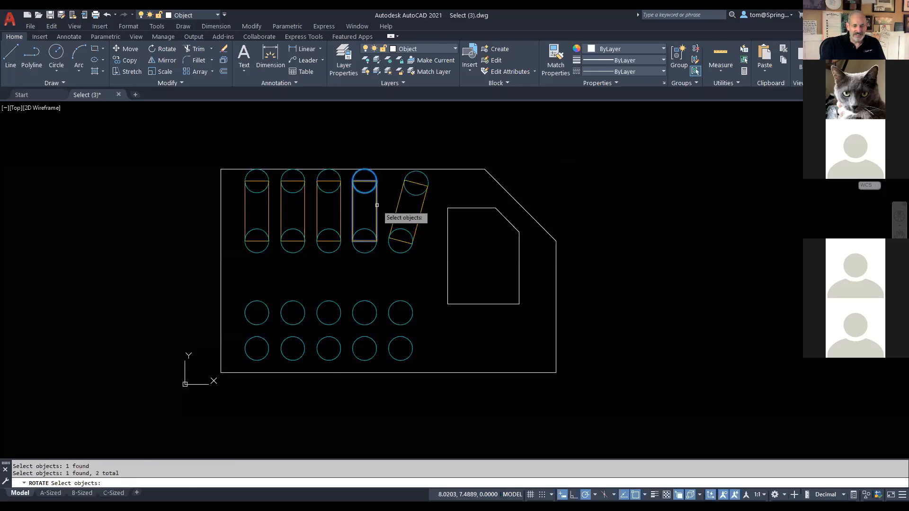
click(366, 226)
click(401, 273)
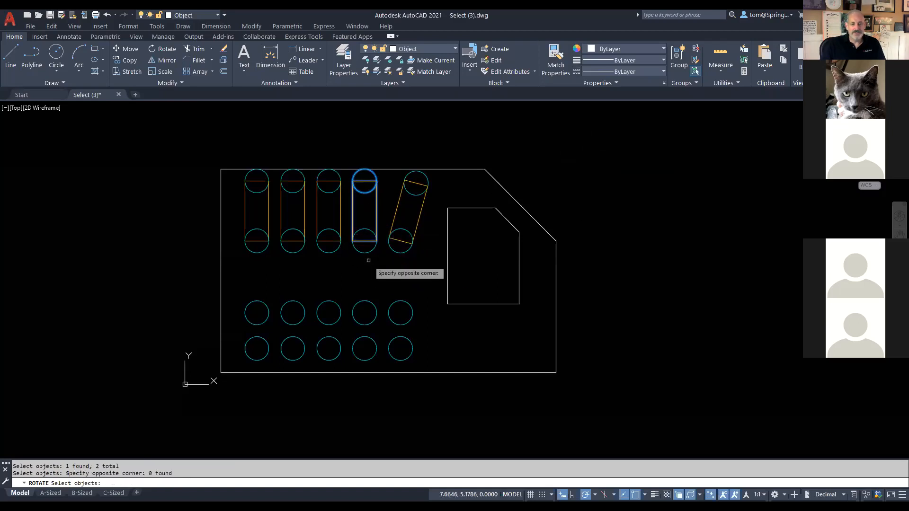
click(368, 253)
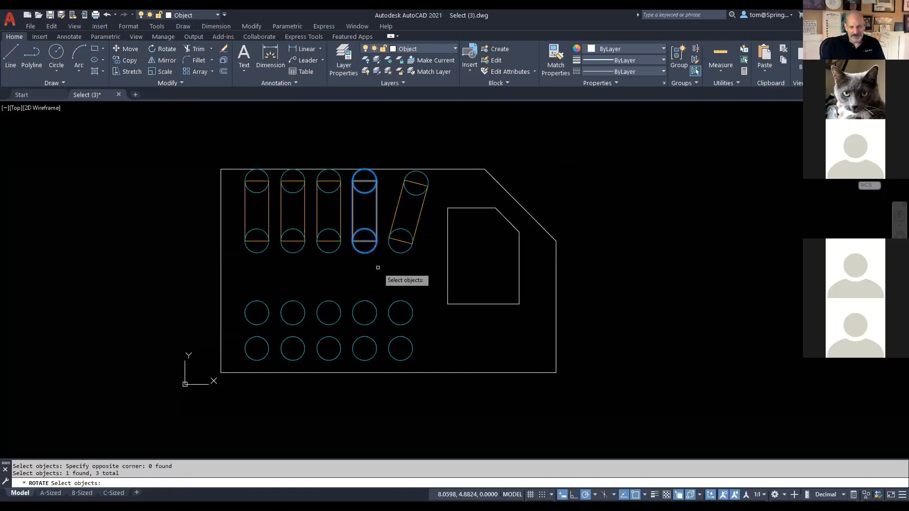
key(Return)
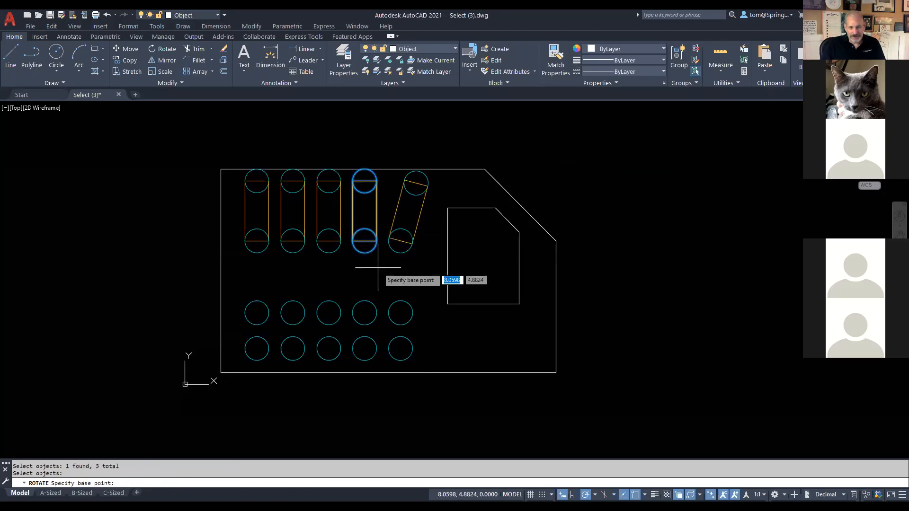
click(365, 241)
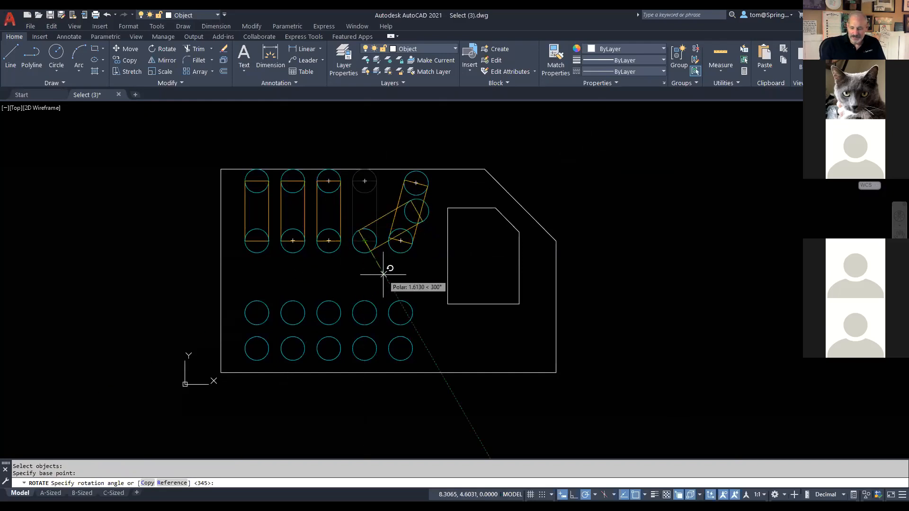
text(345)
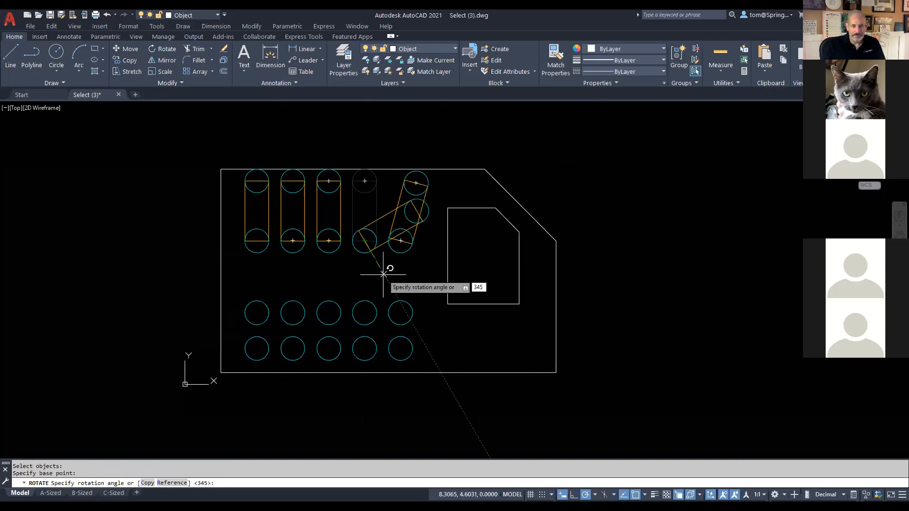
key(Return)
Step: Rotate the middle slot 345° about its lower circle's centre
right_click(328, 131)
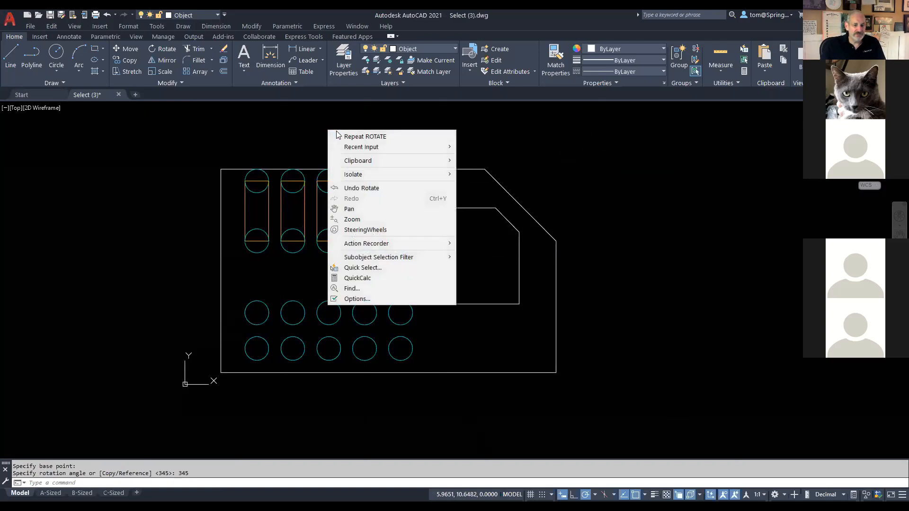
click(348, 137)
click(349, 179)
click(332, 271)
key(Return)
click(329, 242)
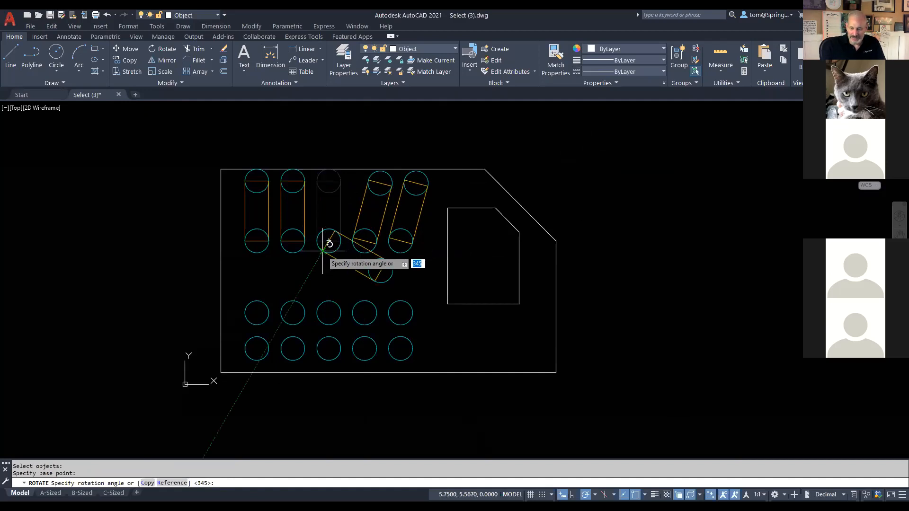
key(Return)
Step: Rotate the second slot 345° about its lower circle's centre
right_click(315, 127)
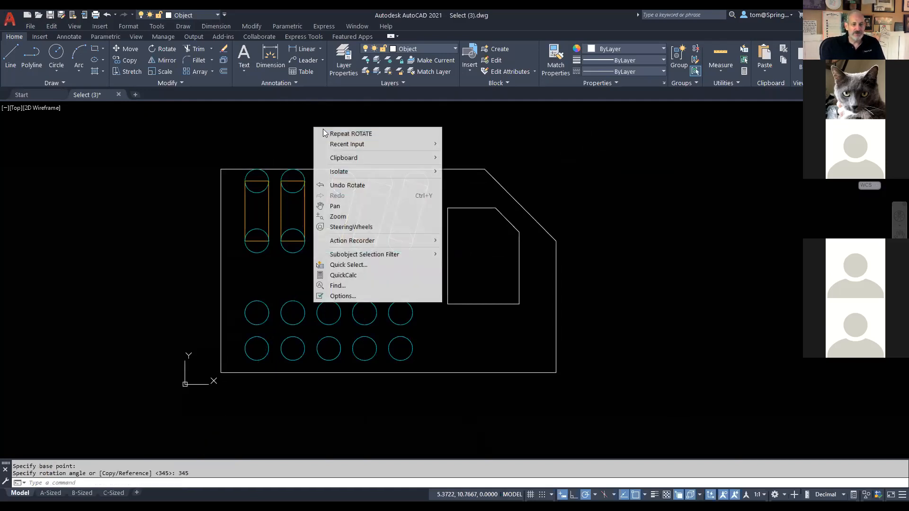
click(303, 170)
key(Escape)
right_click(332, 140)
click(374, 148)
click(314, 171)
click(298, 268)
key(Return)
click(293, 241)
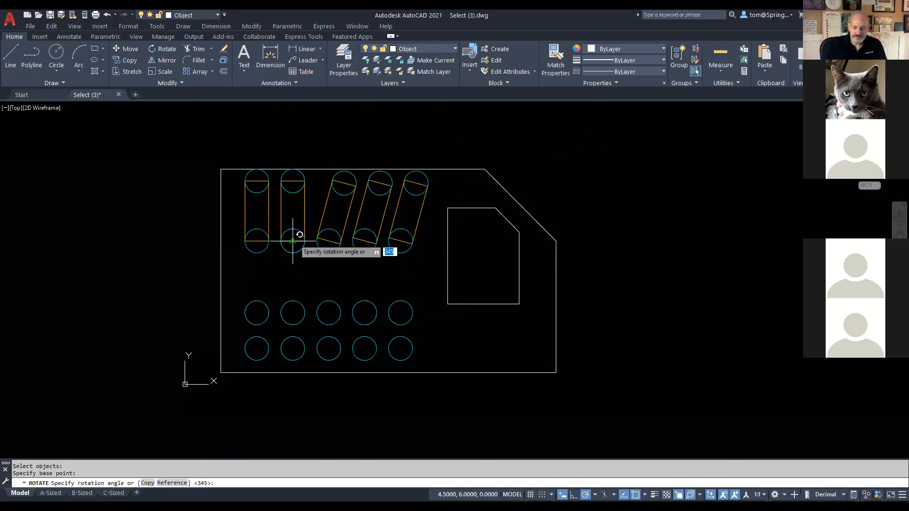
key(Return)
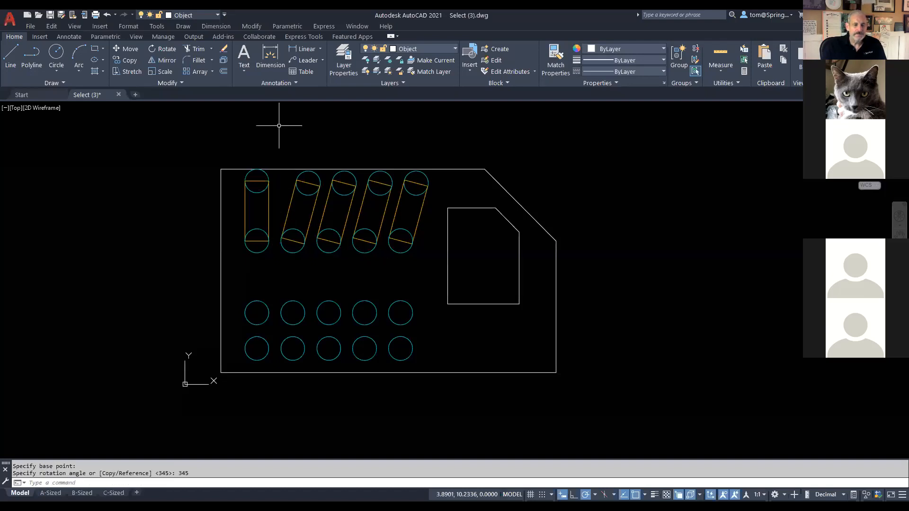
Step: Rotate the first slot 345° about its lower circle's centre
right_click(272, 133)
click(294, 137)
click(271, 165)
click(242, 256)
key(Return)
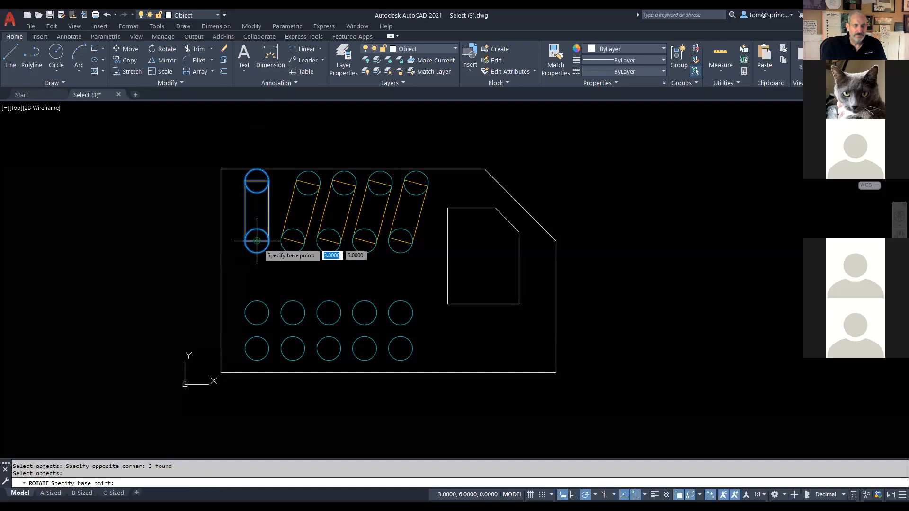
click(257, 241)
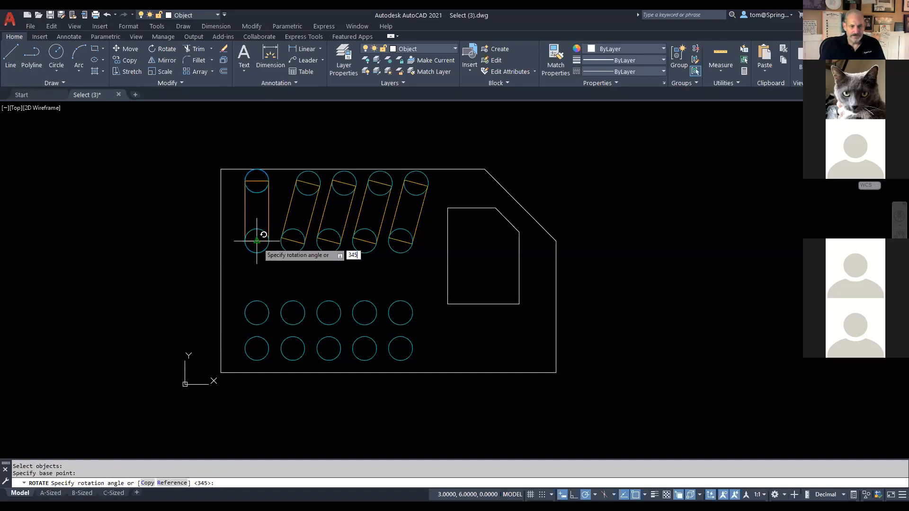
key(Return)
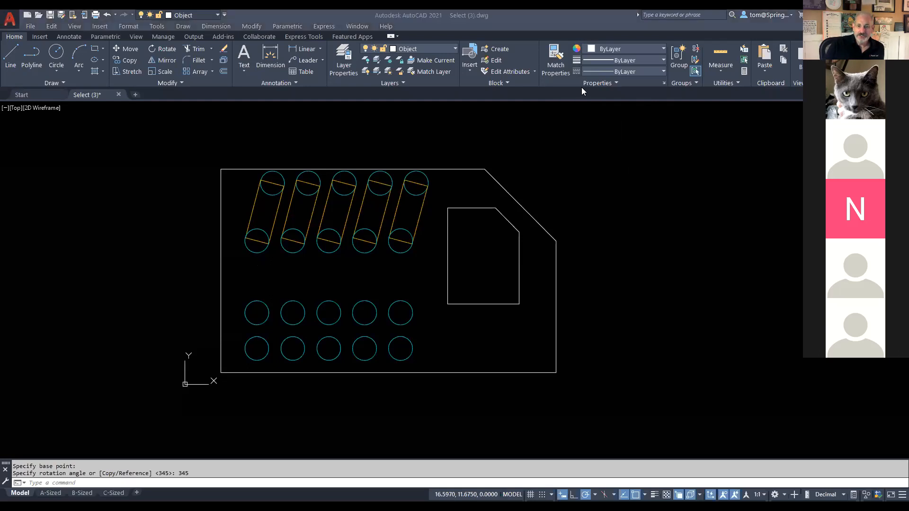
mouse_move(179, 67)
mouse_down()
mouse_move(176, 60)
mouse_move(138, 67)
mouse_move(187, 81)
mouse_move(173, 72)
mouse_move(126, 279)
mouse_up()
Step: Scale the rightmost upper-row circle by .5 about its centre
click(162, 73)
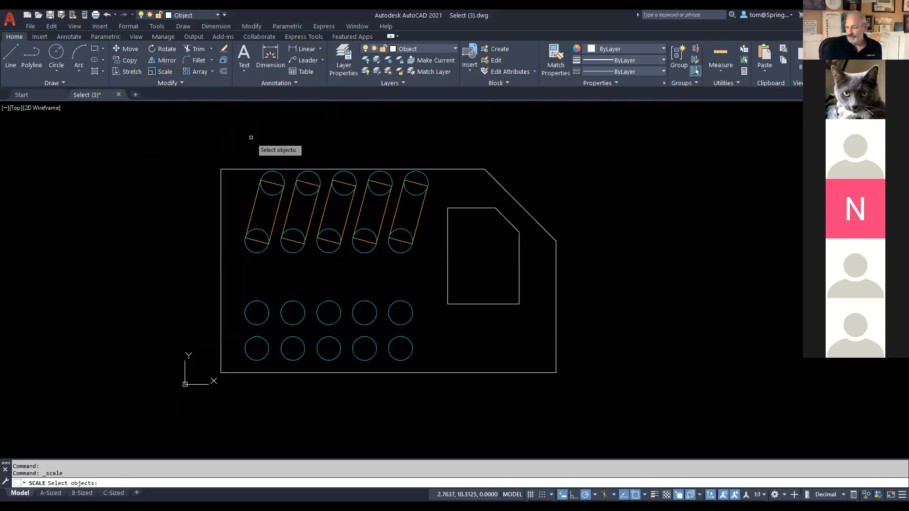
click(411, 305)
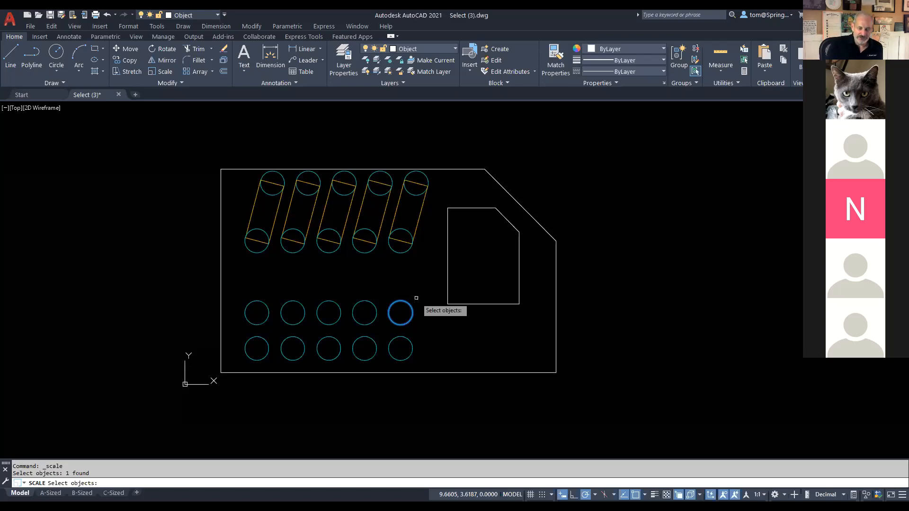
key(Return)
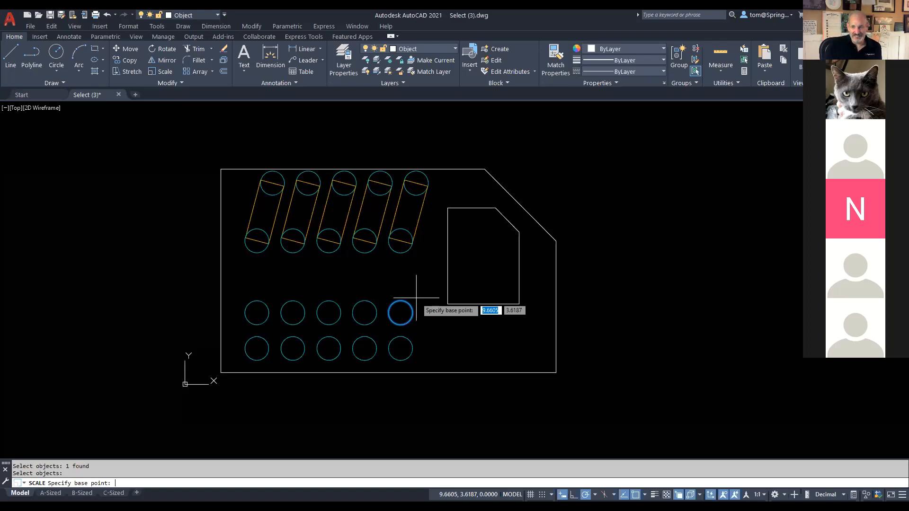
click(401, 312)
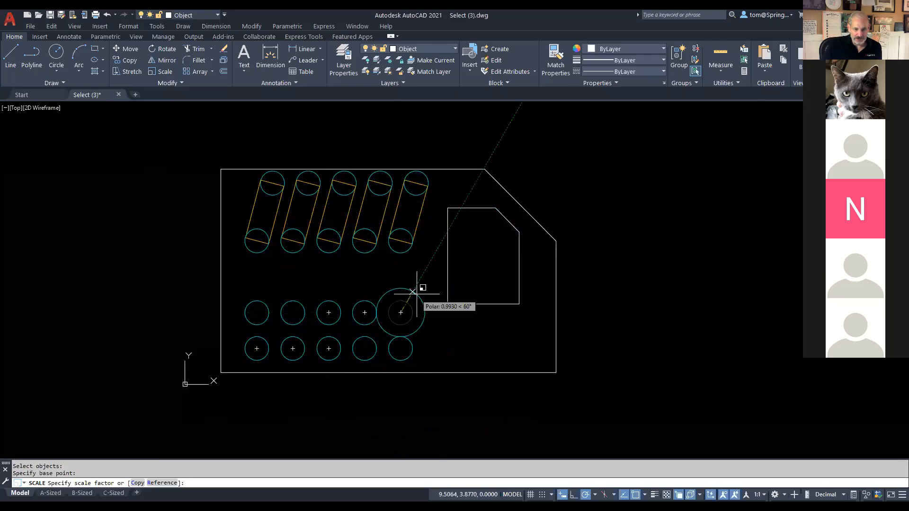
text(.5)
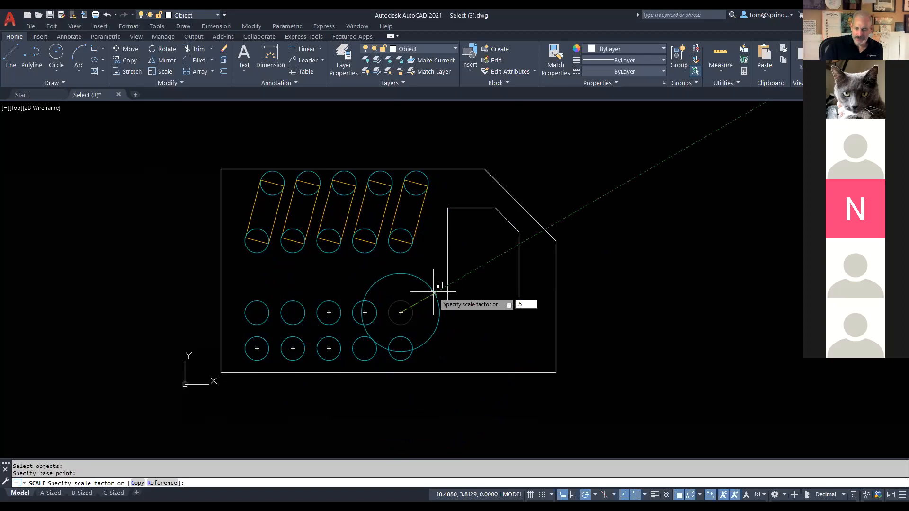
key(Return)
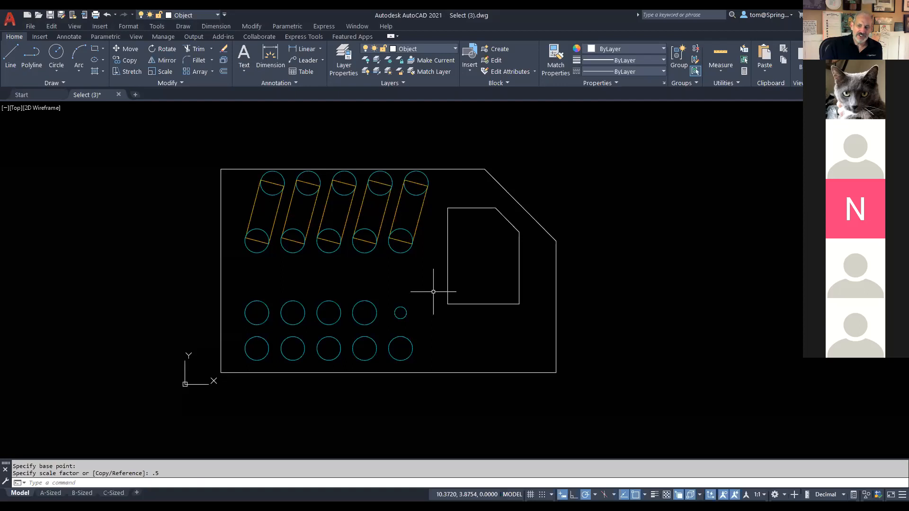
Step: Scale the fourth upper-row circle by .5 about its centre
click(161, 72)
click(372, 306)
key(Return)
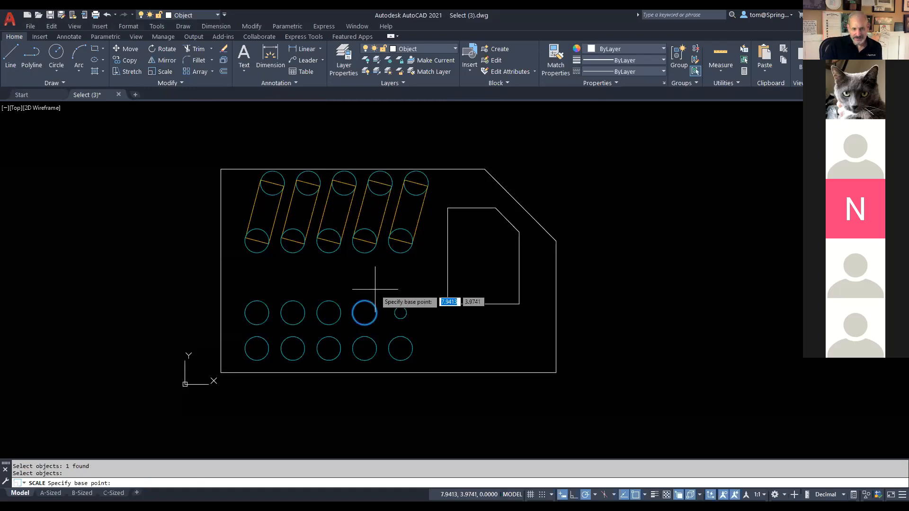
click(365, 312)
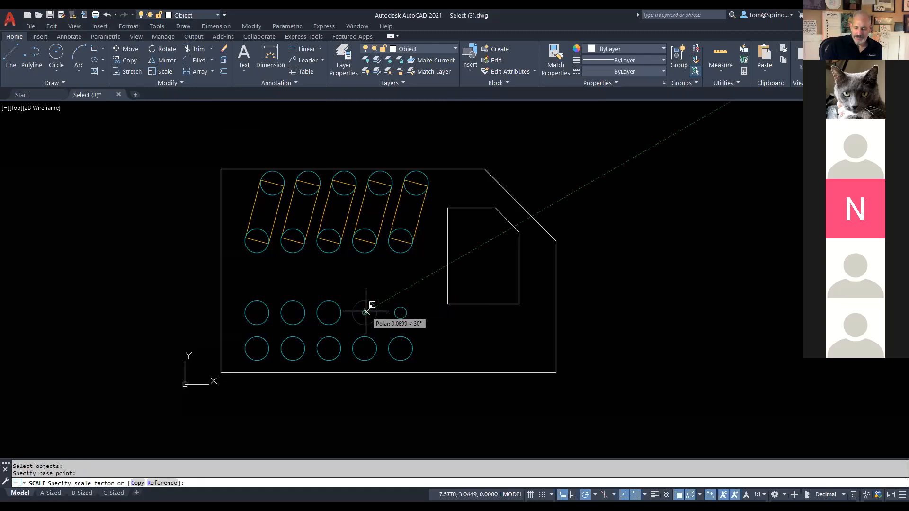
text(.5)
key(Return)
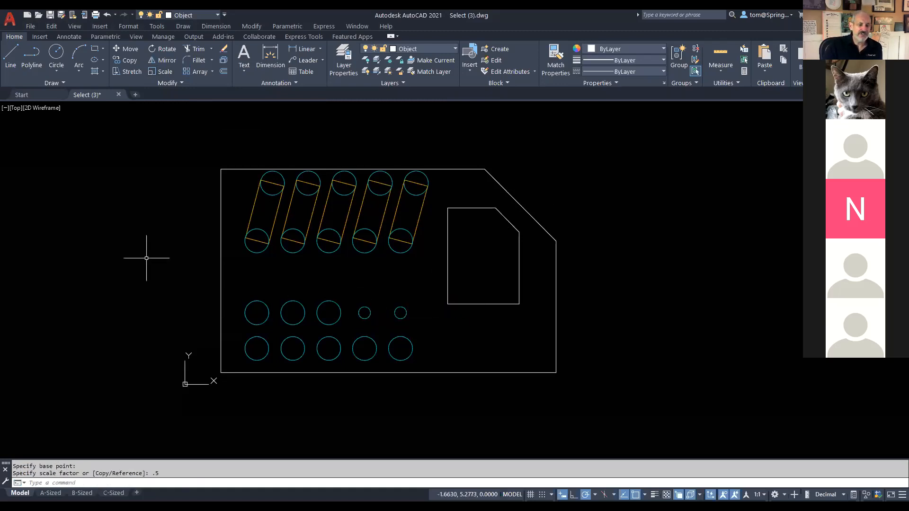
Step: Scale the third upper-row circle by .5 about its centre
right_click(147, 259)
click(182, 265)
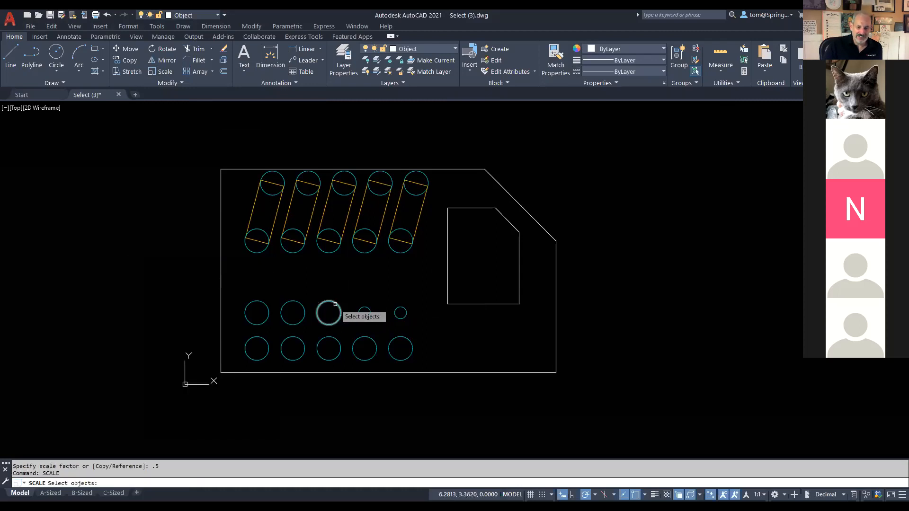
click(340, 307)
key(Return)
click(328, 312)
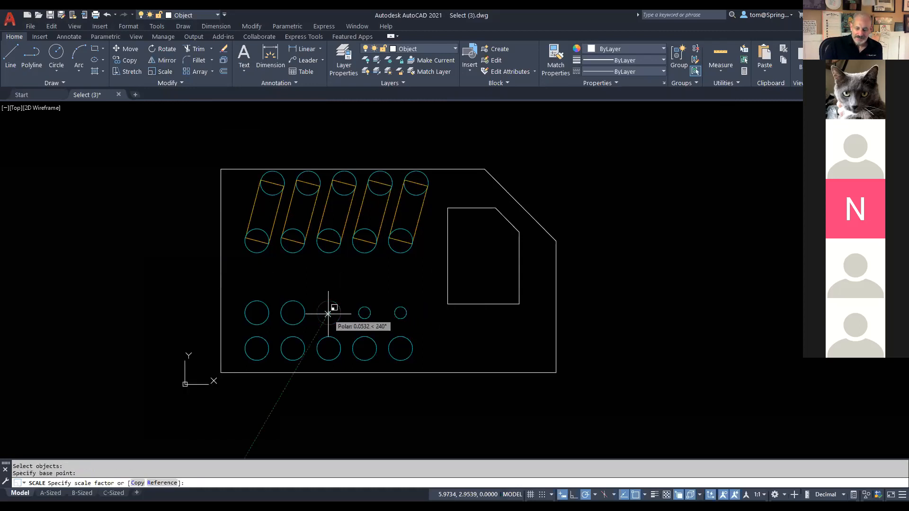
text(.5)
key(Return)
Step: Scale the second upper-row circle by .5 about its centre
right_click(300, 278)
click(313, 283)
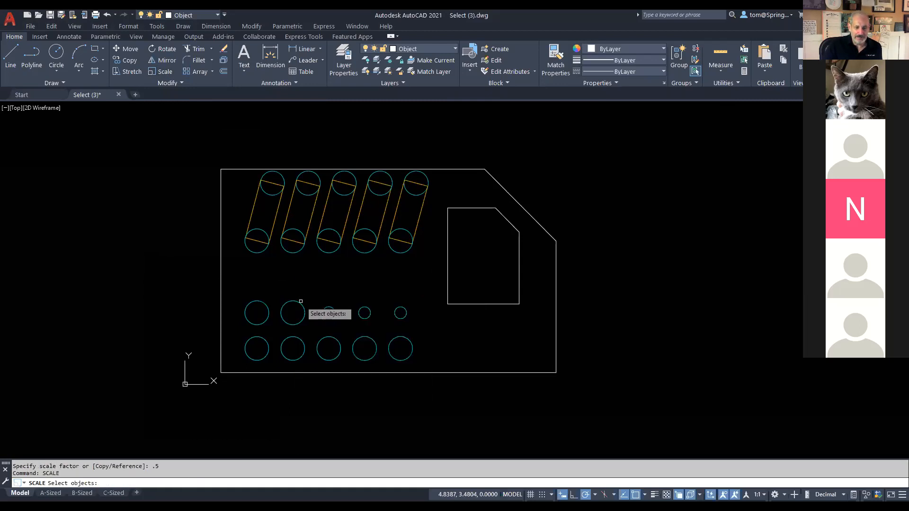
click(301, 305)
key(Return)
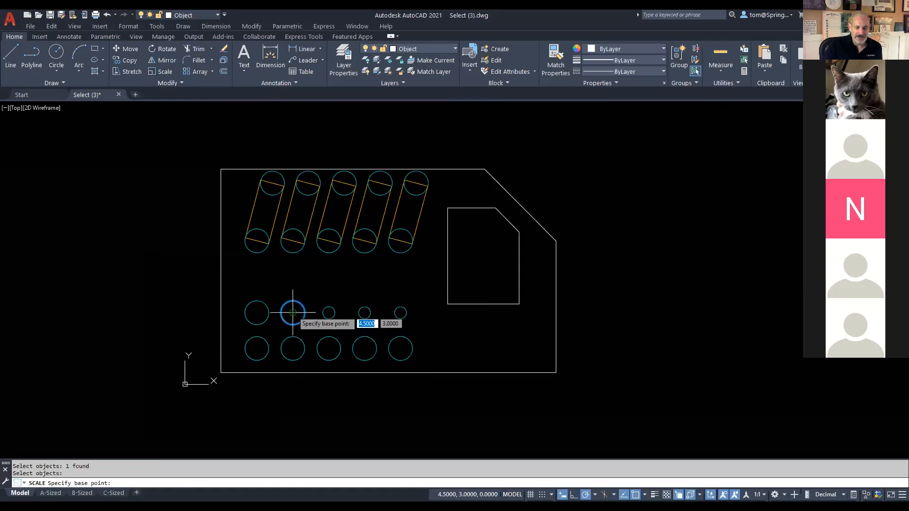
click(293, 312)
text(.5)
key(Return)
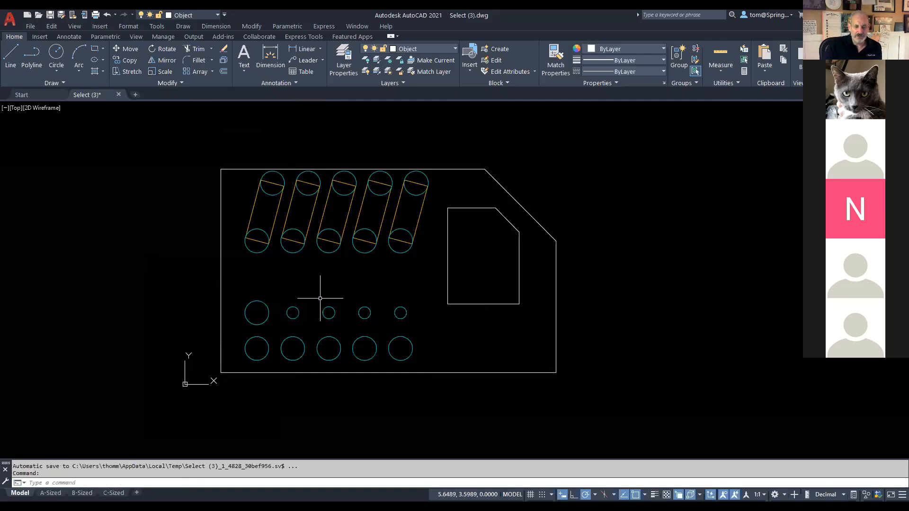
Step: Scale the first upper-row circle by .5 about its centre
right_click(325, 288)
click(393, 295)
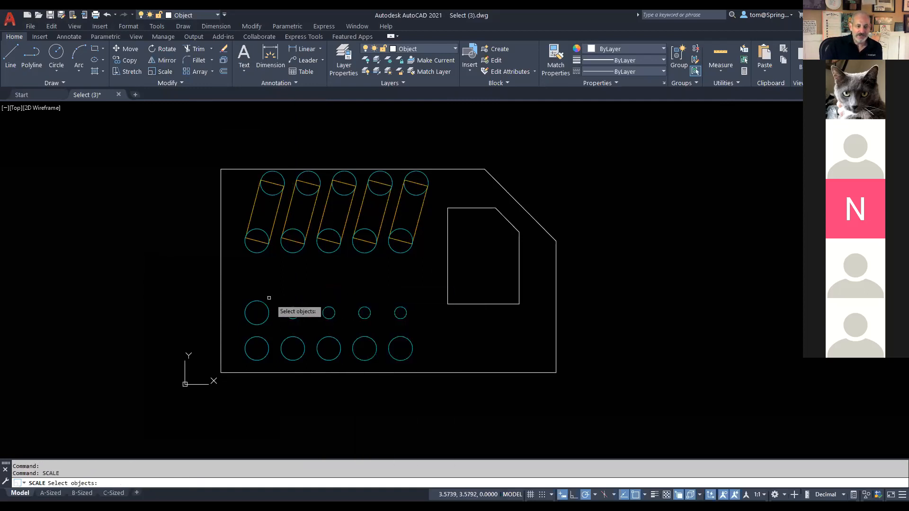
click(265, 304)
key(Return)
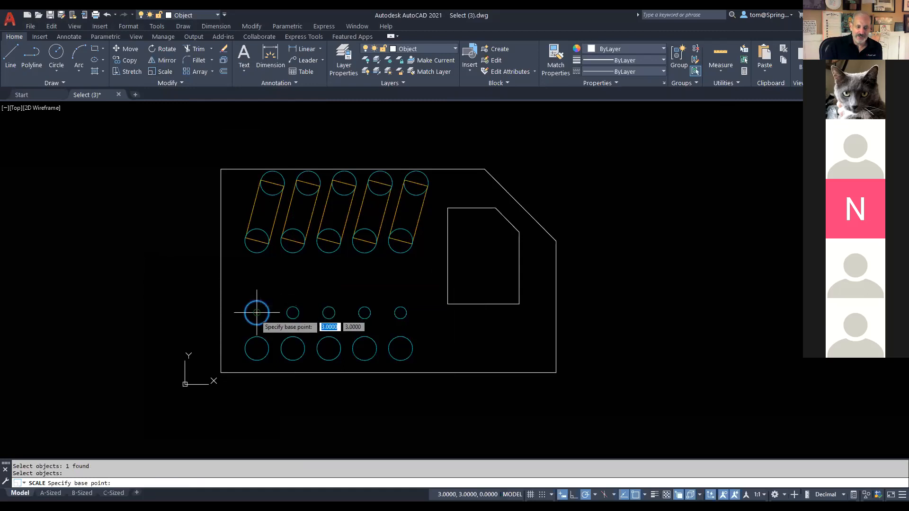
click(257, 313)
text(.5)
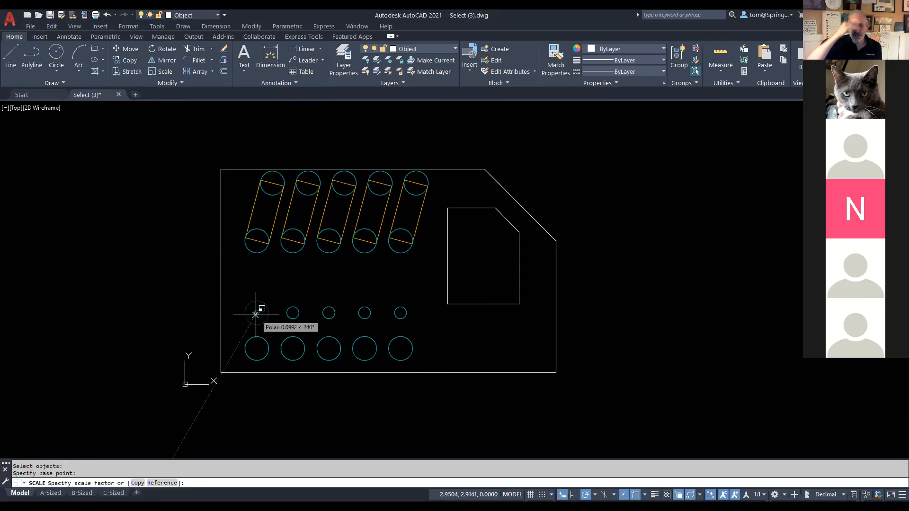
key(Return)
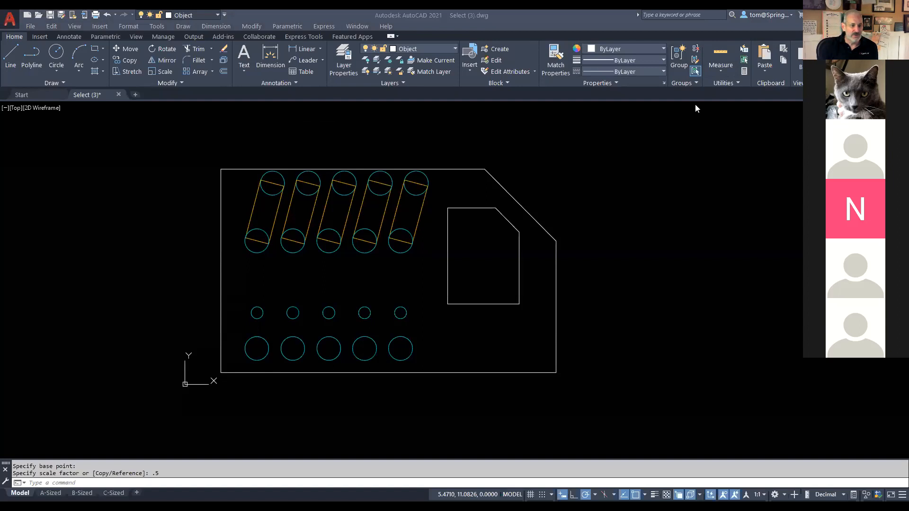
mouse_move(180, 56)
mouse_down()
mouse_move(155, 49)
mouse_move(177, 67)
mouse_move(180, 55)
mouse_move(134, 223)
mouse_up()
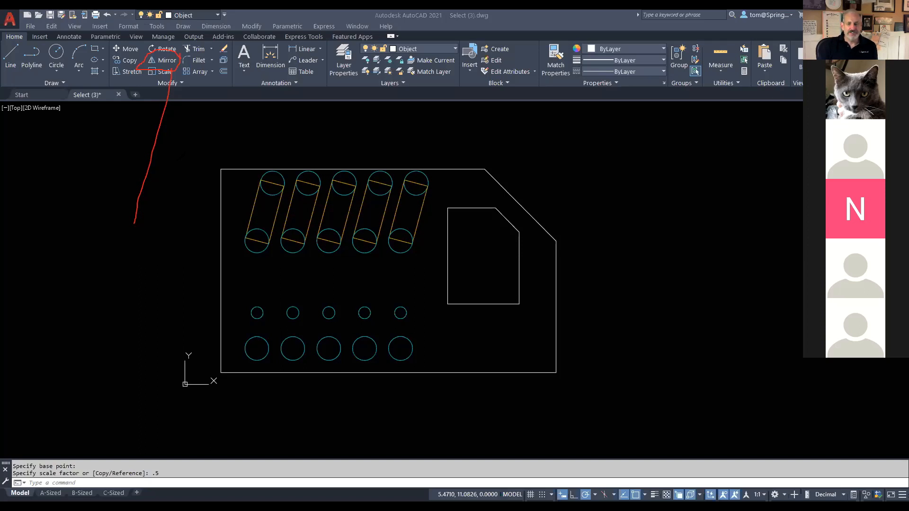
Step: Zoom out and pan so the plate sits at the left, with empty space to its right
right_click(577, 85)
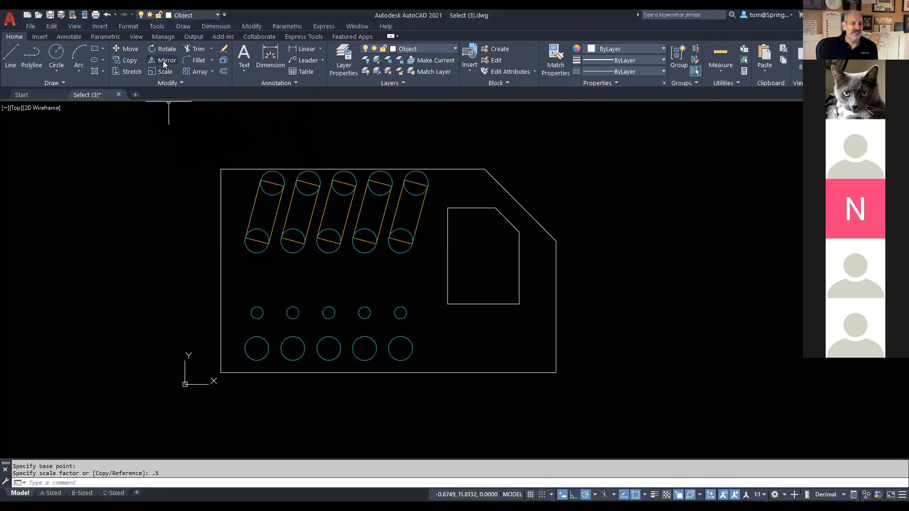
scroll(473, 138, down, 2)
middle_drag(473, 138, 447, 200)
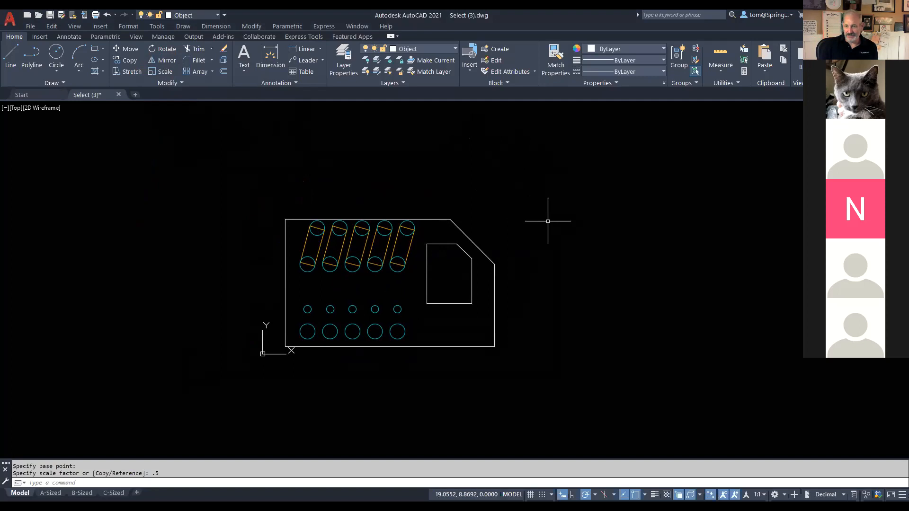
scroll(548, 220, up, 5)
scroll(548, 221, down, 7)
scroll(548, 221, up, 4)
scroll(548, 221, down, 4)
scroll(547, 221, up, 2)
mouse_move(548, 222)
middle_down()
mouse_move(462, 221)
mouse_move(435, 241)
middle_up()
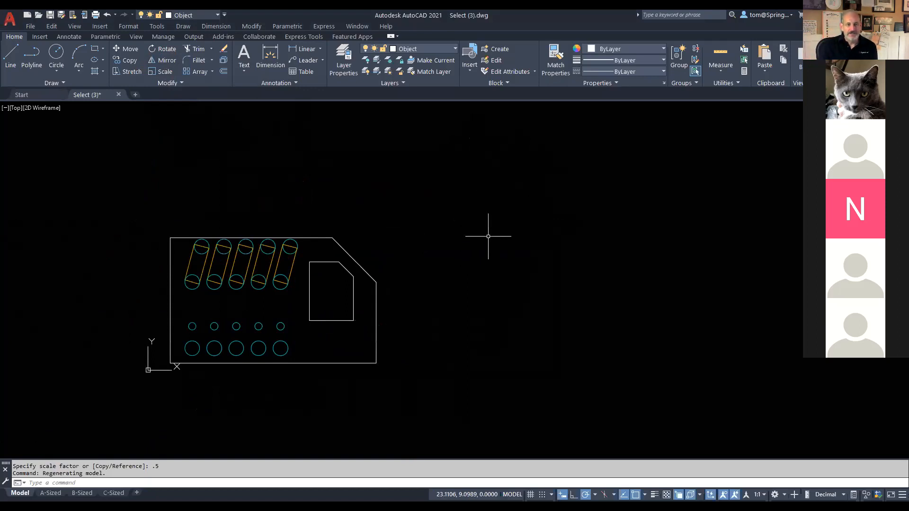
Step: Start MIRROR with all 31 plate objects selected by a crossing window
click(162, 62)
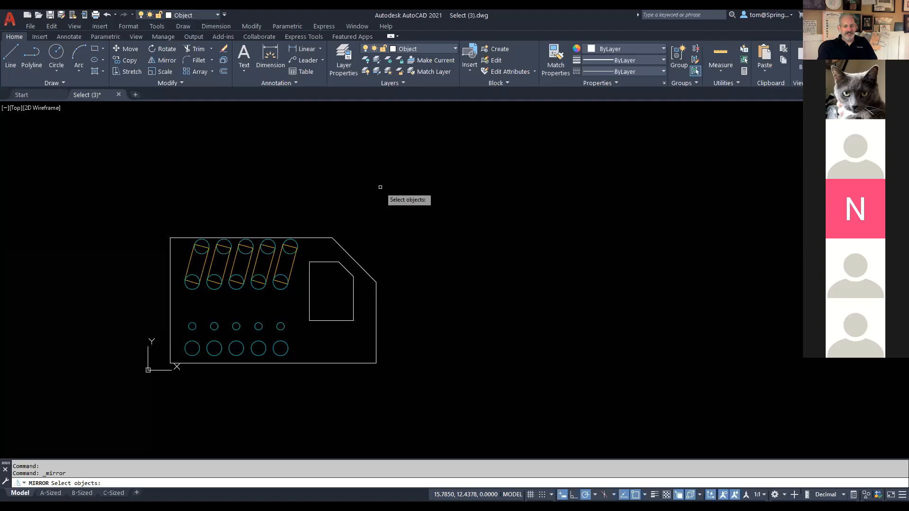
click(423, 201)
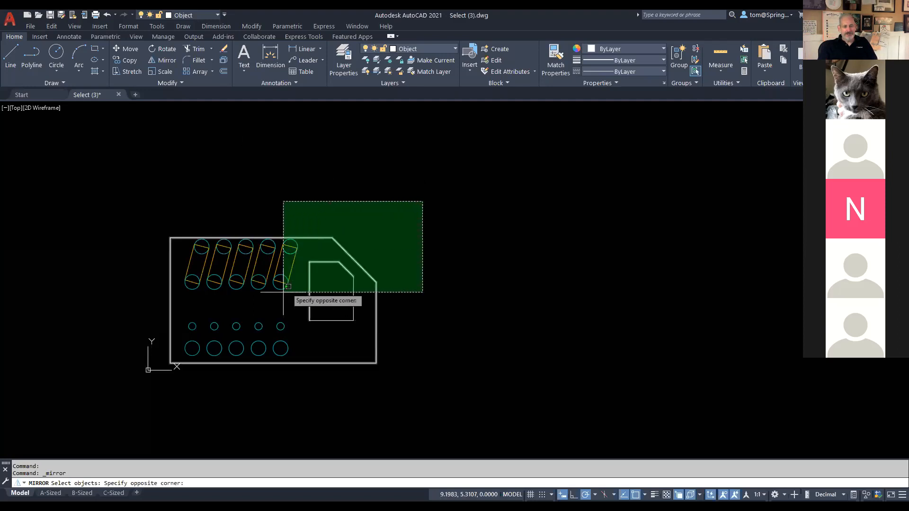
click(121, 410)
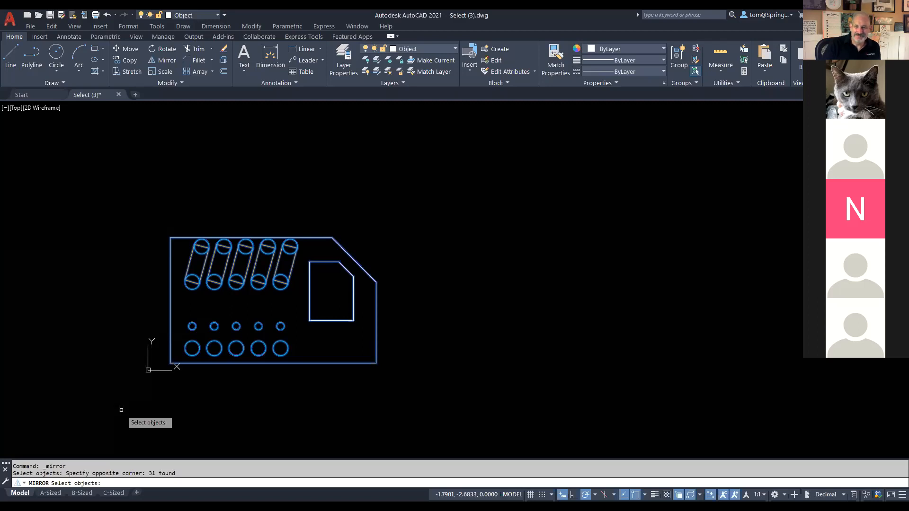
key(Return)
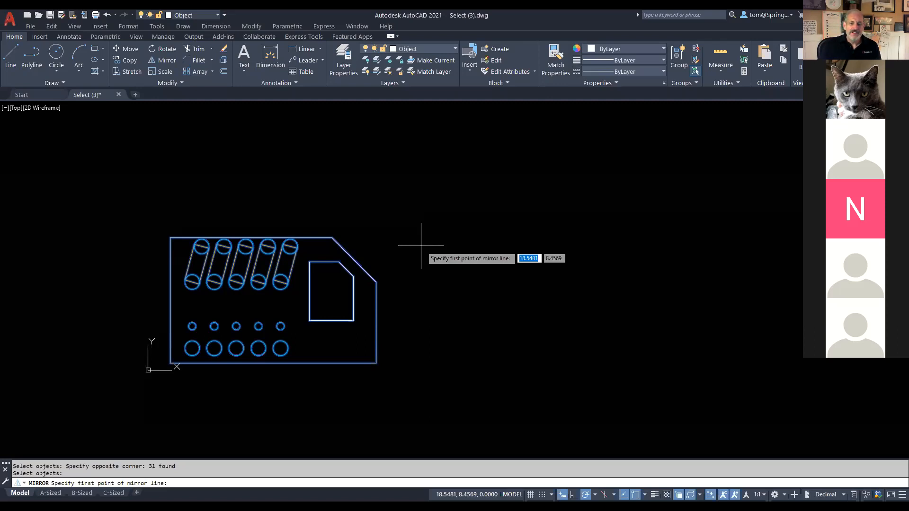
Step: Mirror the plate about its right edge's top and bottom corners, keeping the original
click(376, 283)
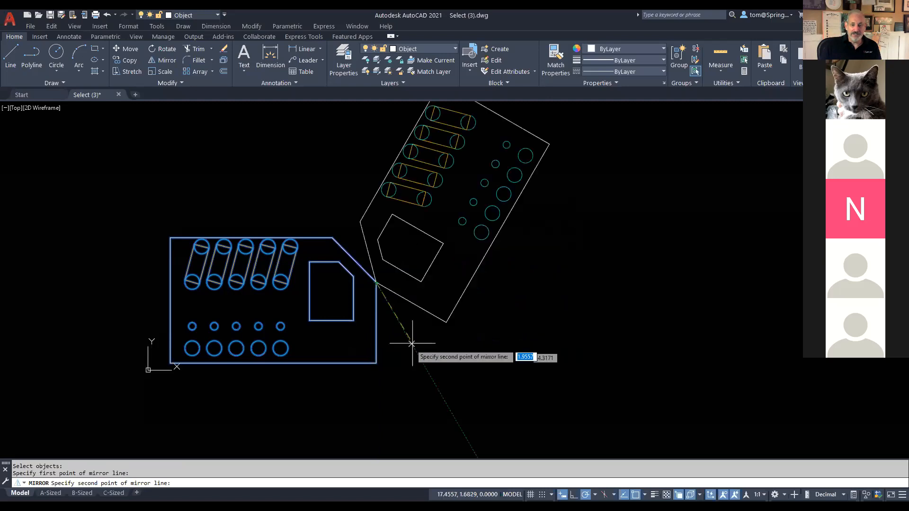
click(376, 363)
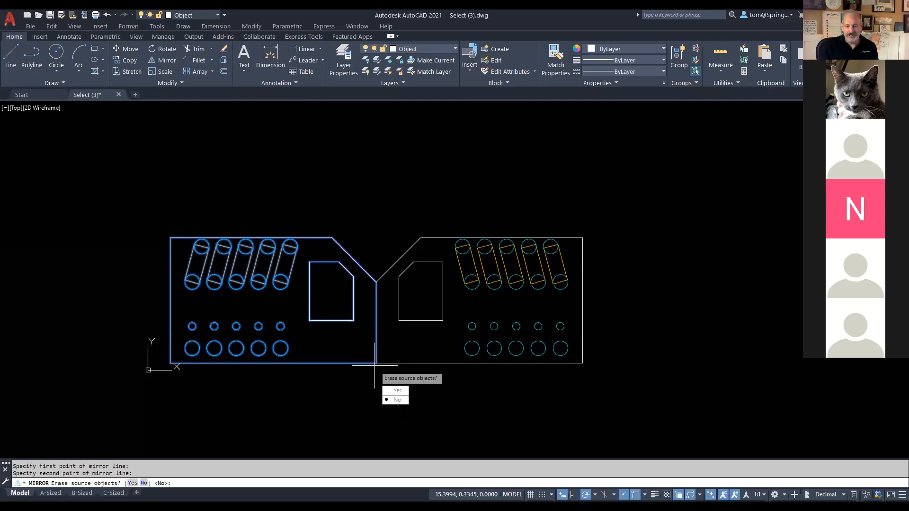
key(Return)
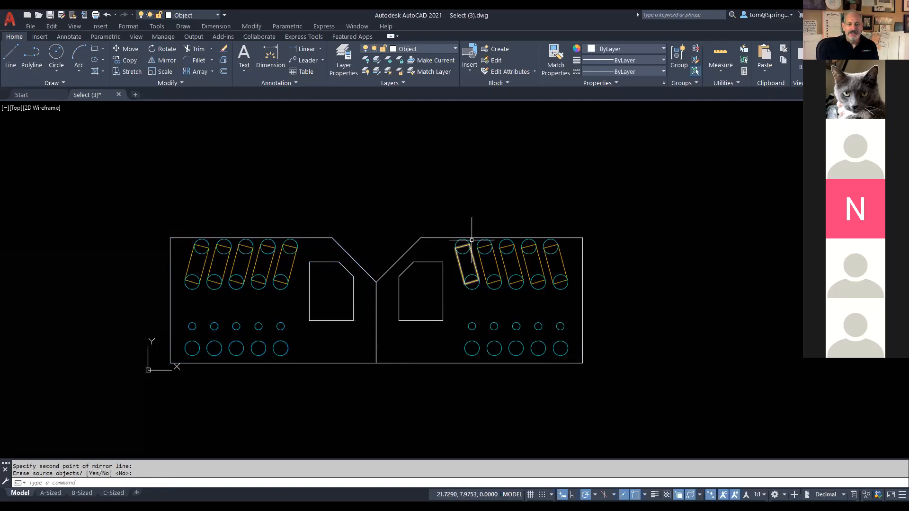
Step: Mirror both joined plates upward across their top edge, keeping the originals
scroll(513, 183, down, 2)
scroll(544, 173, down, 2)
mouse_move(544, 173)
middle_down()
mouse_move(467, 308)
mouse_move(449, 308)
middle_up()
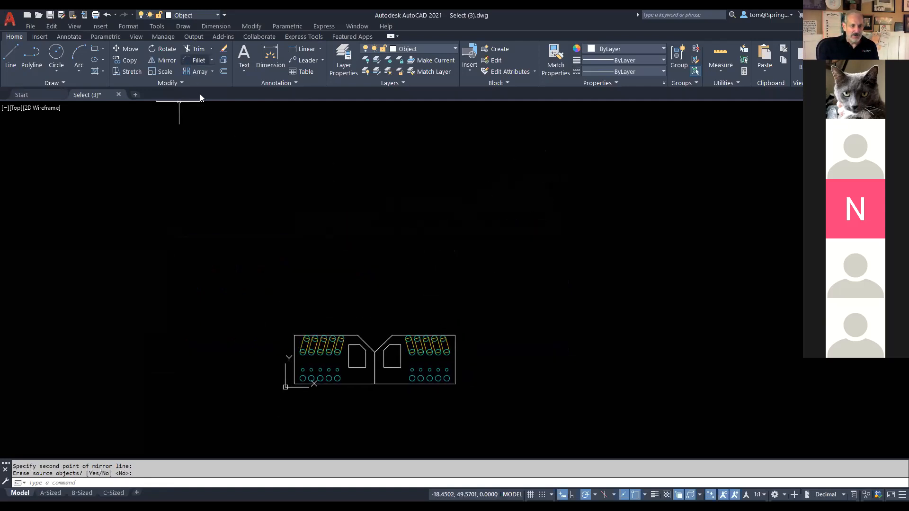
right_click(259, 140)
click(292, 147)
click(260, 299)
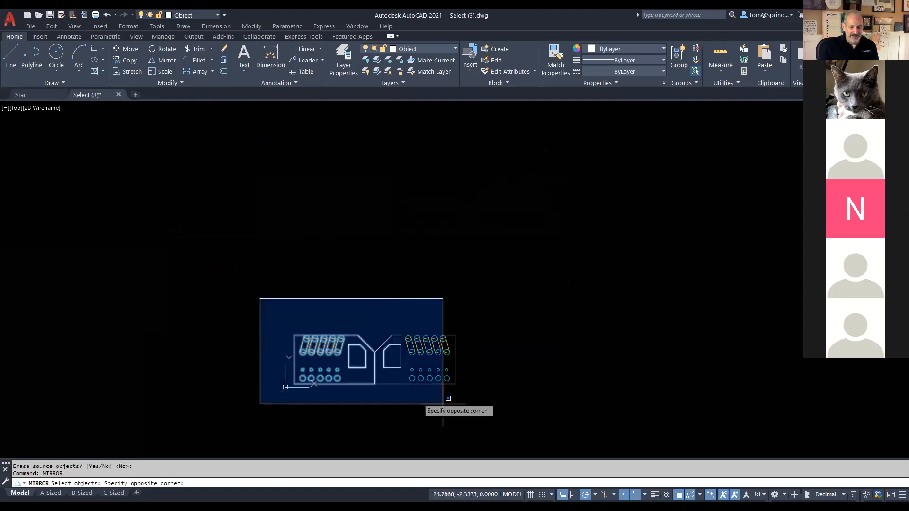
click(516, 436)
key(Return)
click(294, 337)
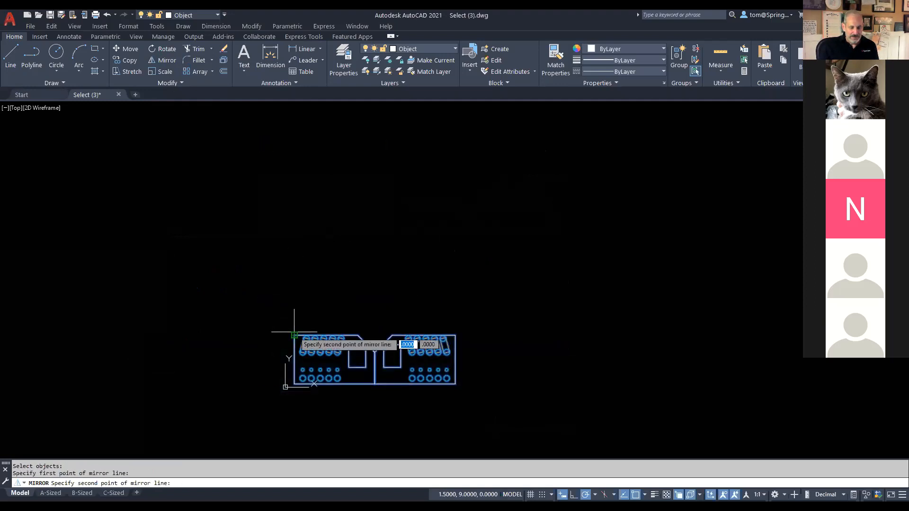
click(455, 335)
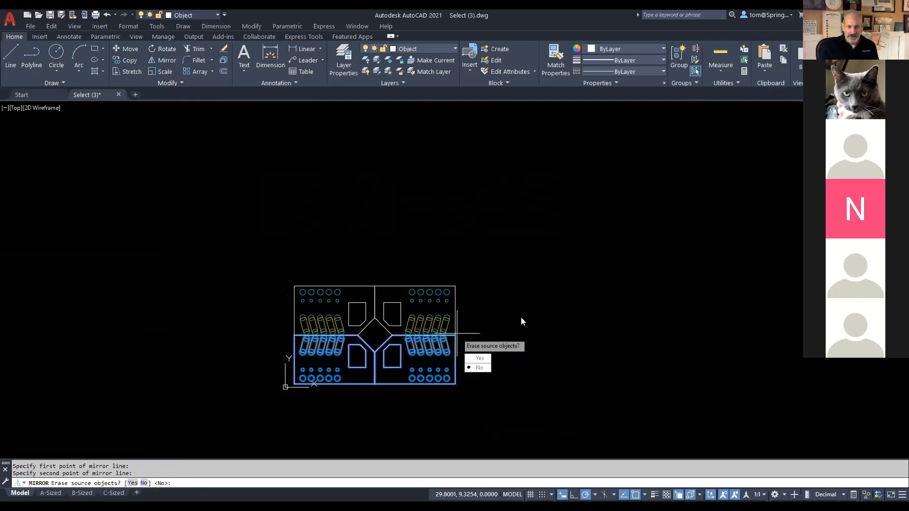
key(Return)
Step: Mirror all four plates upward across the layout's top edge, keeping the originals
right_click(453, 261)
click(473, 266)
click(274, 266)
click(518, 432)
key(Return)
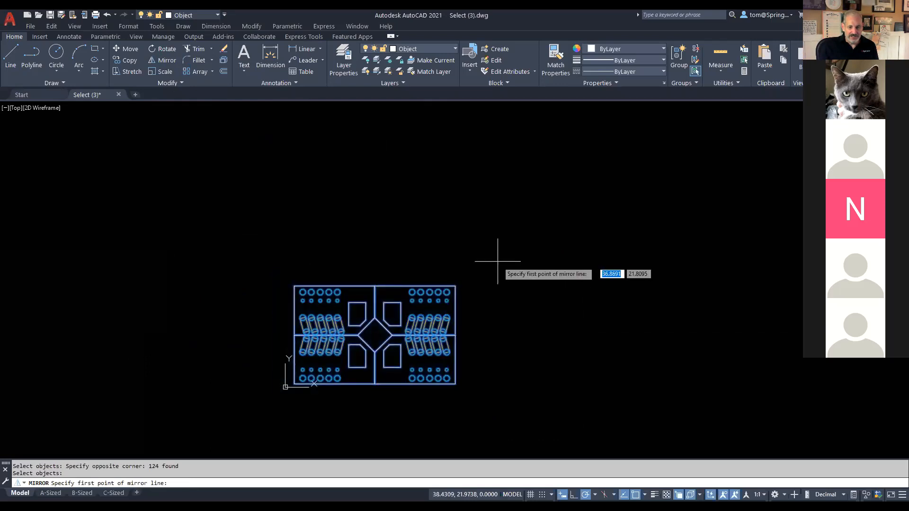
click(294, 285)
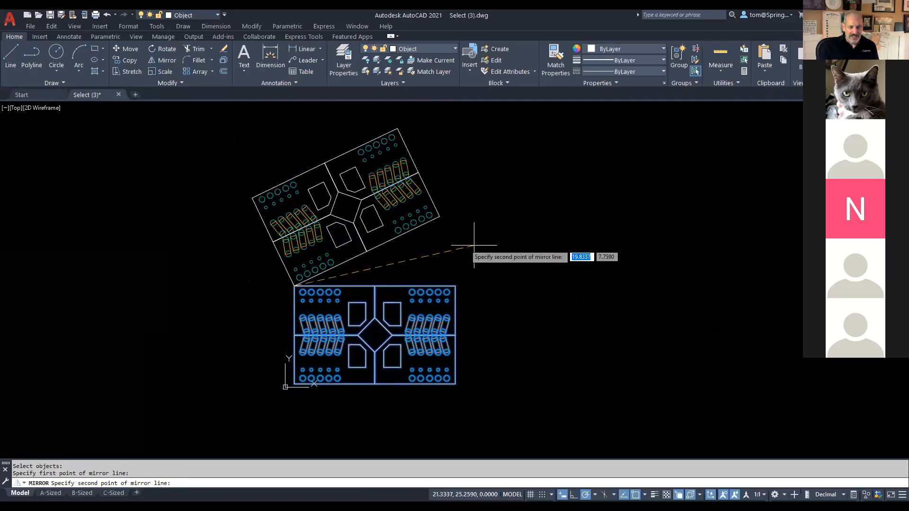
click(459, 286)
key(Return)
Step: Mirror the full 248-object grid upward across its top edge, keeping the originals
right_click(508, 155)
click(533, 162)
middle_drag(520, 194, 512, 227)
click(245, 192)
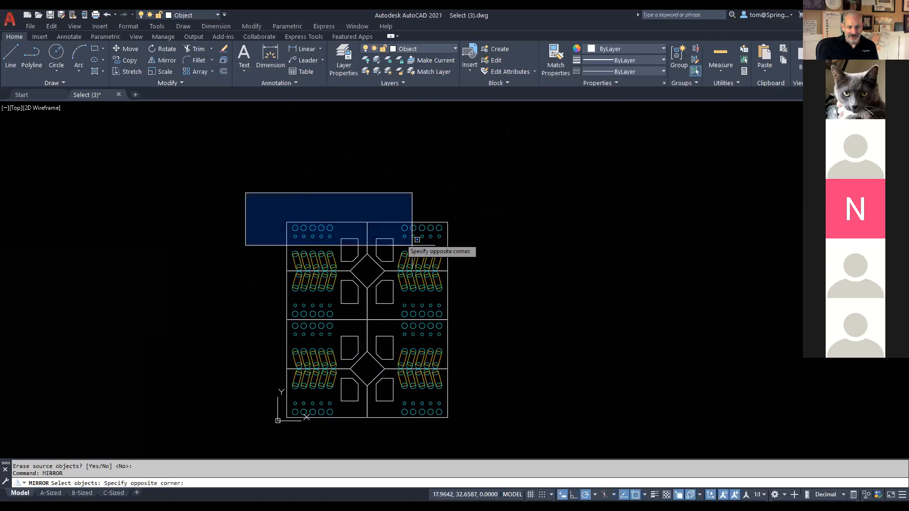
click(489, 430)
key(Return)
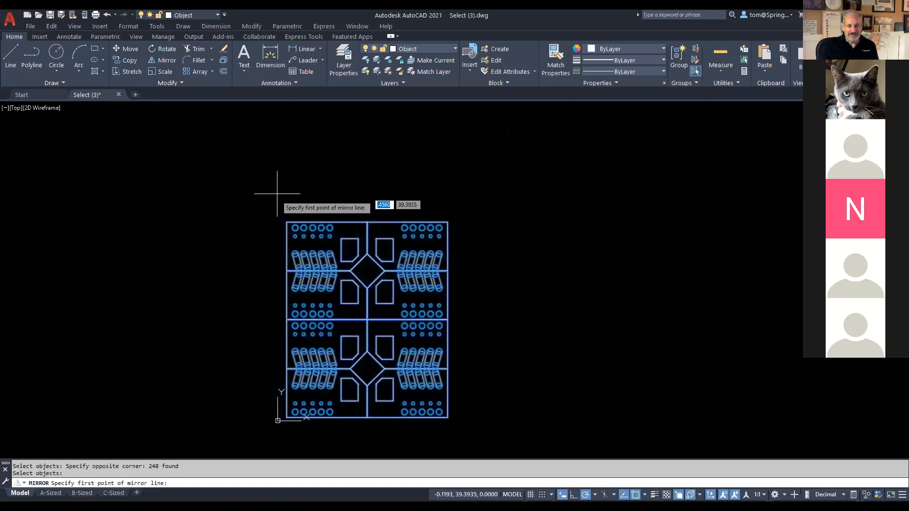
click(287, 222)
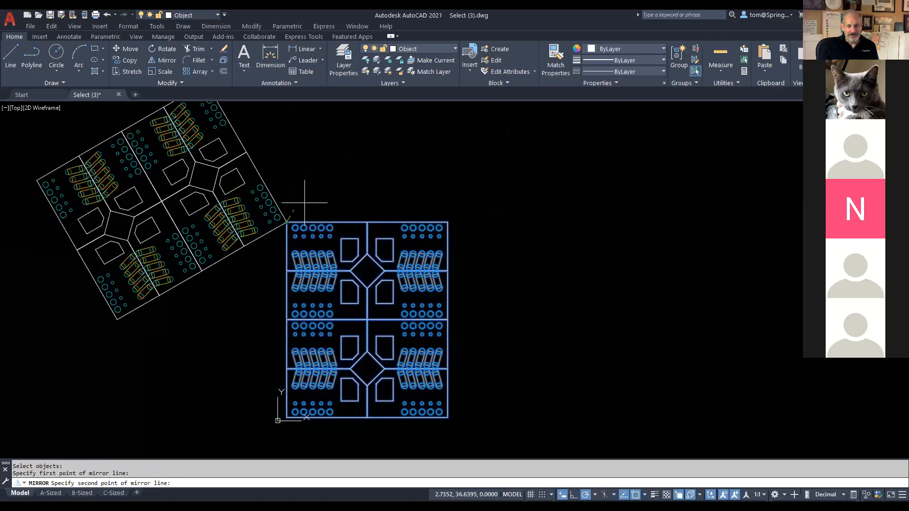
click(445, 223)
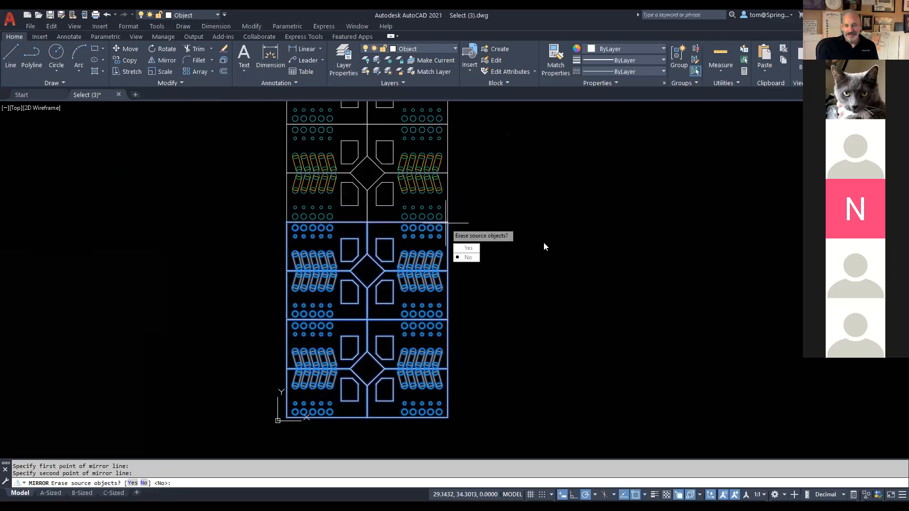
key(Return)
scroll(509, 205, down, 3)
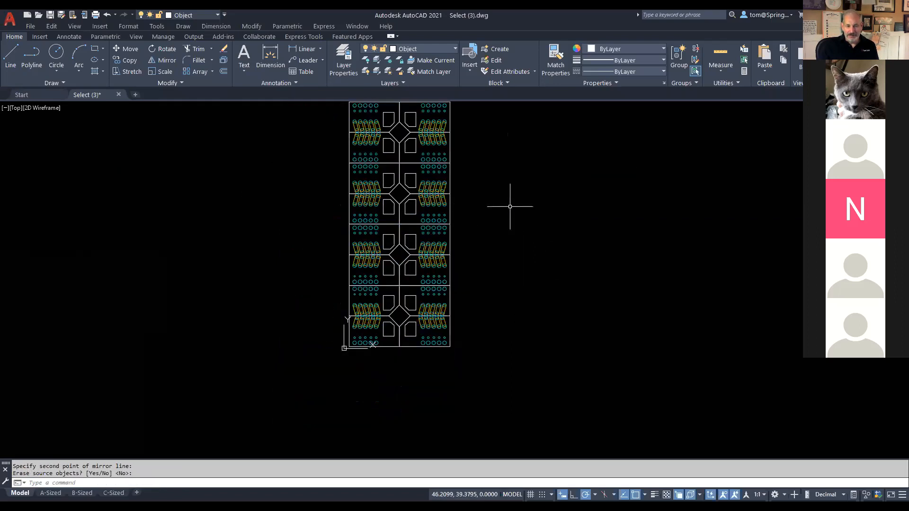
middle_drag(509, 205, 469, 237)
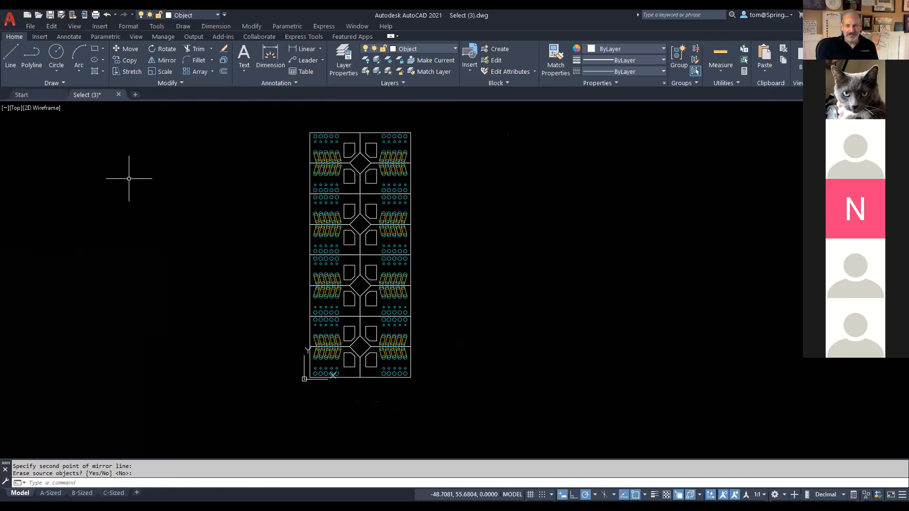
Step: Mirror all 496 cell objects across the grid's right edge, keeping the originals
click(162, 60)
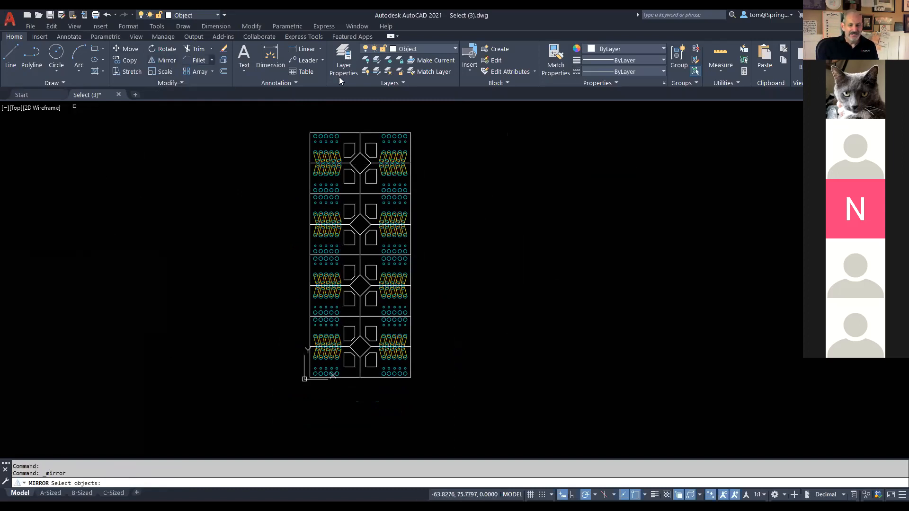
click(453, 115)
click(247, 436)
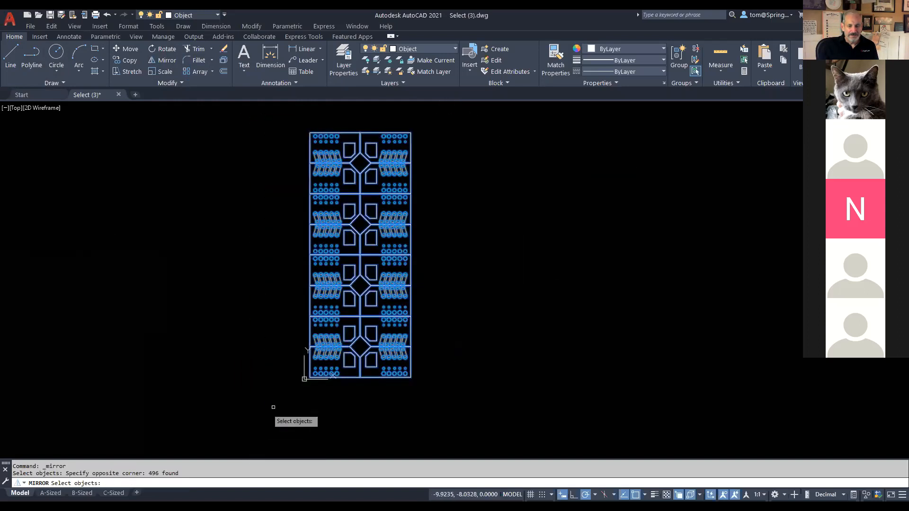
key(Return)
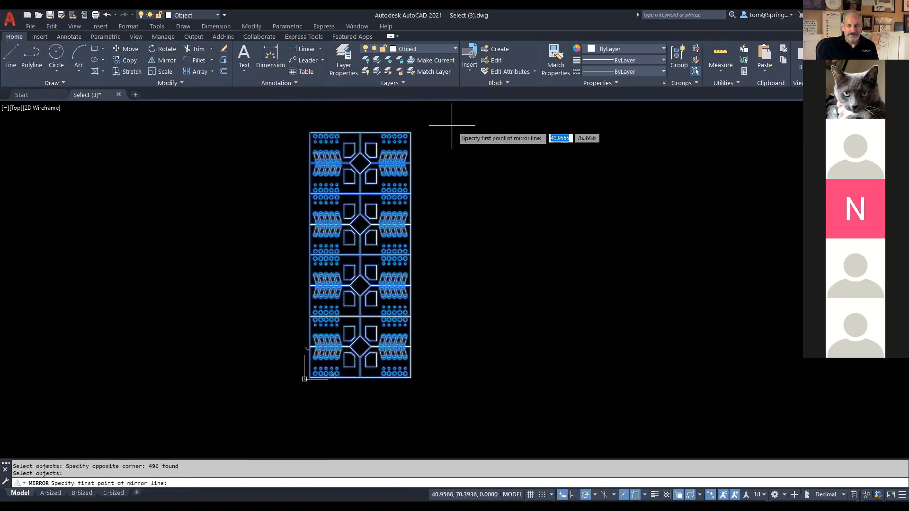
click(410, 133)
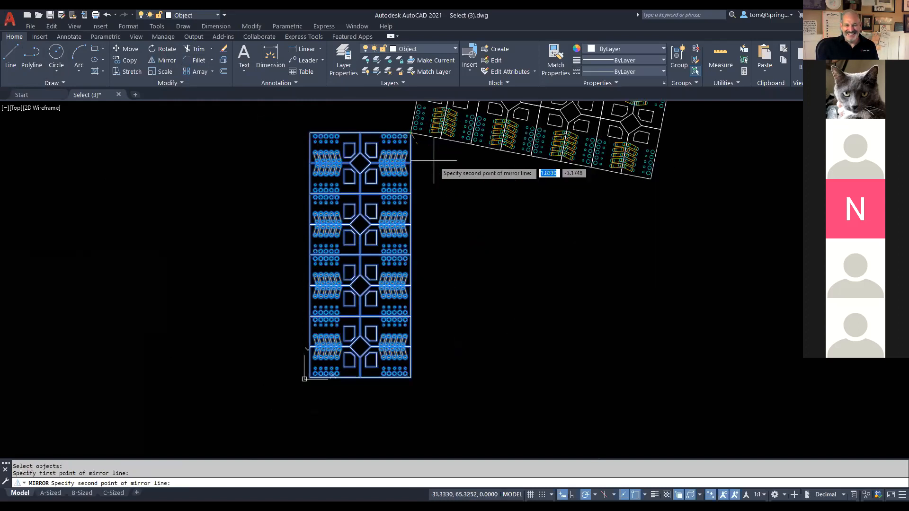
click(410, 377)
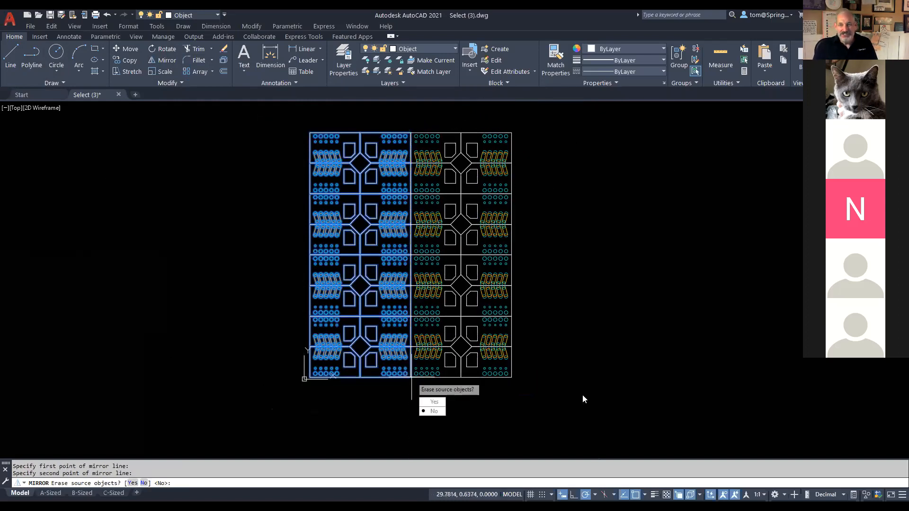
key(Return)
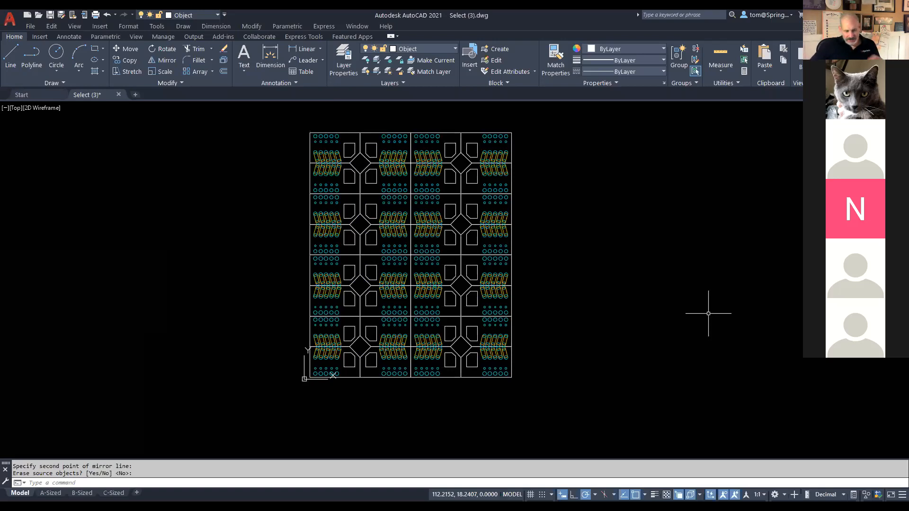
key(ctrl+z)
key(ctrl+z)
key(ctrl+z)
key(ctrl+z)
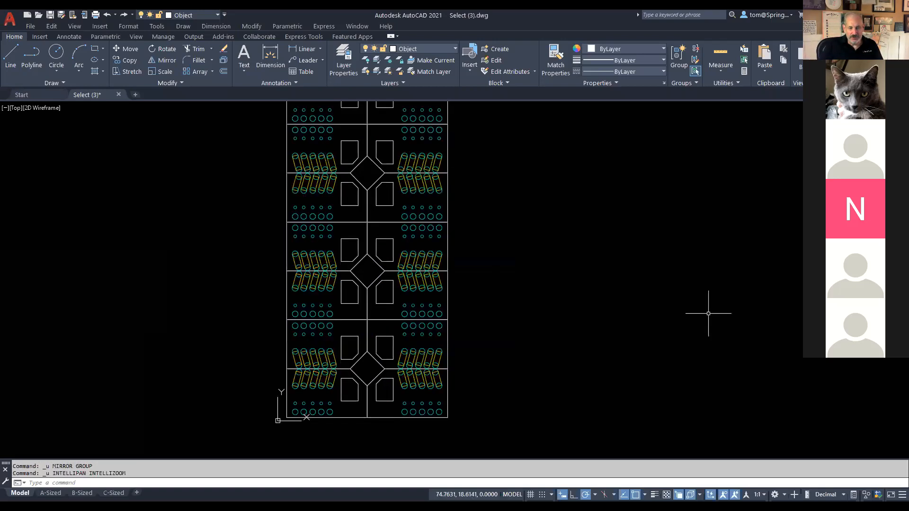
key(ctrl+z)
key(ctrl+z)
key(ctrl+z)
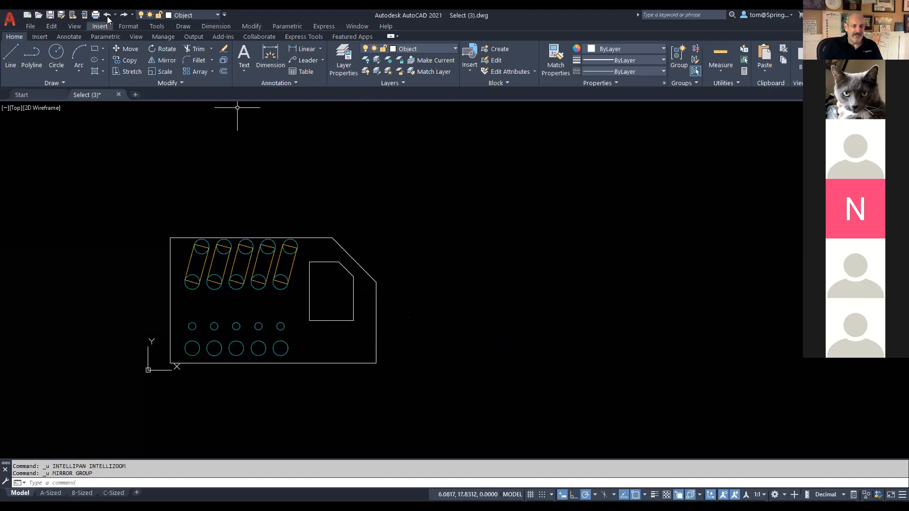
click(126, 14)
click(122, 14)
click(122, 15)
click(122, 14)
click(122, 14)
click(122, 14)
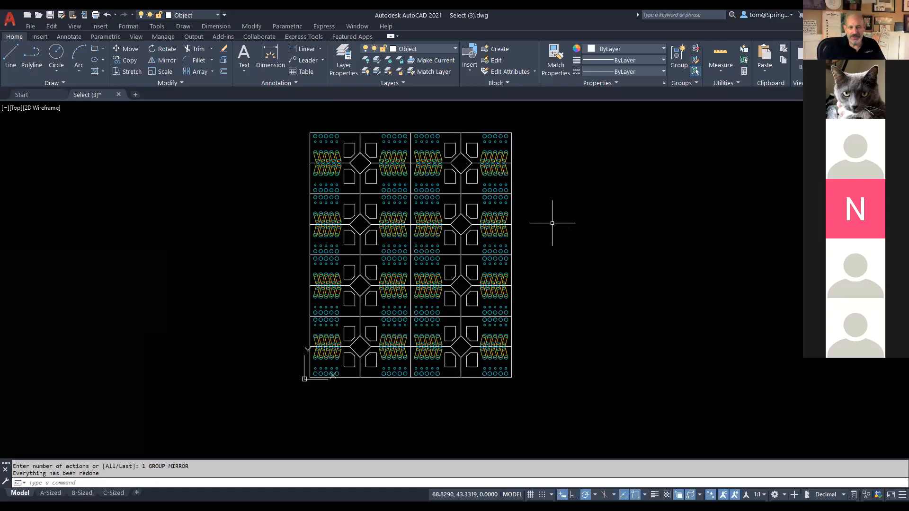
Step: Save the grid as Select-tom.dwg, then reopen Select (3).dwg from Recent Documents
scroll(403, 303, up, 4)
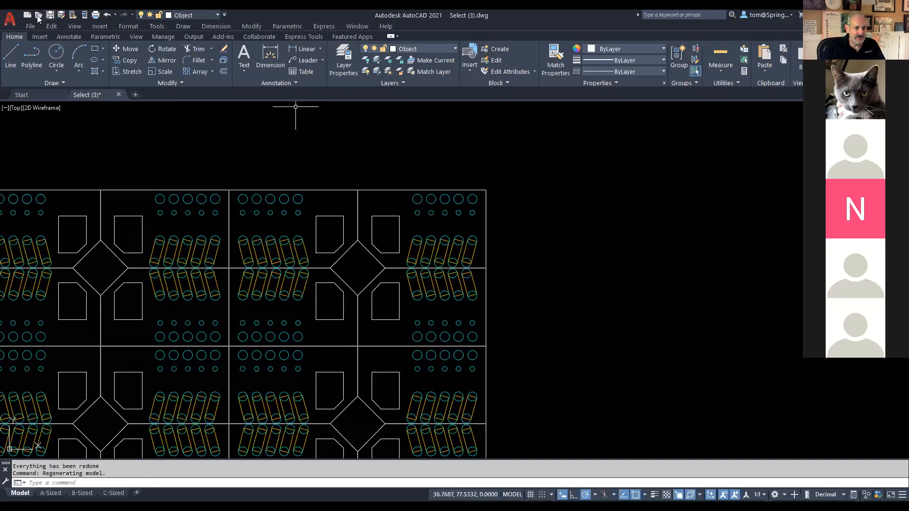
click(61, 15)
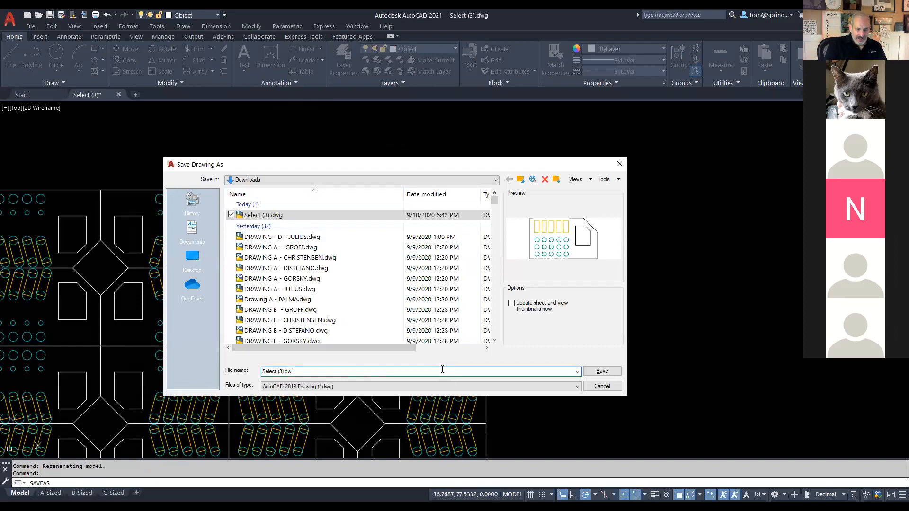
key(BackSpace)
key(BackSpace)
key(BackSpace)
key(BackSpace)
key(BackSpace)
key(BackSpace)
key(BackSpace)
text(-tom)
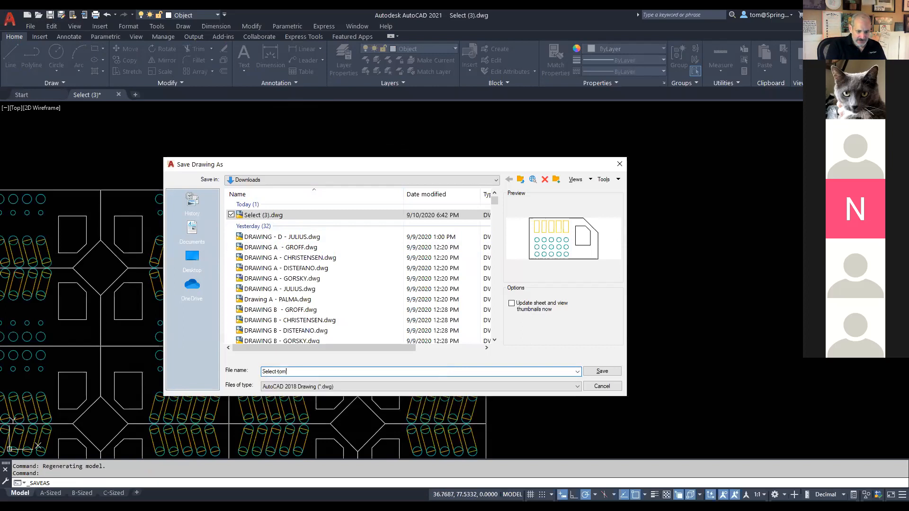
key(Return)
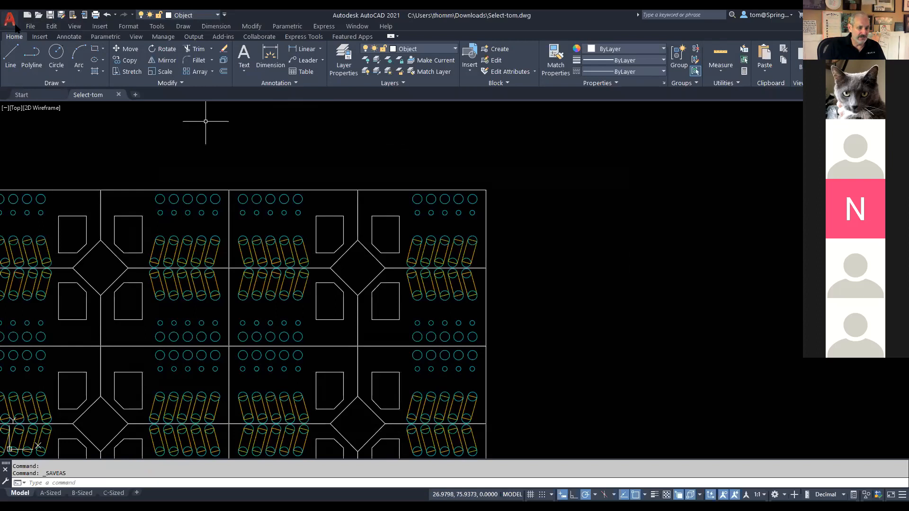
click(15, 23)
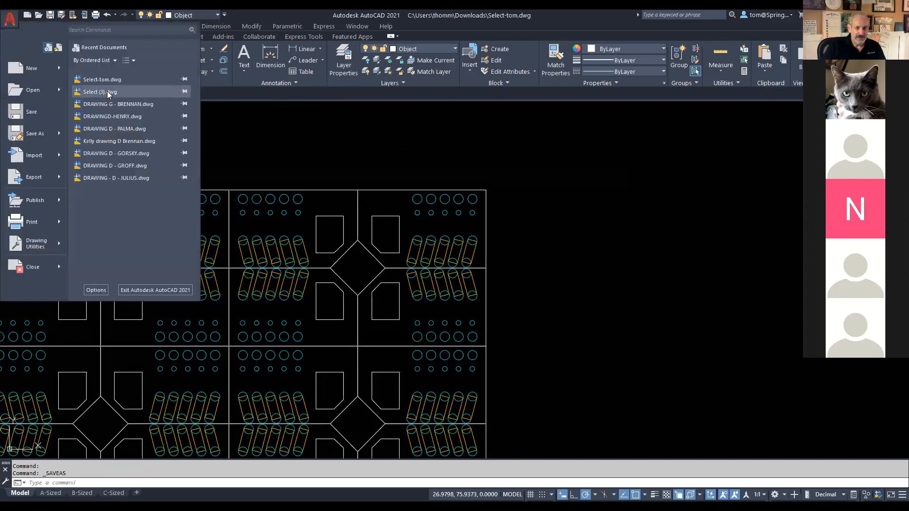
click(107, 91)
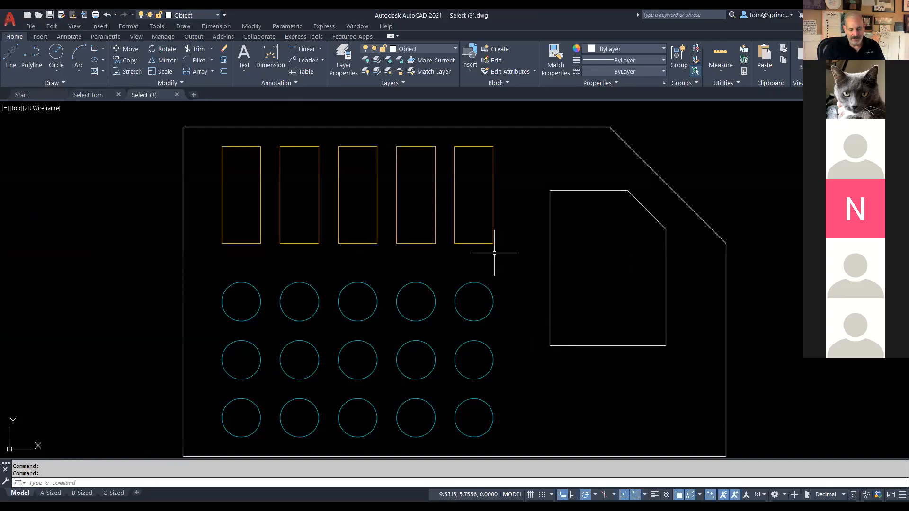
Step: Copy the top row of five circles with CO to the rectangles' top and bottom ends
text(CO)
key(Return)
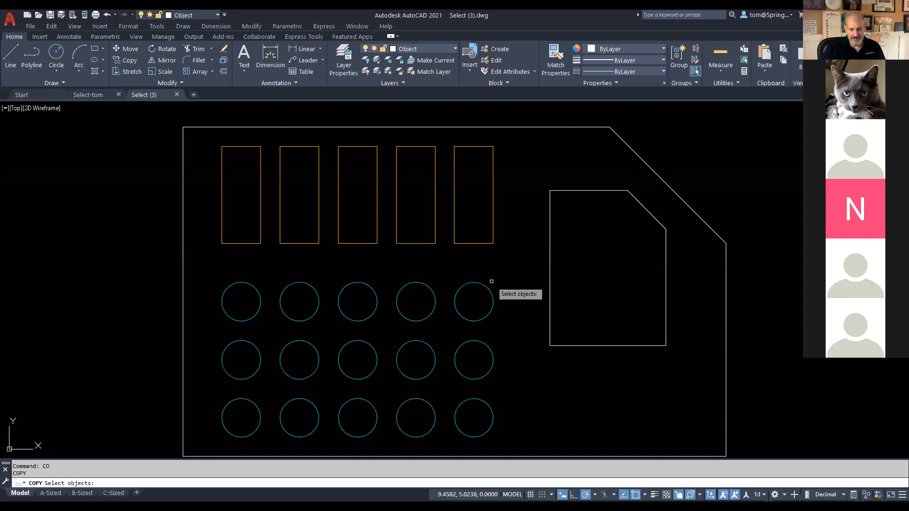
click(492, 279)
click(233, 304)
key(Return)
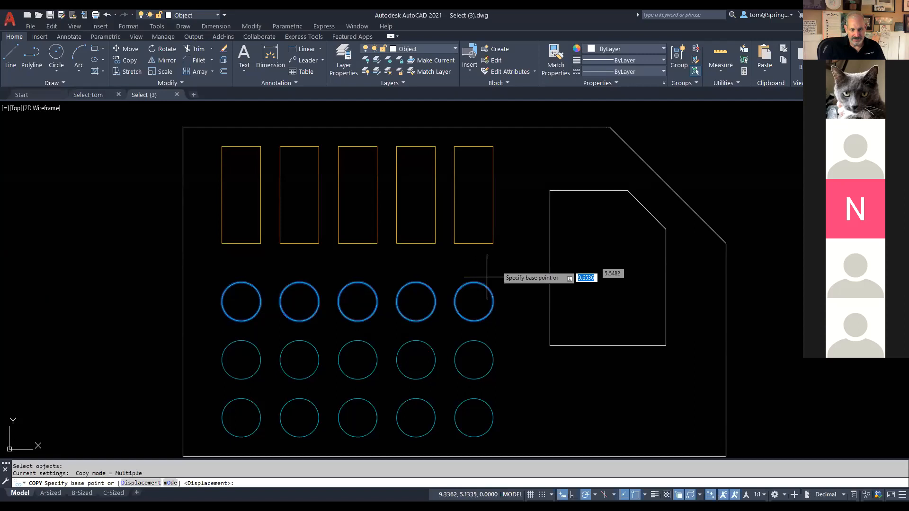
click(473, 302)
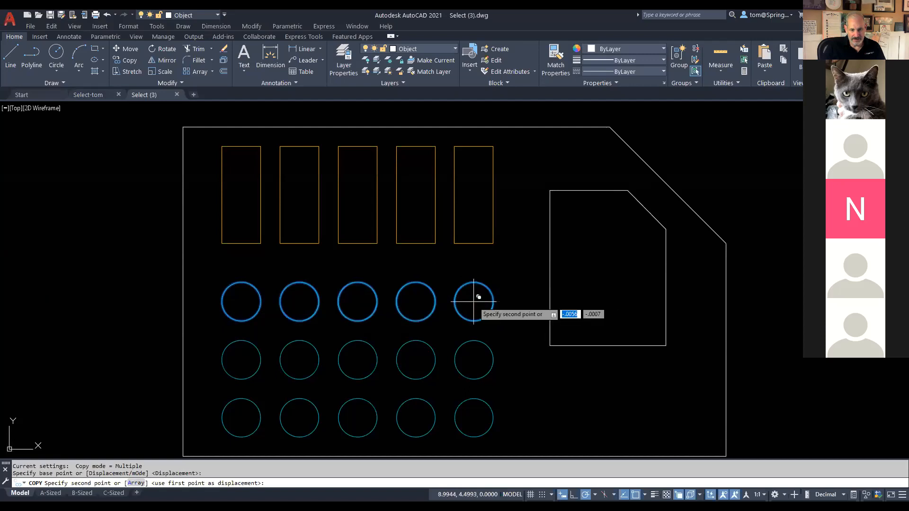
click(473, 146)
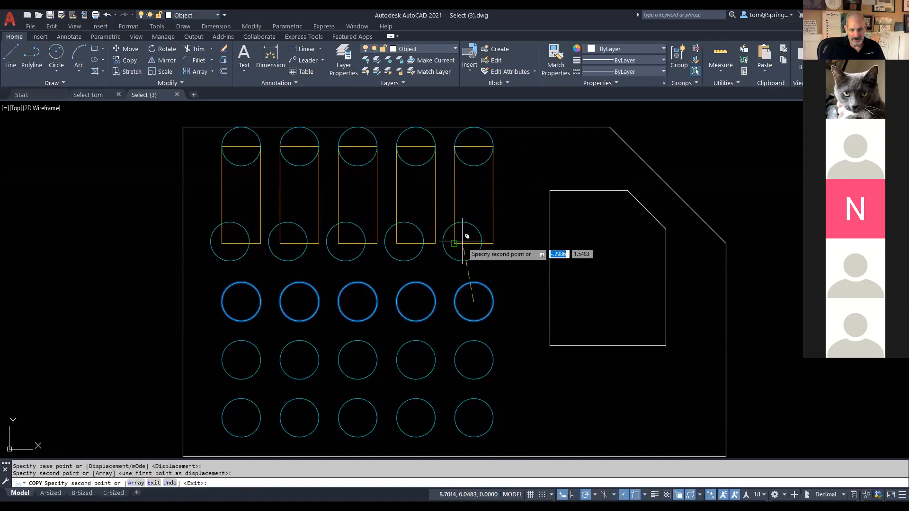
click(473, 244)
key(Escape)
key(Escape)
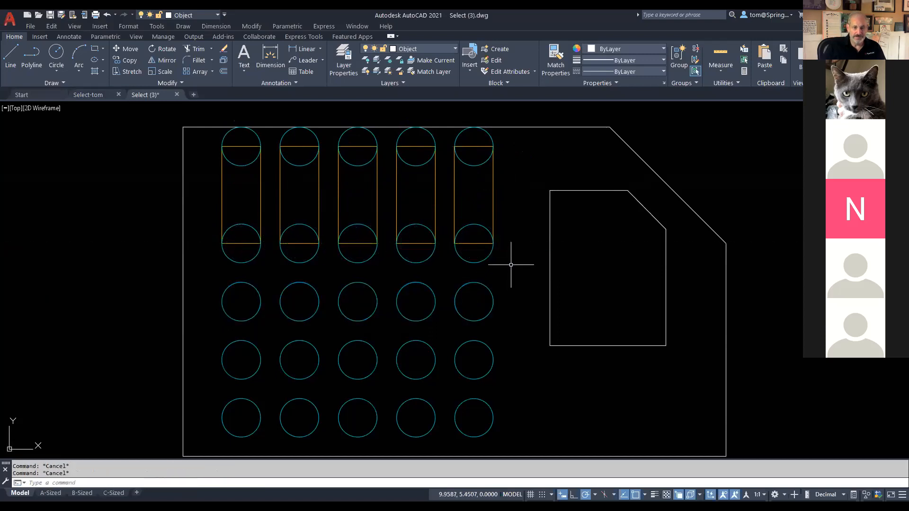
click(165, 49)
Step: Rotate the rightmost slot's two circles and rectangle 345° about its bottom midpoint
click(490, 134)
click(492, 173)
click(480, 228)
key(Return)
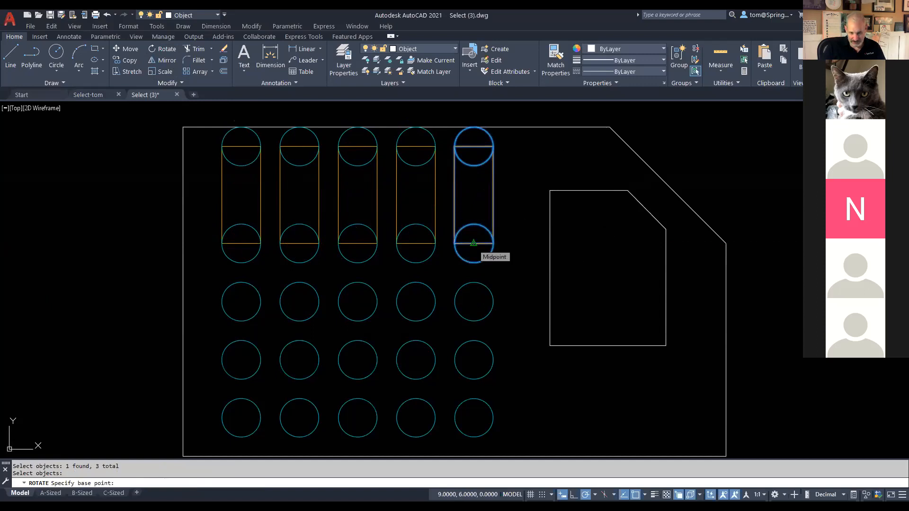
click(474, 243)
text(345)
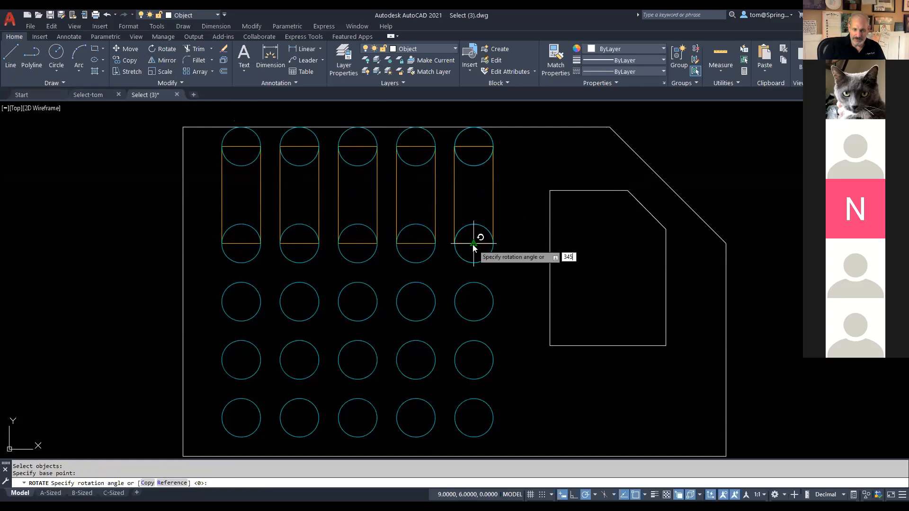
key(Return)
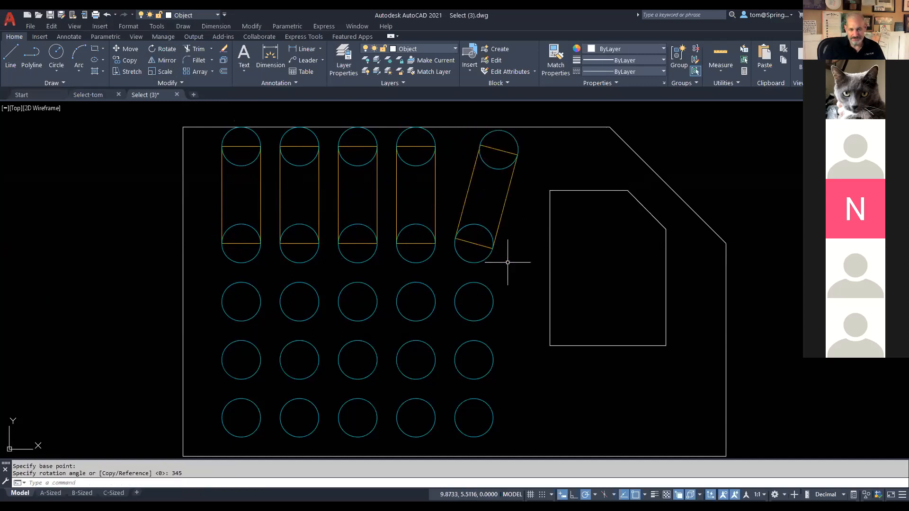
Step: Look over the drawing's shortcut menu for recent input, then restart the Rotate command
right_click(455, 149)
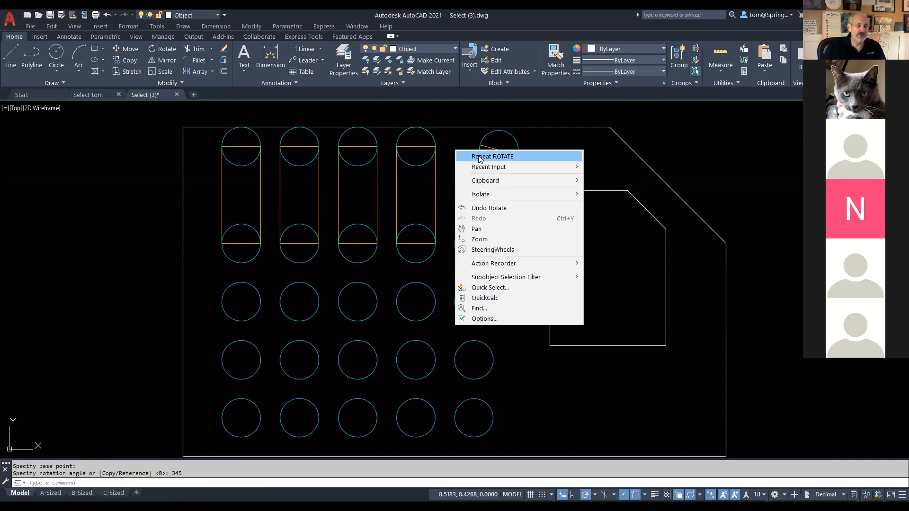
key(Escape)
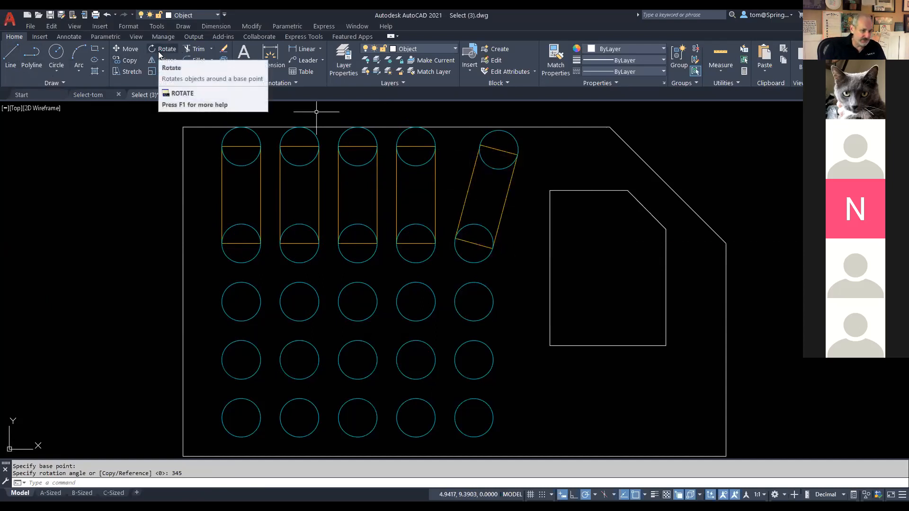
right_click(534, 210)
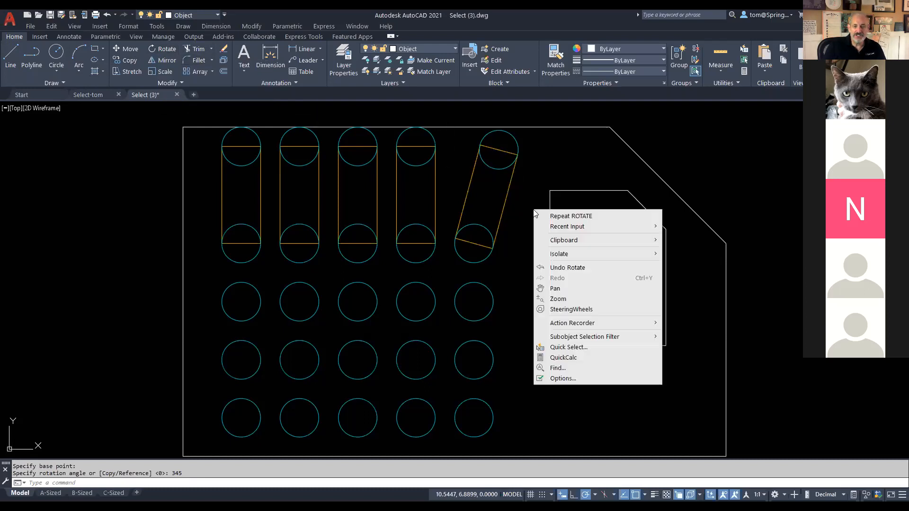
mouse_move(576, 230)
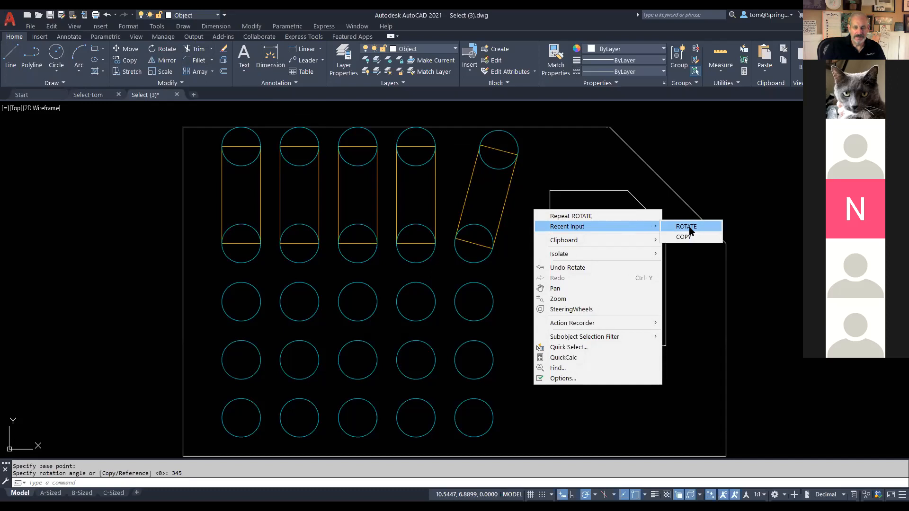
click(232, 98)
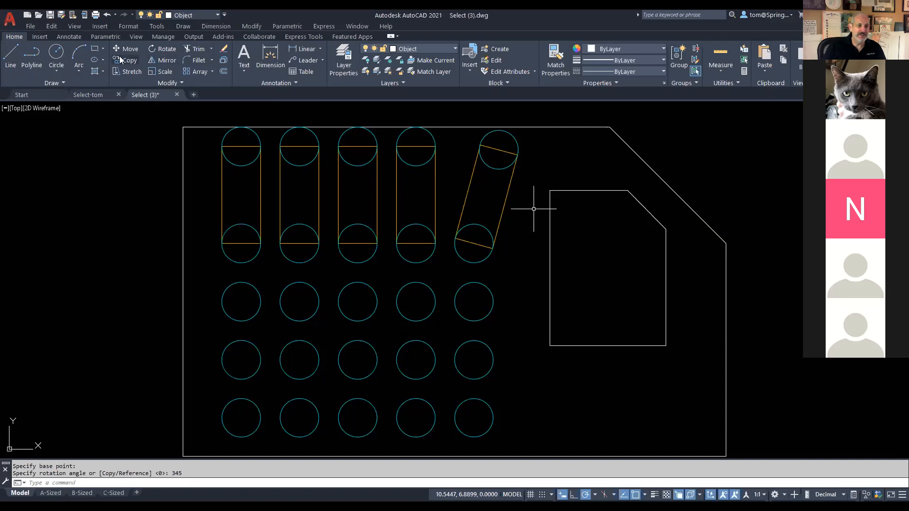
click(165, 52)
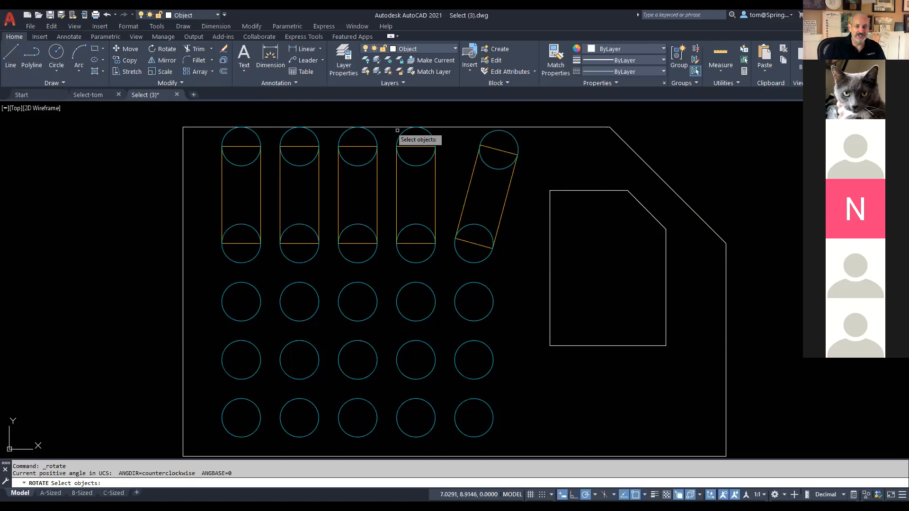
Step: Rotate the fourth slot's circles and rectangle 345° about the bottom circle centre, then undo it
click(434, 138)
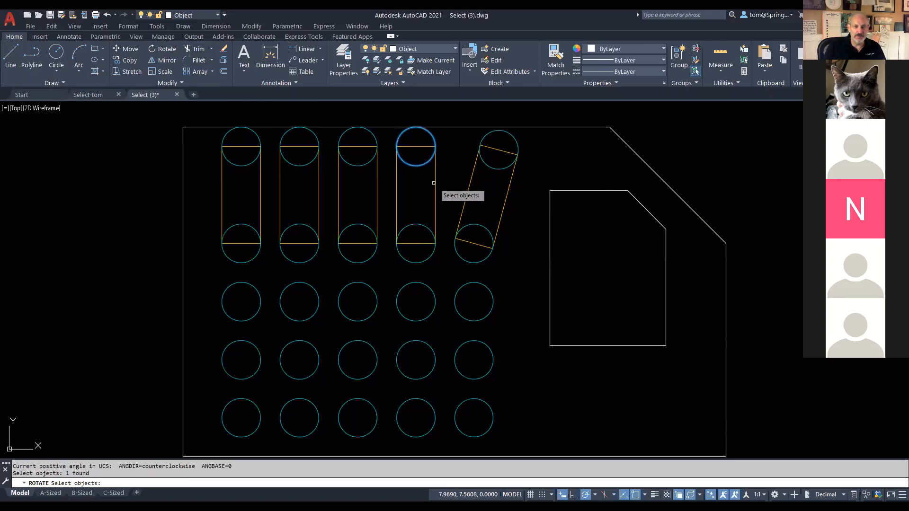
click(435, 182)
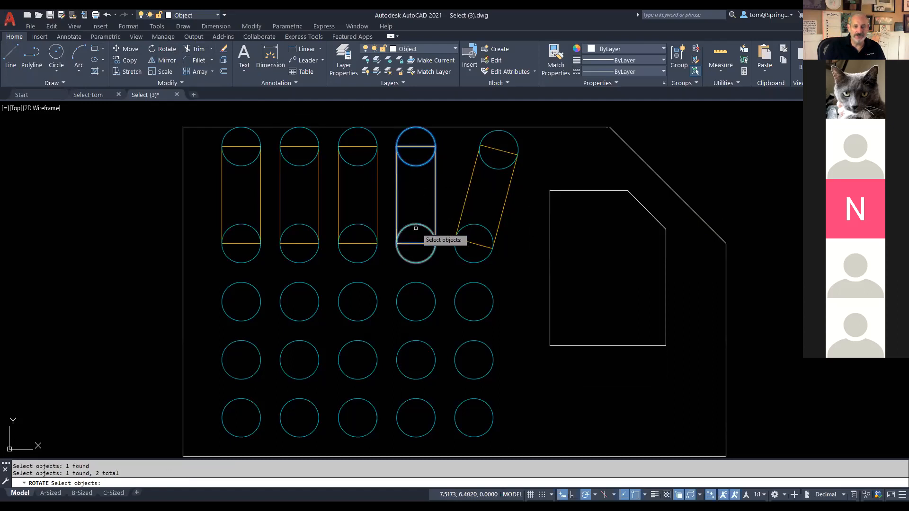
click(416, 225)
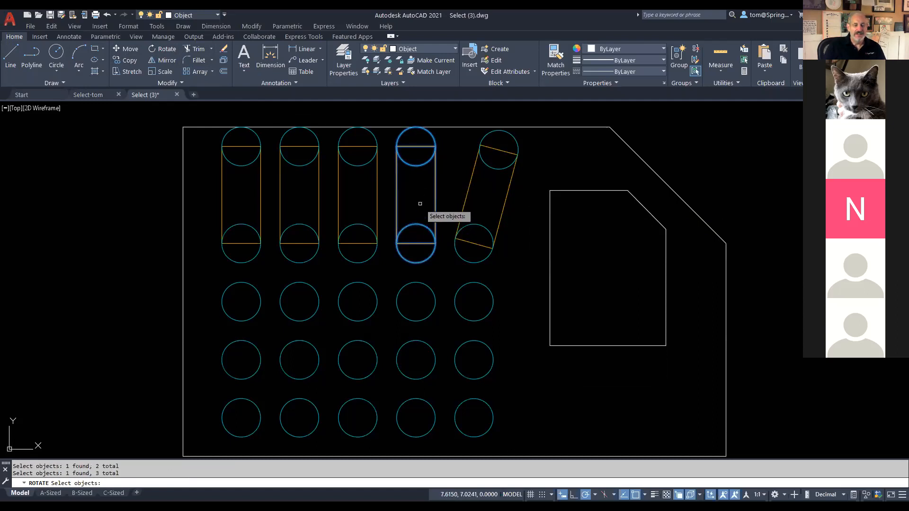
key(Return)
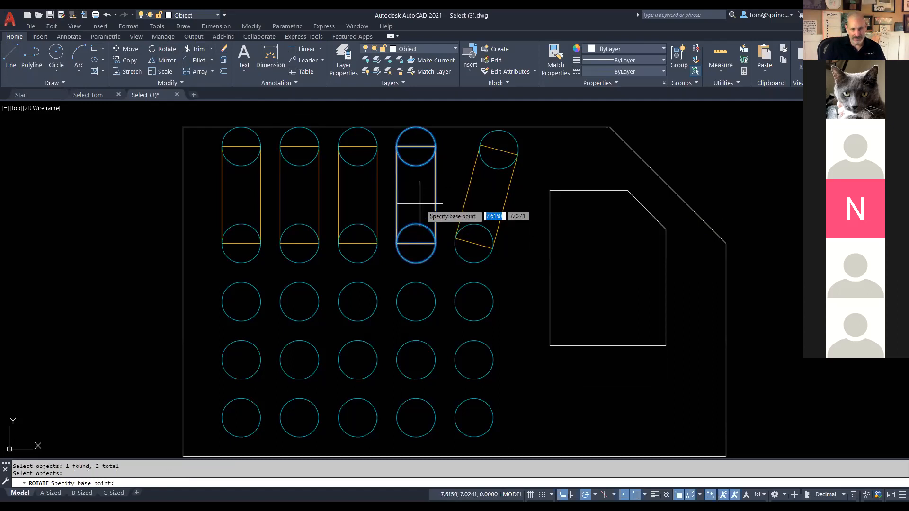
click(415, 244)
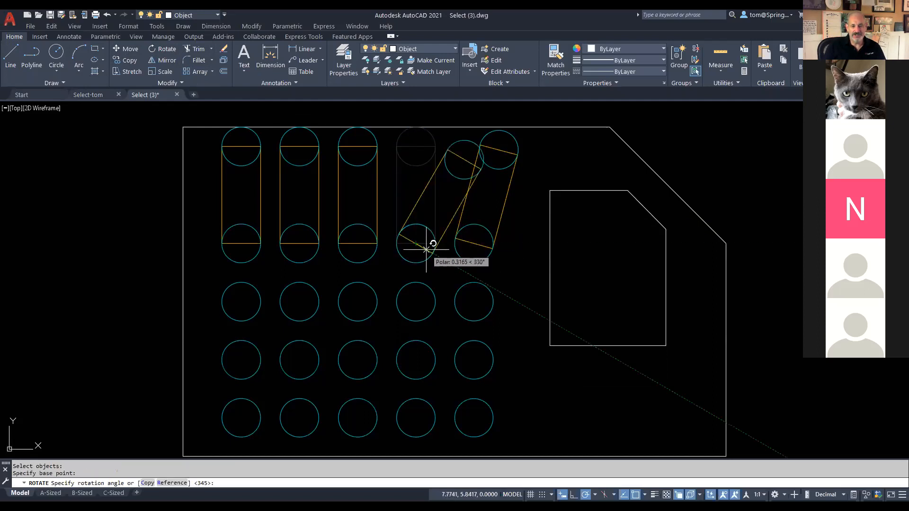
text(345)
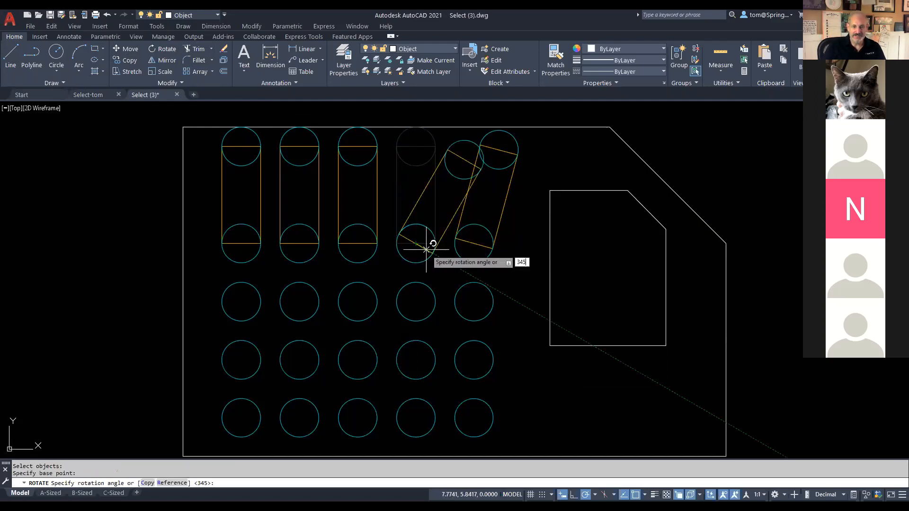
key(Return)
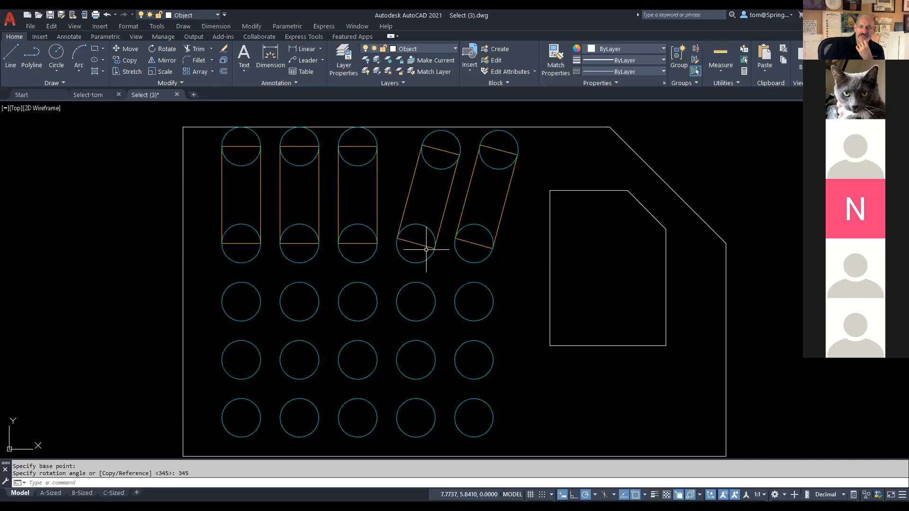
key(ctrl+z)
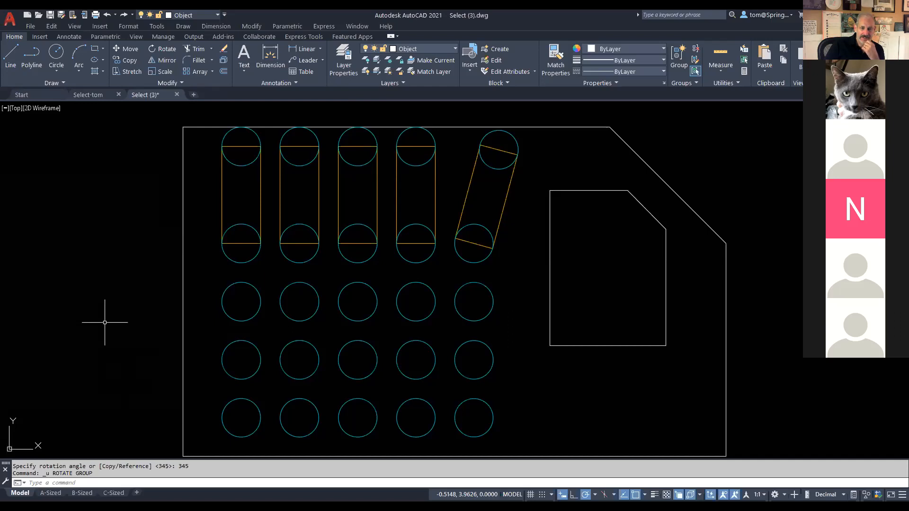
Step: Restart the Rotate command for the fourth slot
click(166, 51)
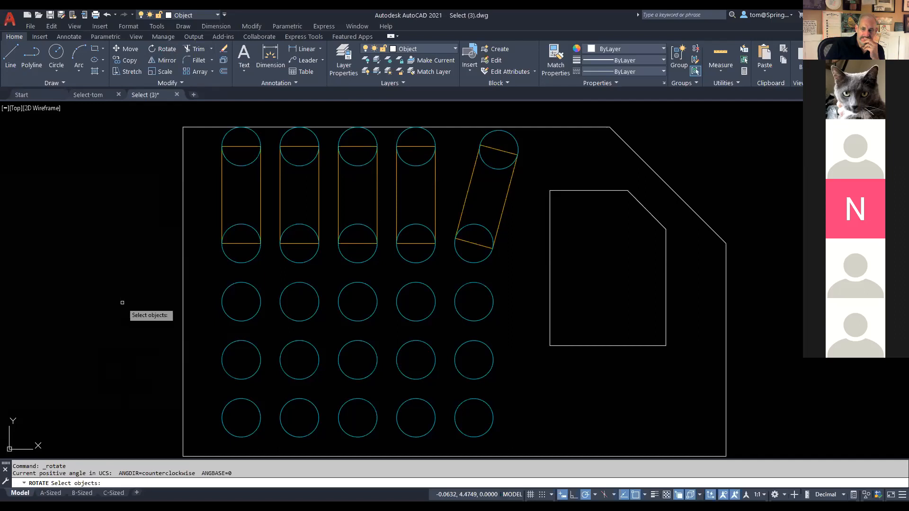
Step: Rotate the fourth slot's upper circle, rectangle and lower circle 345° about the lower circle's centre
click(434, 140)
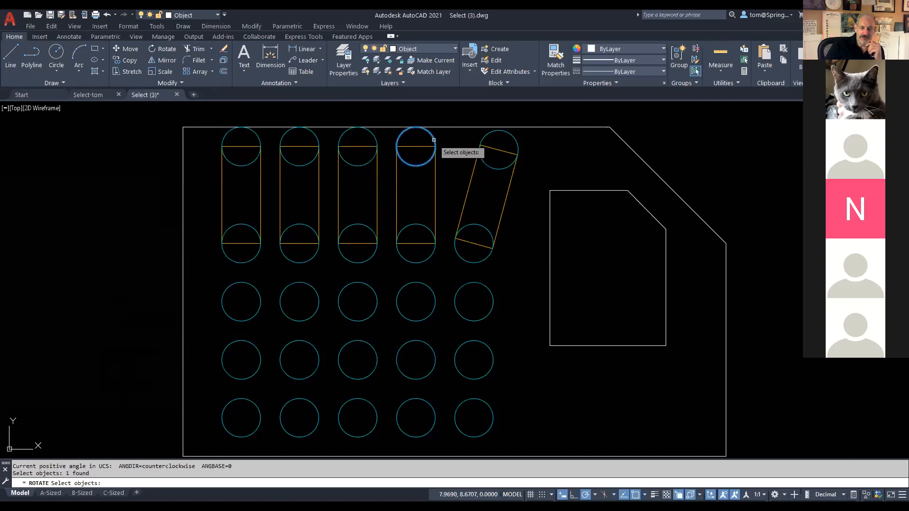
click(434, 171)
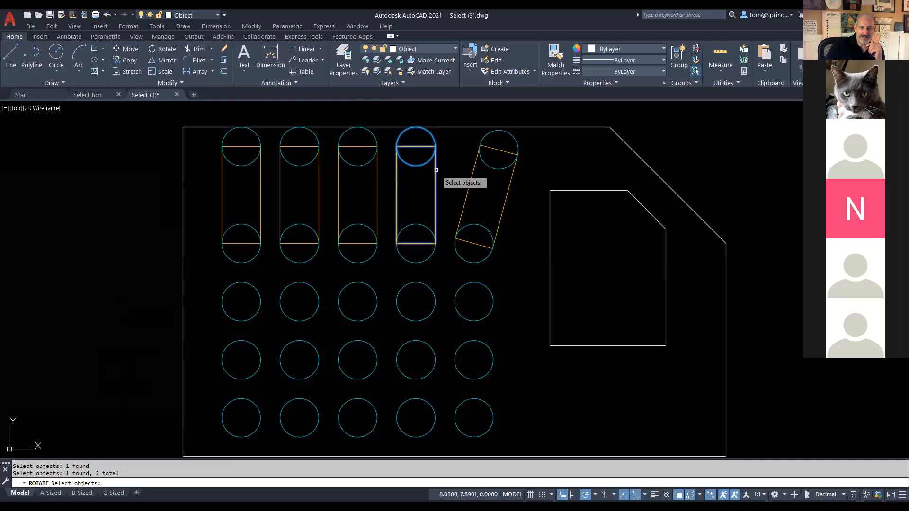
click(409, 226)
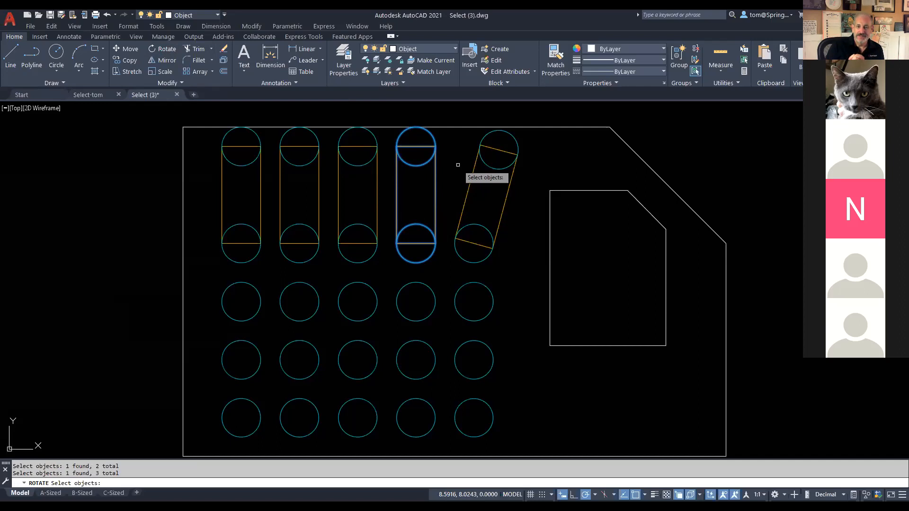
key(Return)
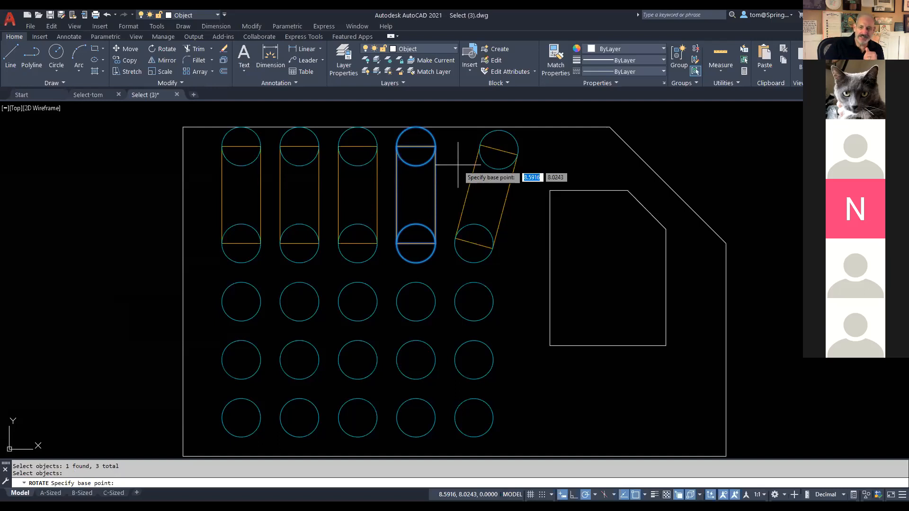
click(416, 244)
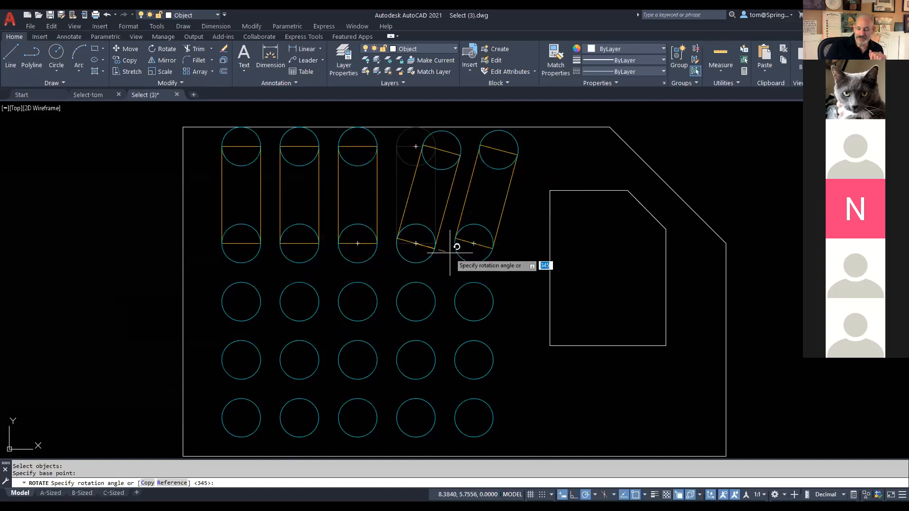
text(345)
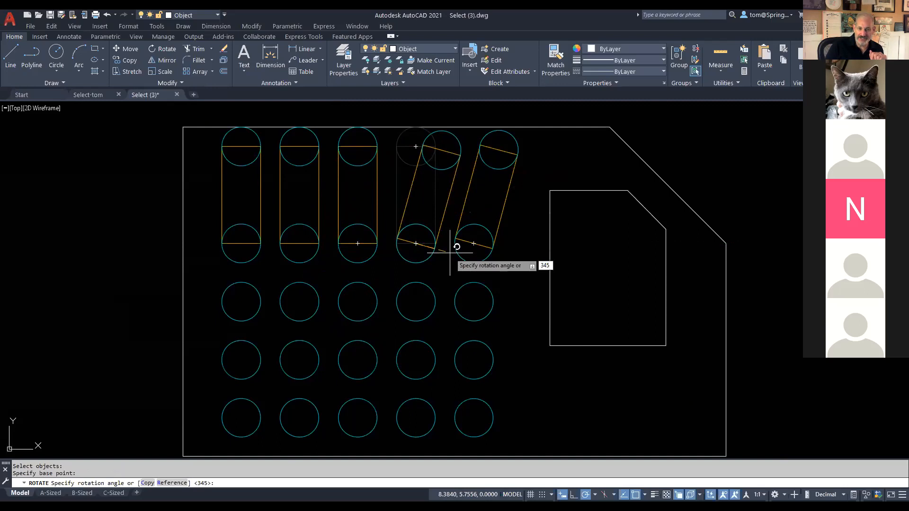
key(Return)
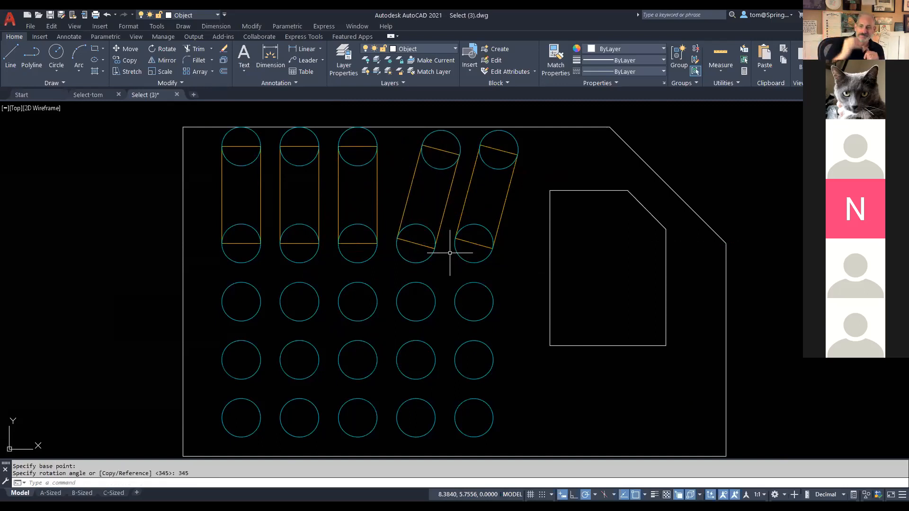
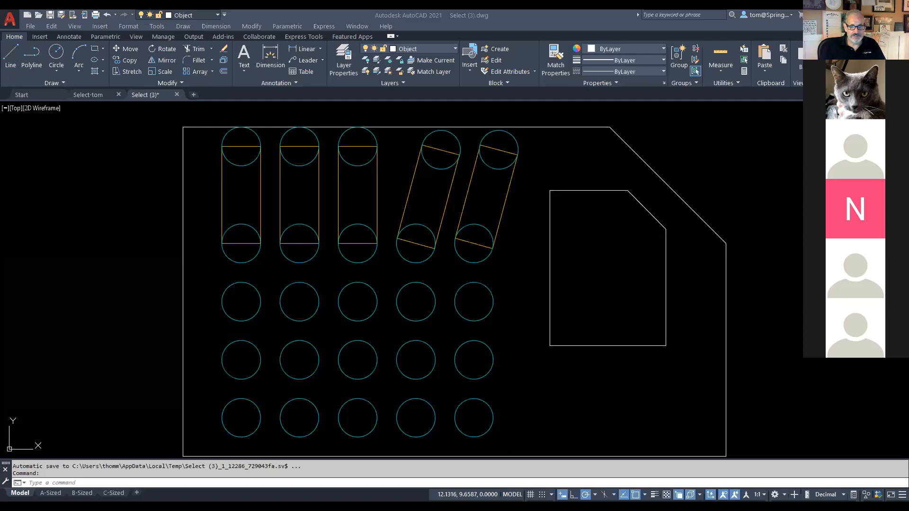
Step: Switch from the AutoCAD slotted-plate drawing to the Acrobat practice-files PDF showing Drawing H
key(alt+Tab)
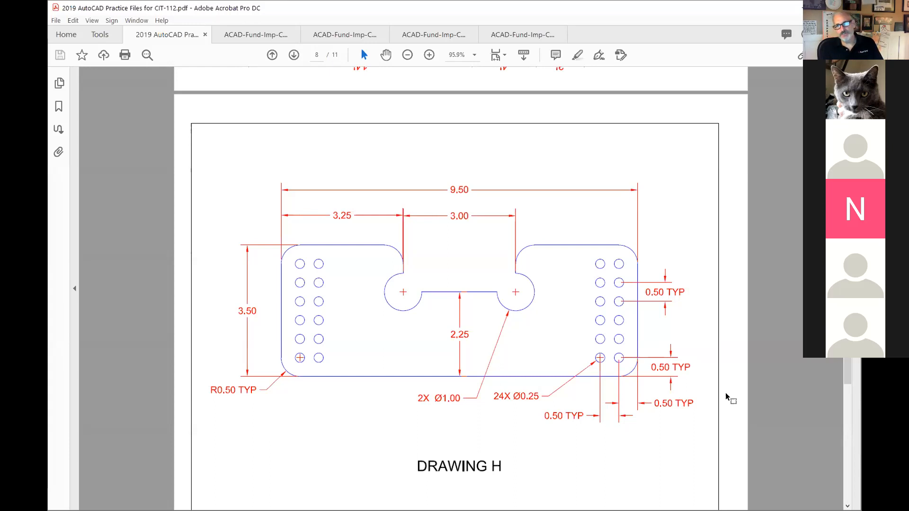
Step: Scroll the practice PDF up to Drawing G, then back down to Drawing H
scroll(745, 197, up, 5)
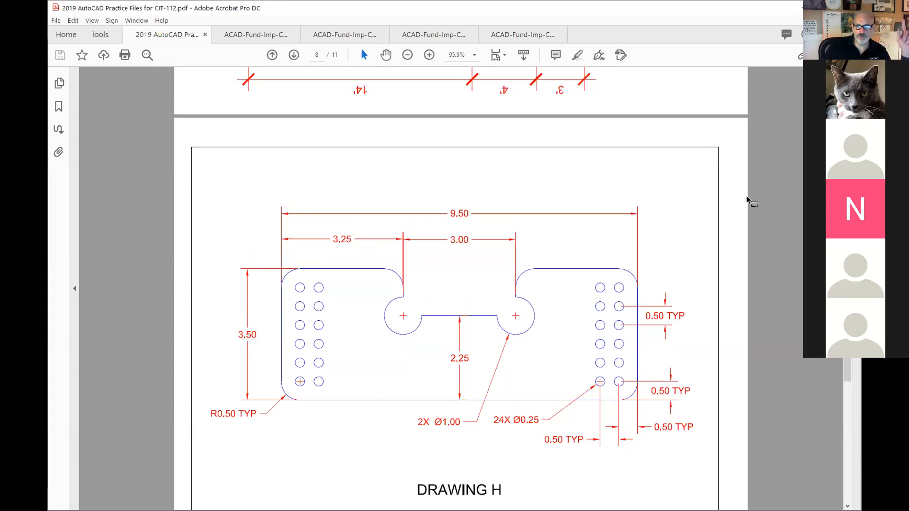
scroll(688, 238, up, 5)
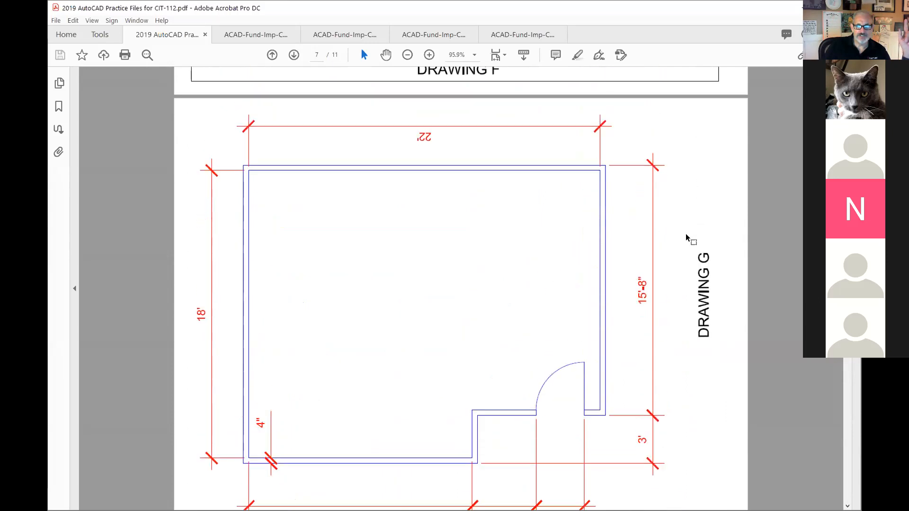
scroll(688, 241, down, 3)
scroll(688, 242, down, 7)
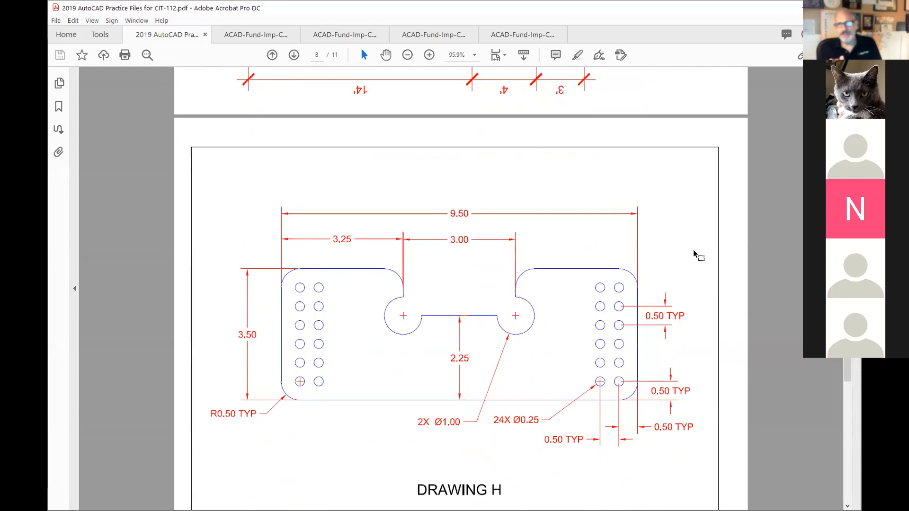
scroll(694, 254, down, 2)
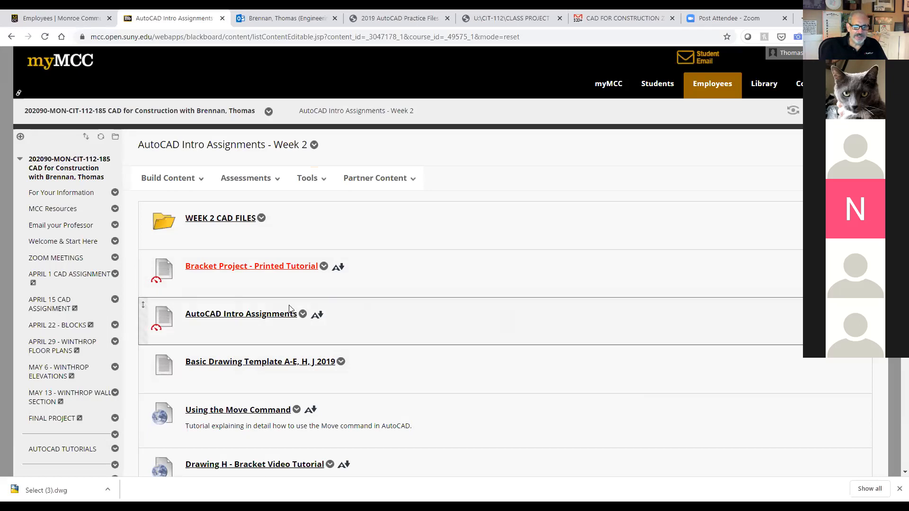
scroll(274, 318, down, 1)
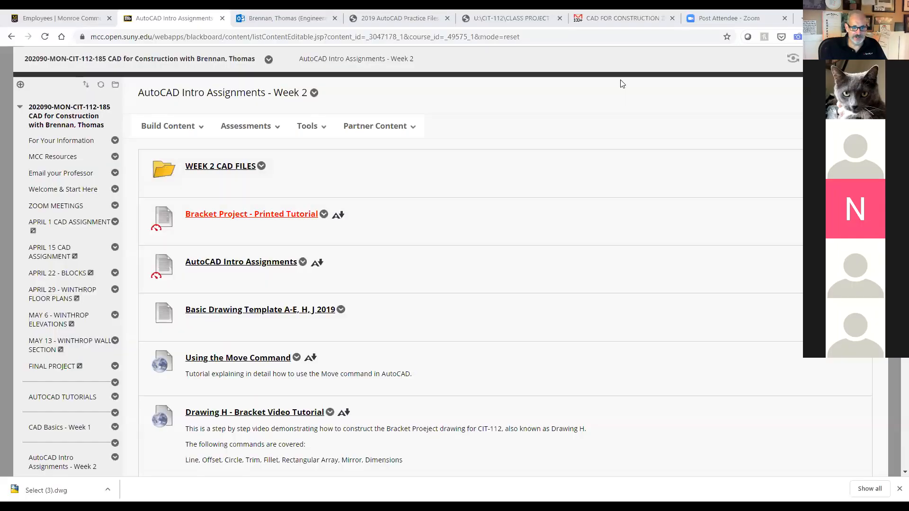
mouse_move(286, 249)
mouse_down()
mouse_move(251, 232)
mouse_move(173, 240)
mouse_move(146, 260)
mouse_move(341, 289)
mouse_move(286, 246)
mouse_move(262, 246)
mouse_up()
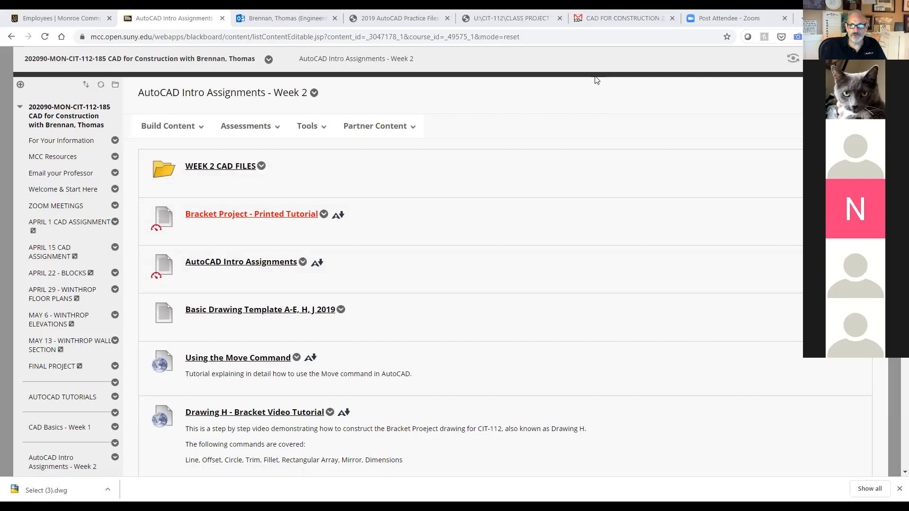
mouse_move(258, 193)
mouse_down()
mouse_move(152, 214)
mouse_move(226, 229)
mouse_up()
mouse_move(301, 247)
mouse_down()
mouse_move(304, 180)
mouse_move(240, 196)
mouse_up()
drag(360, 232, 456, 240)
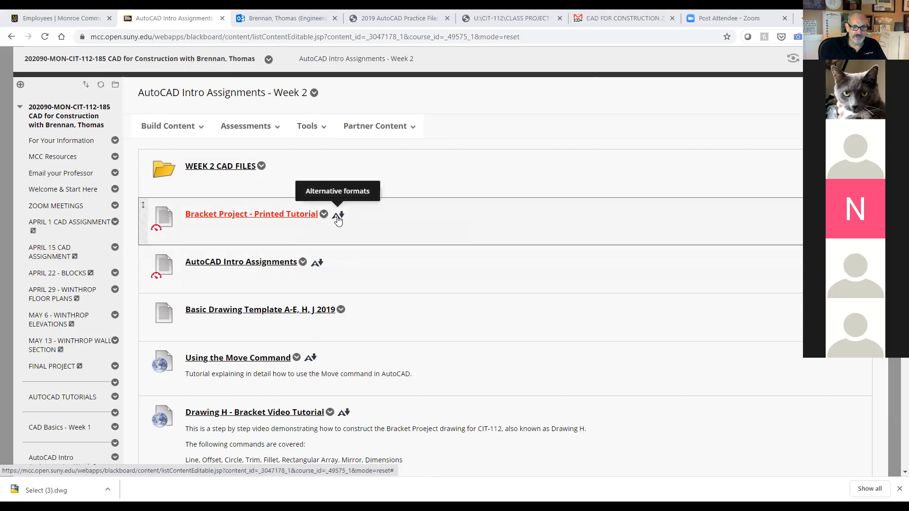
Step: Open the Bracket Project - Printed Tutorial PDF from the Week 2 assignments page
click(309, 217)
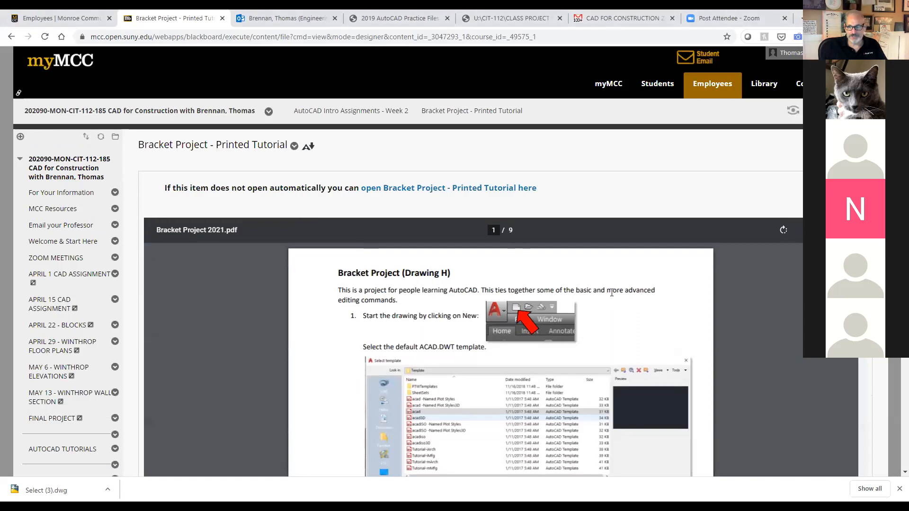
scroll(720, 323, down, 1)
scroll(531, 303, up, 1)
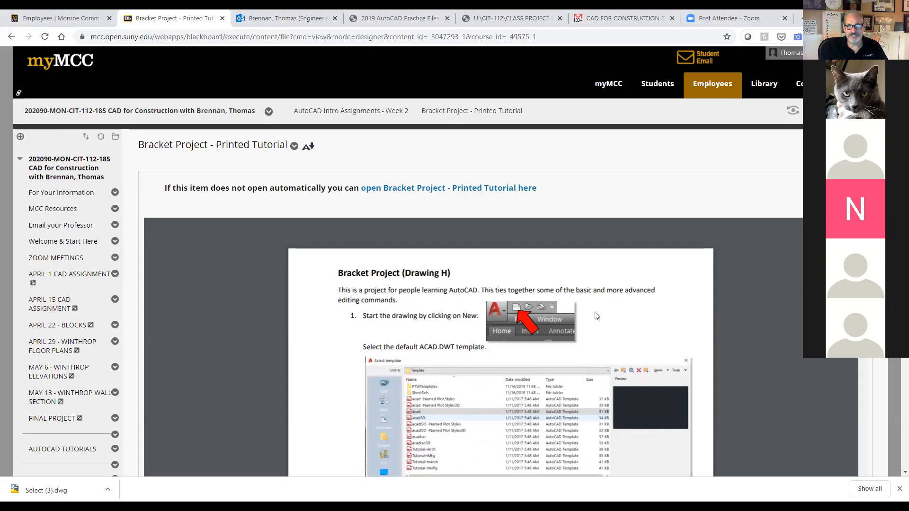
Step: Scroll down to the dimensioned Drawing H, back to page 1, and briefly select step 1's text
scroll(598, 319, down, 10)
scroll(598, 326, down, 15)
scroll(583, 347, down, 5)
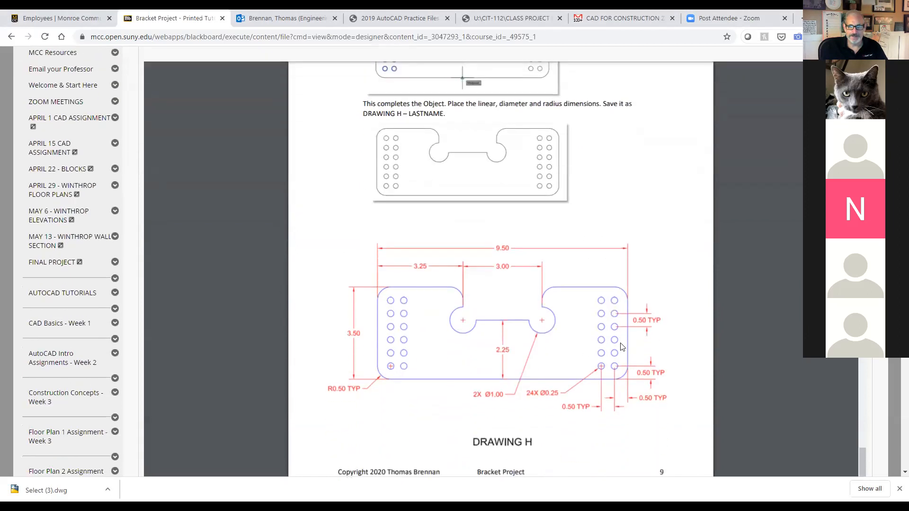
scroll(621, 347, up, 20)
scroll(622, 347, up, 20)
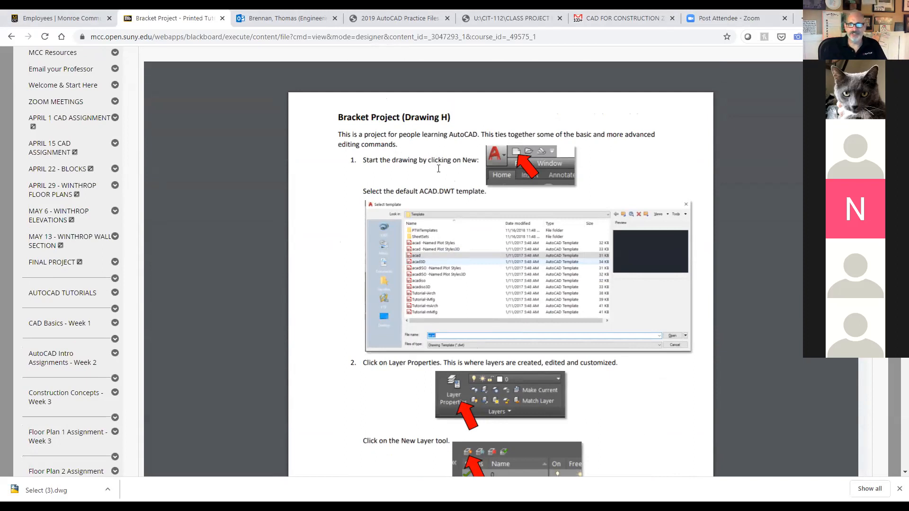
drag(363, 160, 476, 162)
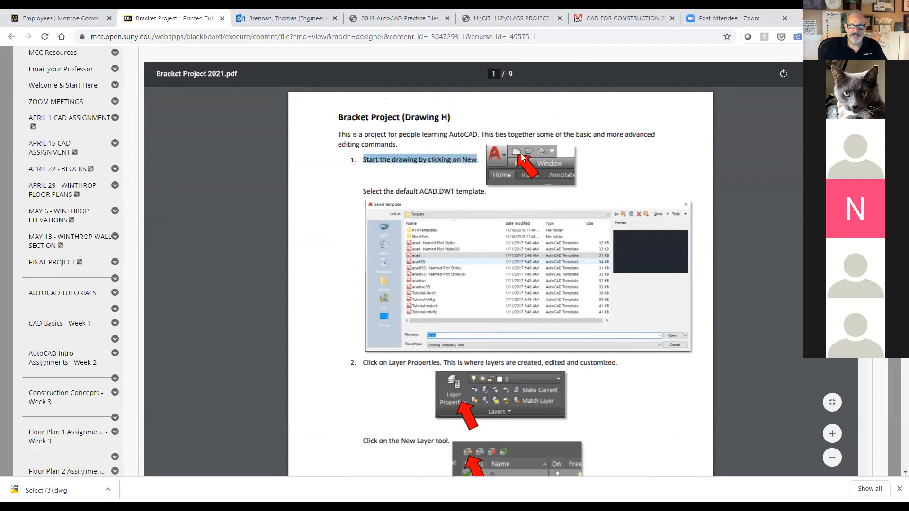
click(586, 177)
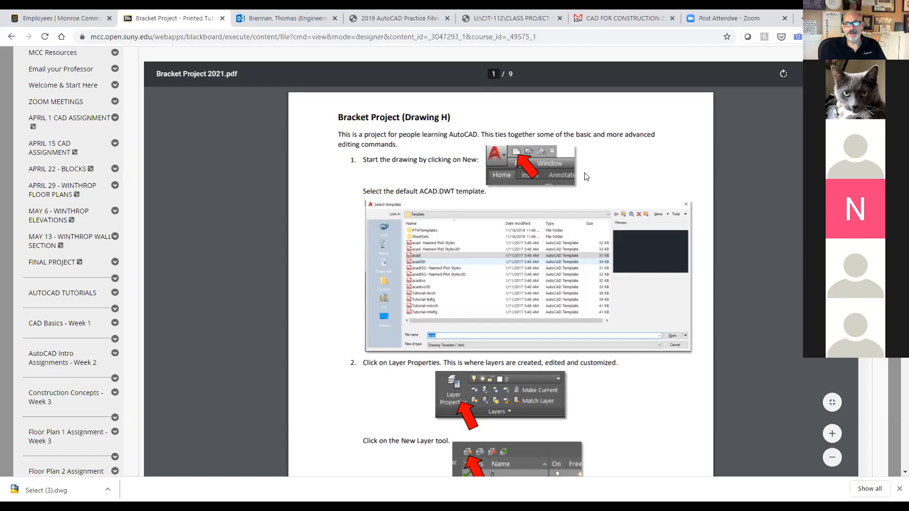
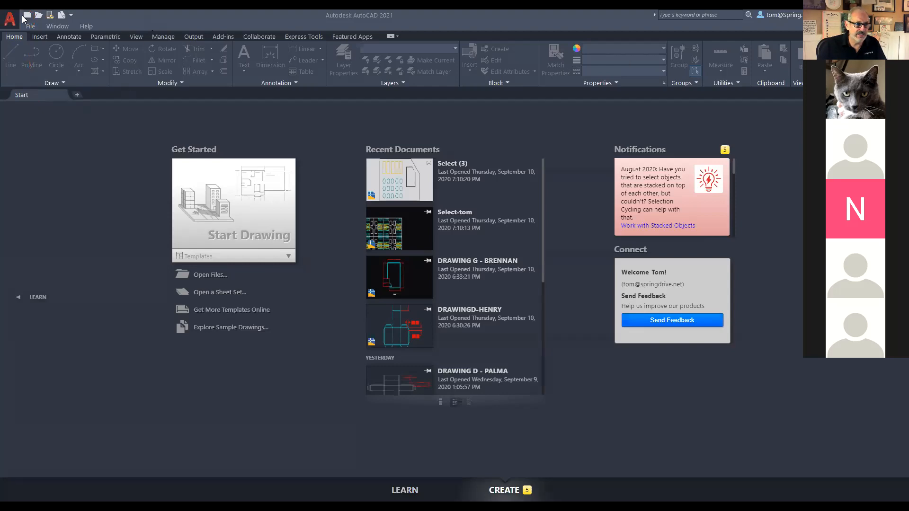
Step: Create a new drawing, Drawing1, from the acad.dwt template
click(27, 16)
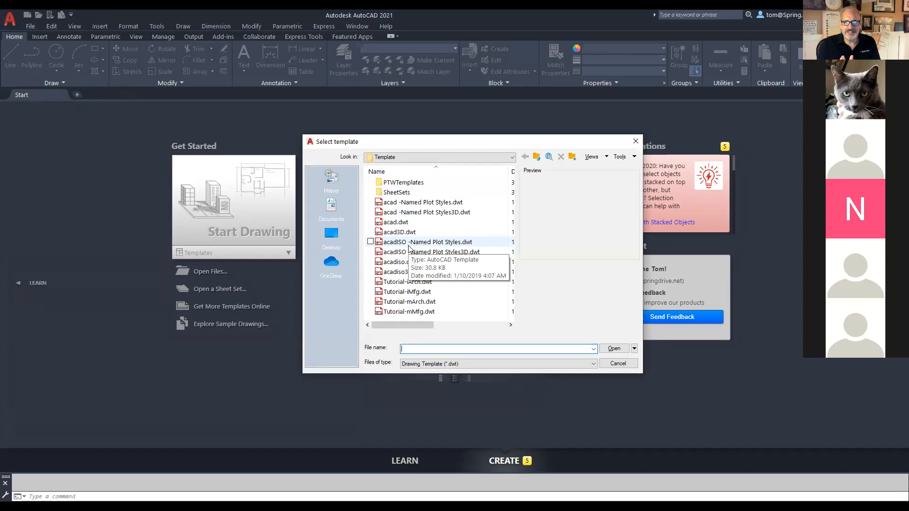
click(406, 222)
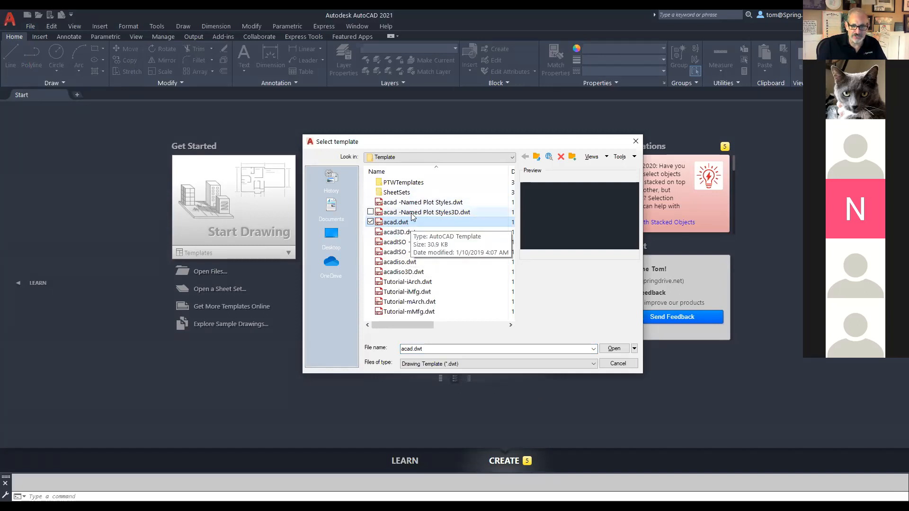
click(616, 351)
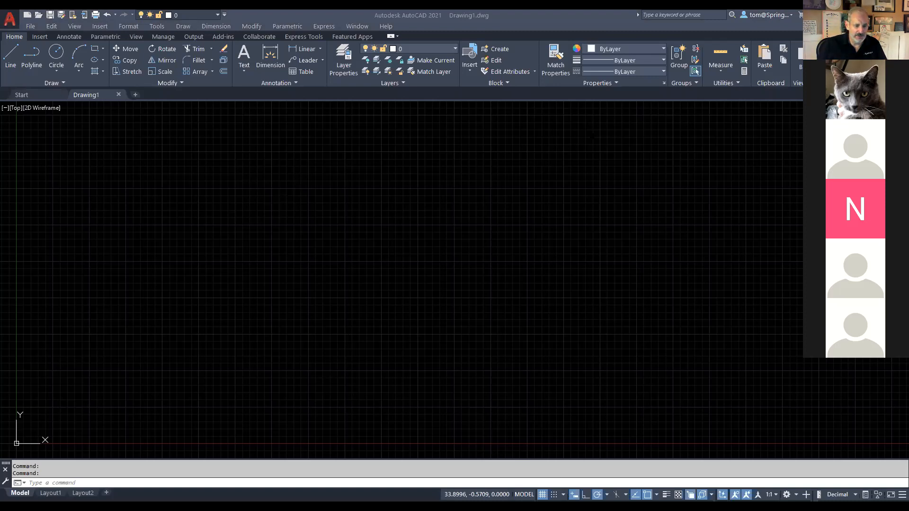
key(alt+Tab)
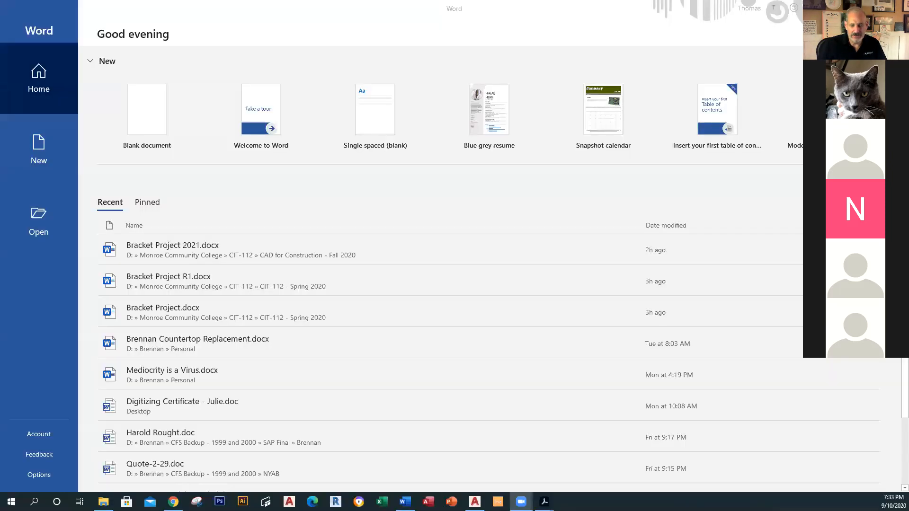
click(147, 117)
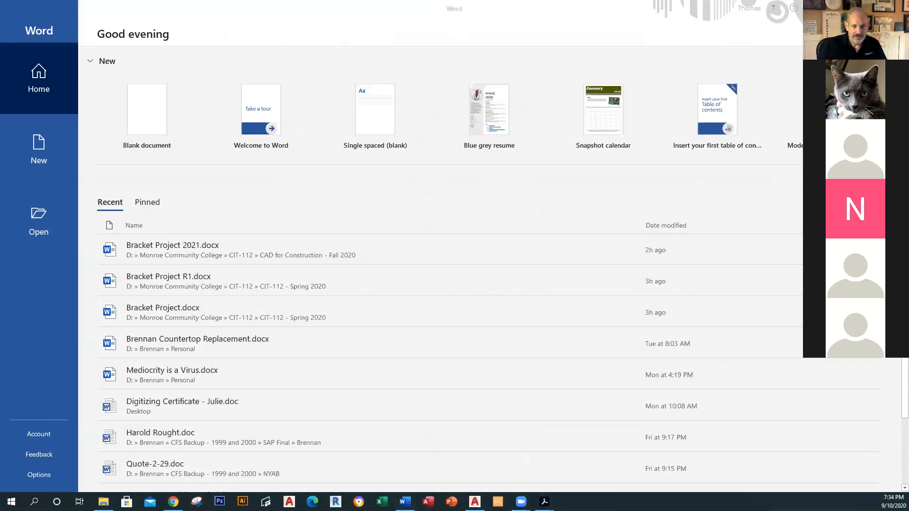
key(alt+Tab)
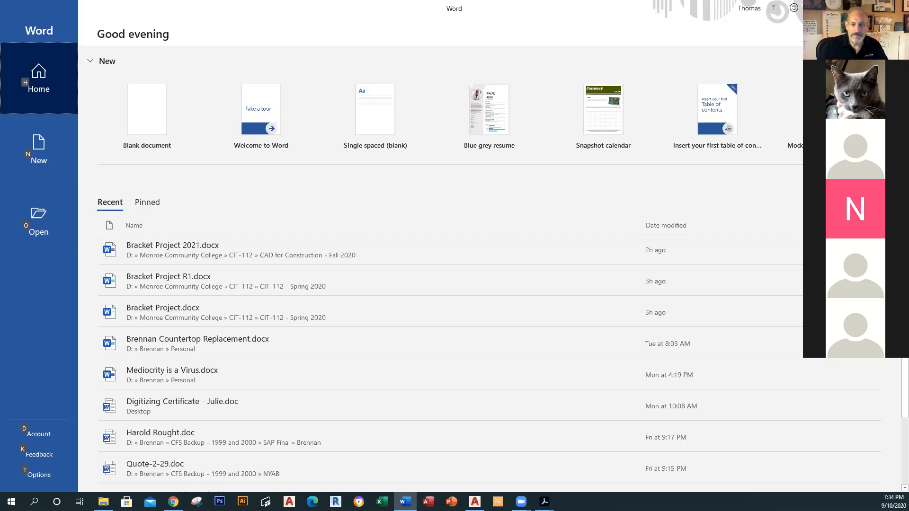
key(alt+Tab)
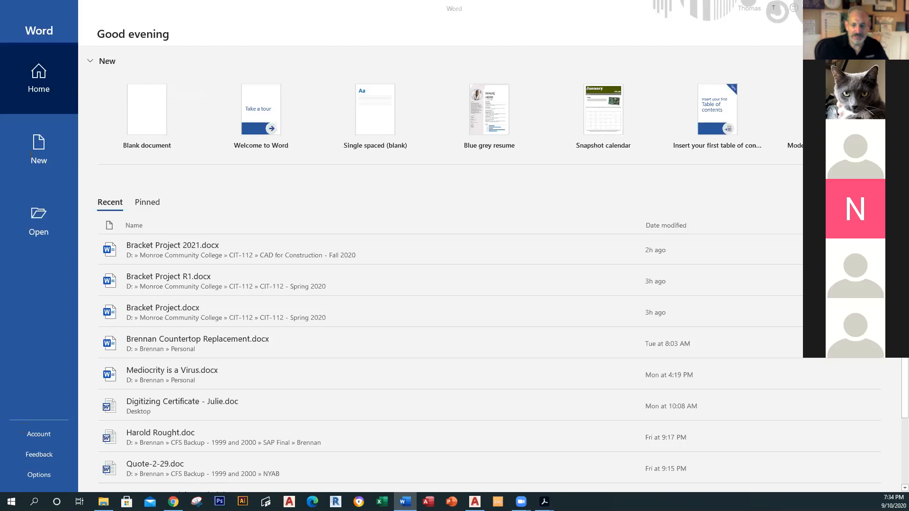
key(alt+Tab)
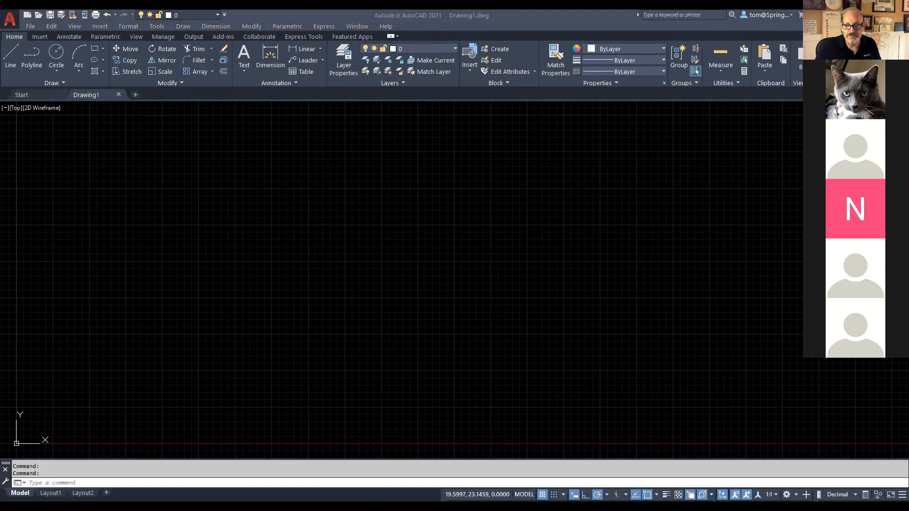
Step: Mark up the layer settings on screen and bring up the Layer Properties Manager
mouse_move(359, 46)
mouse_down()
mouse_move(347, 38)
mouse_move(318, 75)
mouse_move(375, 60)
mouse_move(357, 41)
mouse_up()
drag(329, 89, 157, 170)
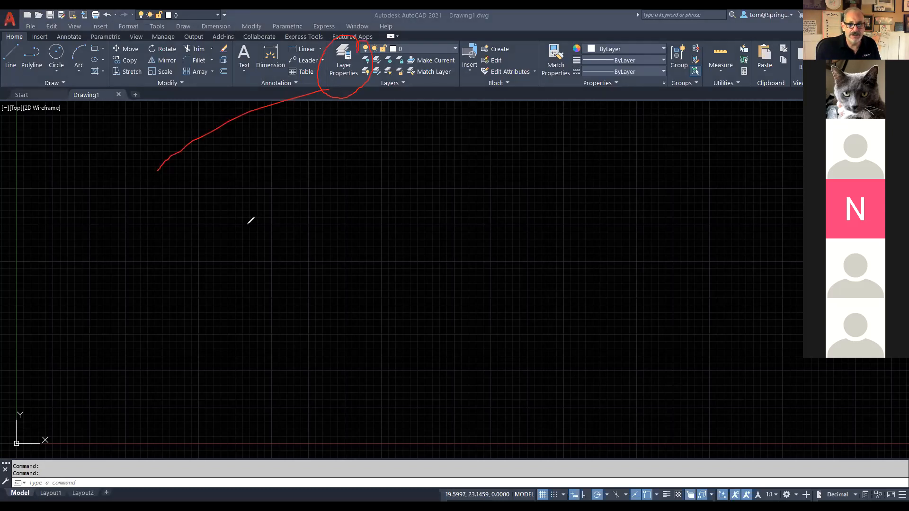
click(346, 66)
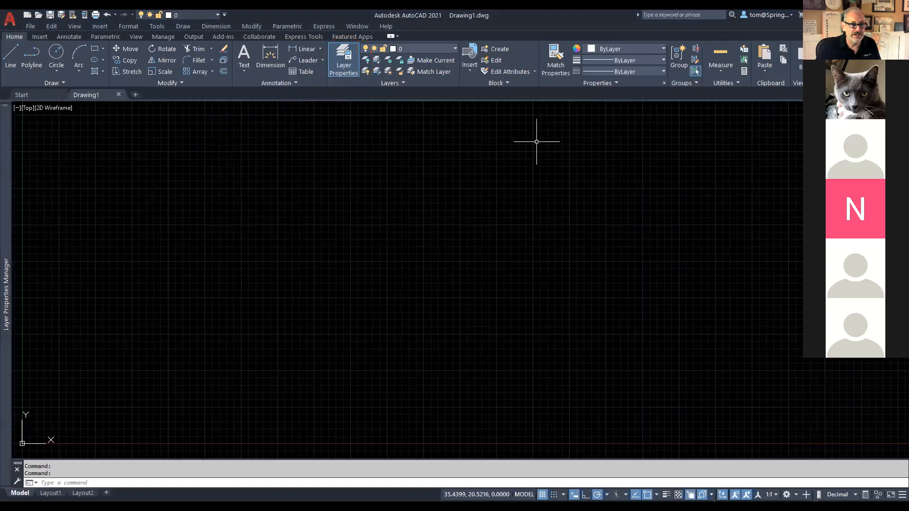
Step: Undock and expand the Layer Properties Manager over the drawing area, then add a new layer
mouse_move(6, 182)
drag(16, 183, 104, 188)
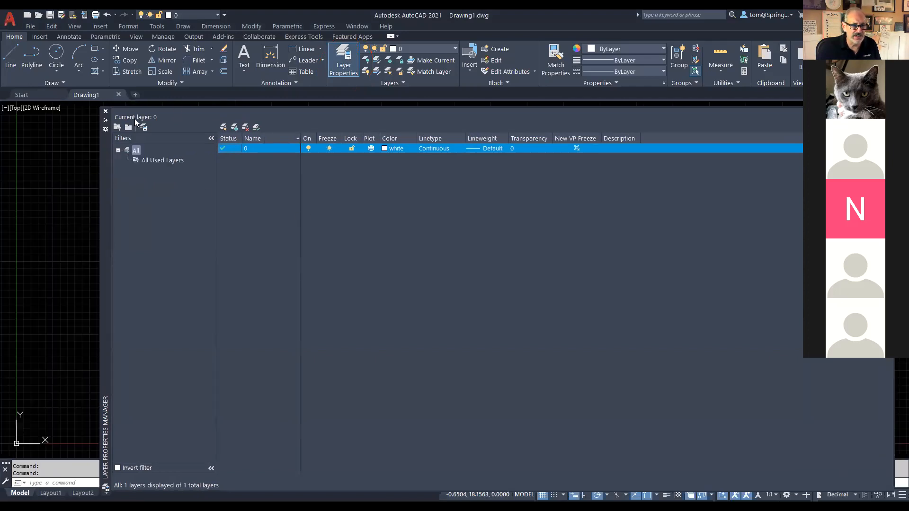
drag(104, 157, 87, 160)
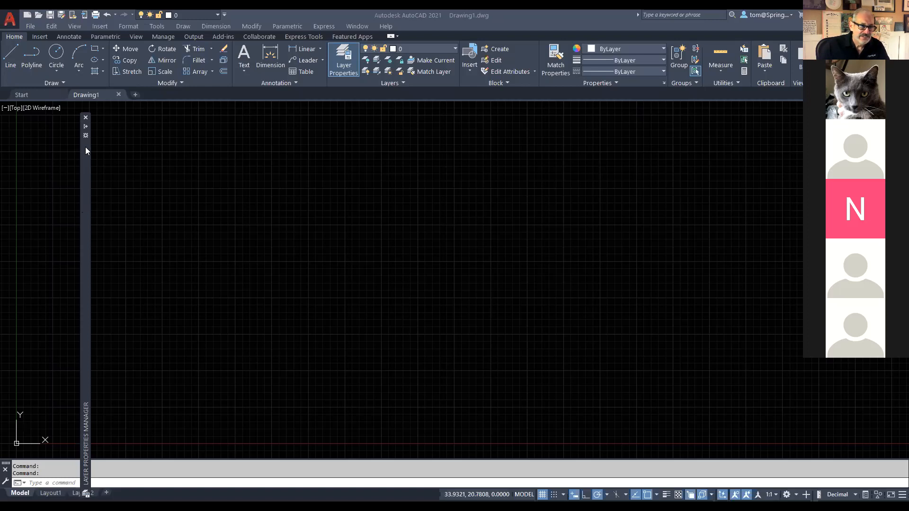
click(86, 128)
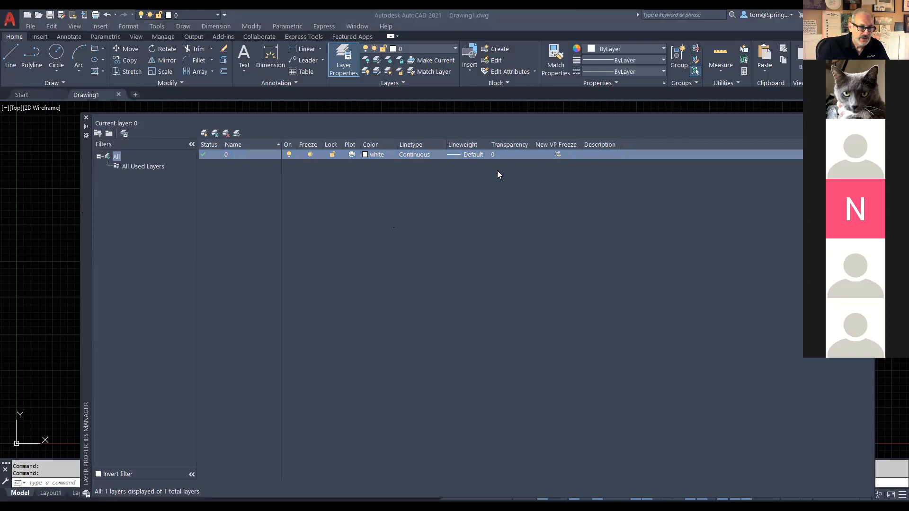
mouse_move(198, 124)
mouse_down()
mouse_move(194, 134)
mouse_move(203, 139)
mouse_move(219, 124)
mouse_move(203, 122)
mouse_up()
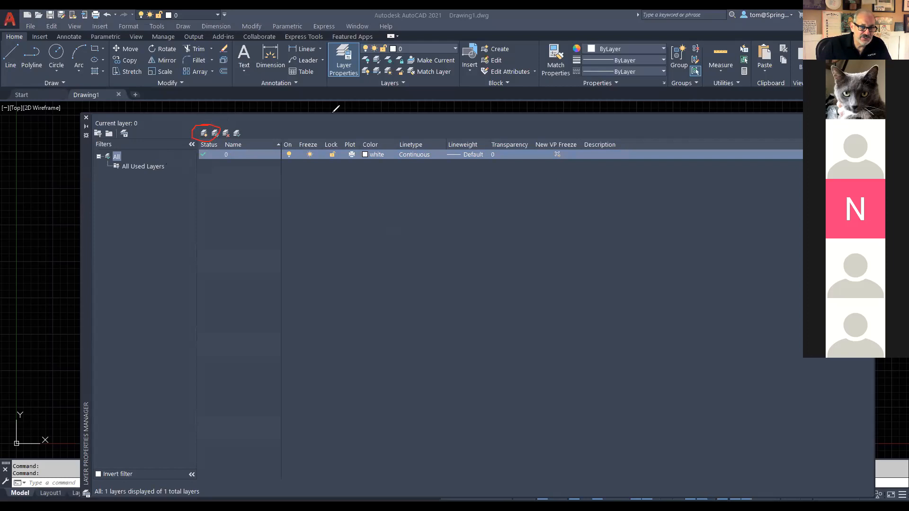
click(206, 135)
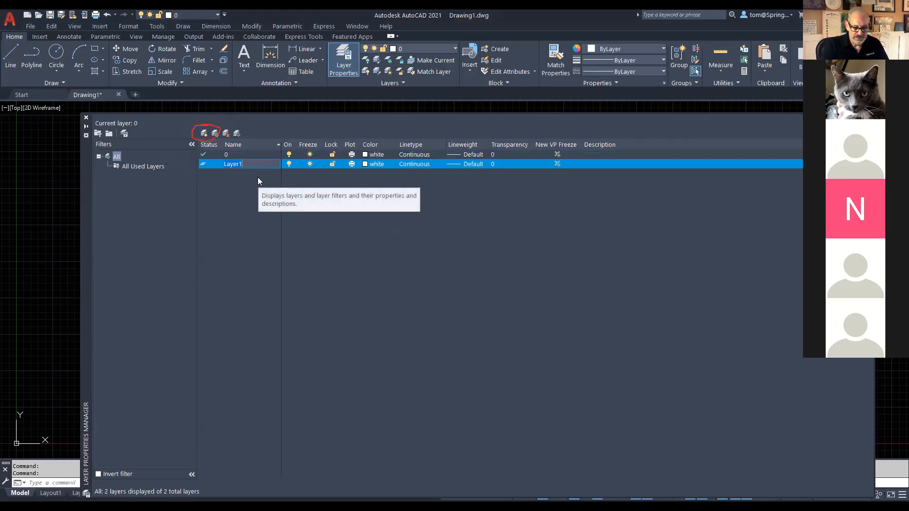
Step: Name the new layers OBJECT, DIMENSIONS and TEXT
text(O)
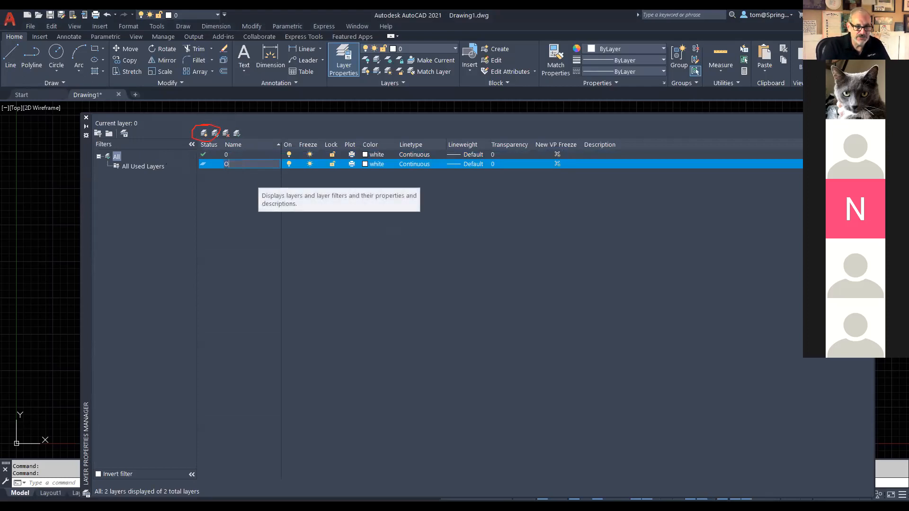
text(BJECT)
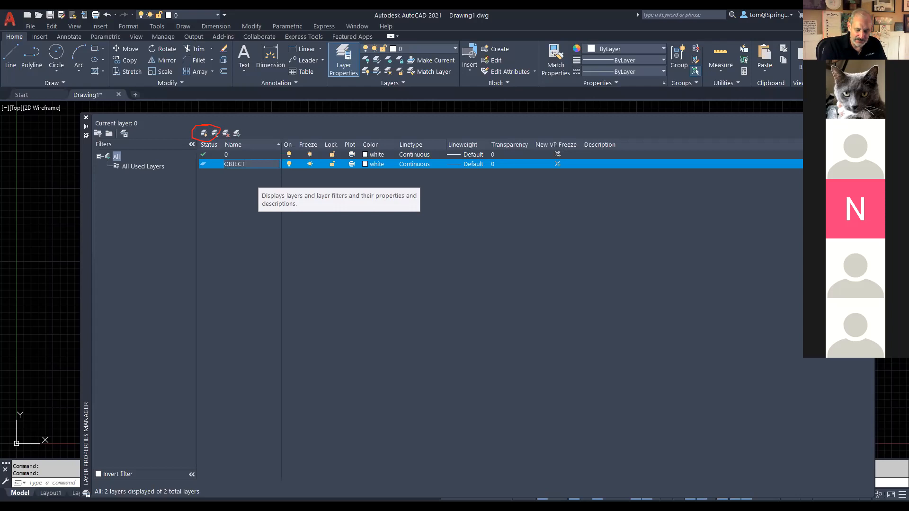
key(Return)
key(Return)
text(DIMEN)
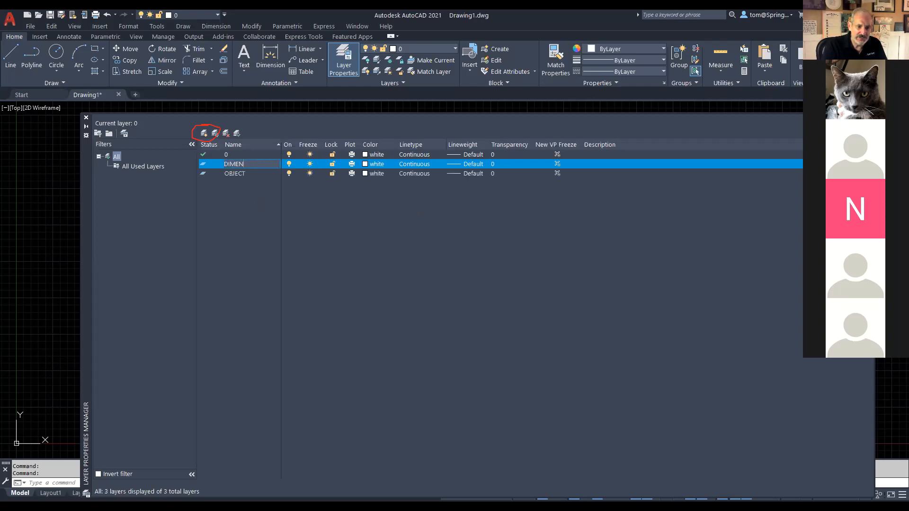
text(SIONSTEXT)
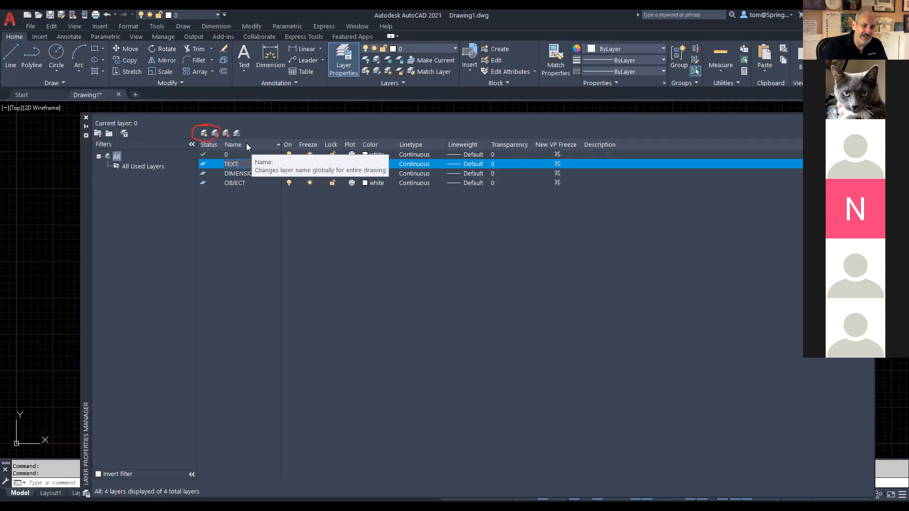
key(Return)
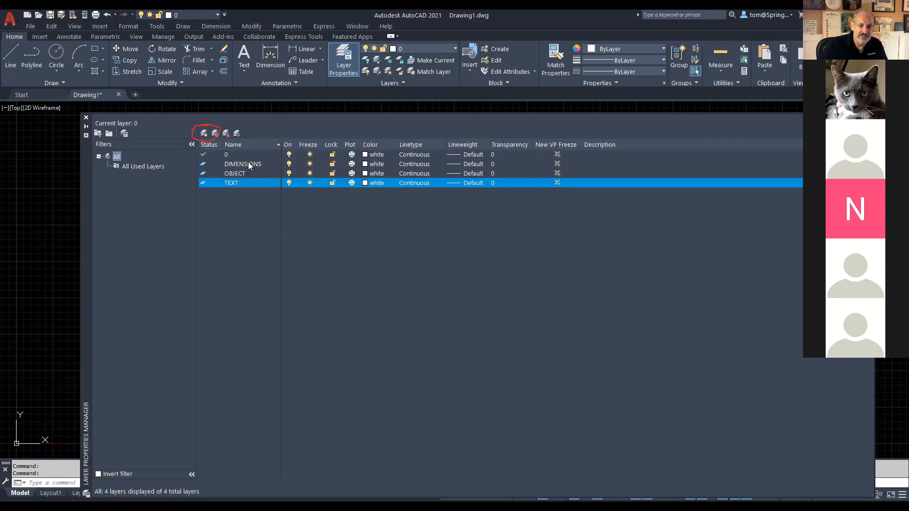
Step: Set the DIMENSIONS layer colour to red
click(365, 164)
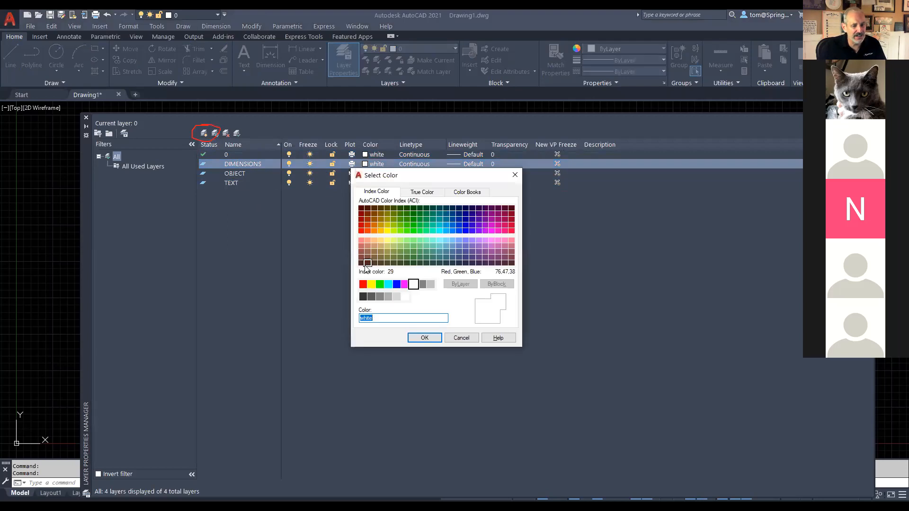
click(362, 284)
click(425, 338)
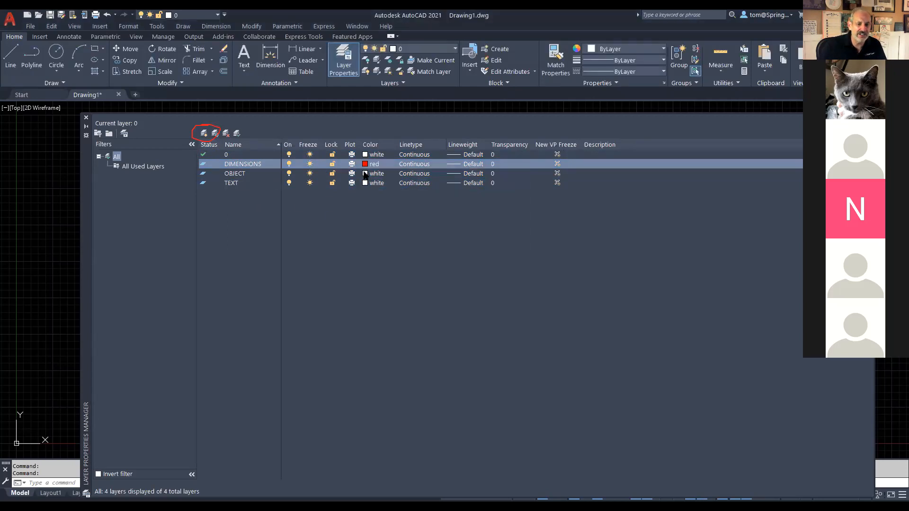
Step: Set the OBJECT layer colour to cyan
click(365, 174)
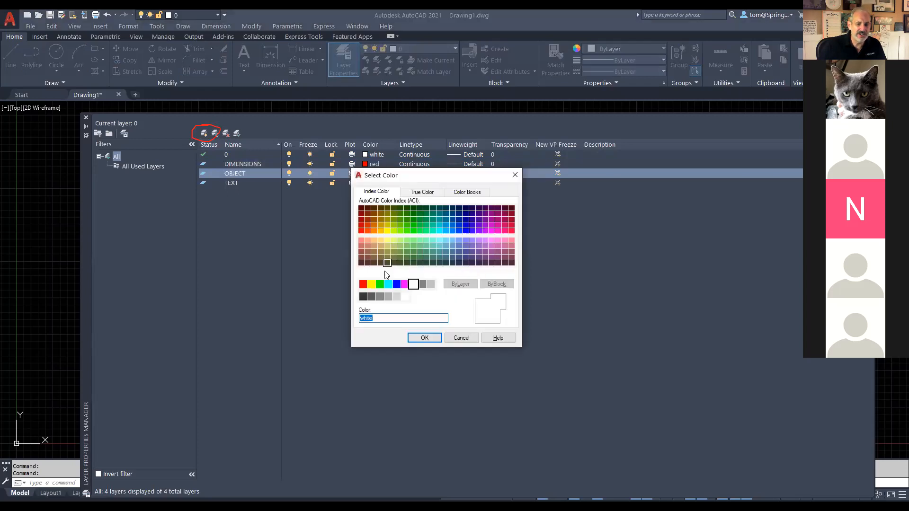
click(388, 284)
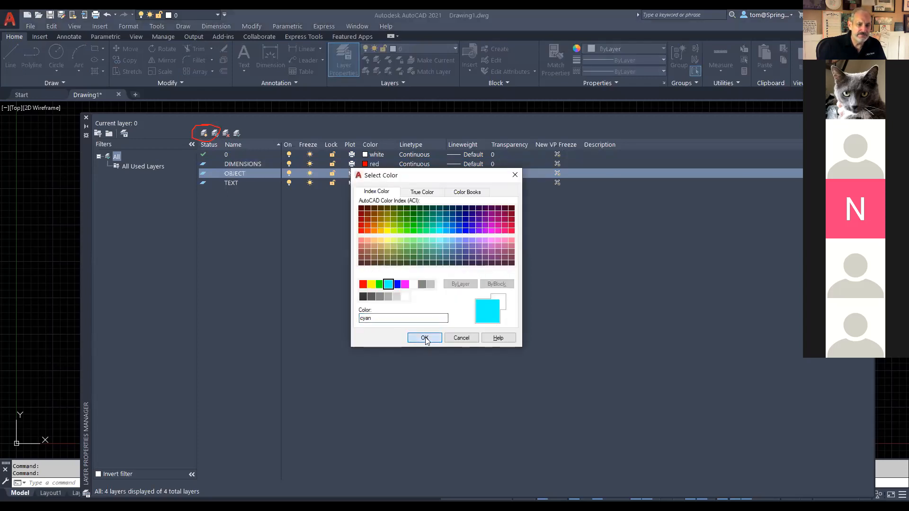
click(424, 337)
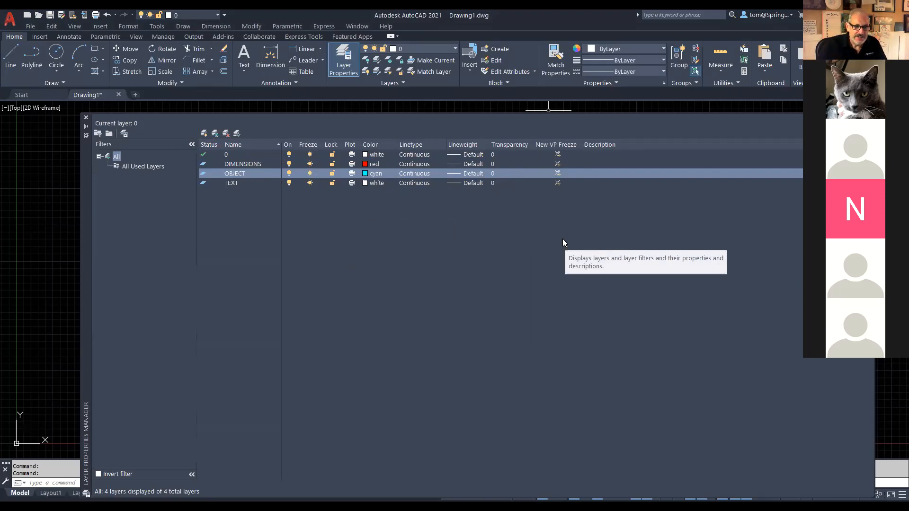
Step: Close the Layer Properties Manager palette to return to the blank model space
click(87, 117)
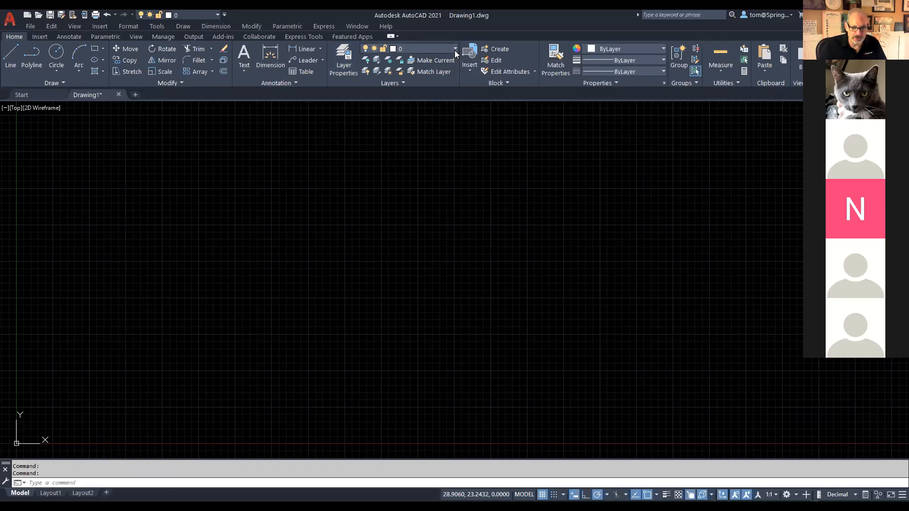
Step: Pick OBJECT from the Layer dropdown on the Home ribbon
click(455, 50)
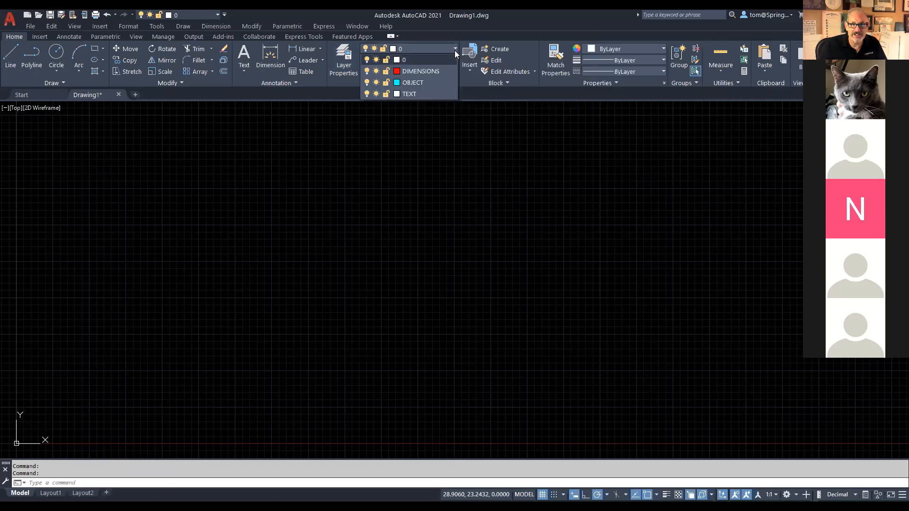
click(424, 83)
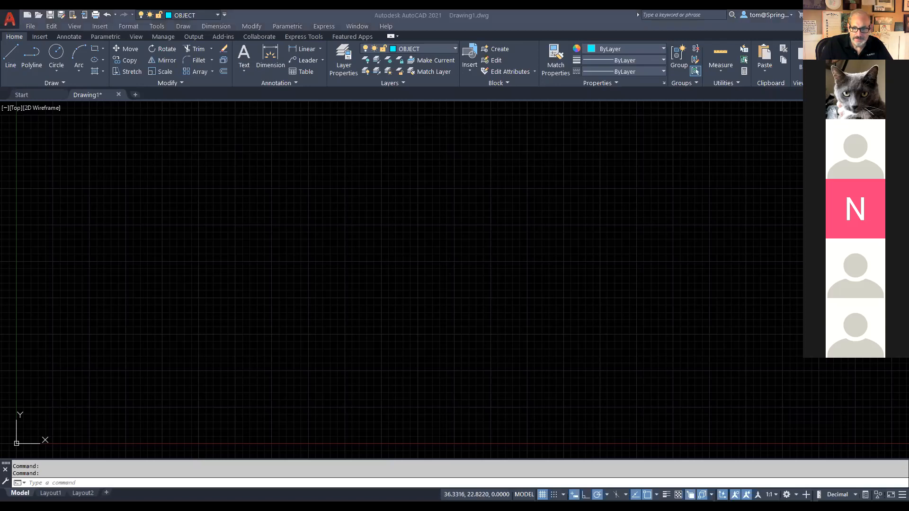
Step: Switch to the Drawing H PDF and trace the part's 9.50 bottom edge
key(alt+Tab)
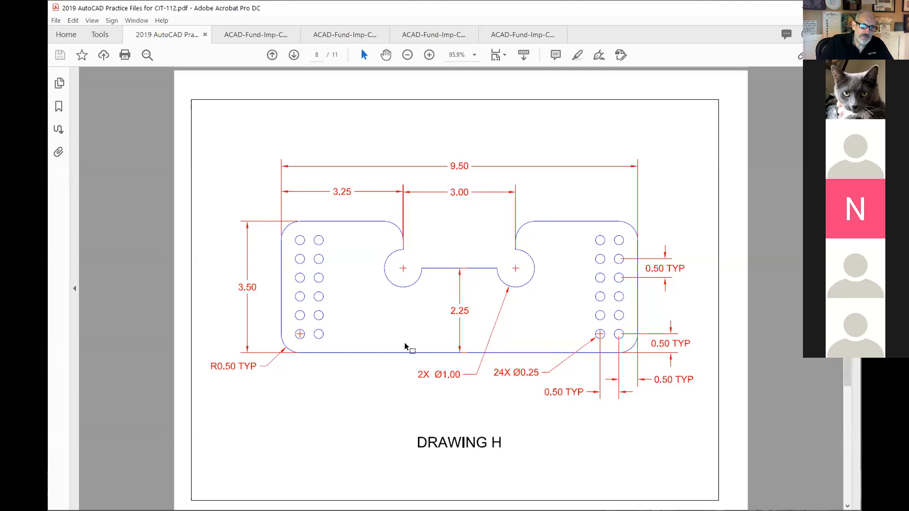
drag(297, 354, 317, 358)
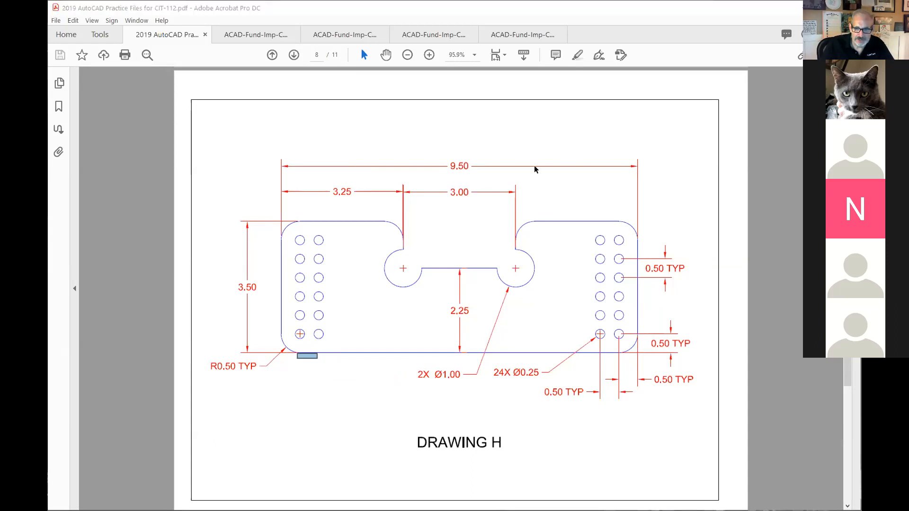
Step: Draw a 9.5 horizontal line with a 3.5 vertical line up from its right end, centred in view
key(alt+Tab)
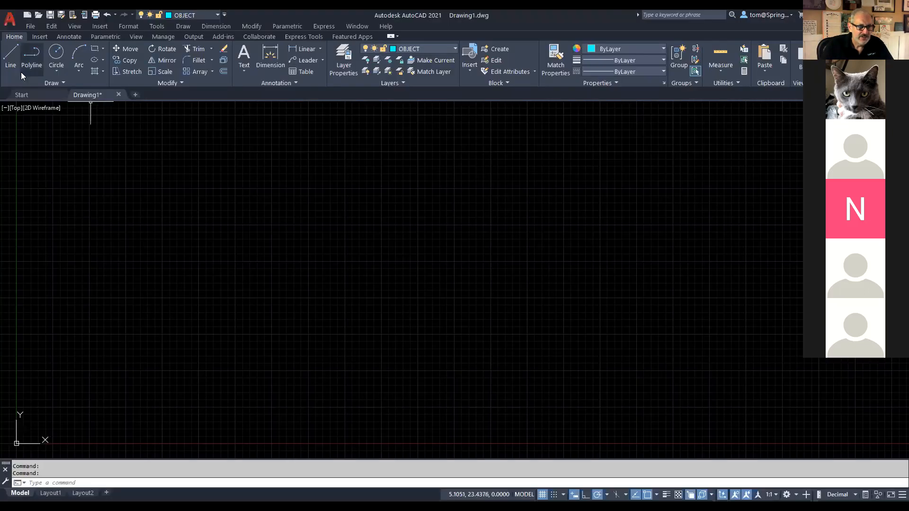
click(8, 63)
click(172, 374)
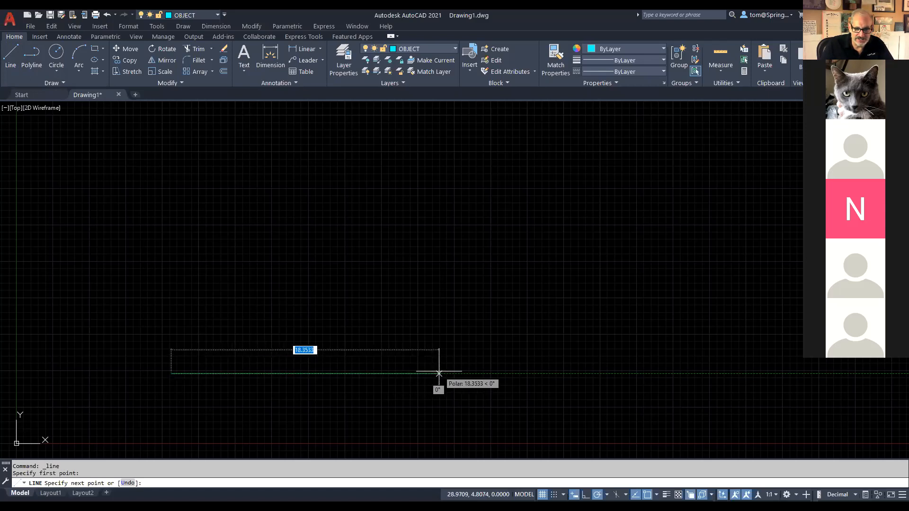
text(9.5)
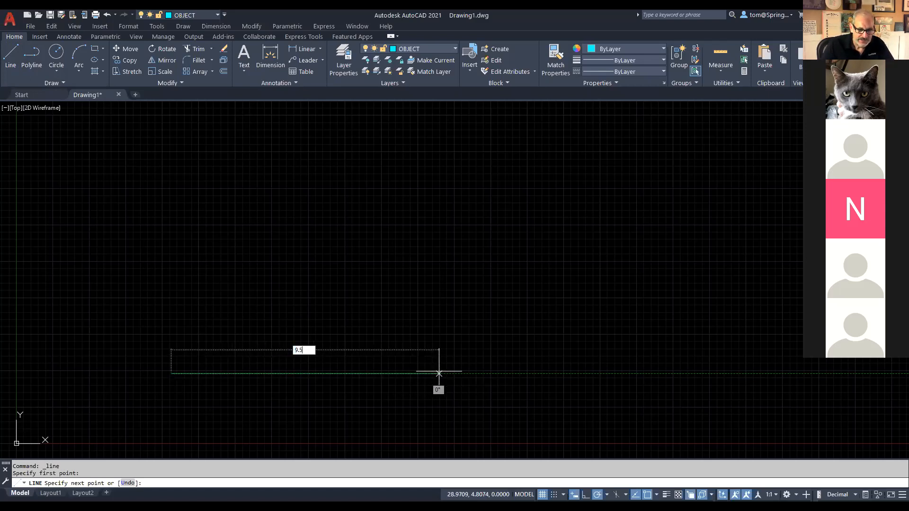
key(Return)
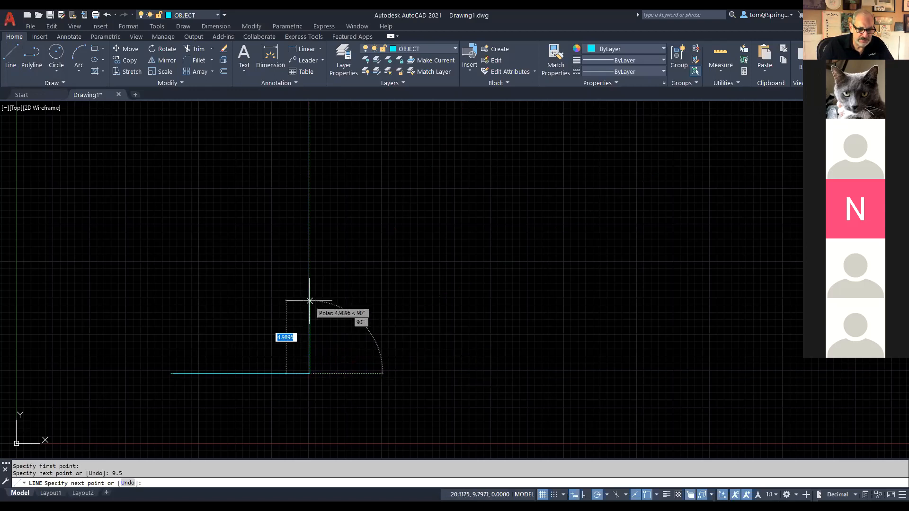
text(3.5)
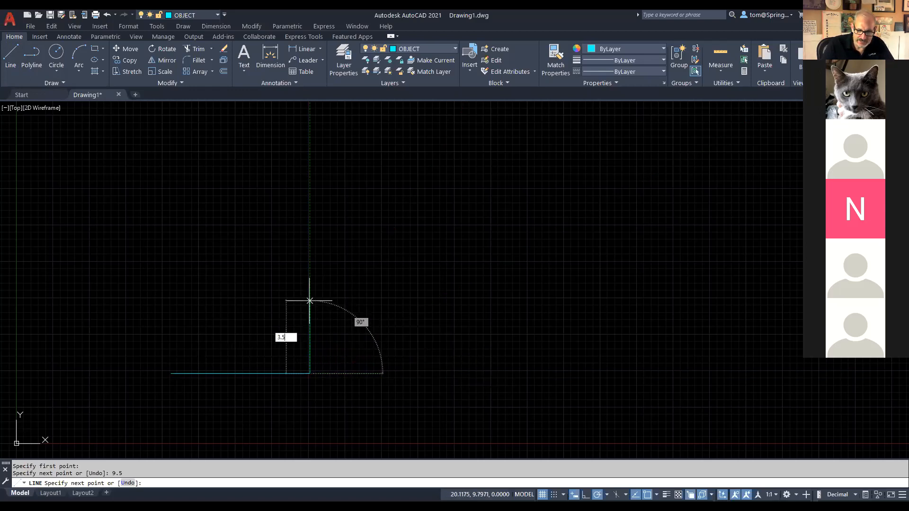
key(Return)
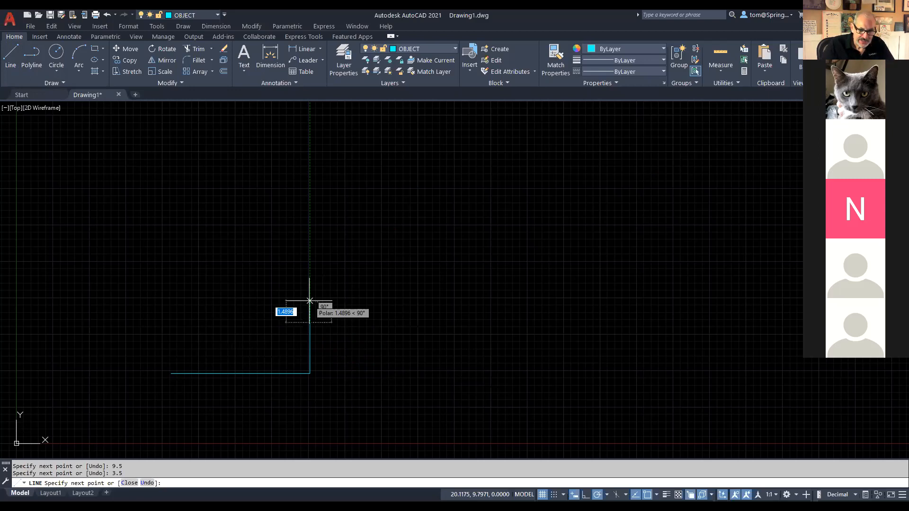
key(Return)
mouse_move(329, 344)
middle_down()
mouse_move(496, 326)
mouse_move(566, 308)
middle_up()
scroll(497, 326, up, 2)
scroll(497, 327, up, 2)
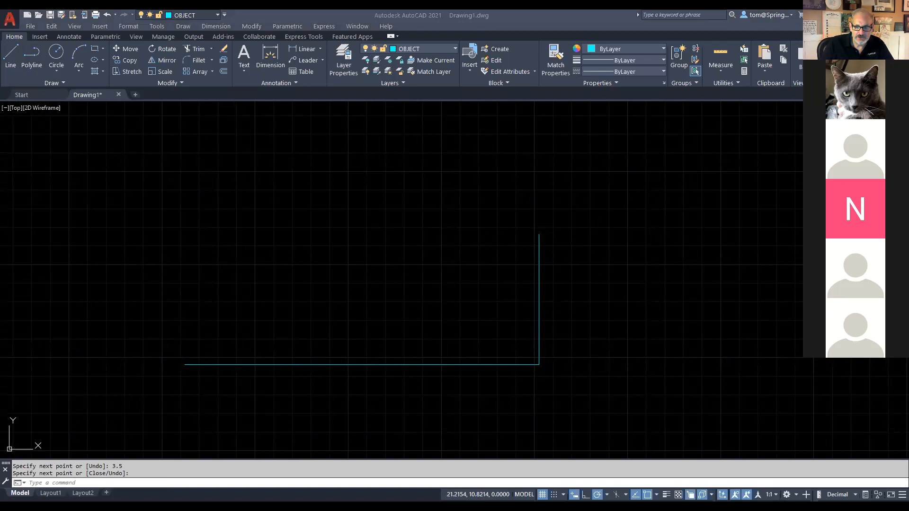
key(alt+Tab)
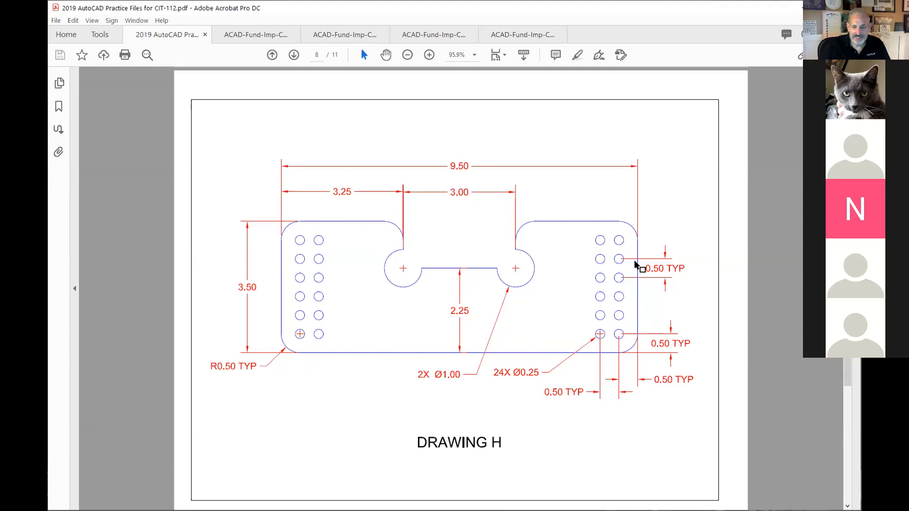
Step: Check the R0.50 corners and slot spacing along Drawing H's right edge, then return to AutoCAD
drag(630, 348, 651, 310)
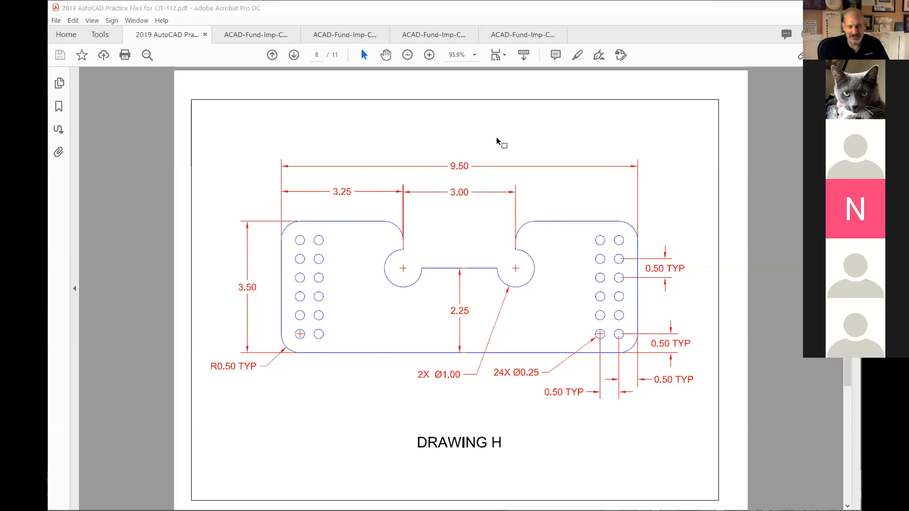
key(alt+Tab)
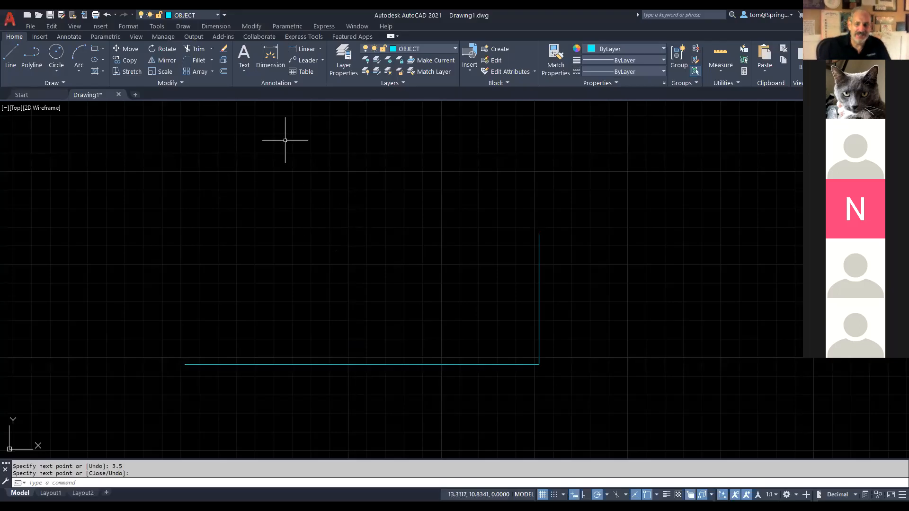
Step: Mark the Modify panel with the screen pen and start the Offset command
key(alt+Tab)
key(alt+Tab)
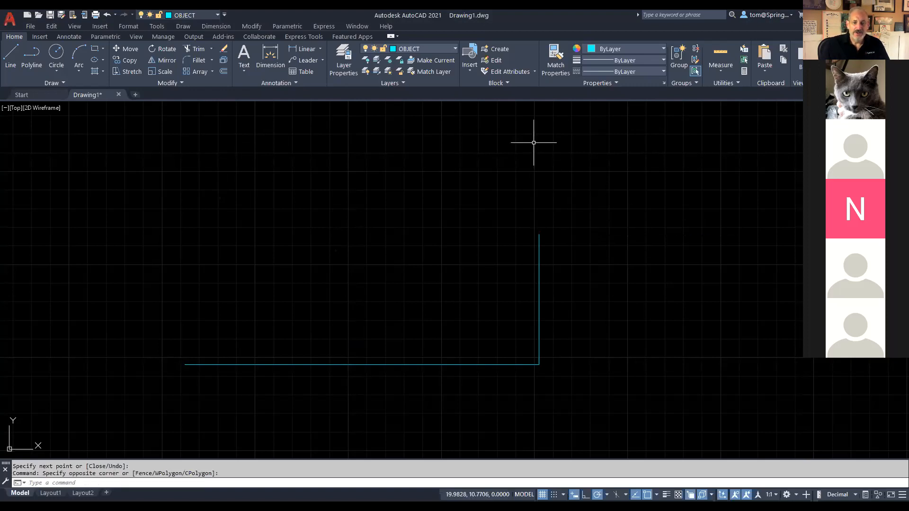
key(alt+Tab)
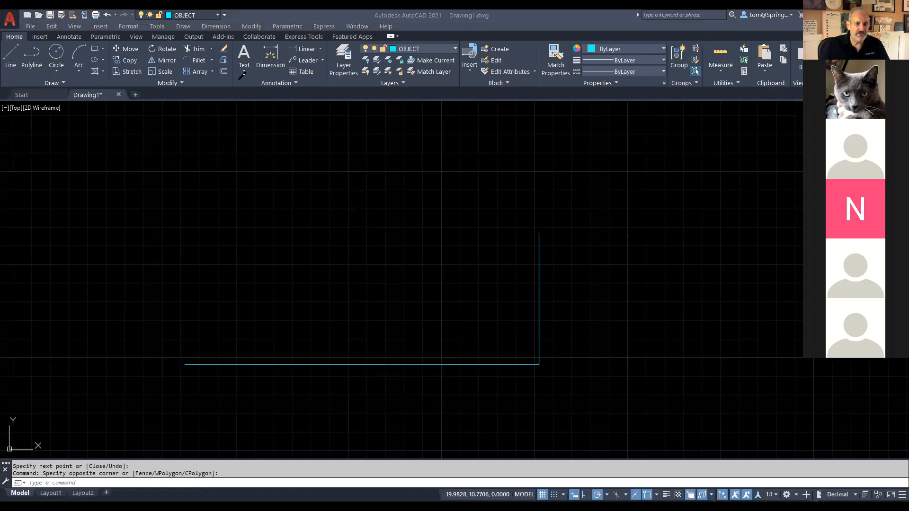
mouse_move(235, 63)
mouse_down()
mouse_move(194, 61)
mouse_move(235, 87)
mouse_move(236, 63)
mouse_move(38, 155)
mouse_up()
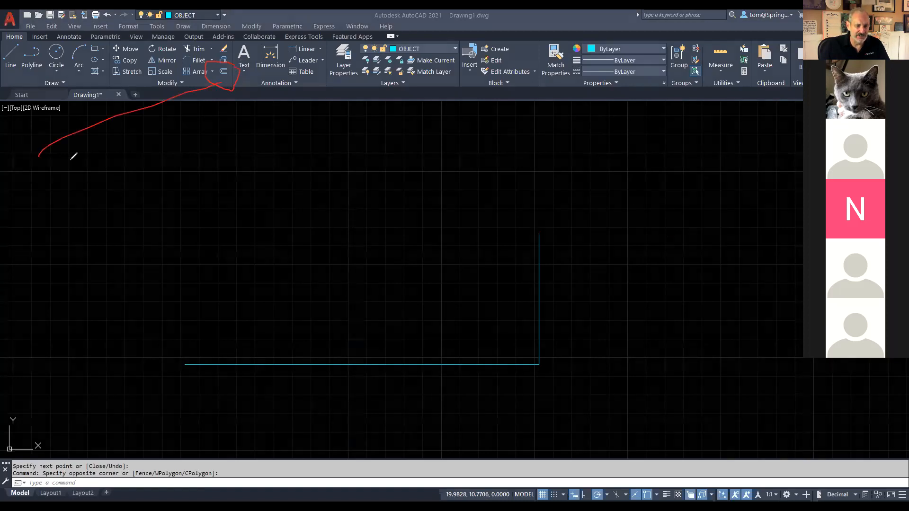
click(222, 77)
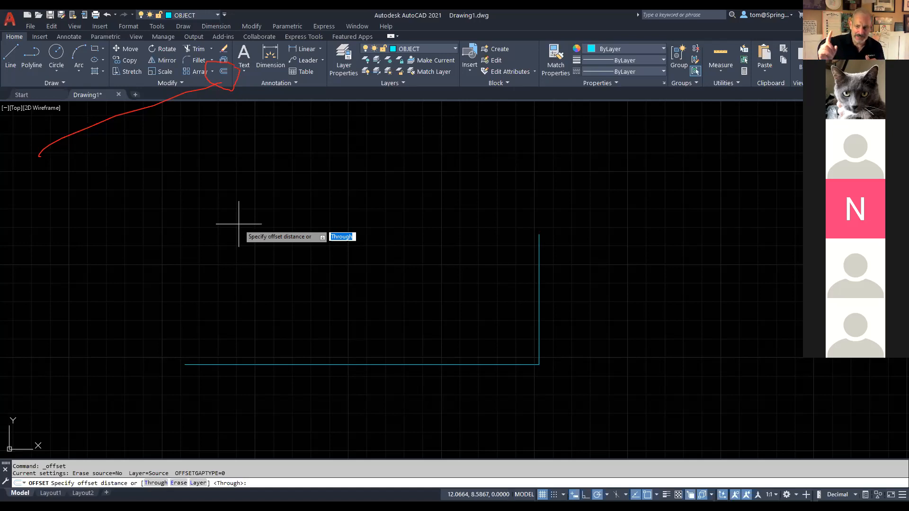
Step: Offset the right side 9.5 to the left to form the rectangle's left side
text(9.5)
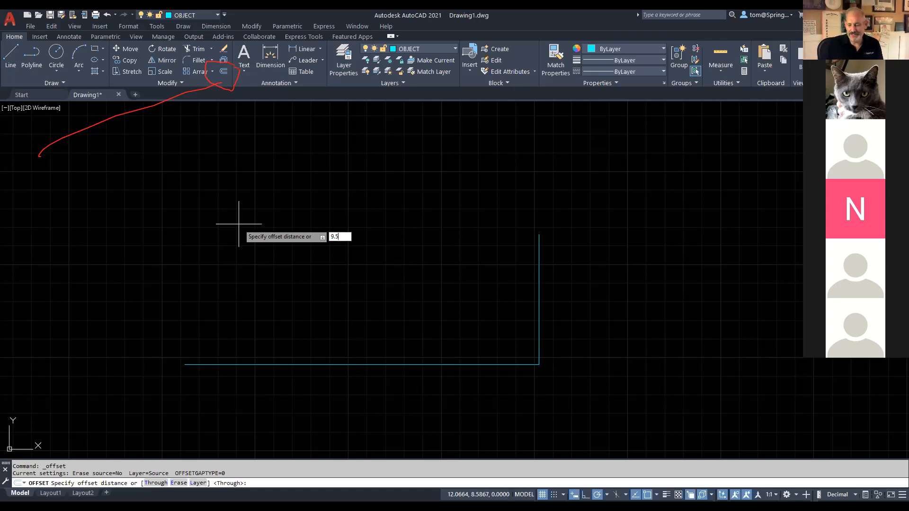
key(Return)
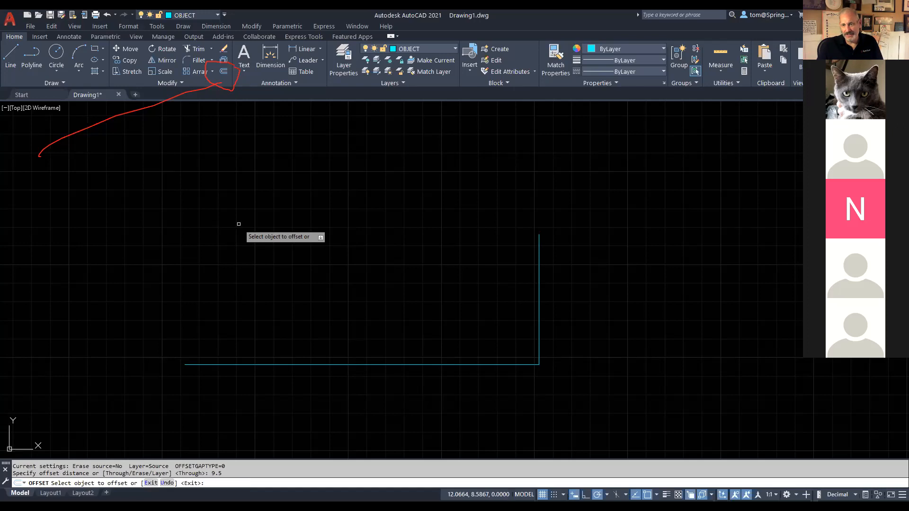
click(538, 274)
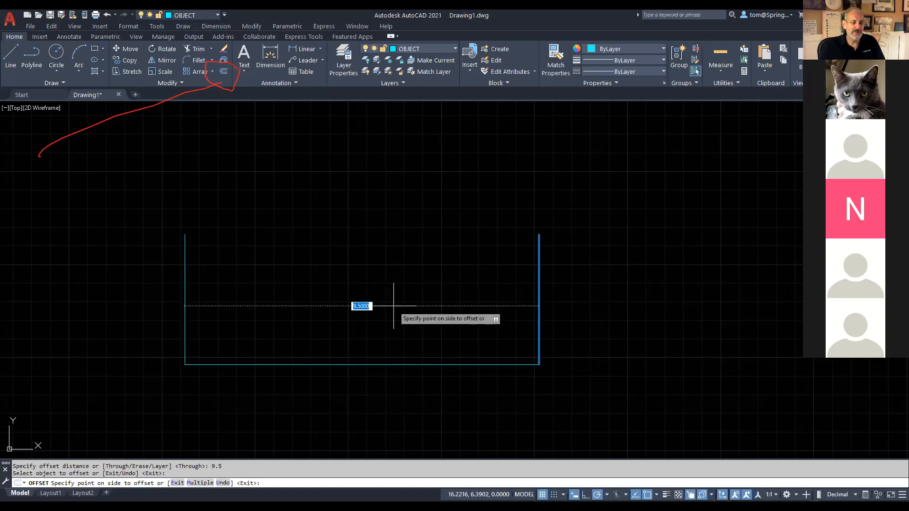
click(393, 306)
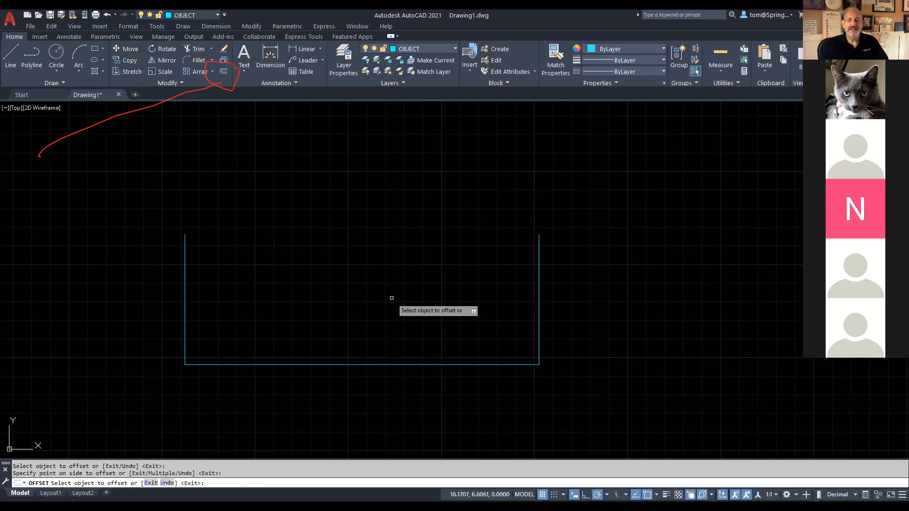
Step: Offset the bottom line 3.5 upward to form the top and close the outline
click(339, 365)
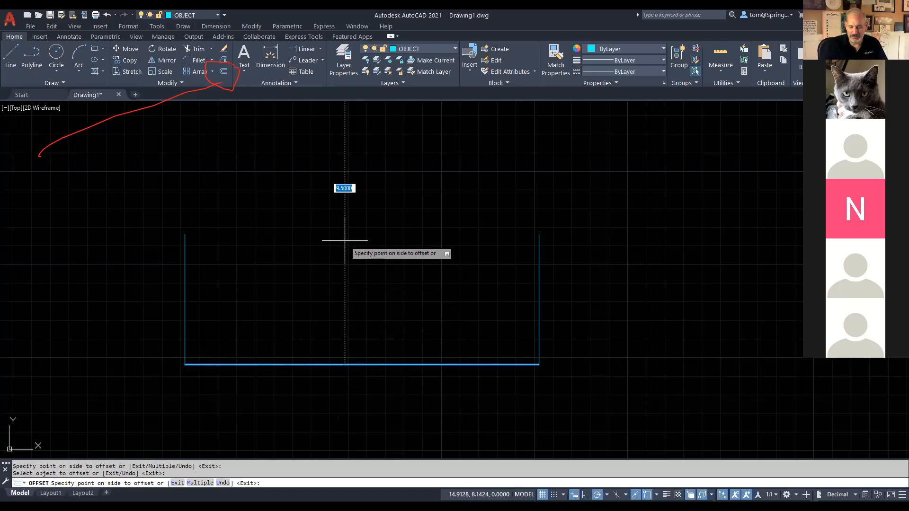
text(3.5)
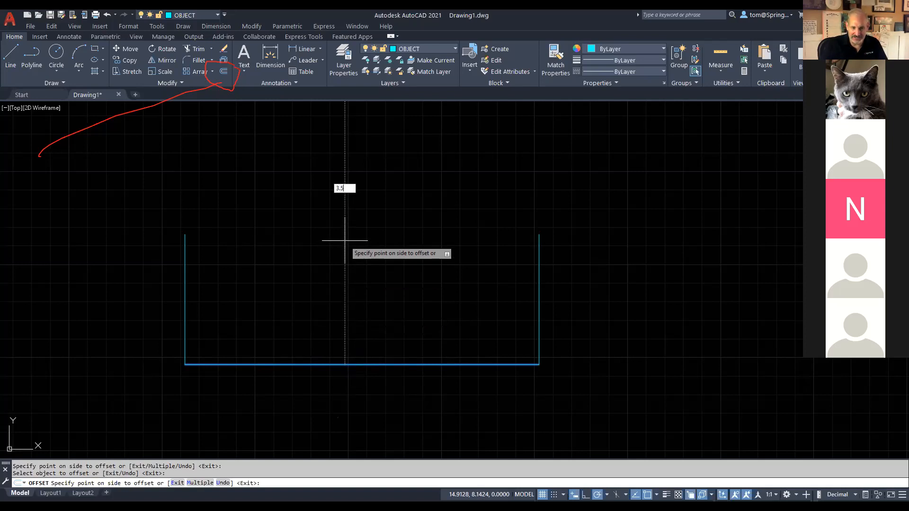
key(Return)
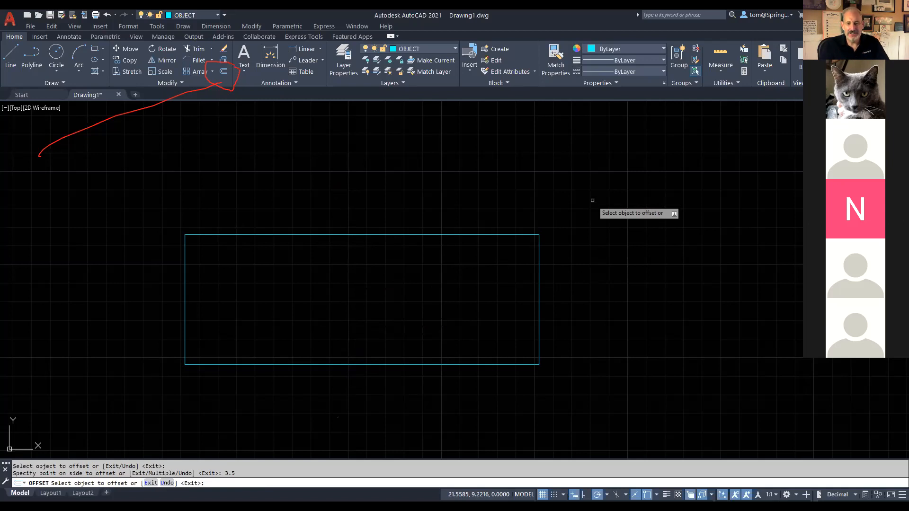
key(Escape)
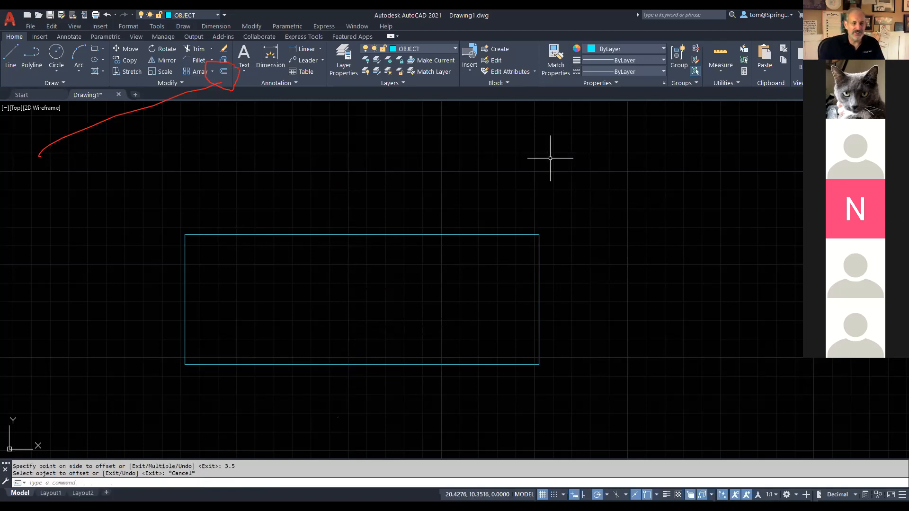
Step: Save the drawing to the Desktop as 'DRAWING H - BRENNAN'
click(61, 16)
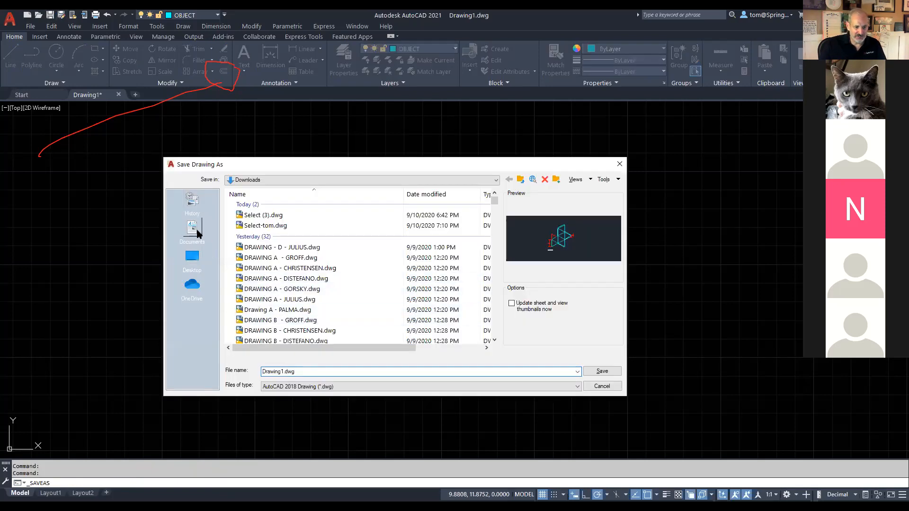
click(197, 261)
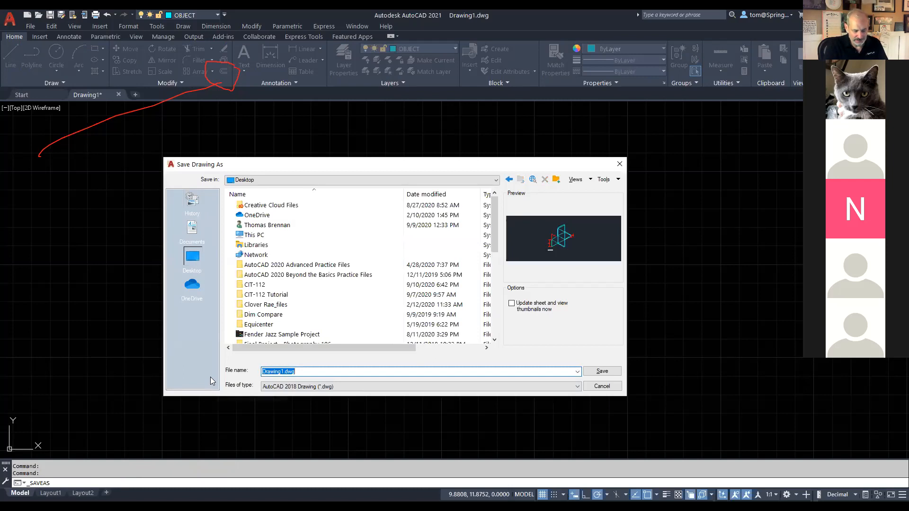
text(dR)
key(BackSpace)
key(BackSpace)
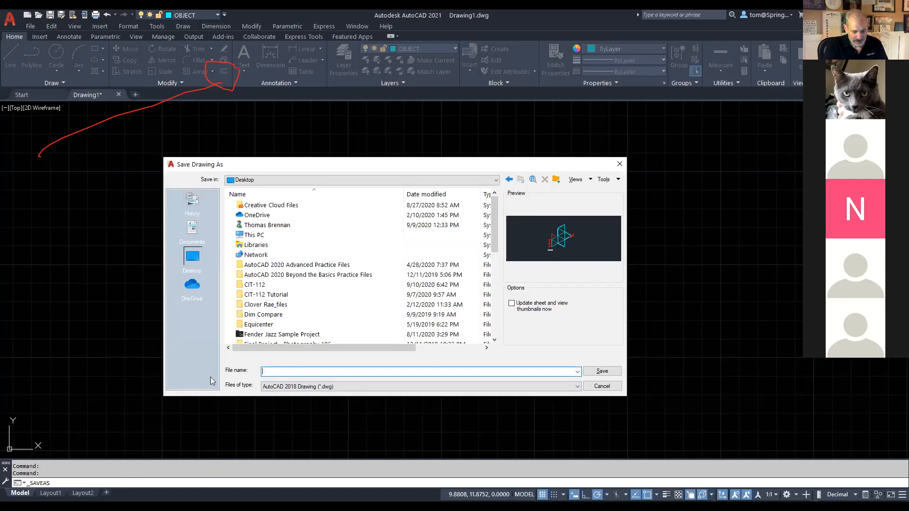
text(dr)
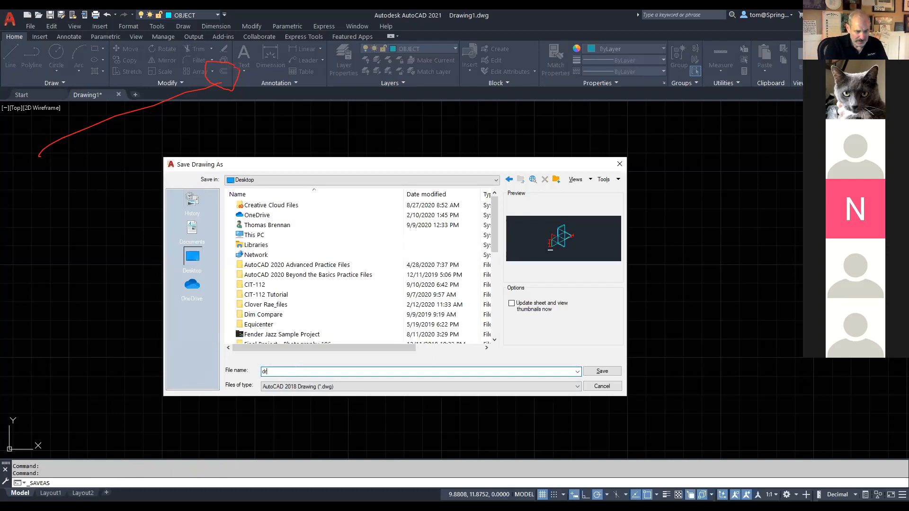
key(BackSpace)
key(BackSpace)
text(DRAWING H - BRENNAN)
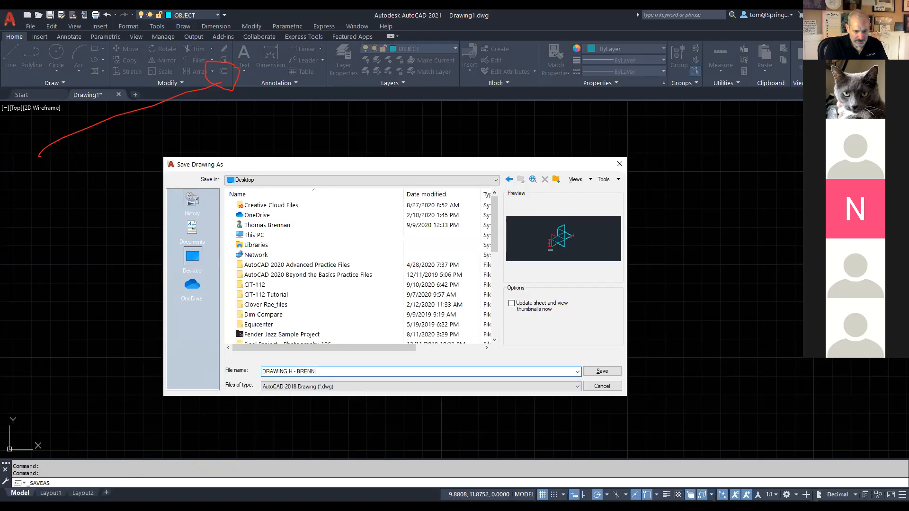
key(Return)
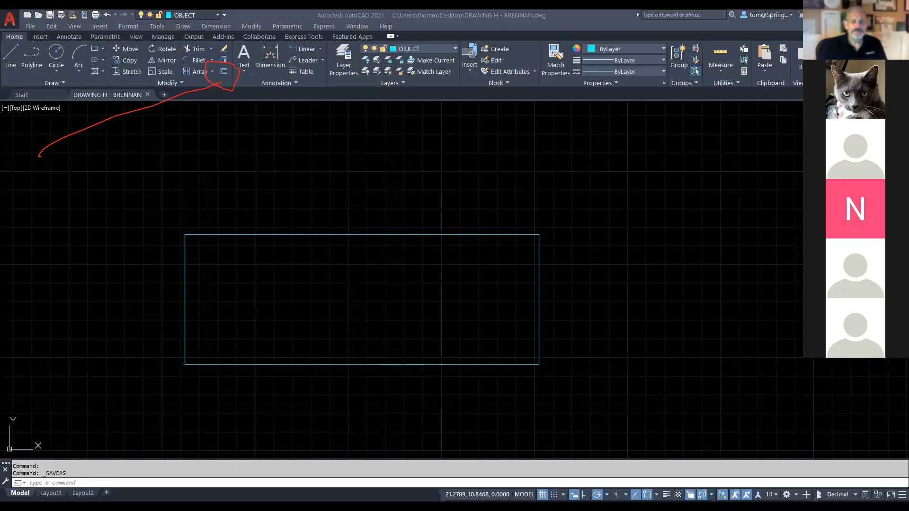
key(alt+Tab)
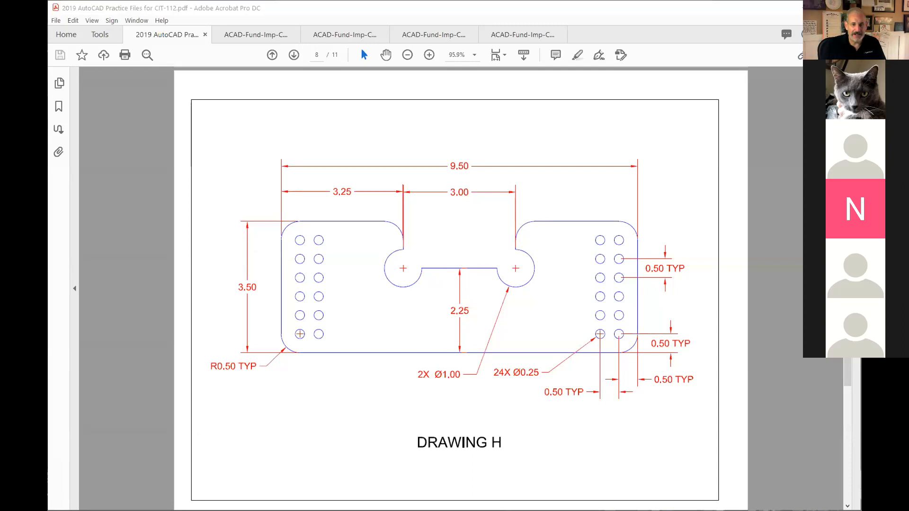
Step: Switch from the Drawing H reference back to the AutoCAD drawing
key(alt+Tab)
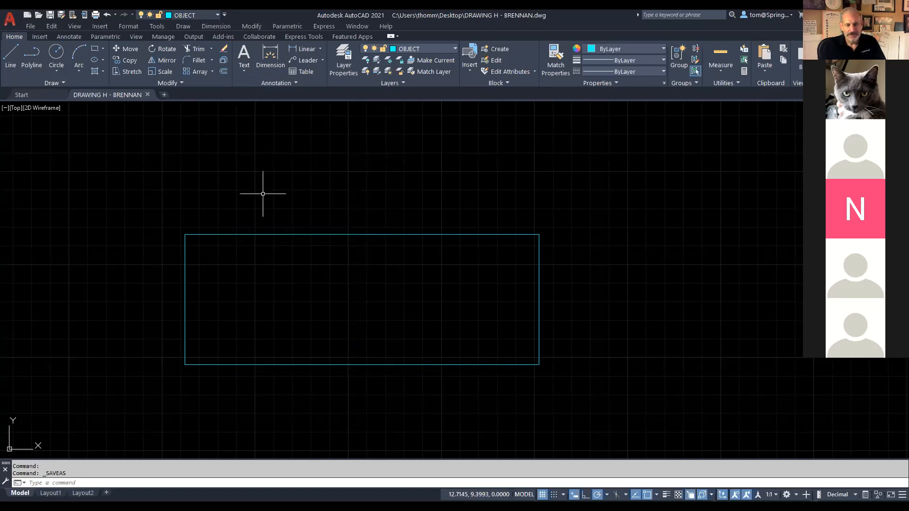
Step: Offset the rectangle's bottom edge 2.25 upward, then return to the Drawing H reference
text(O)
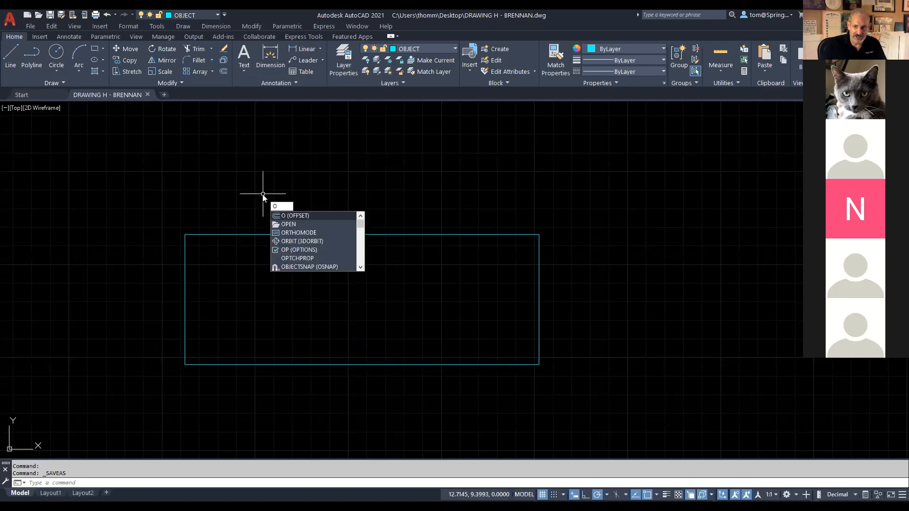
key(Return)
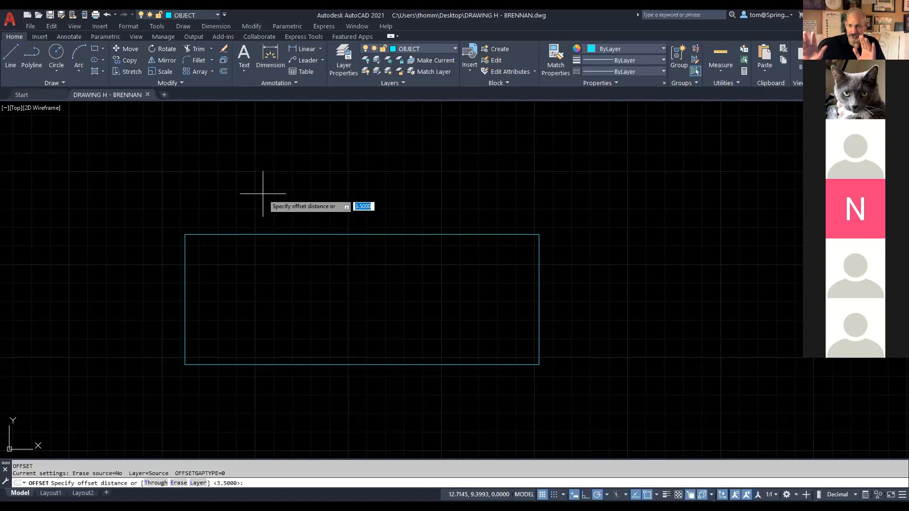
text(2.25)
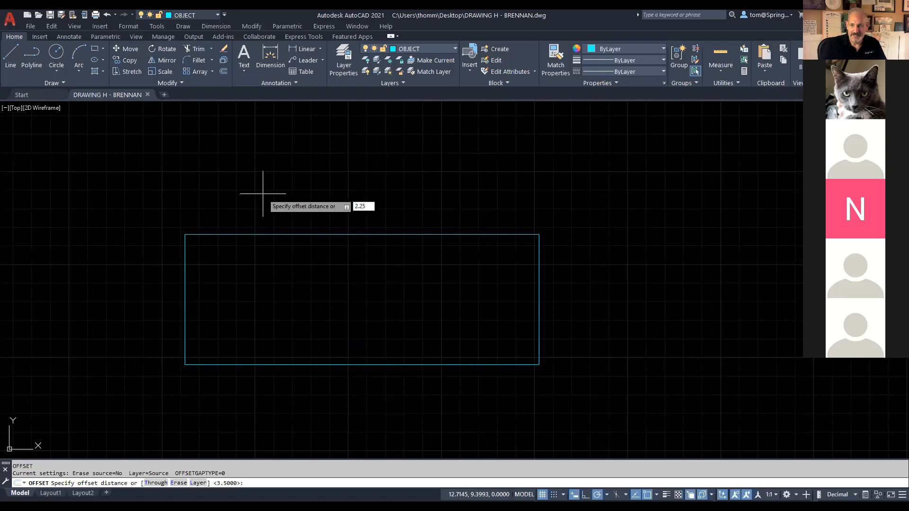
key(Return)
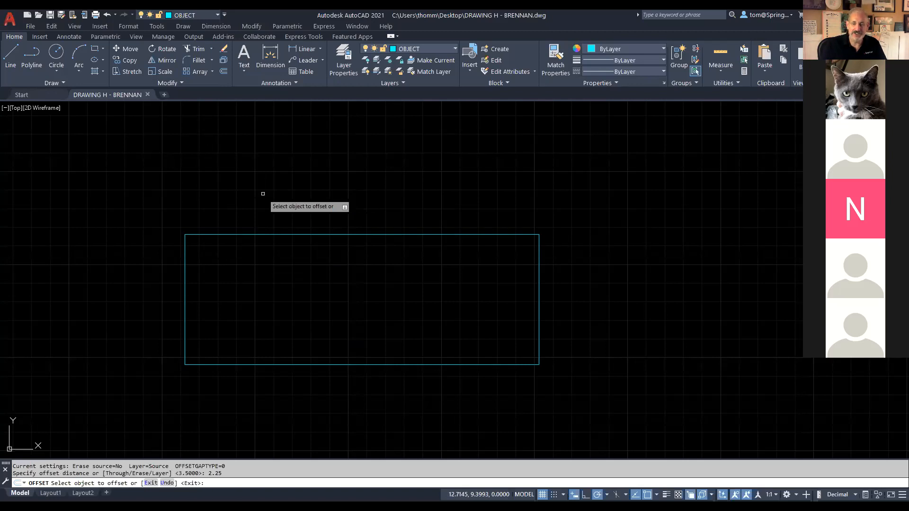
click(345, 364)
click(348, 320)
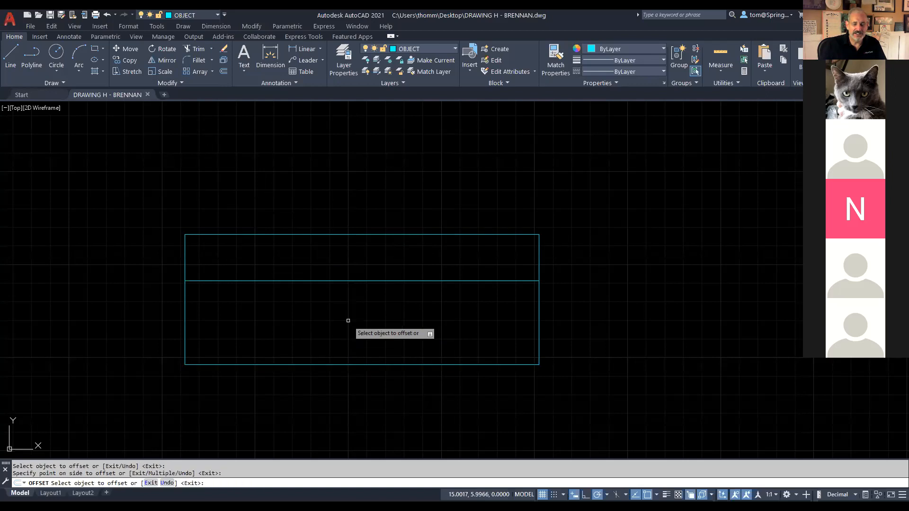
key(Escape)
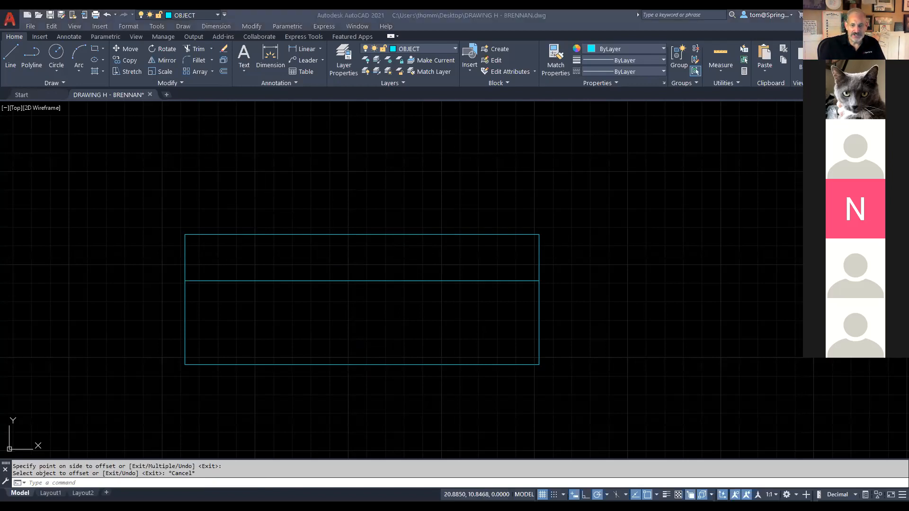
key(alt+Tab)
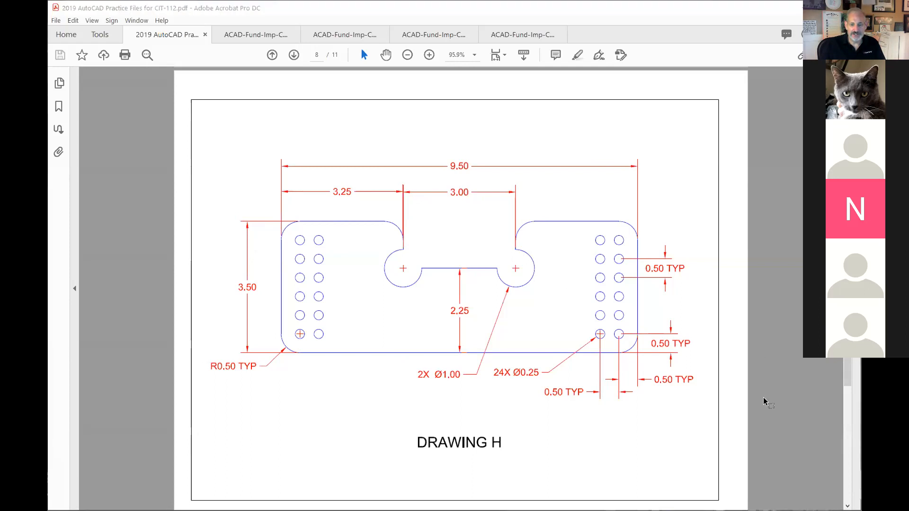
Step: Return to the AutoCAD drawing after reading the Drawing H dimensions
key(alt+Tab)
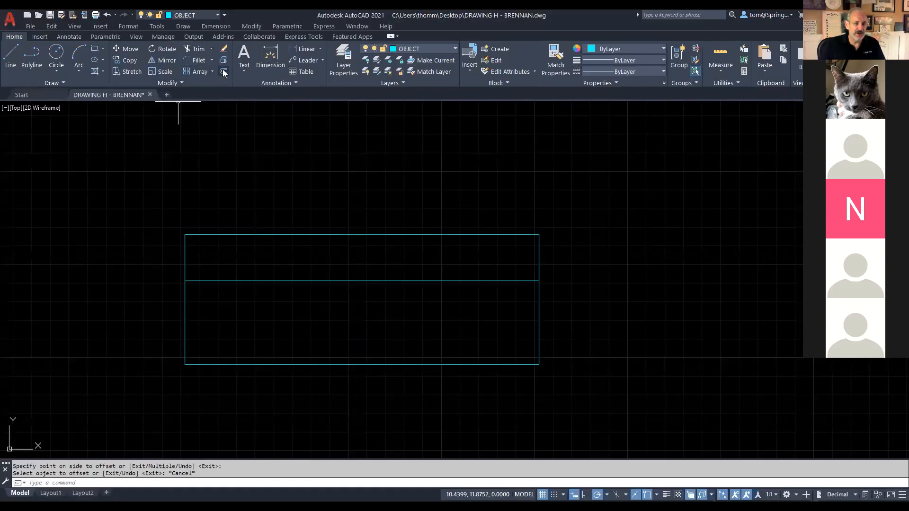
Step: Offset the left and right sides 3.25 inward as two vertical lines, then save
click(223, 71)
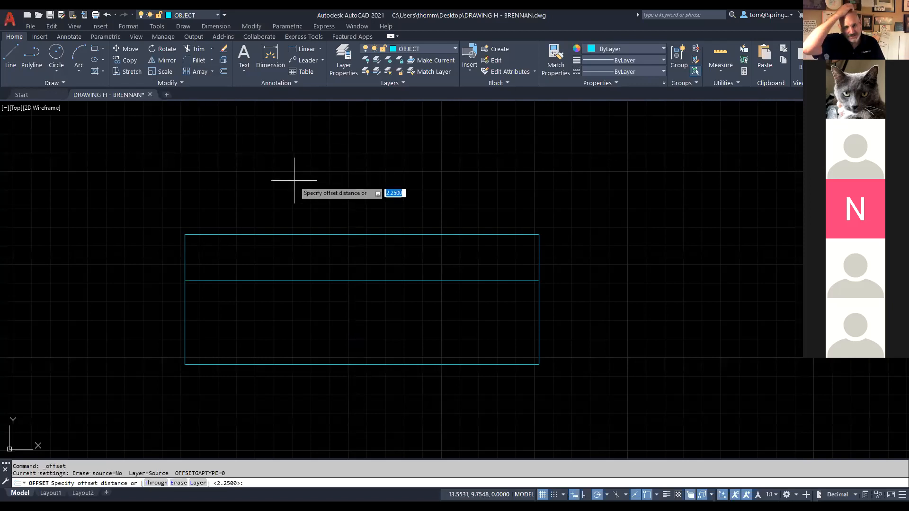
text(3.25)
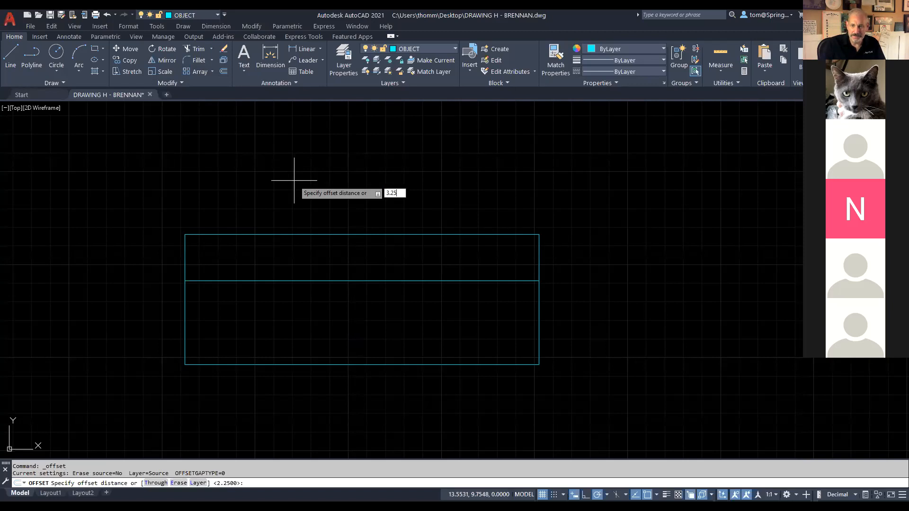
key(Return)
click(185, 334)
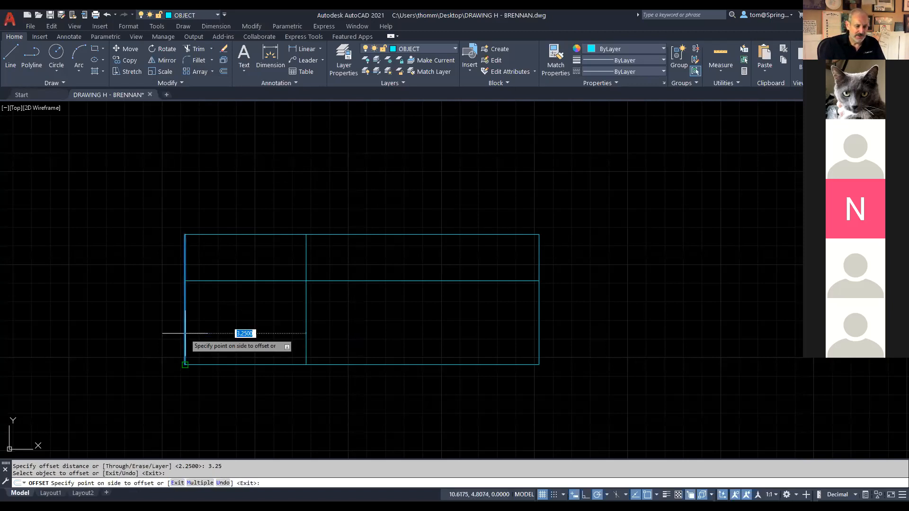
click(274, 325)
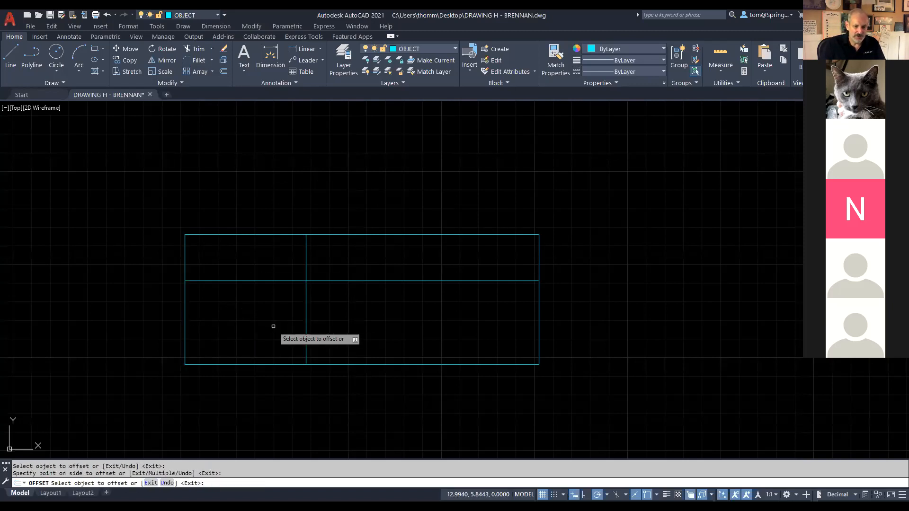
click(538, 308)
click(488, 312)
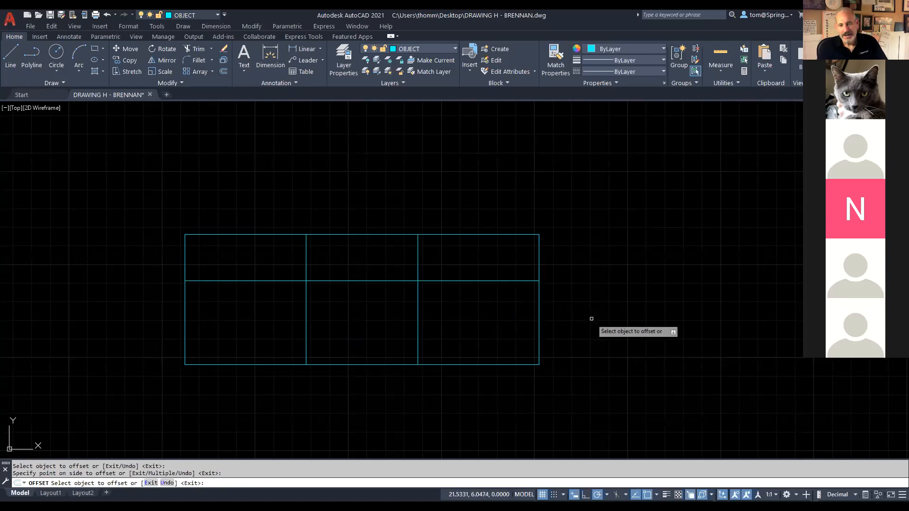
key(Escape)
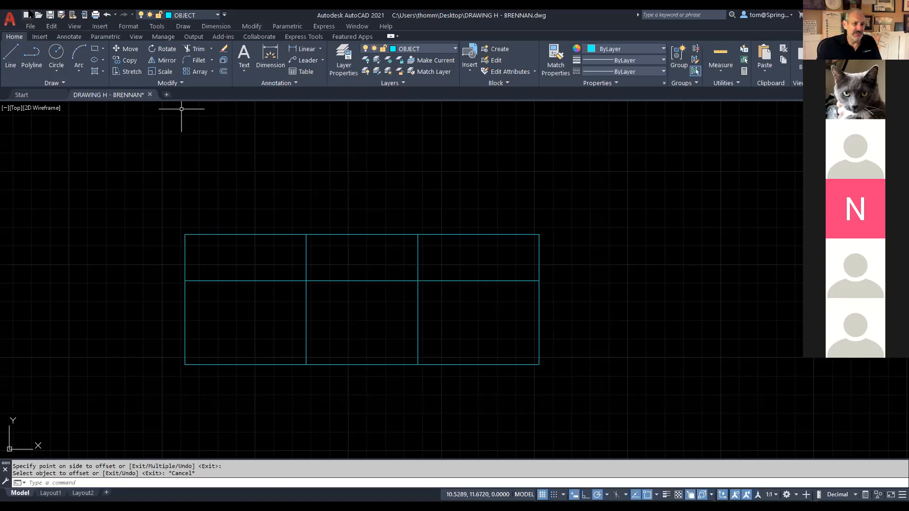
click(52, 16)
Step: Switch to the Drawing H sheet and box the 2X Ø1.00 callout
mouse_move(138, 97)
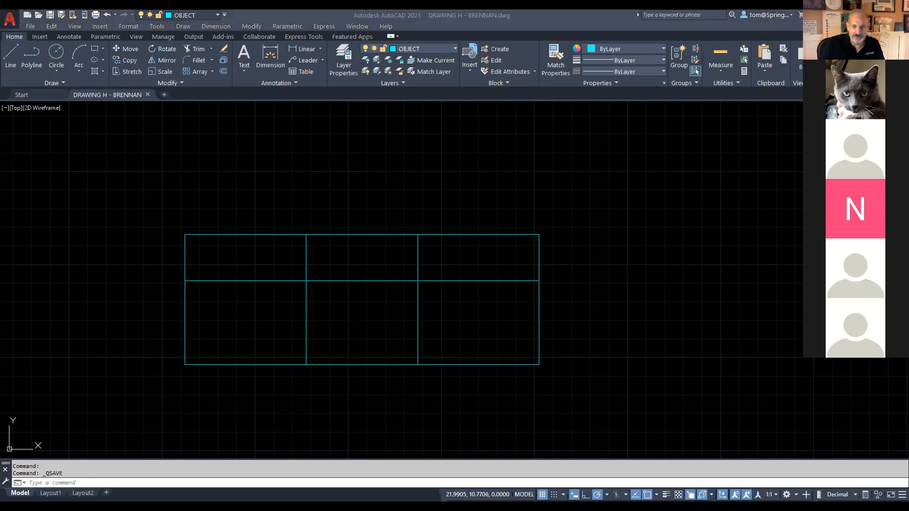
key(alt+Tab)
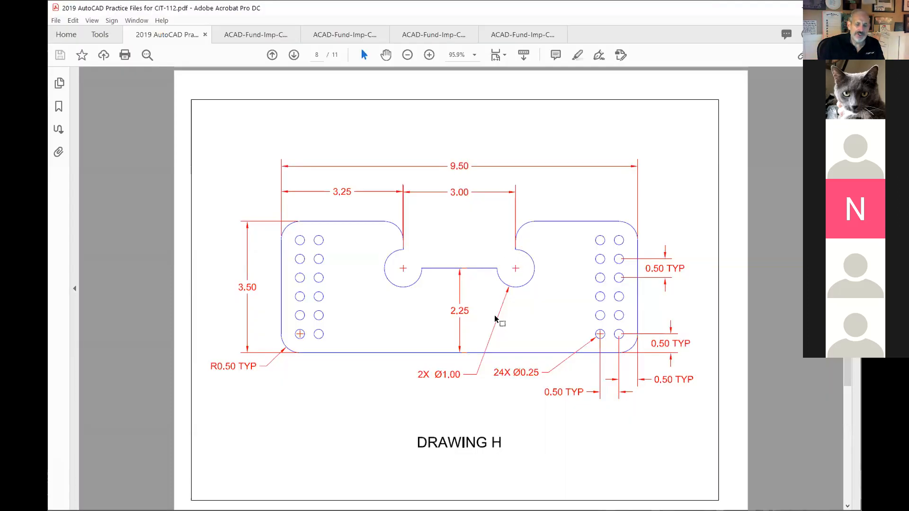
drag(409, 366, 464, 388)
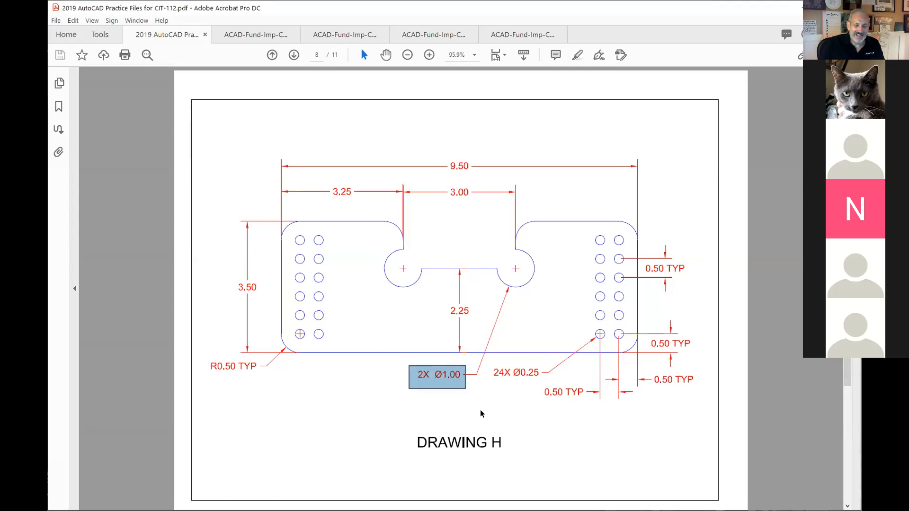
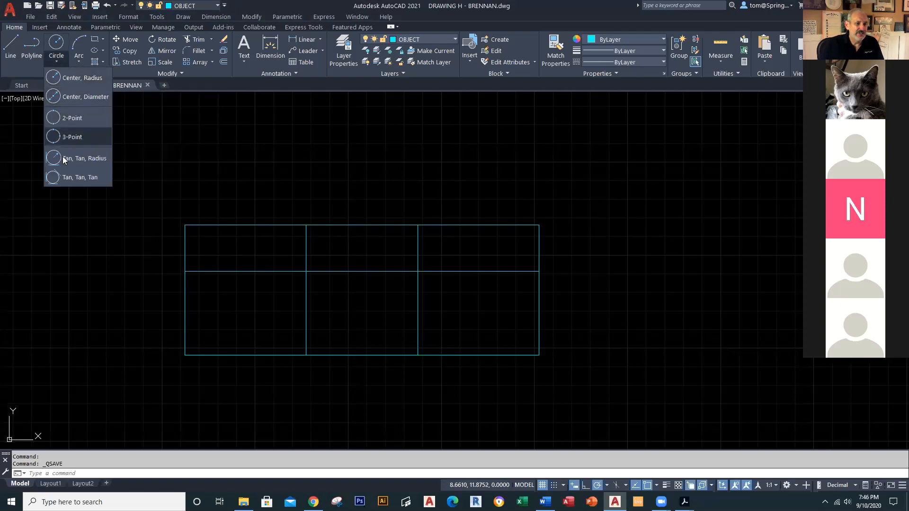
Step: Draw a diameter-1 circle centred where the left vertical line meets the middle line
click(67, 98)
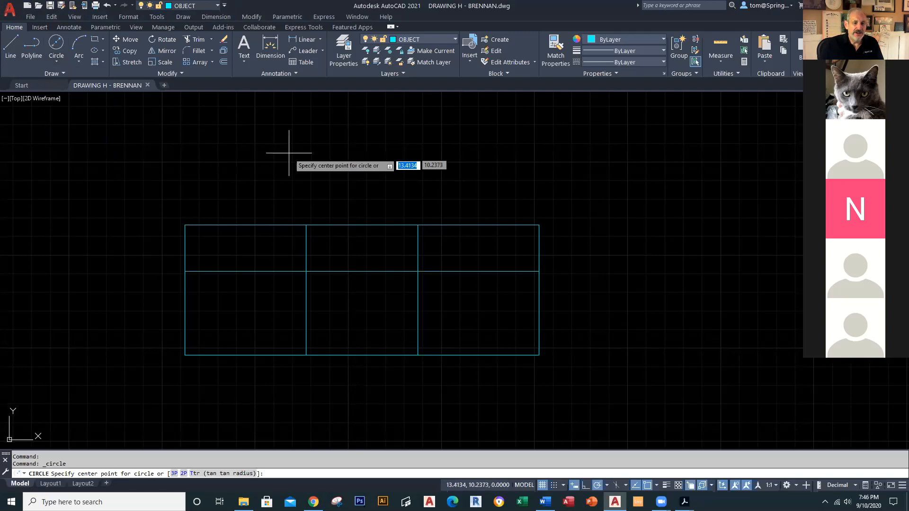
click(306, 271)
text(d)
key(Return)
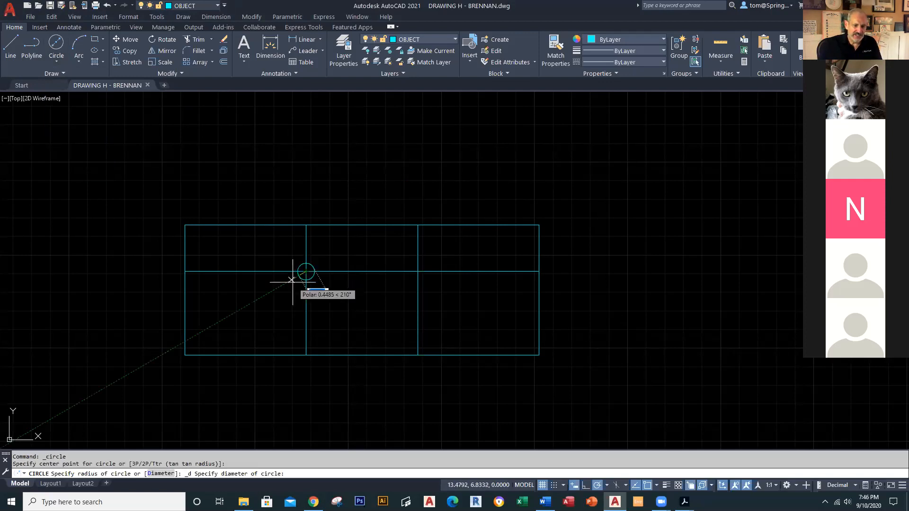
text(1)
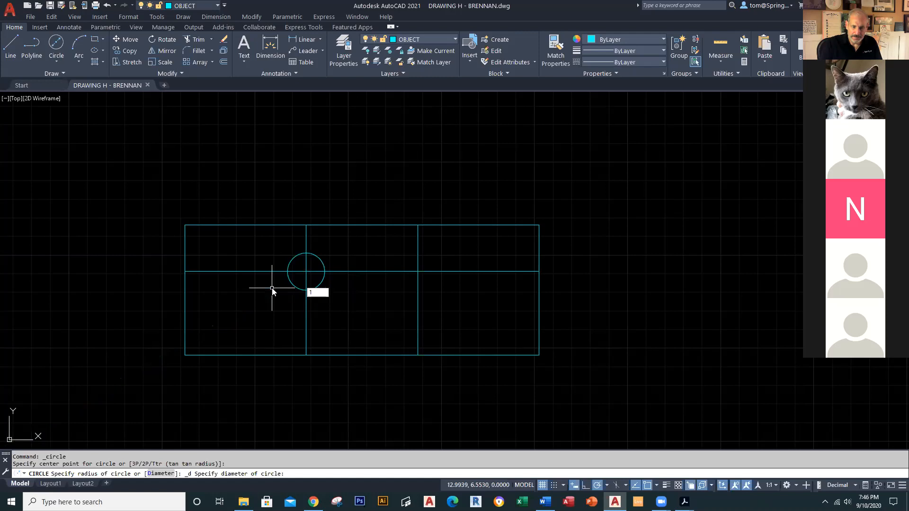
key(Return)
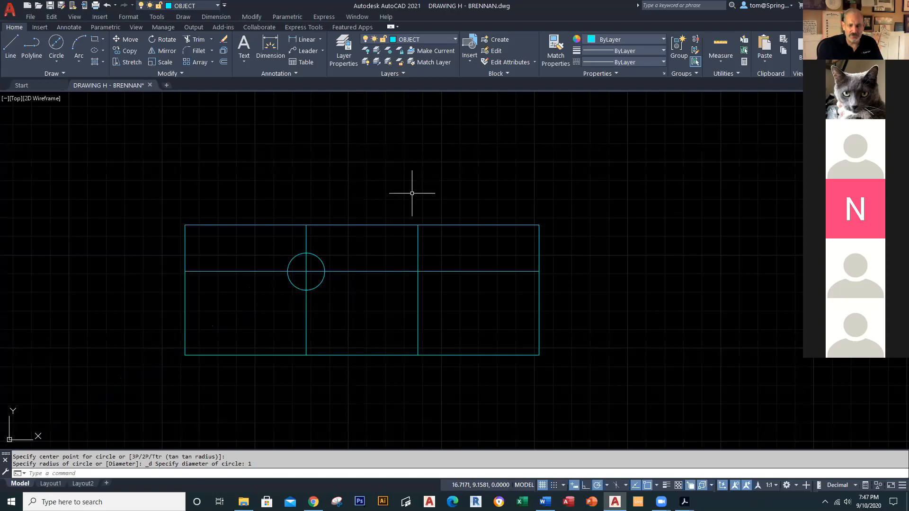
Step: Repeat the circle at the right intersection with radius 0.5 and save the drawing
right_click(526, 187)
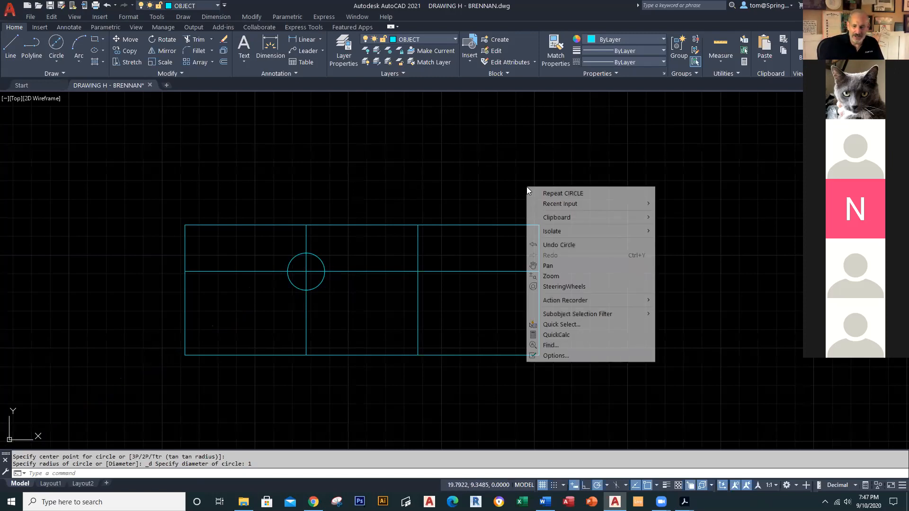
click(581, 194)
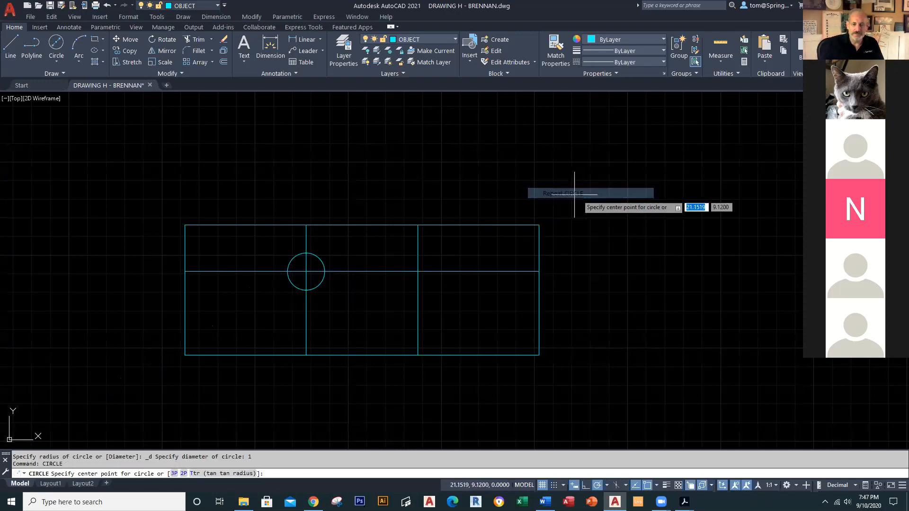
click(417, 271)
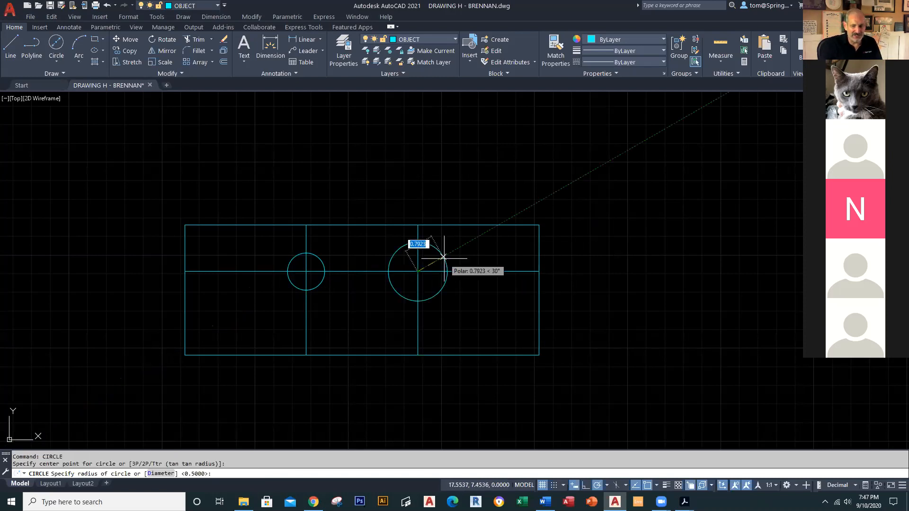
key(Return)
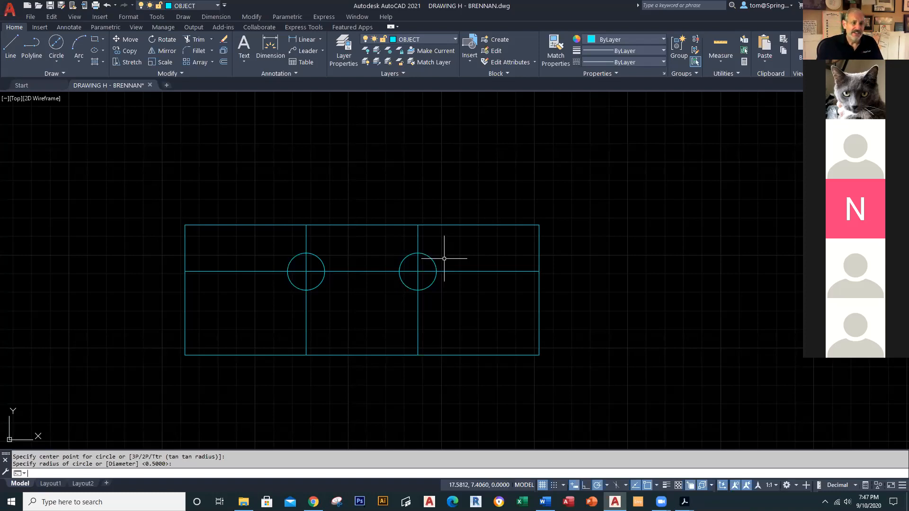
click(50, 5)
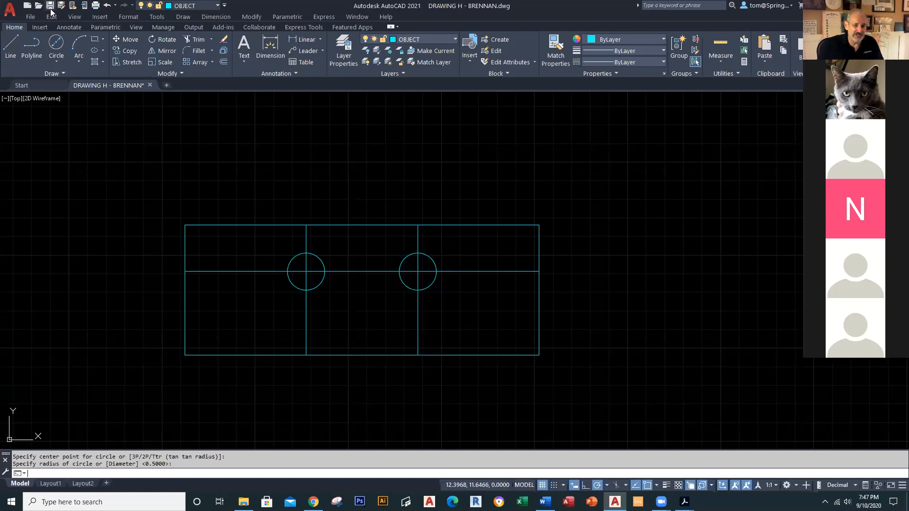
middle_drag(355, 195, 405, 200)
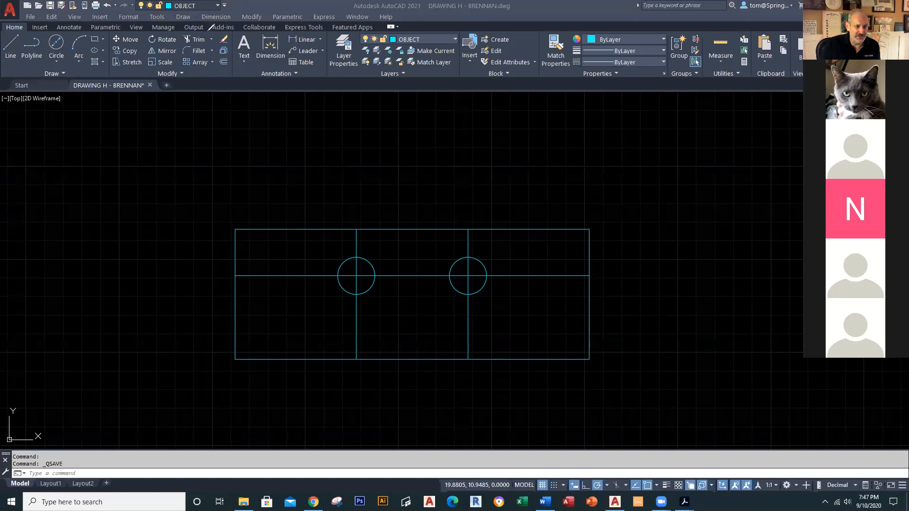
mouse_move(201, 27)
mouse_down()
mouse_move(178, 37)
mouse_move(209, 48)
mouse_move(211, 30)
mouse_move(187, 40)
mouse_move(79, 190)
mouse_up()
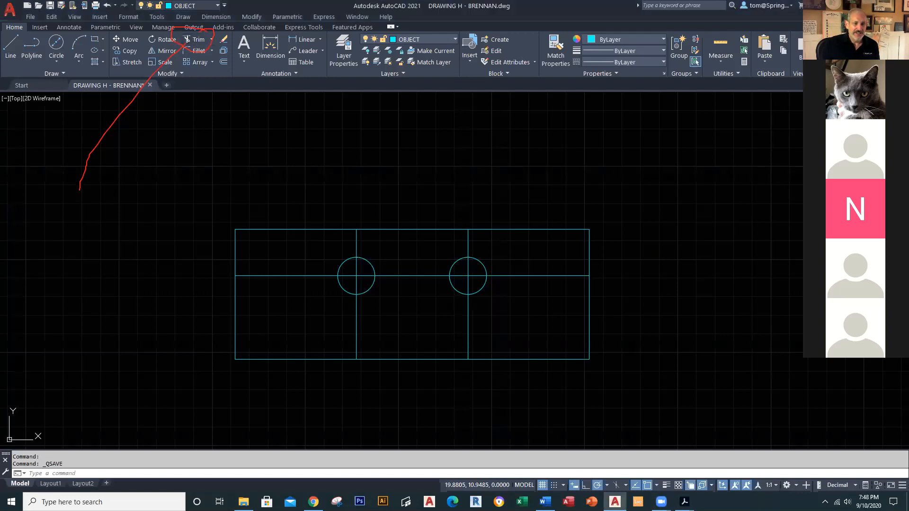
Step: Trim the top edge between the verticals and the upper arcs and inner lines of both circles
click(191, 41)
click(409, 230)
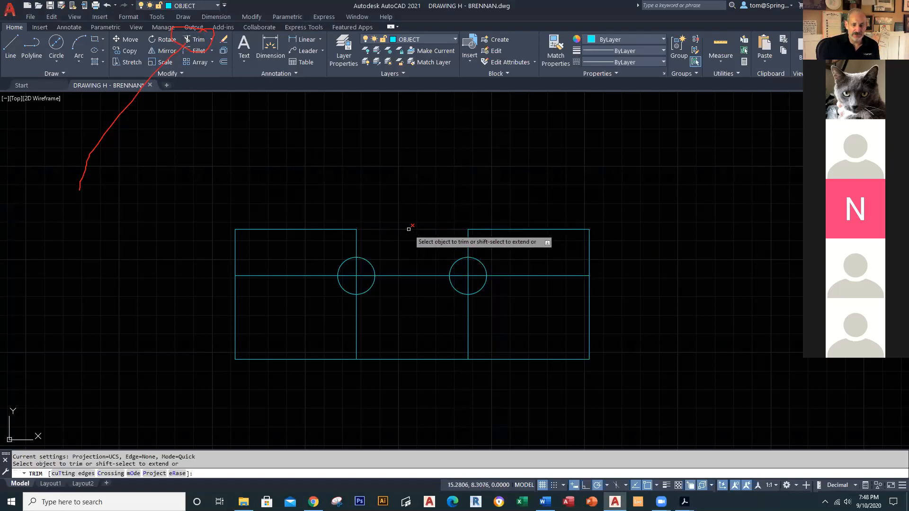
click(370, 261)
click(370, 261)
click(357, 262)
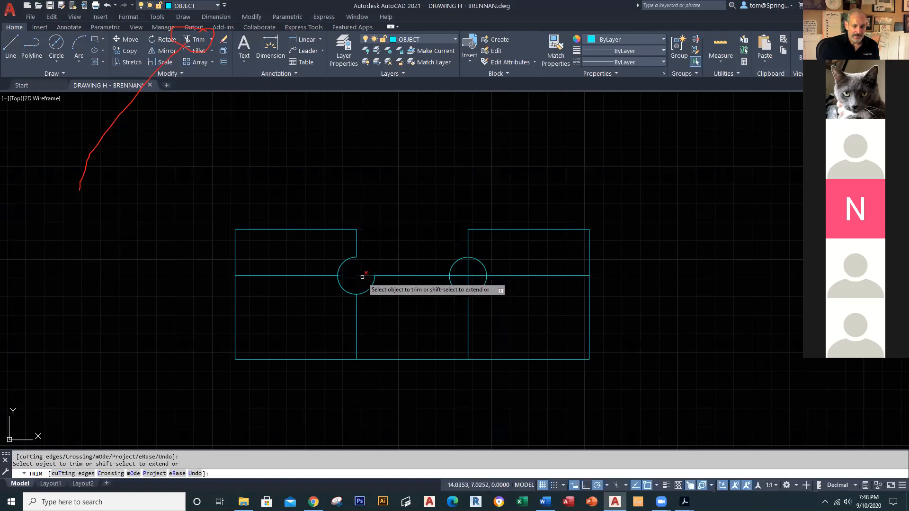
click(457, 261)
click(460, 275)
click(472, 276)
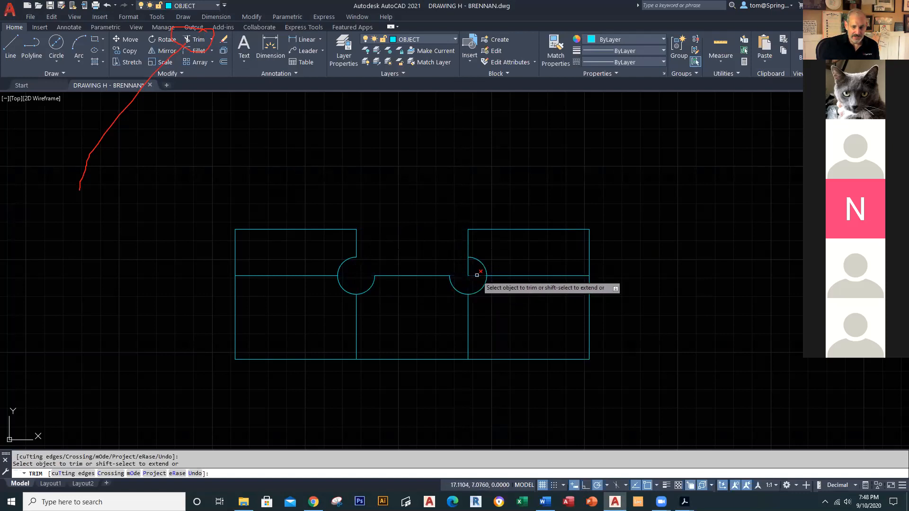
click(555, 276)
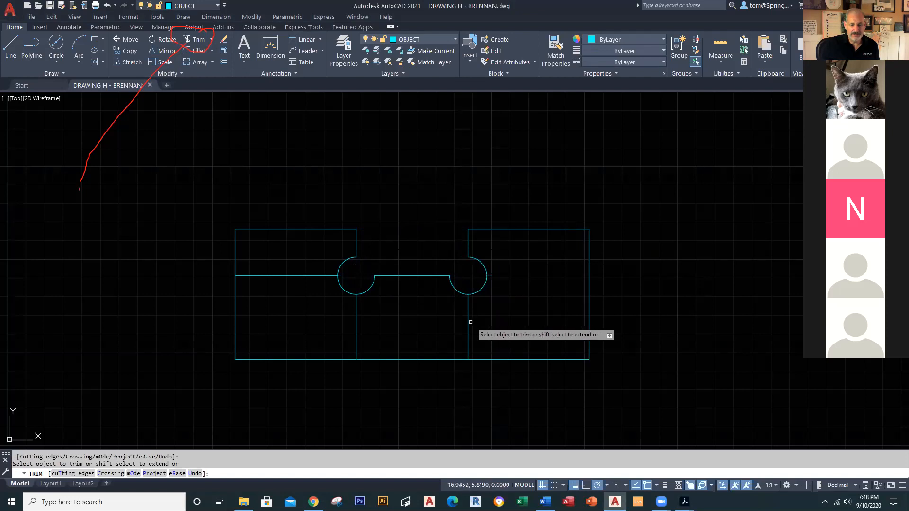
Step: Trim the vertical lines below both arcs and the leftover left horizontal line, then finish trimming
click(500, 321)
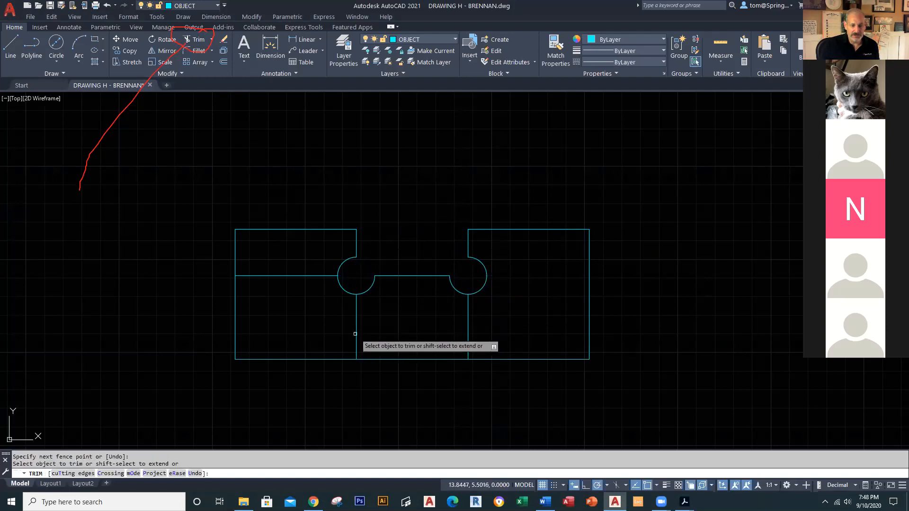
click(358, 335)
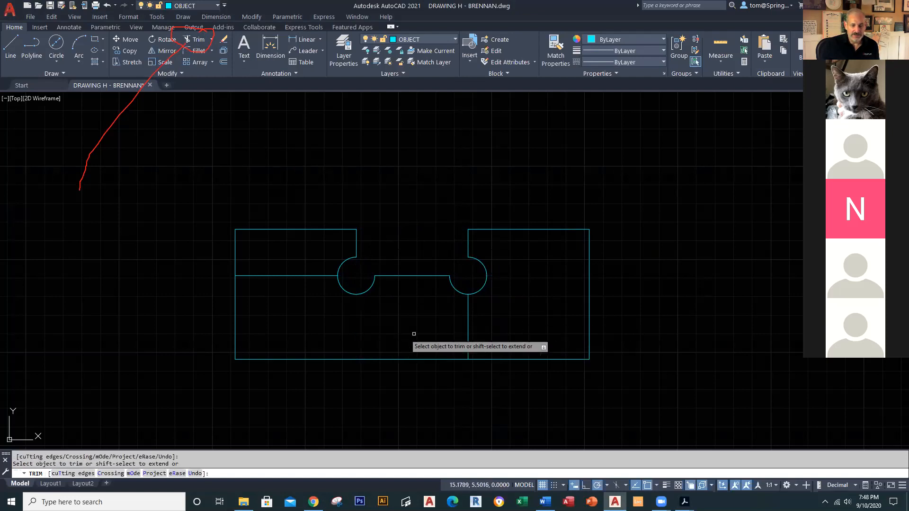
click(469, 328)
click(294, 275)
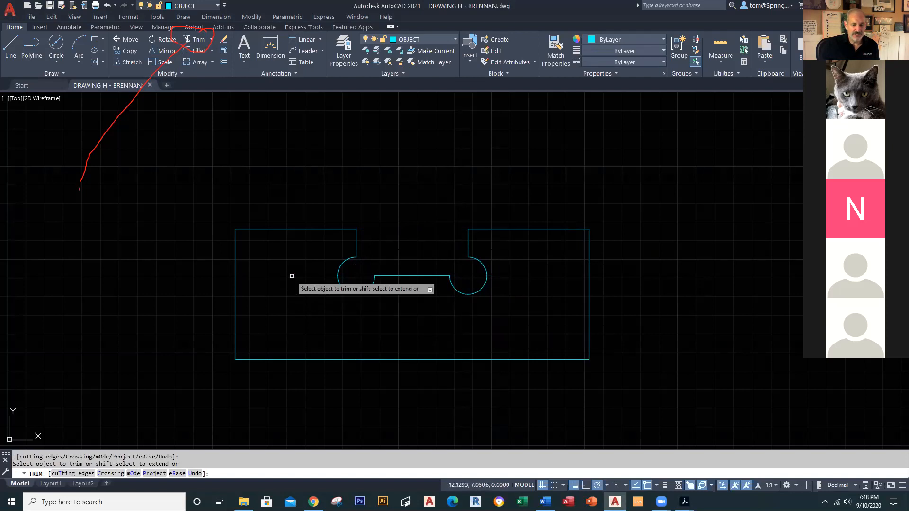
right_click(394, 324)
click(403, 330)
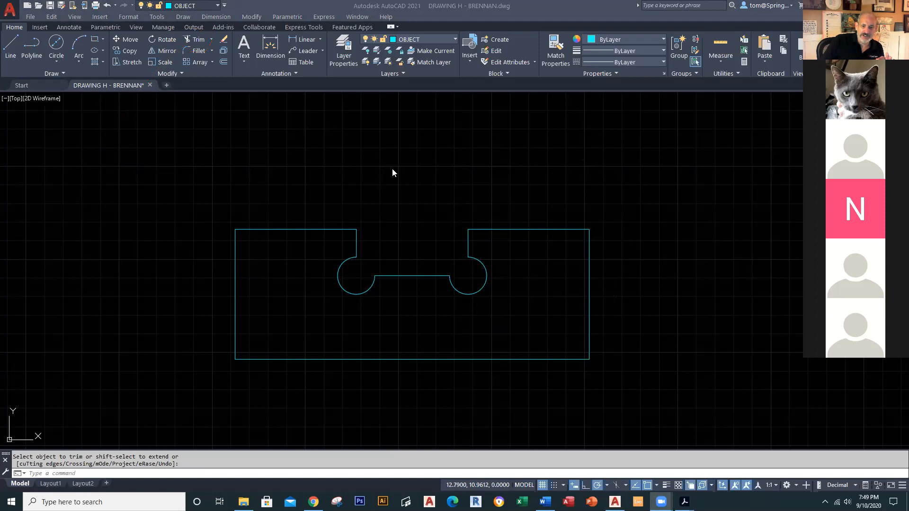
Step: Bring up the Drawing H reference PDF to compare the outline's dimensions
click(685, 502)
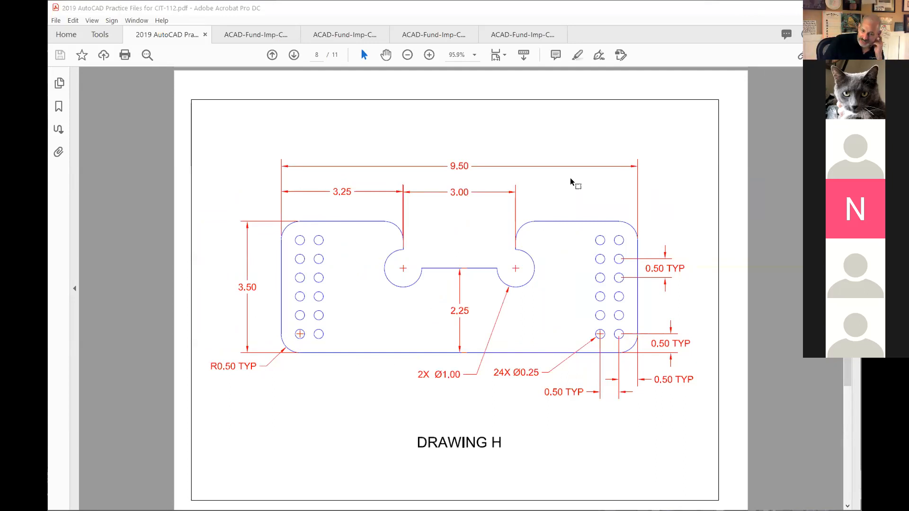
Step: Return from the Drawing H sheet to the AutoCAD drawing
key(alt+Tab)
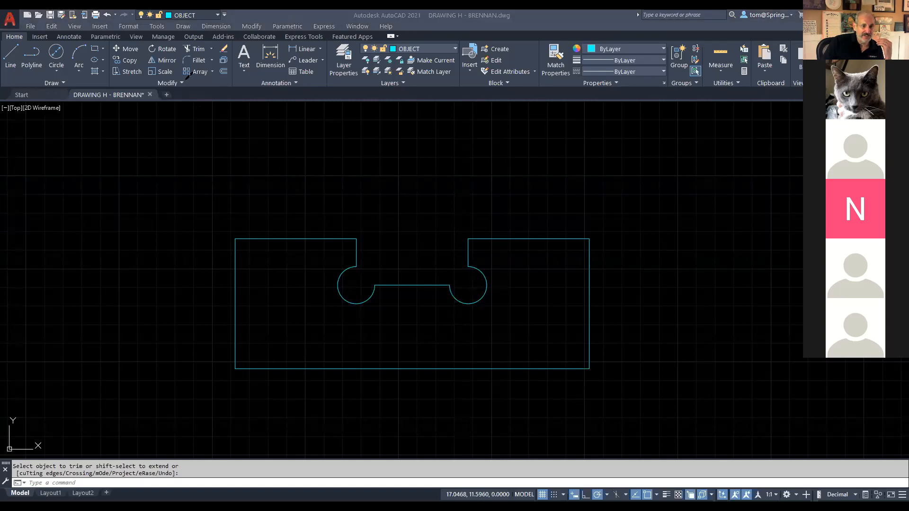
Step: Start the Fillet command and set its radius to 0.5
mouse_move(202, 54)
mouse_down()
mouse_move(175, 63)
mouse_move(216, 55)
mouse_move(55, 287)
mouse_up()
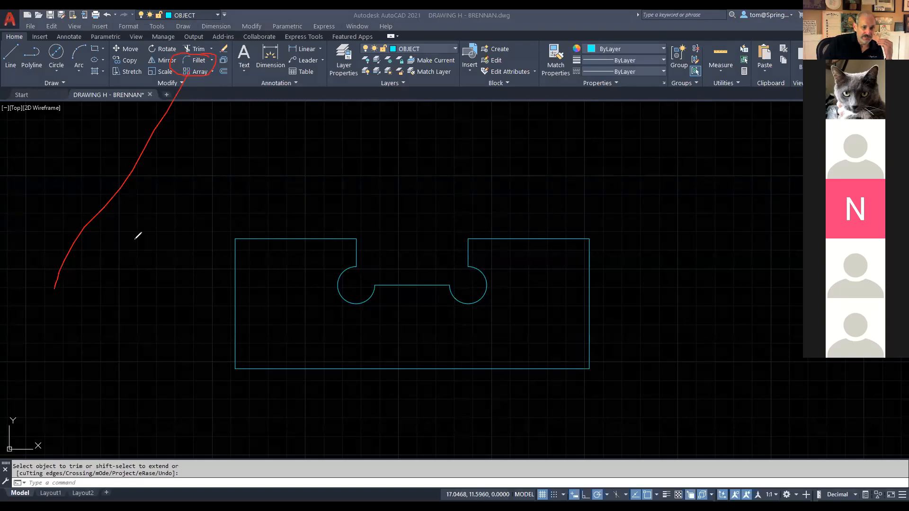
click(198, 61)
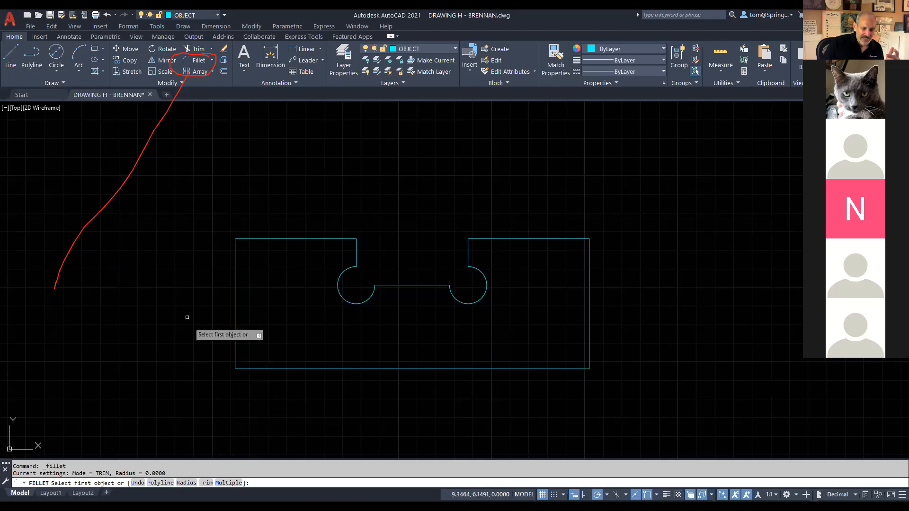
key(Down)
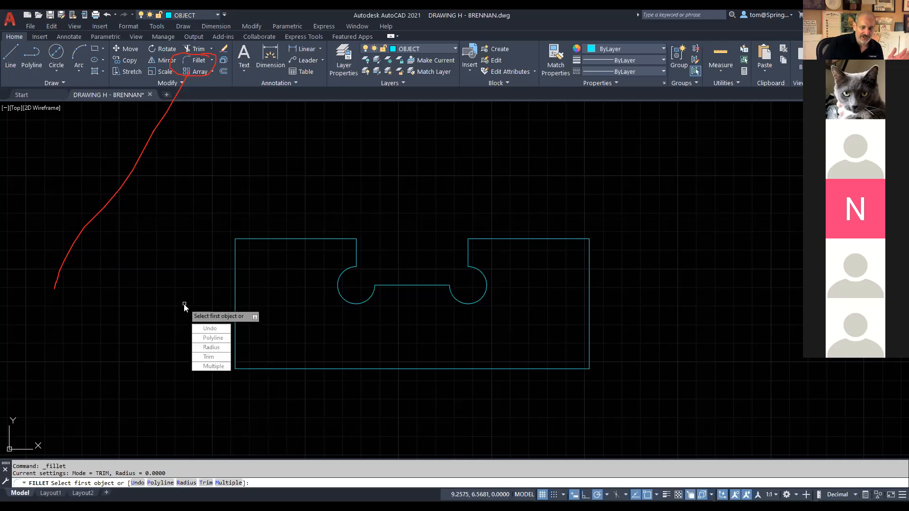
click(216, 346)
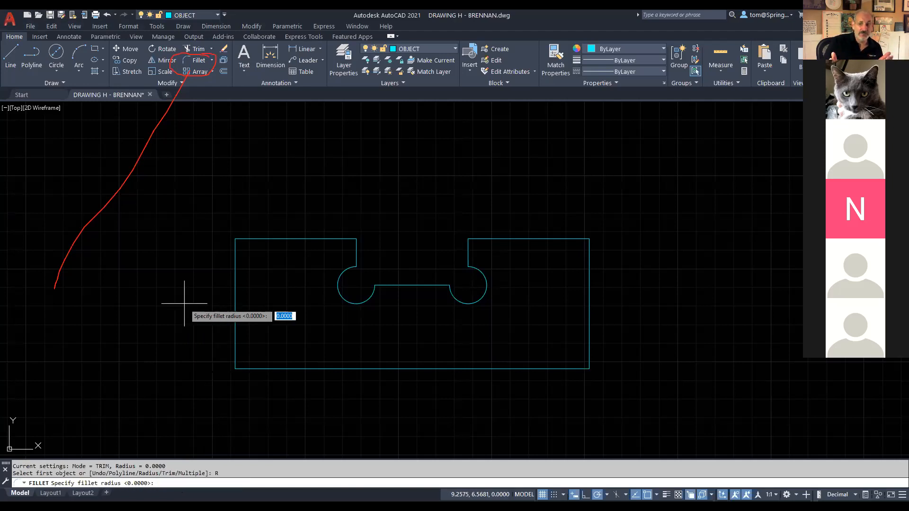
text(.5)
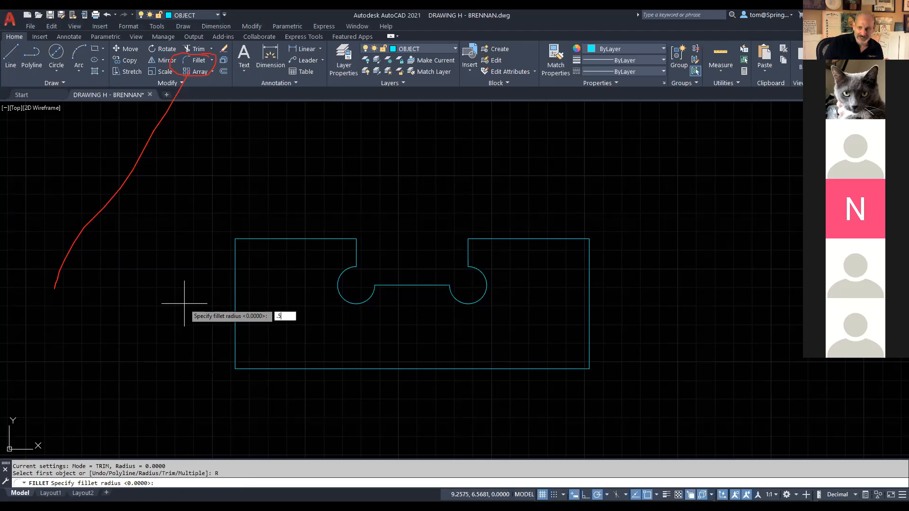
key(Return)
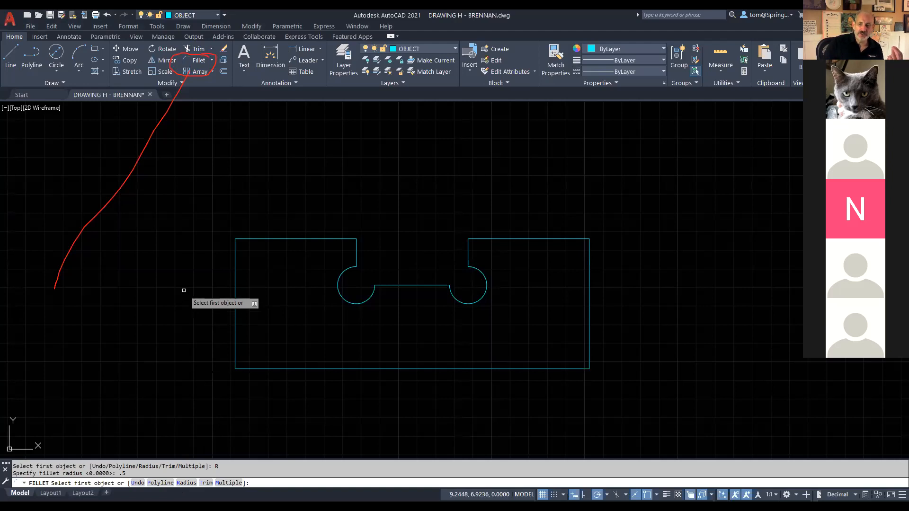
Step: Fillet the outline's top-left corner and the top corners of both notch blocks at 0.5
click(236, 250)
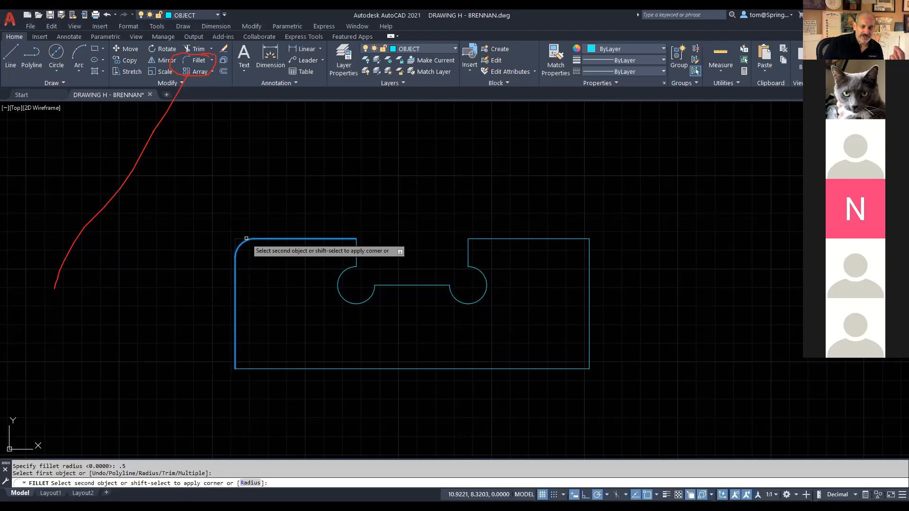
click(246, 238)
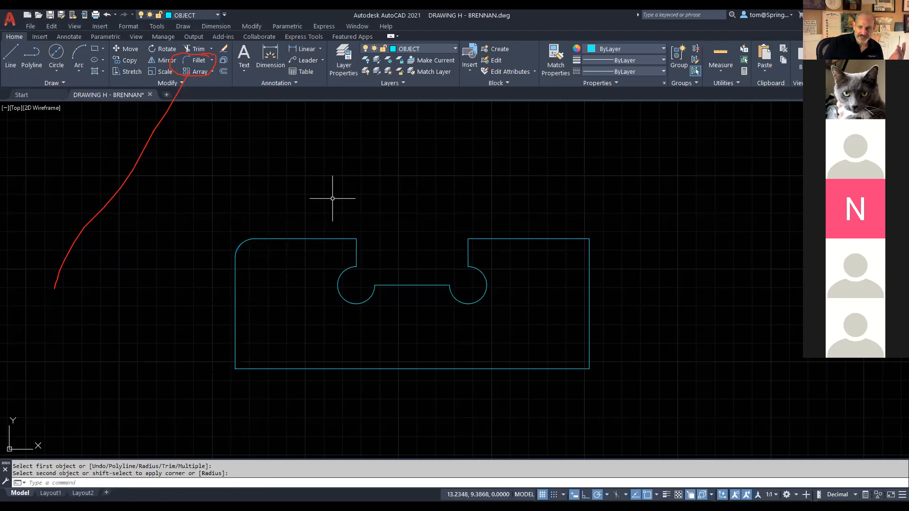
right_click(373, 189)
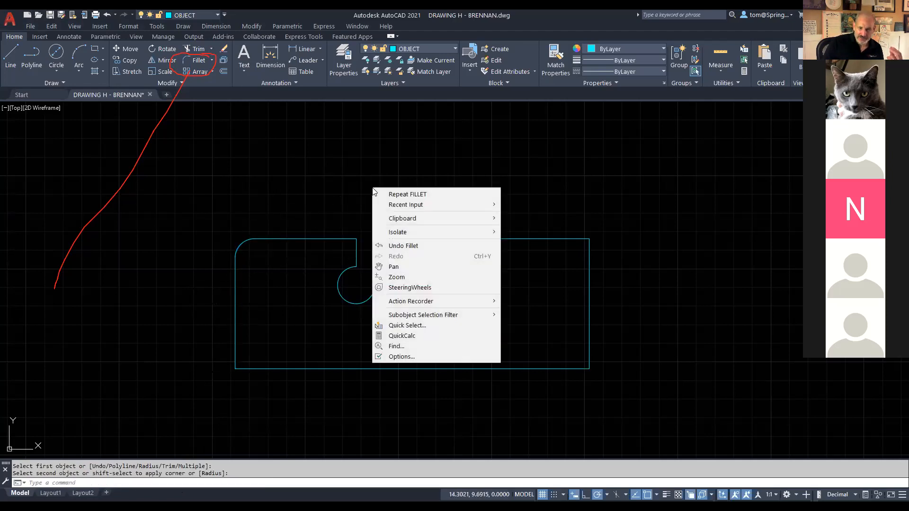
click(408, 194)
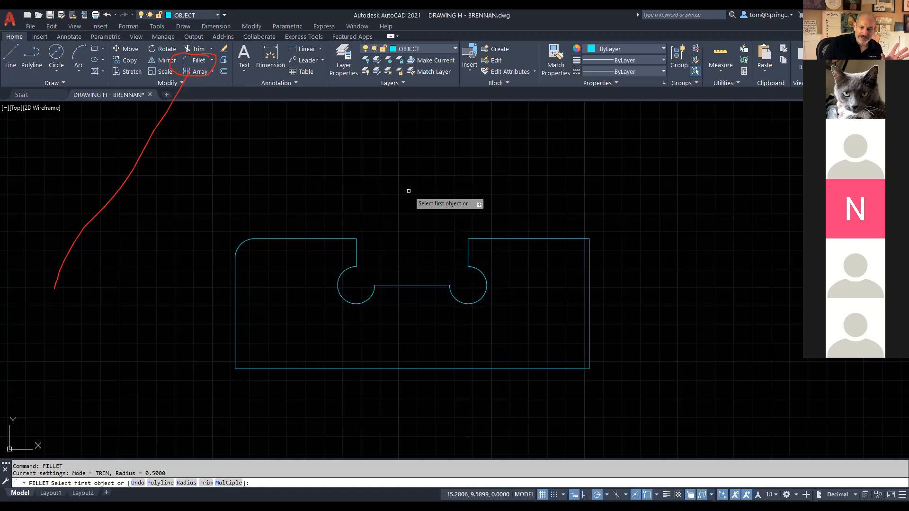
click(229, 483)
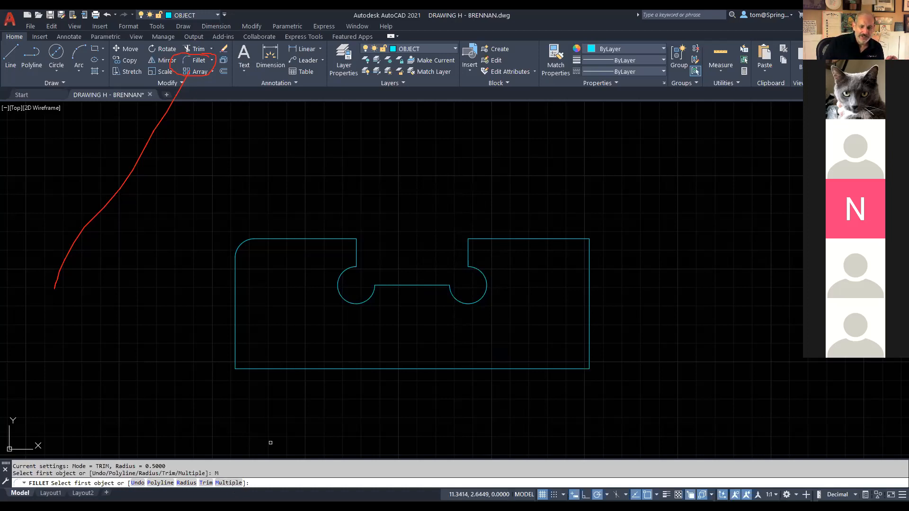
click(347, 241)
click(356, 251)
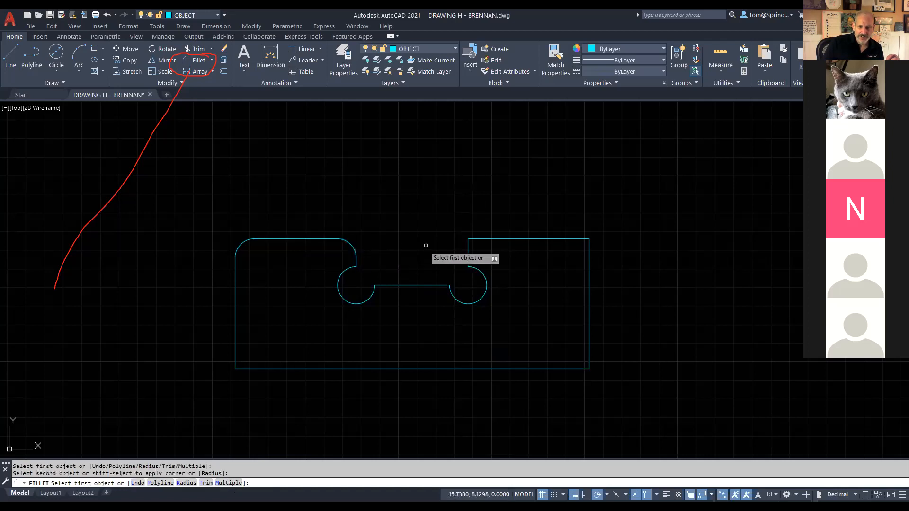
click(469, 246)
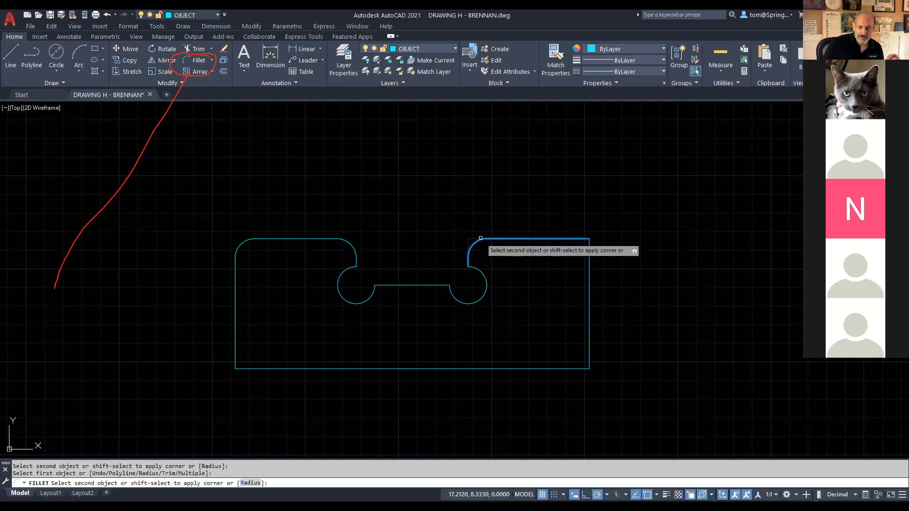
click(480, 238)
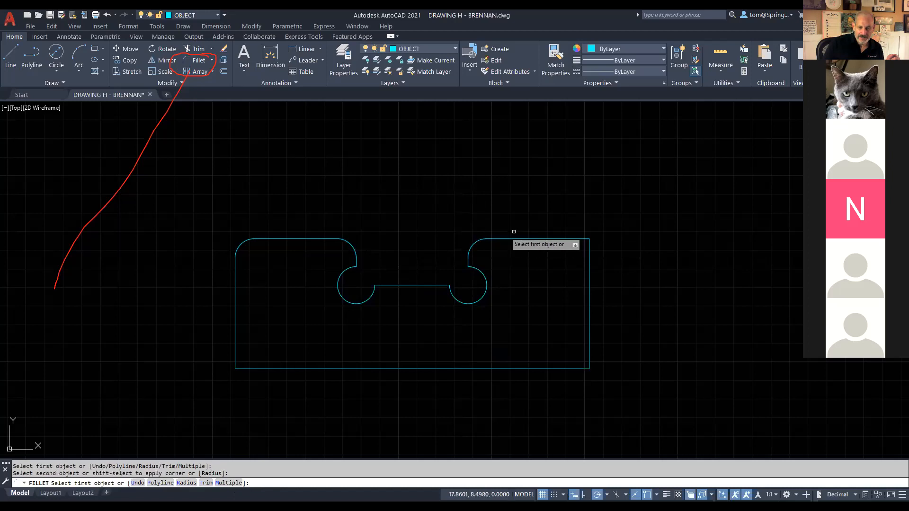
click(583, 240)
click(590, 260)
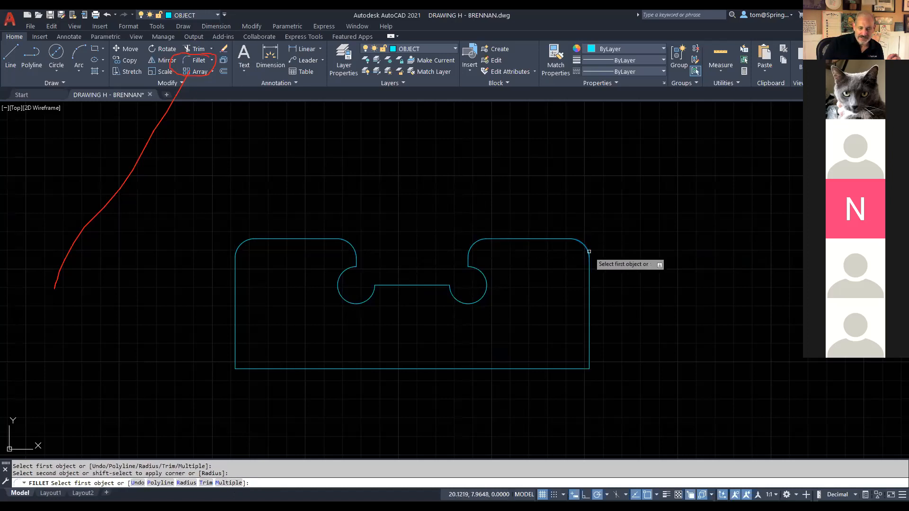
Step: Fillet the plate's bottom-right and bottom-left corners, then save the drawing
click(589, 367)
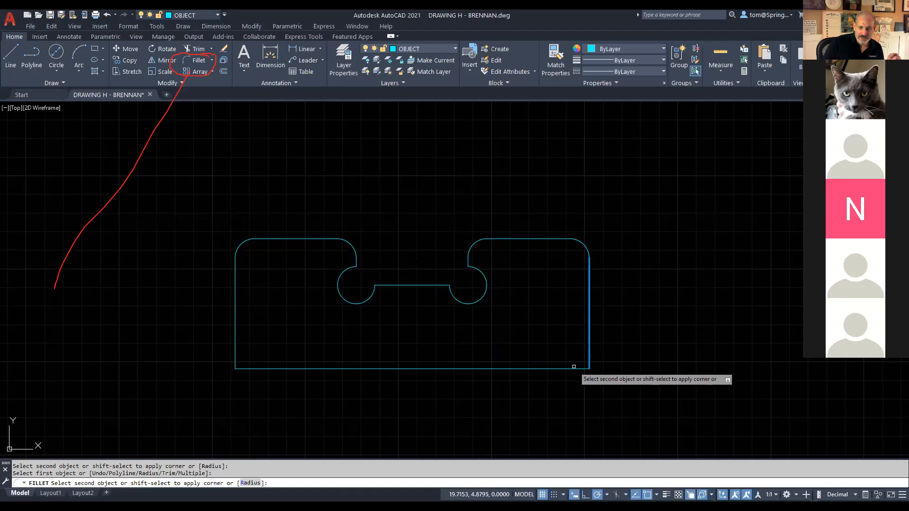
click(574, 367)
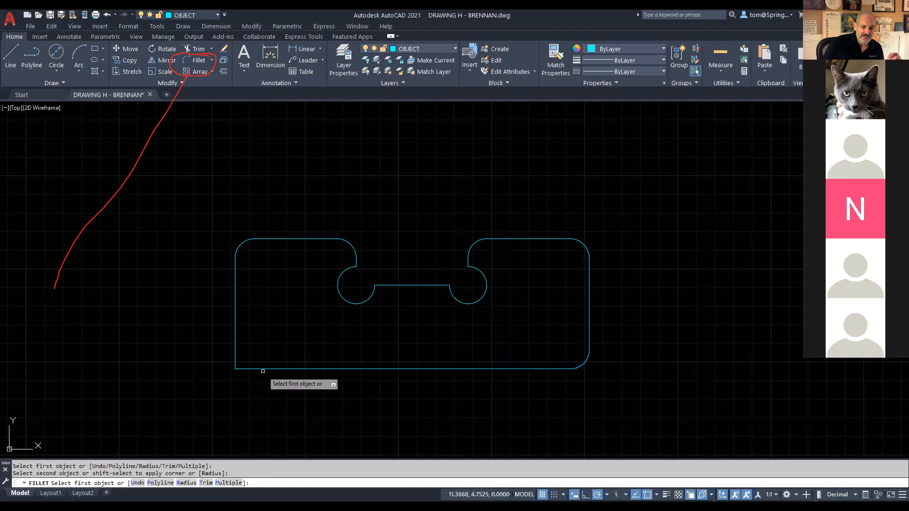
click(250, 368)
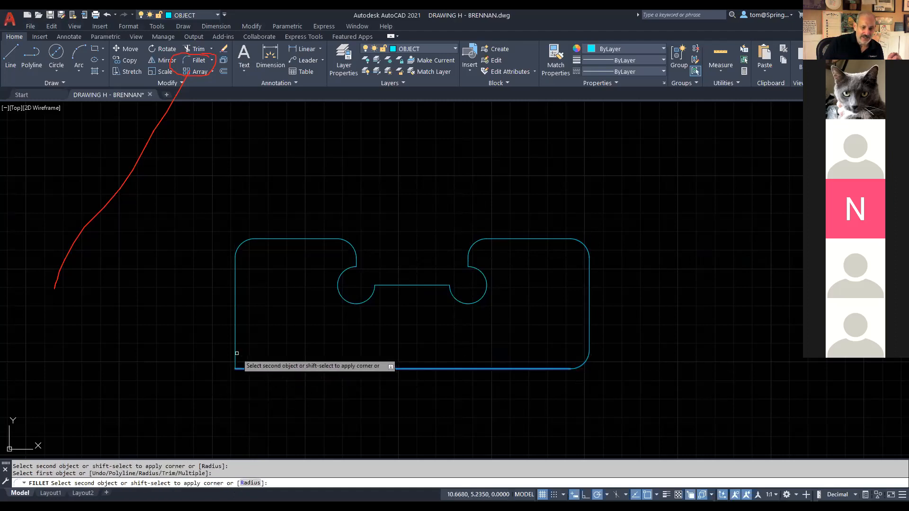
click(237, 353)
right_click(286, 318)
click(315, 324)
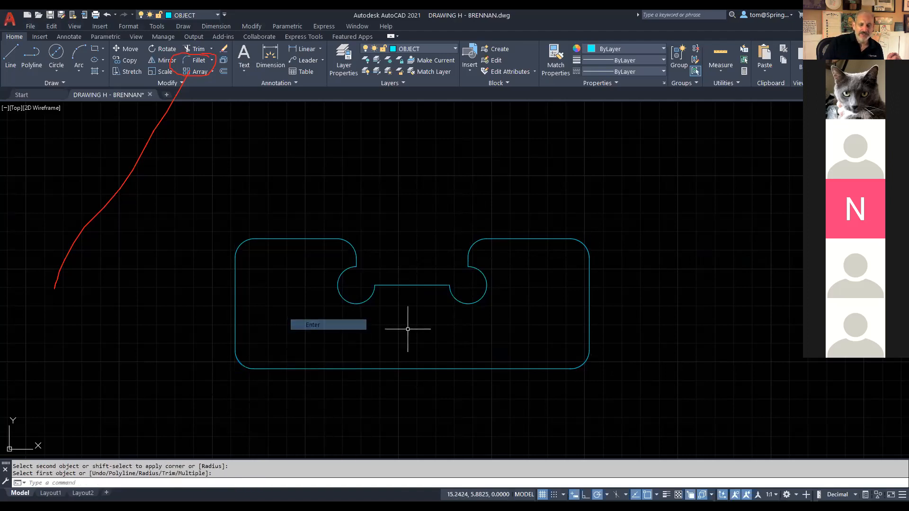
click(50, 16)
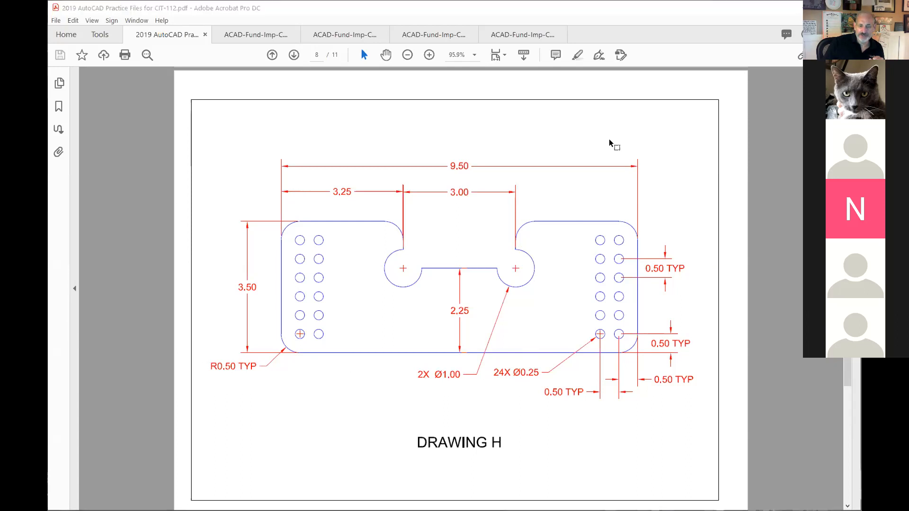
Step: Go back to AutoCAD after checking the hole layout on Drawing H
key(alt+Tab)
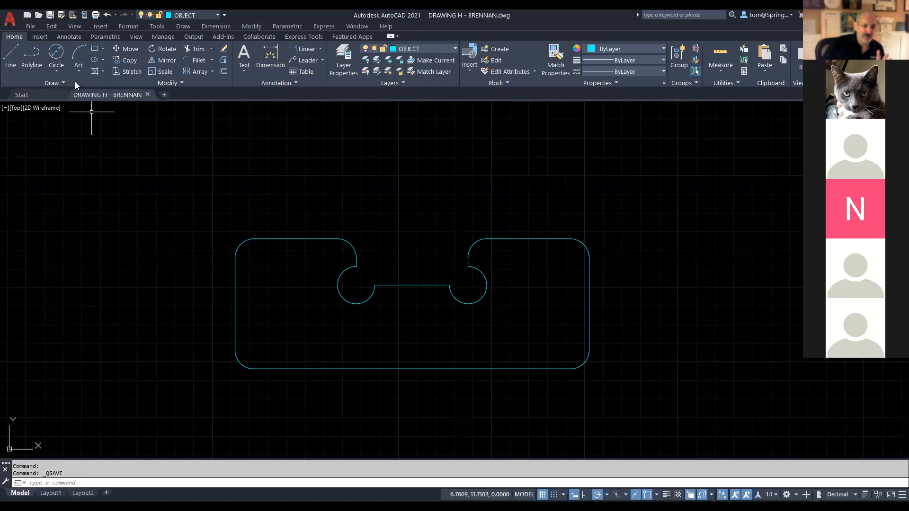
Step: Draw a 0.25-diameter hole centred on the lower-left corner arc's centre
click(58, 68)
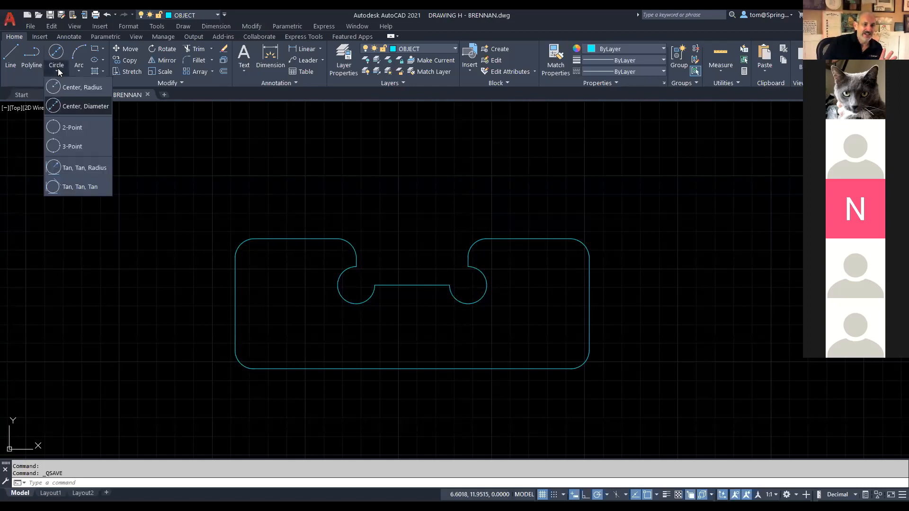
click(74, 107)
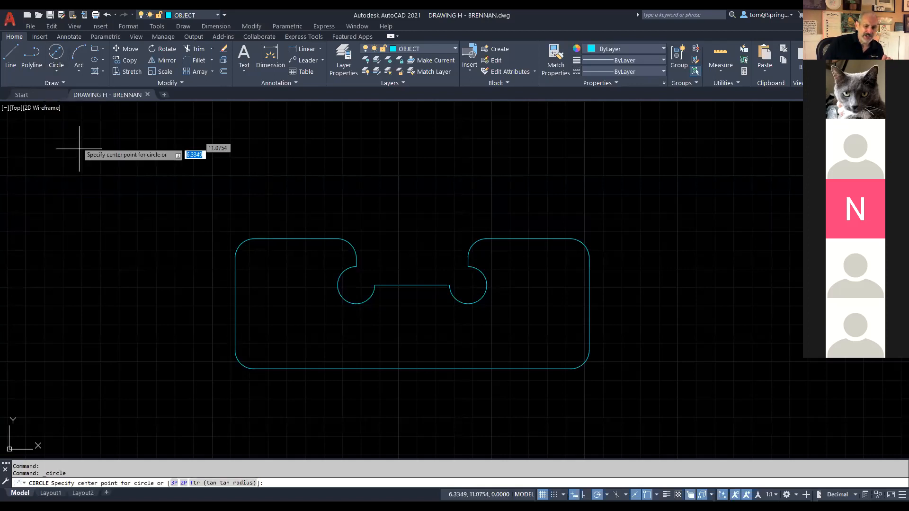
click(254, 350)
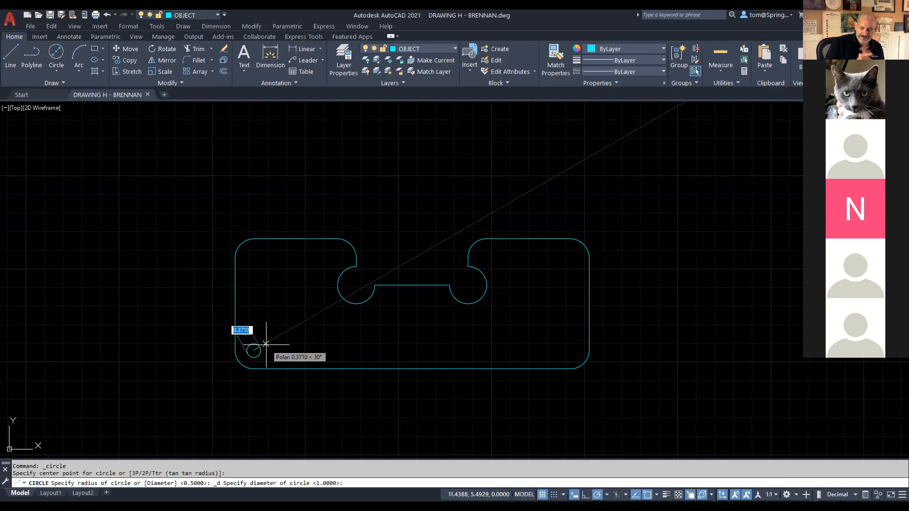
text(.25)
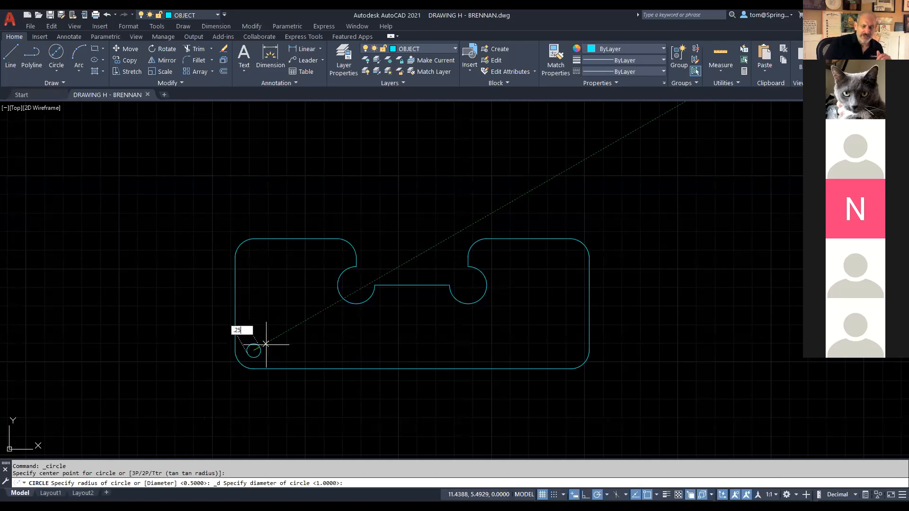
key(Return)
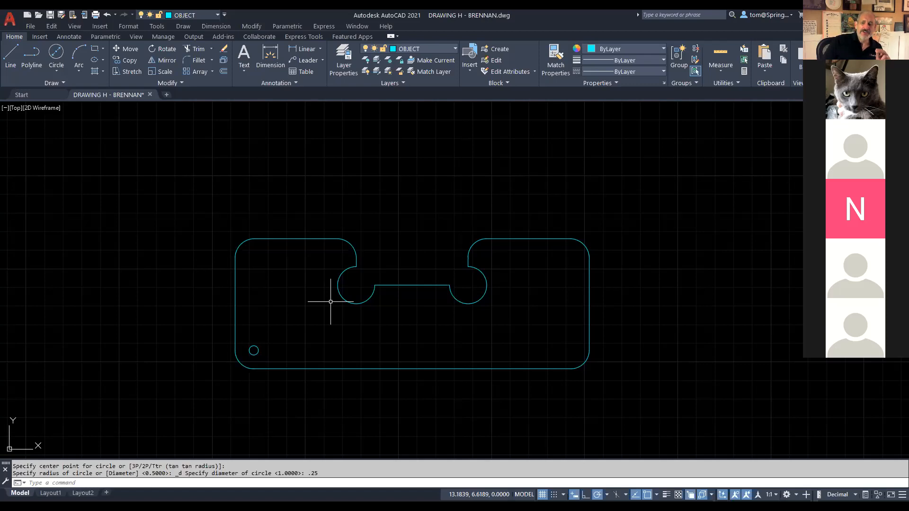
Step: Try copying the corner hole 0.5 upward, undoing the misplaced copies
click(132, 62)
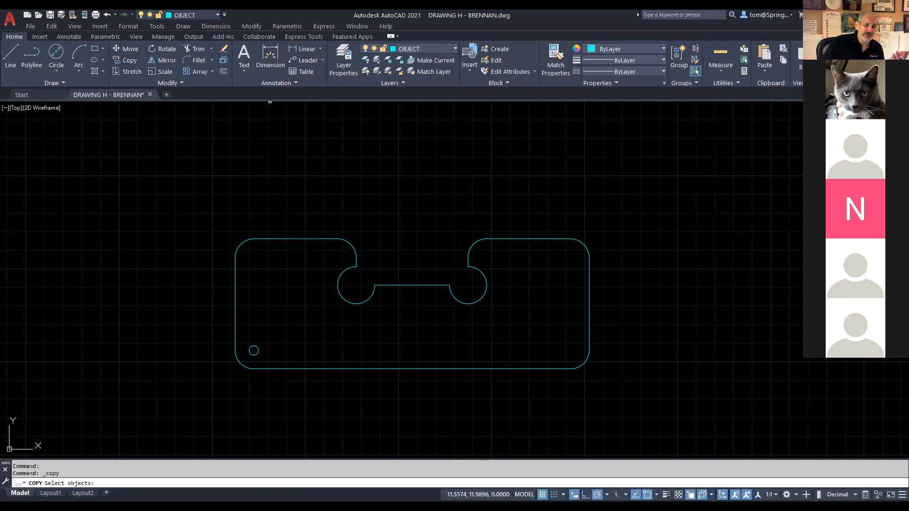
click(253, 350)
key(Return)
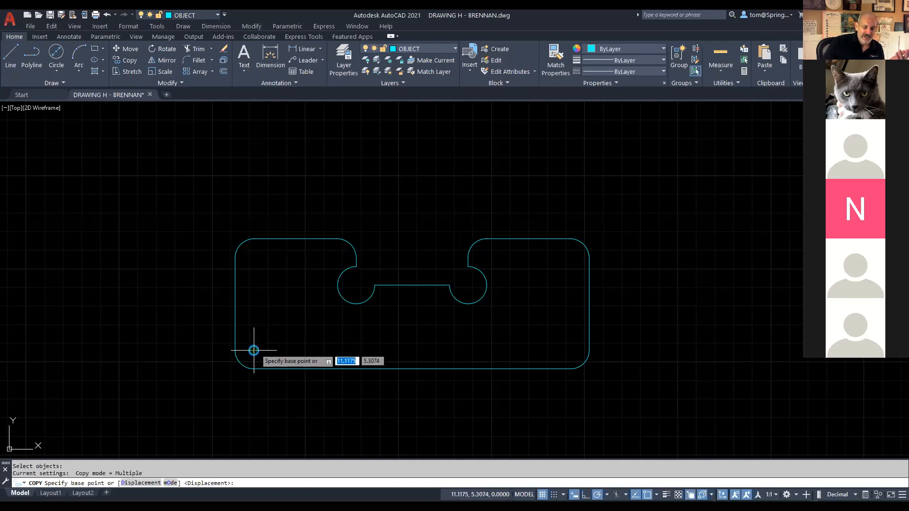
click(254, 350)
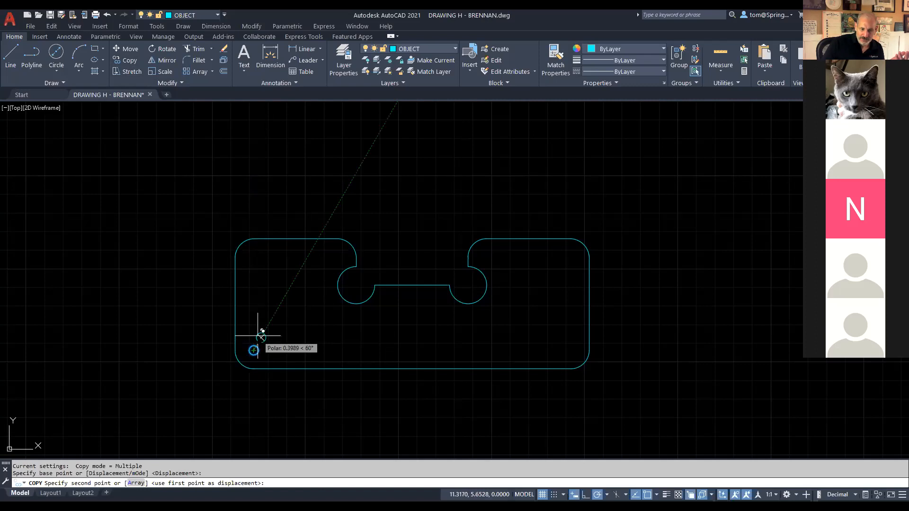
text(.5)
key(Return)
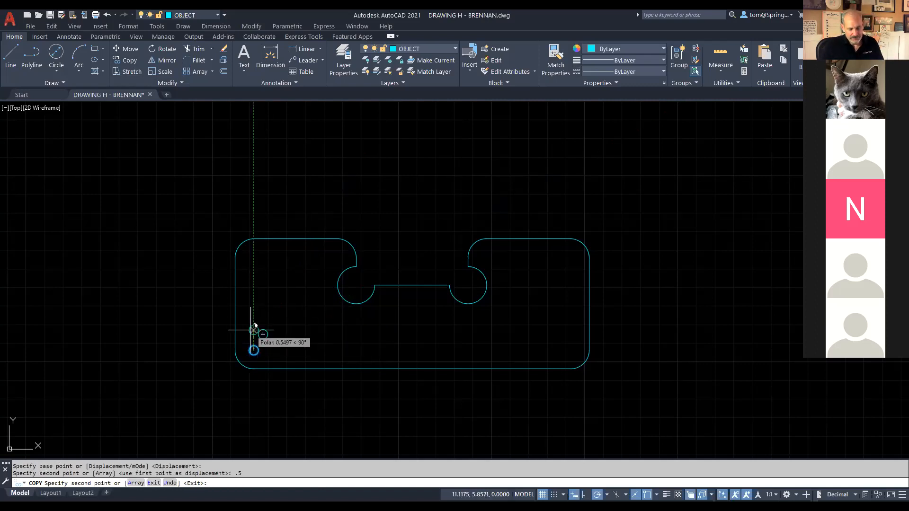
key(ctrl+z)
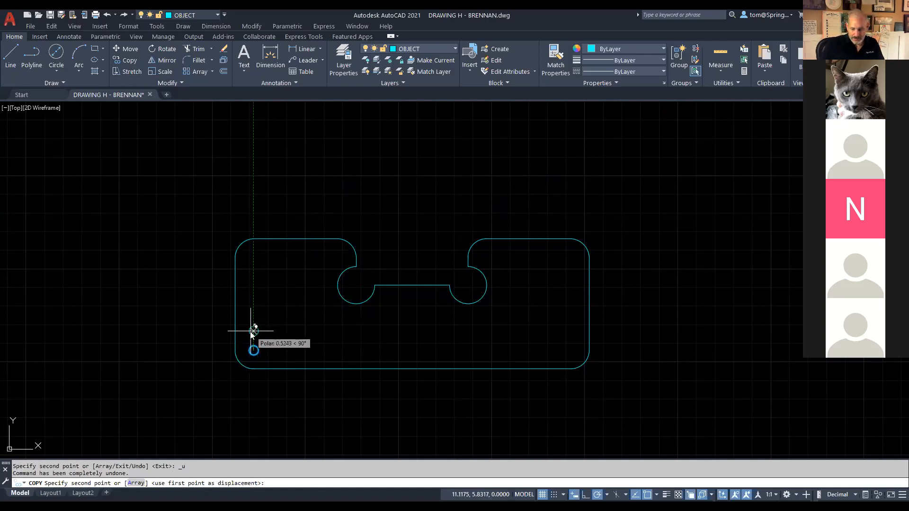
text(.5)
key(Return)
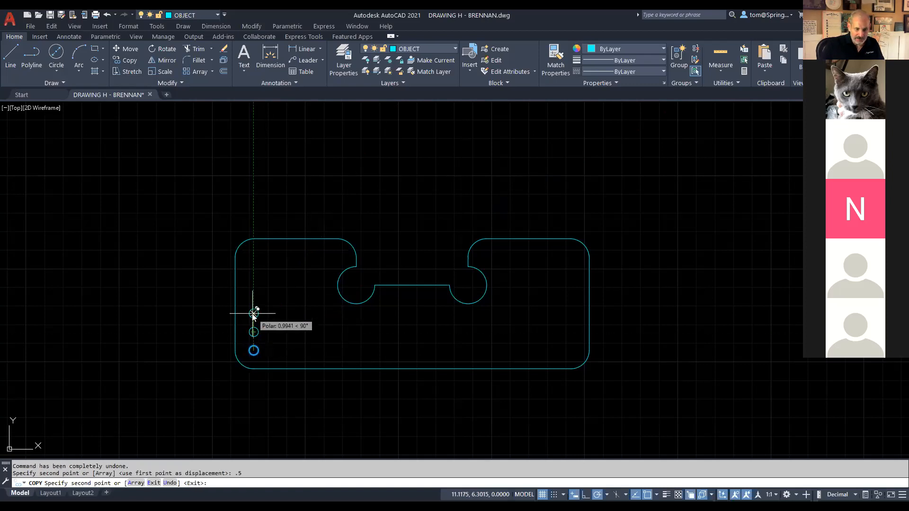
text(.5)
key(Return)
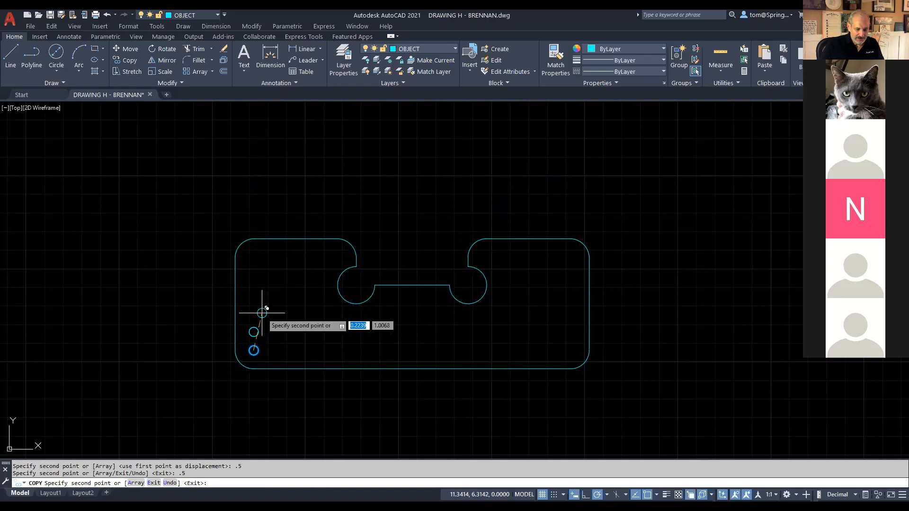
text(u)
key(Return)
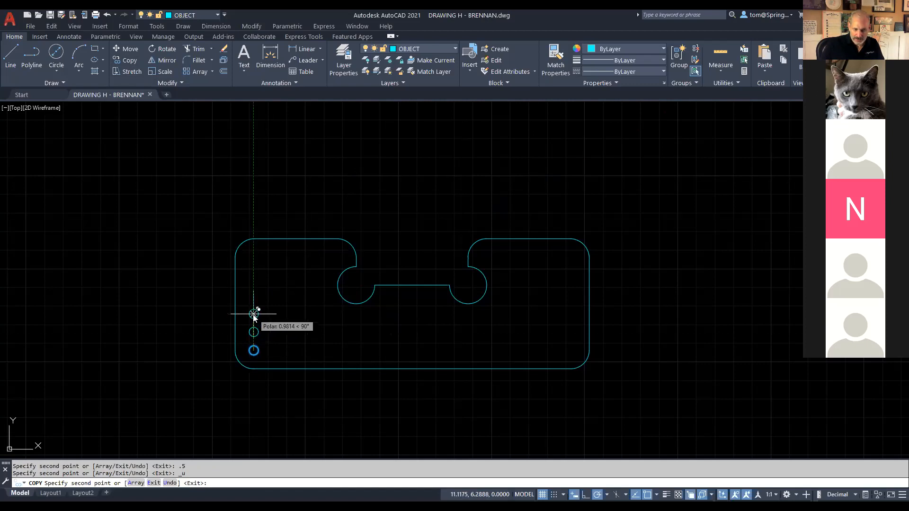
Step: Try copies 1 and 1.5 up, undo all copies, and switch to the Drawing H PDF
text(1)
key(Return)
text(1.5)
key(Return)
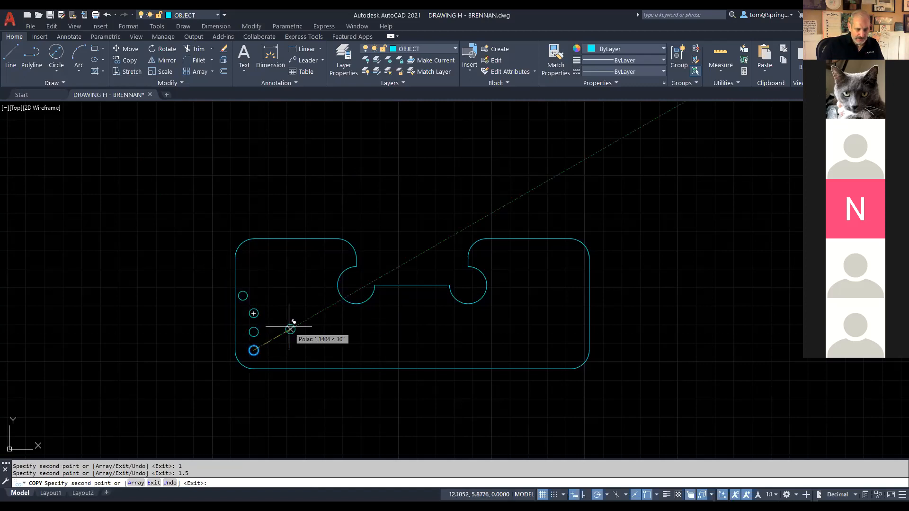
key(ctrl+z)
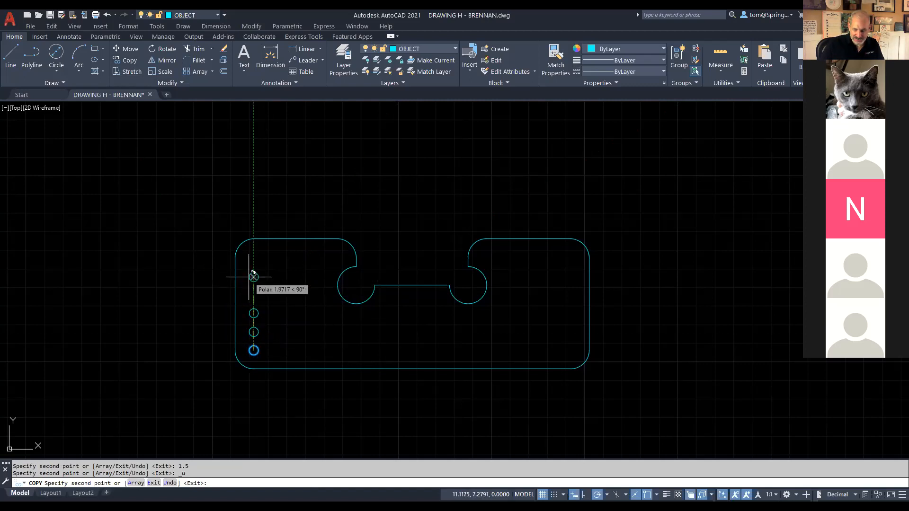
text(1.5)
key(Return)
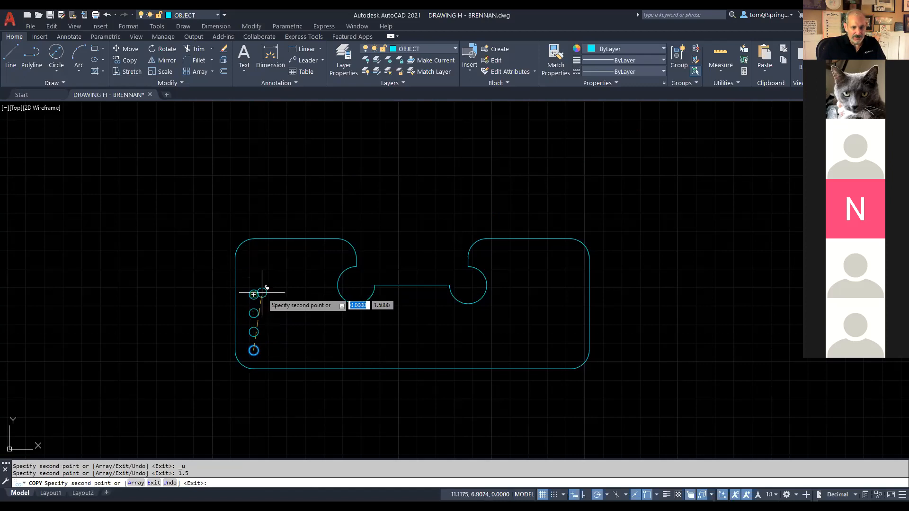
key(Escape)
key(ctrl+z)
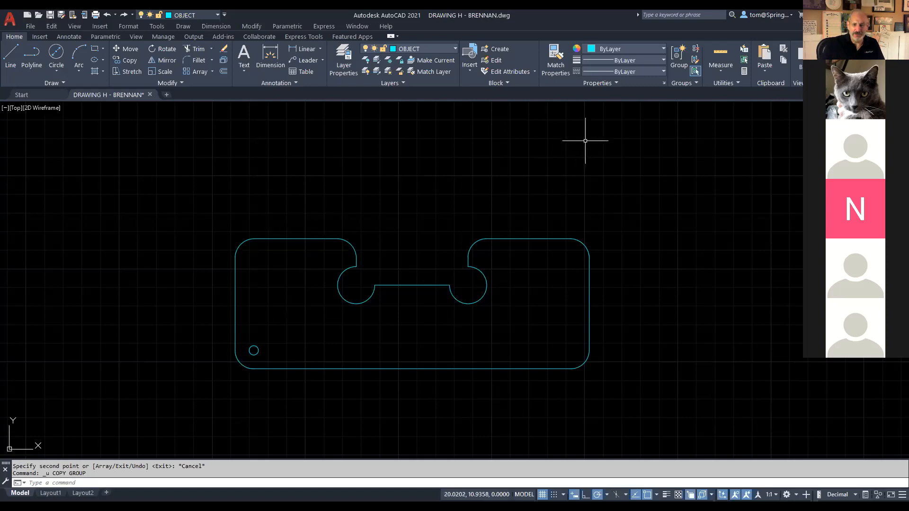
key(alt+Tab)
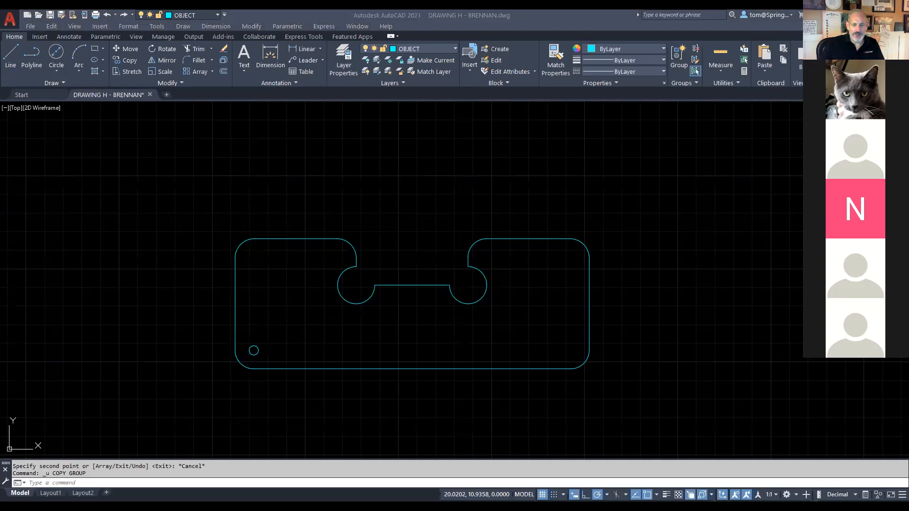
key(alt+Tab)
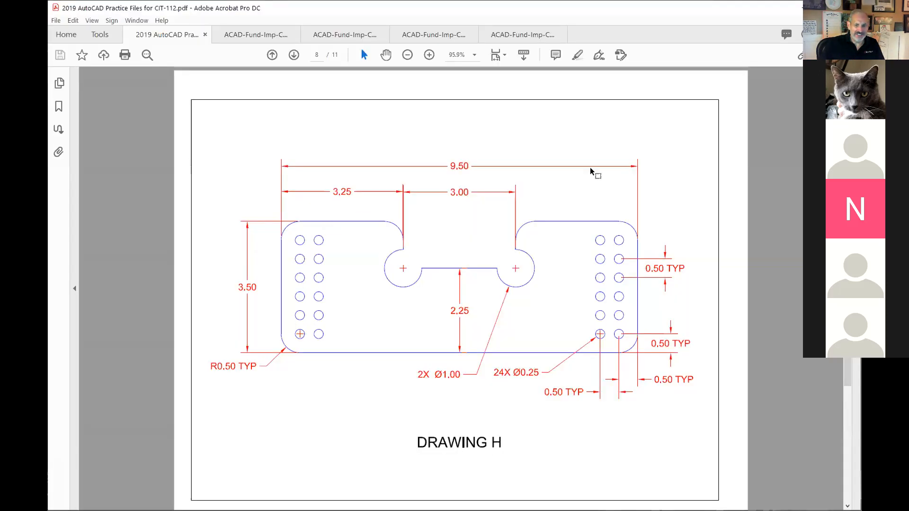
Step: Inspect Drawing H's hole column and 0.50 TYP spacing dimensions in Acrobat, then return to AutoCAD
drag(326, 232, 293, 342)
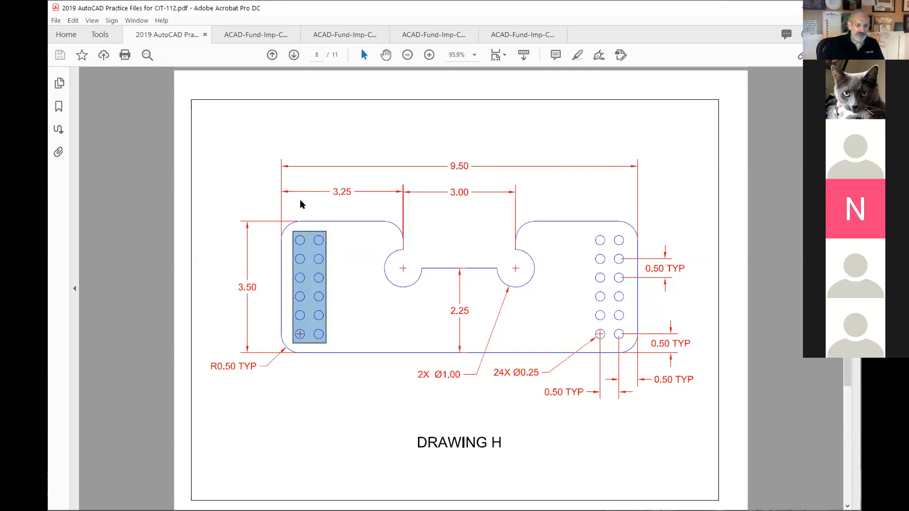
click(337, 331)
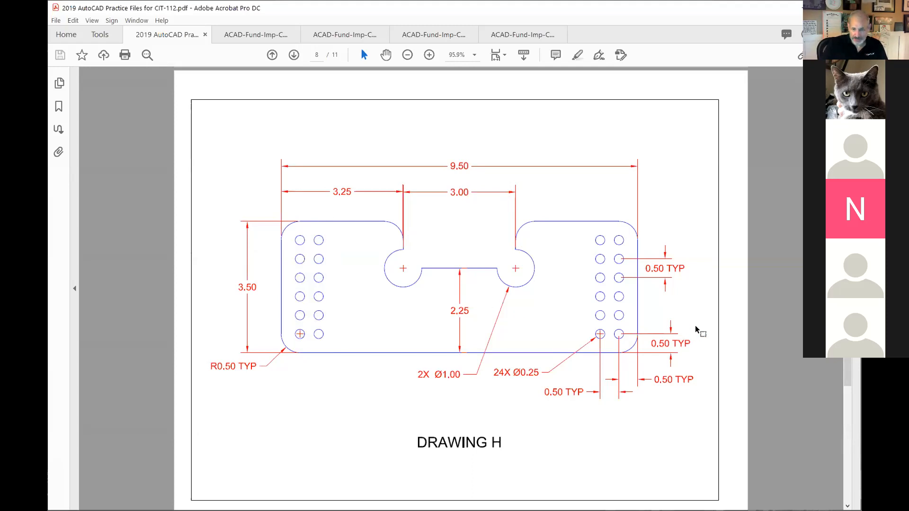
drag(696, 327, 586, 414)
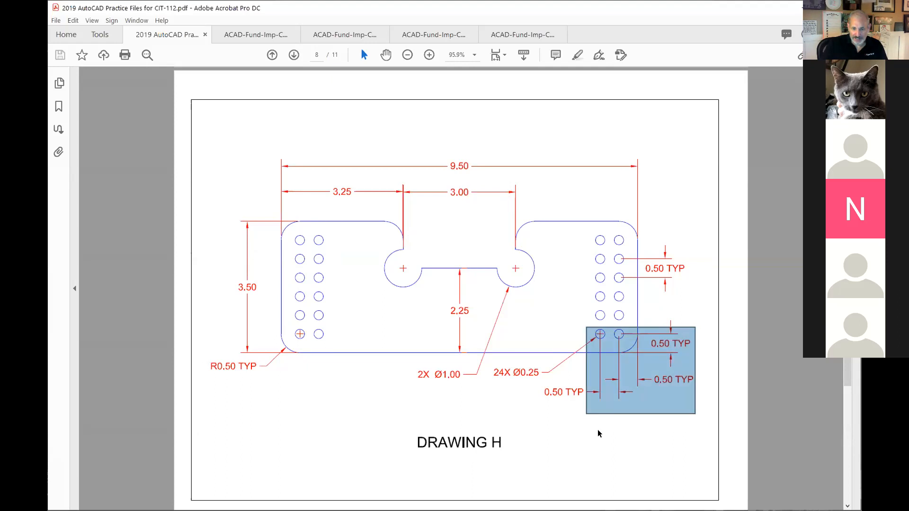
click(599, 433)
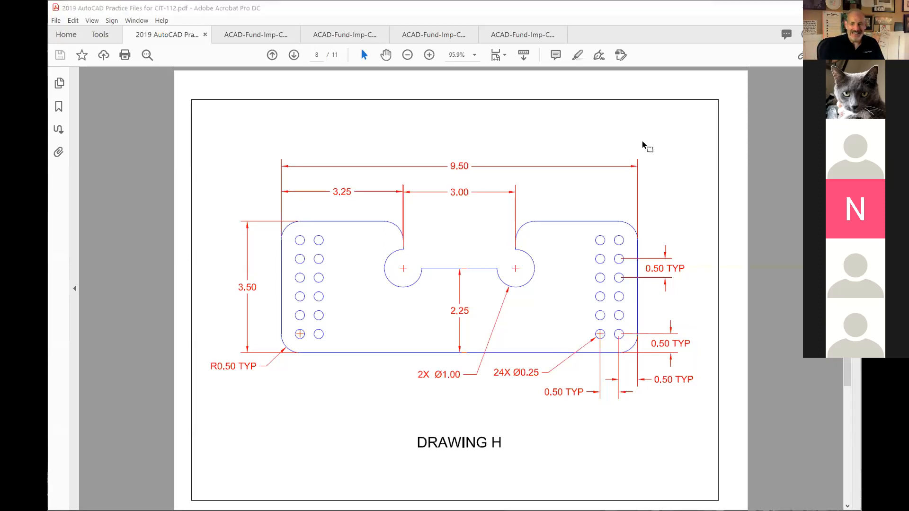
key(alt+Tab)
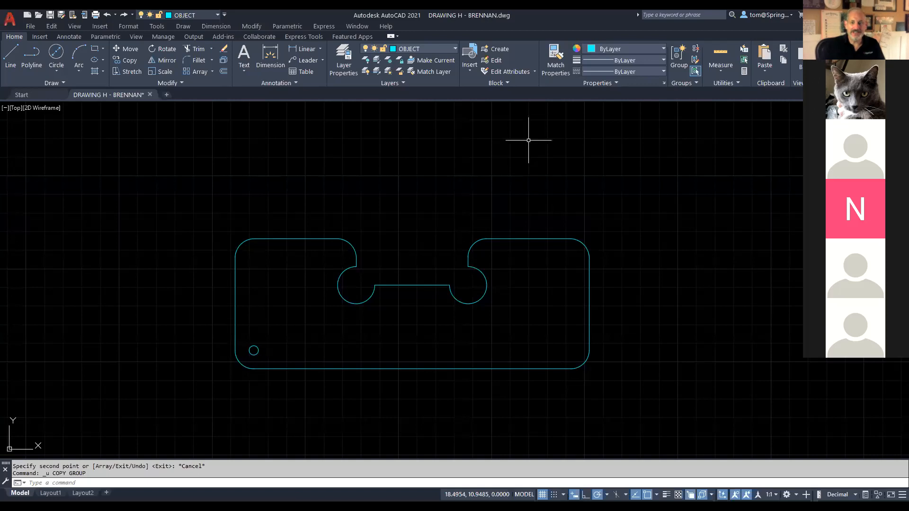
Step: Start a rectangular array of the small lower-left corner hole, previewing 3 rows by 4 columns
key(alt+Tab)
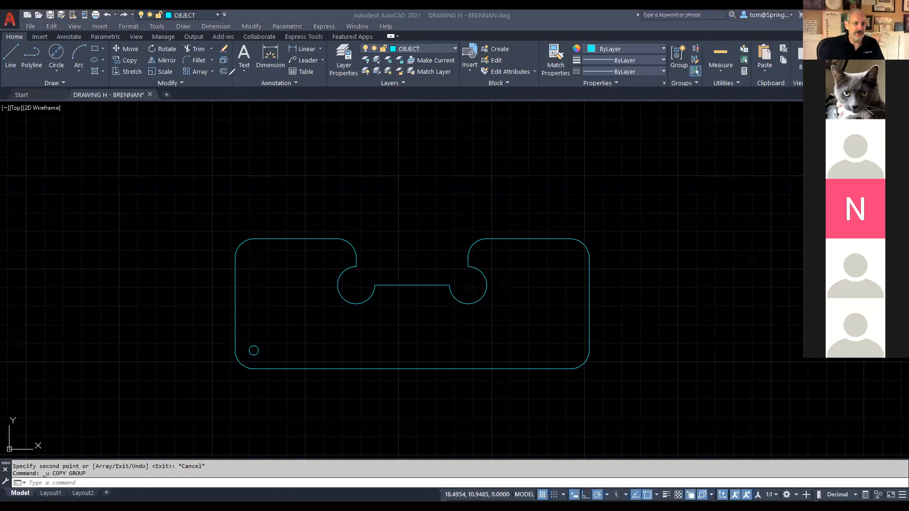
drag(208, 61, 199, 65)
drag(126, 195, 194, 83)
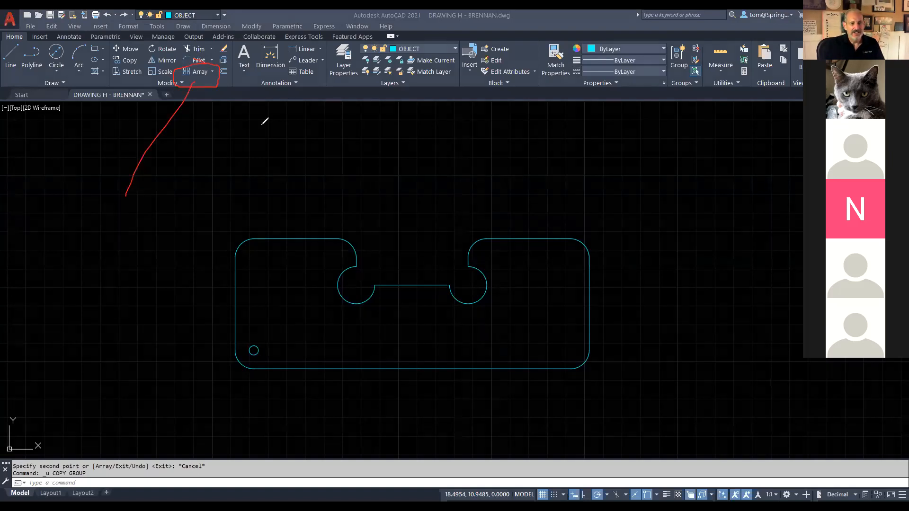
click(198, 73)
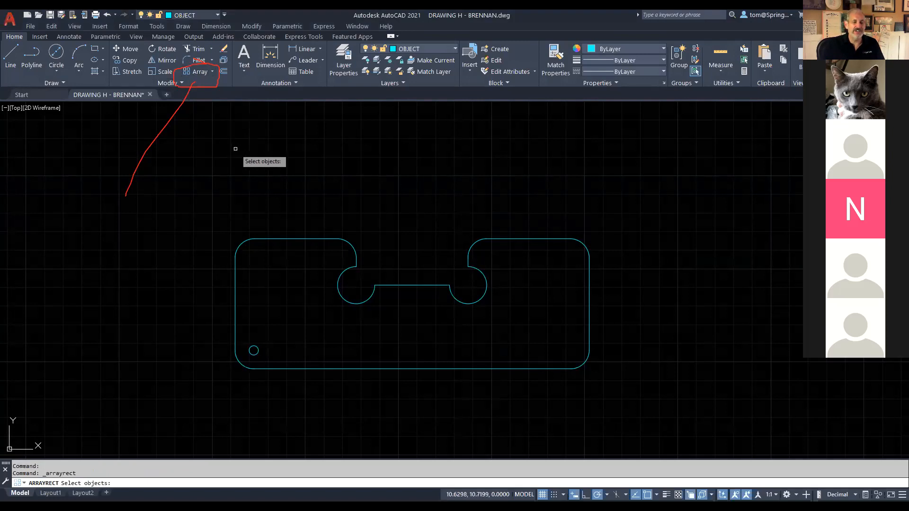
click(255, 350)
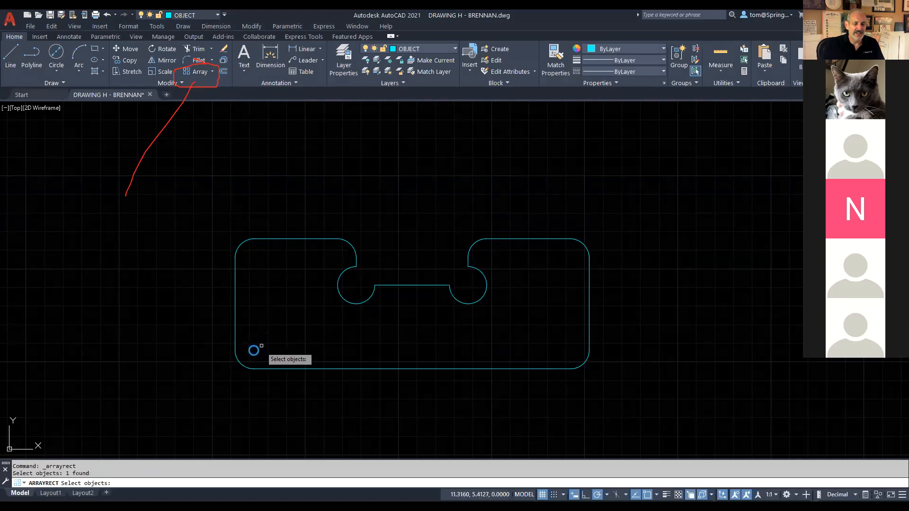
key(Return)
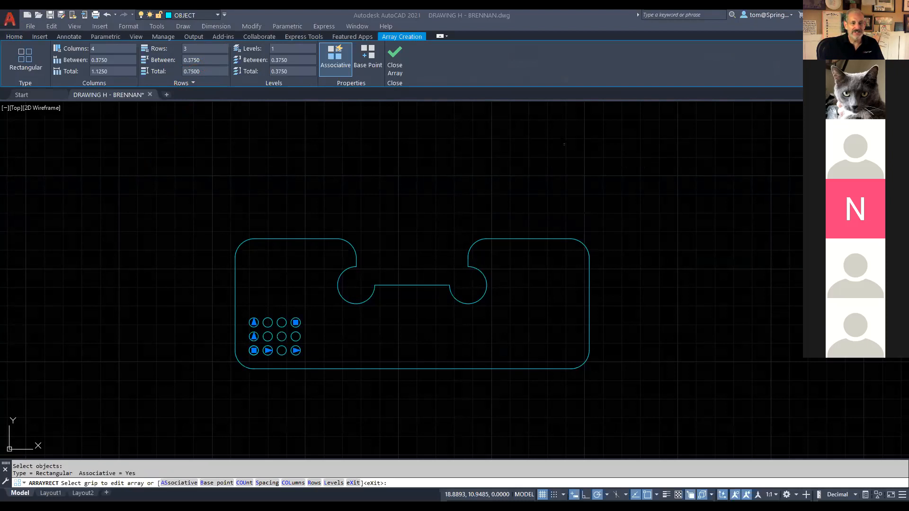
Step: Set the hole array to 2 columns and 6 rows
drag(101, 44, 79, 52)
mouse_move(151, 67)
mouse_down()
mouse_move(216, 54)
mouse_move(138, 34)
mouse_move(101, 44)
mouse_up()
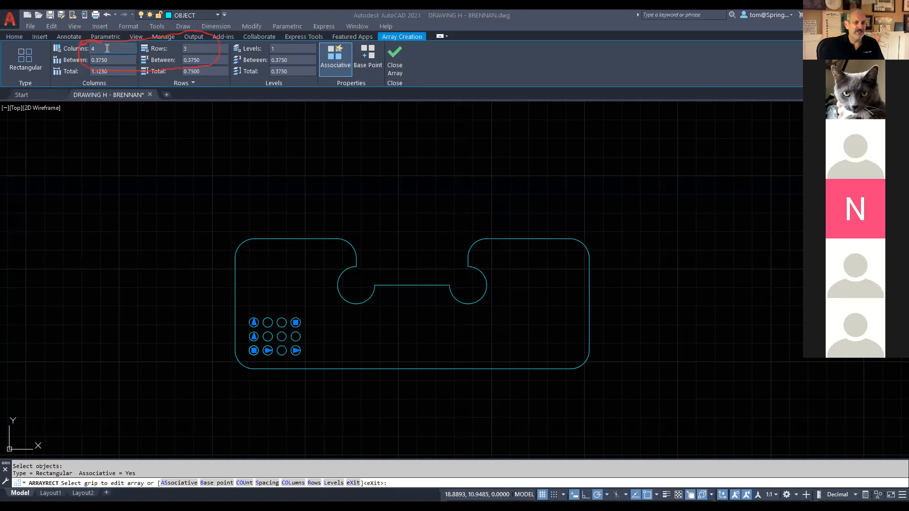
click(107, 48)
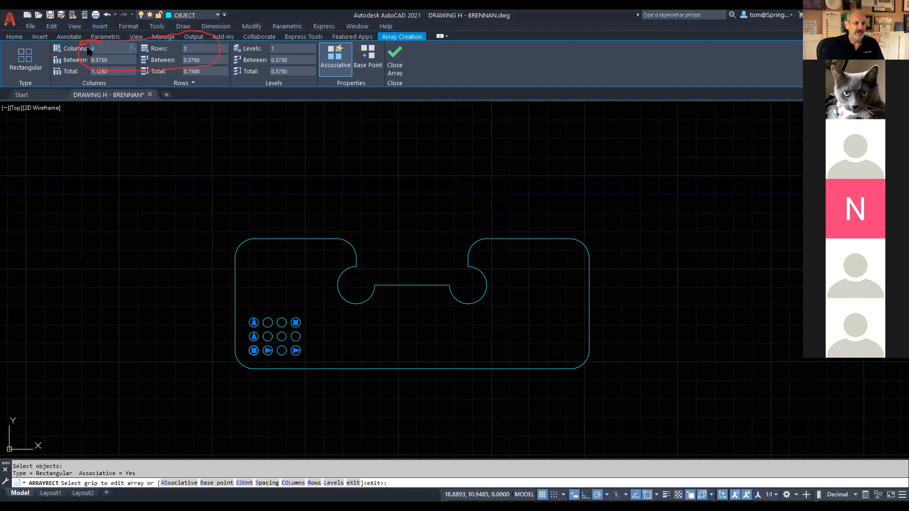
text(2)
key(Return)
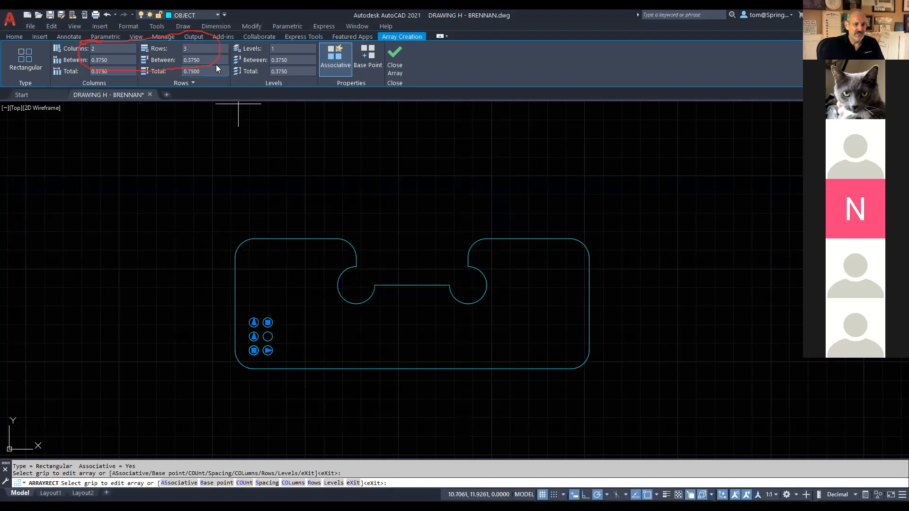
click(189, 48)
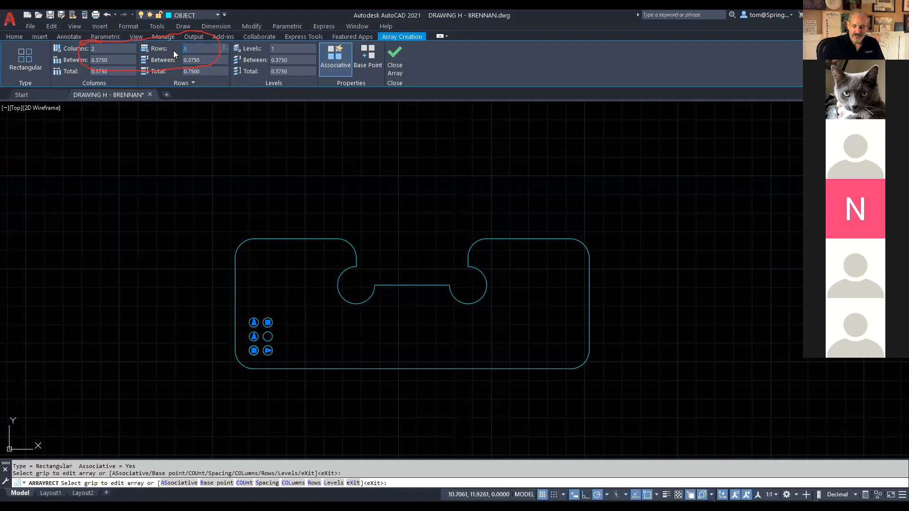
text(6)
key(Return)
Step: Space the array's columns and rows 0.5 apart and close the array
click(116, 61)
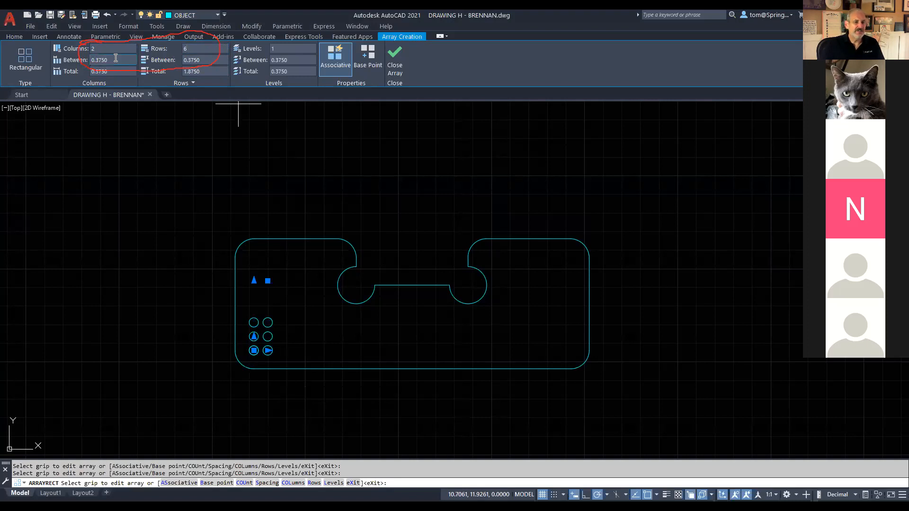
text(.5)
key(Return)
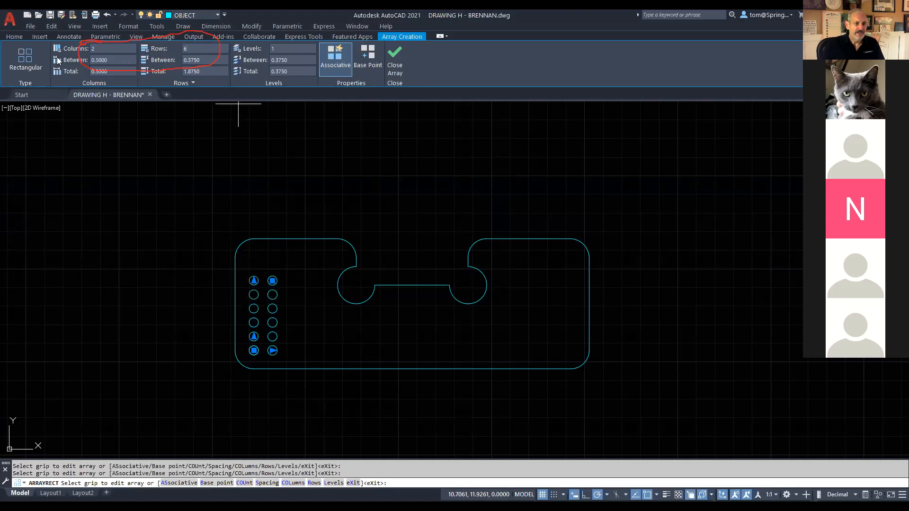
click(219, 60)
text(.5)
key(Return)
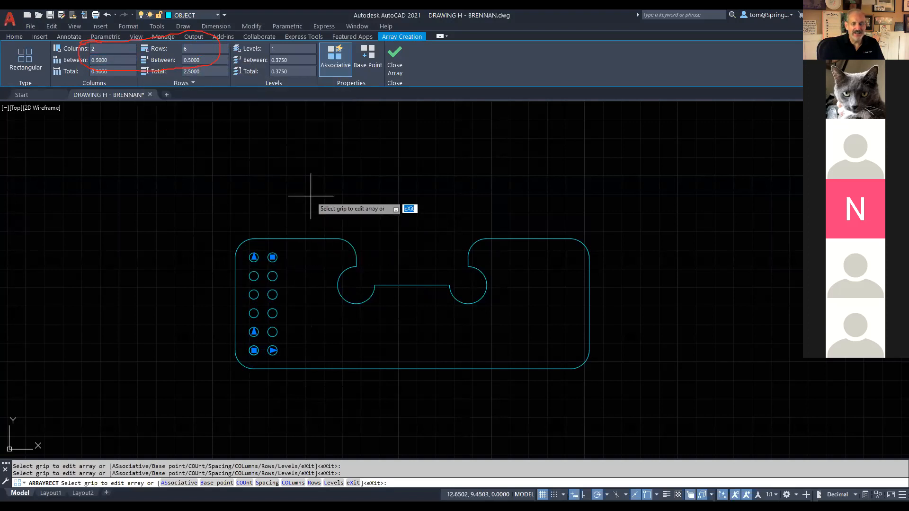
click(396, 56)
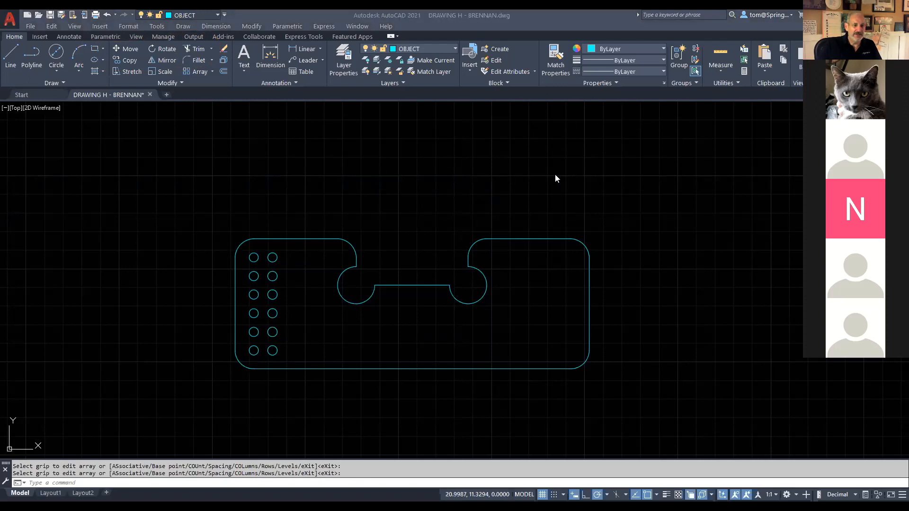
Step: Start the Mirror command from the Modify panel
mouse_move(183, 54)
mouse_down()
mouse_move(152, 53)
mouse_move(169, 67)
mouse_move(174, 50)
mouse_up()
click(168, 61)
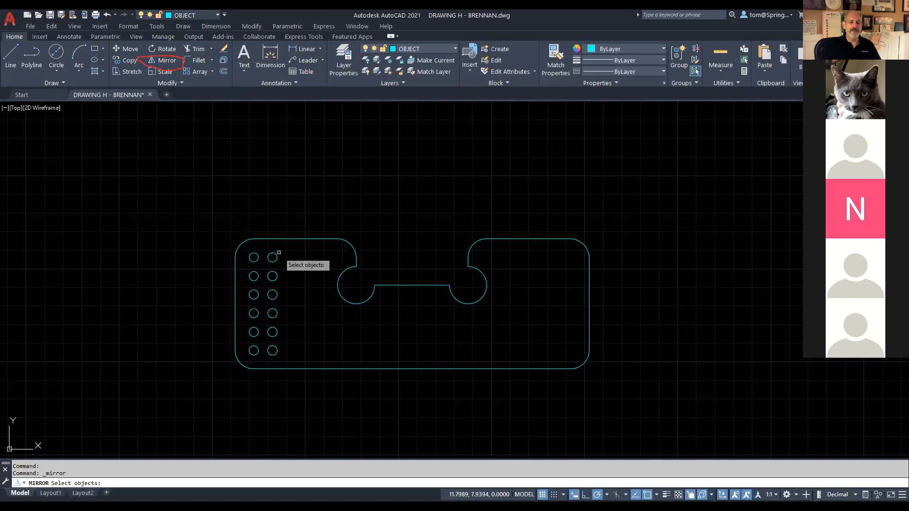
Step: Mirror the 2×6 hole array about the slot's vertical midline, keeping the original holes
click(276, 257)
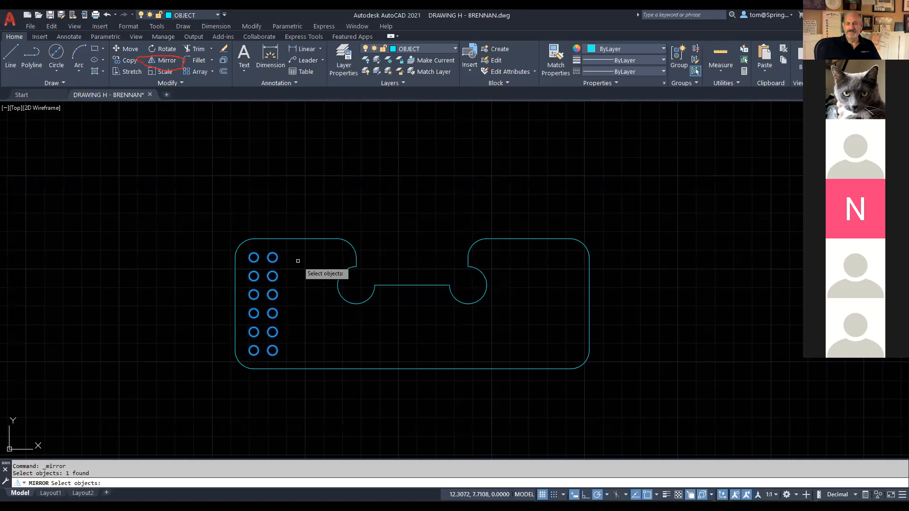
key(Return)
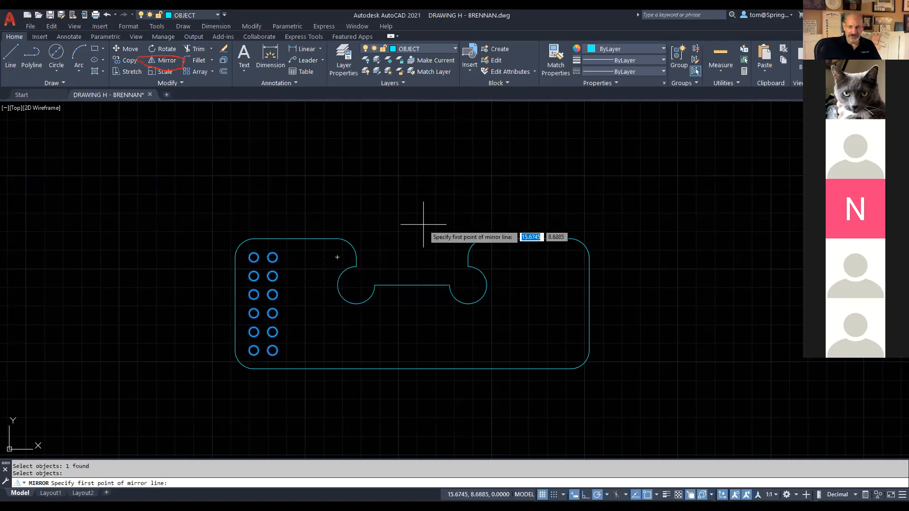
click(412, 285)
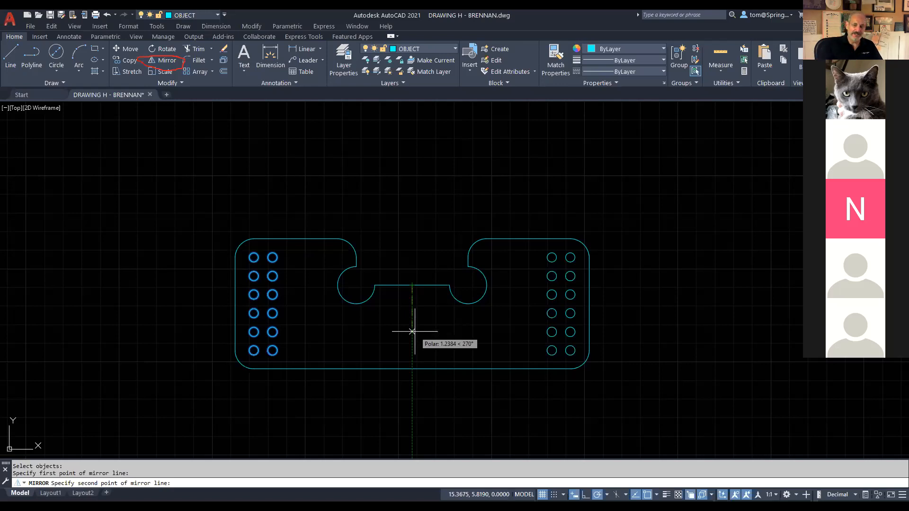
click(415, 384)
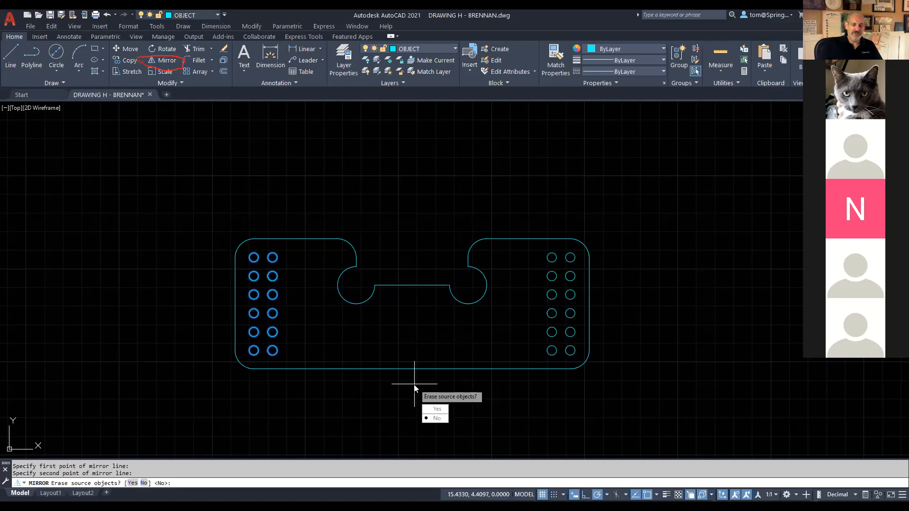
click(437, 419)
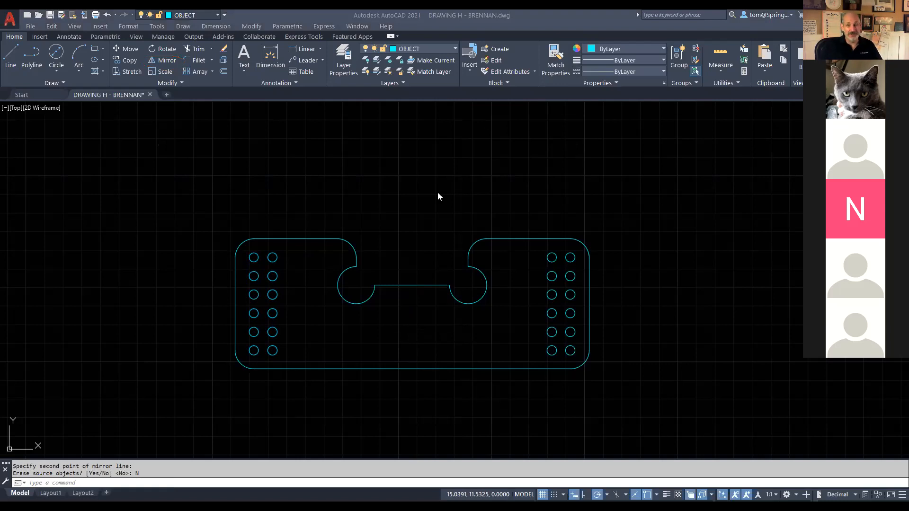
click(453, 49)
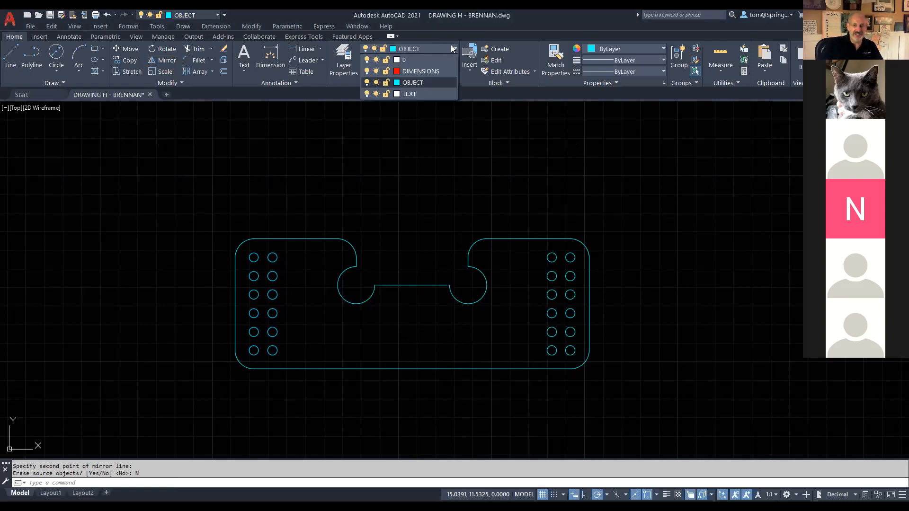
Step: On the DIMENSIONS layer, add the 9.5000 overall width dimension above the part
click(432, 71)
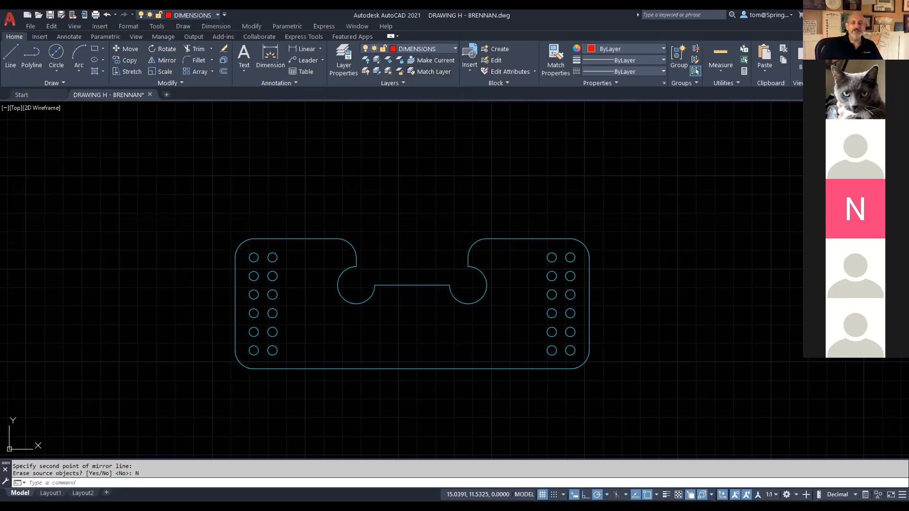
click(310, 51)
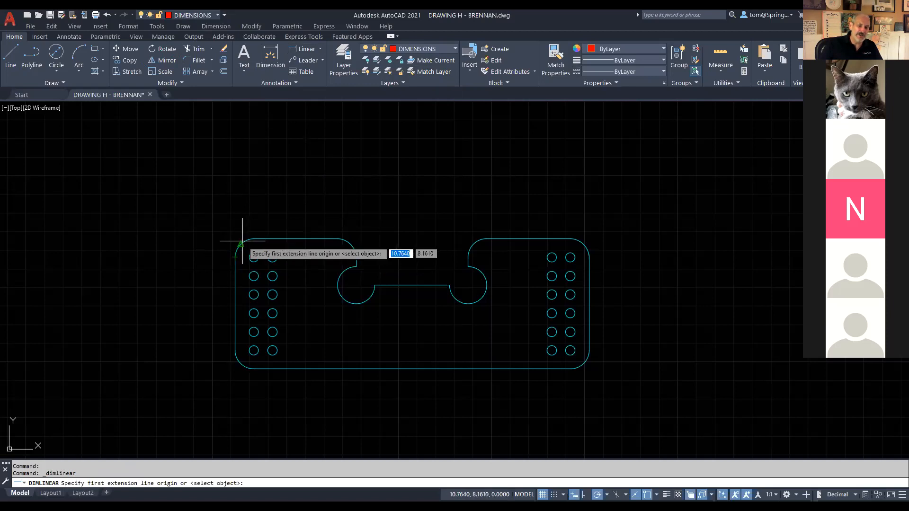
click(253, 257)
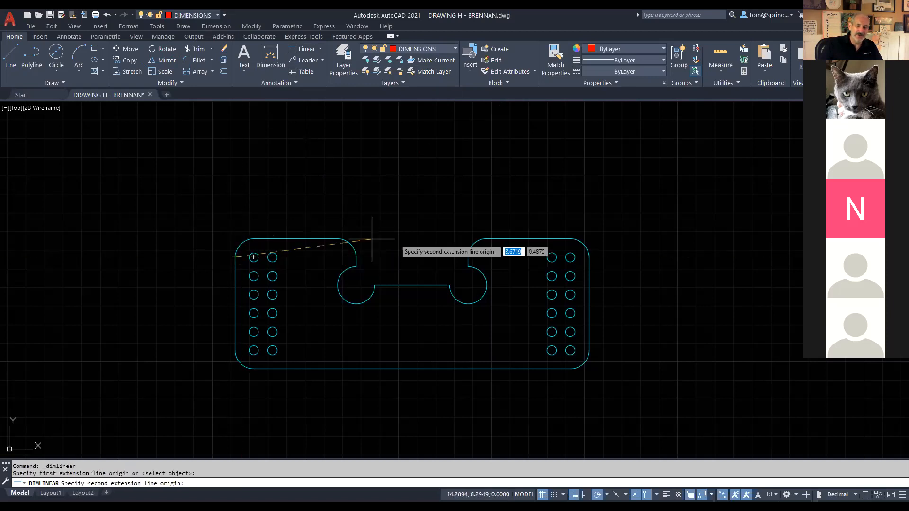
click(589, 257)
click(582, 161)
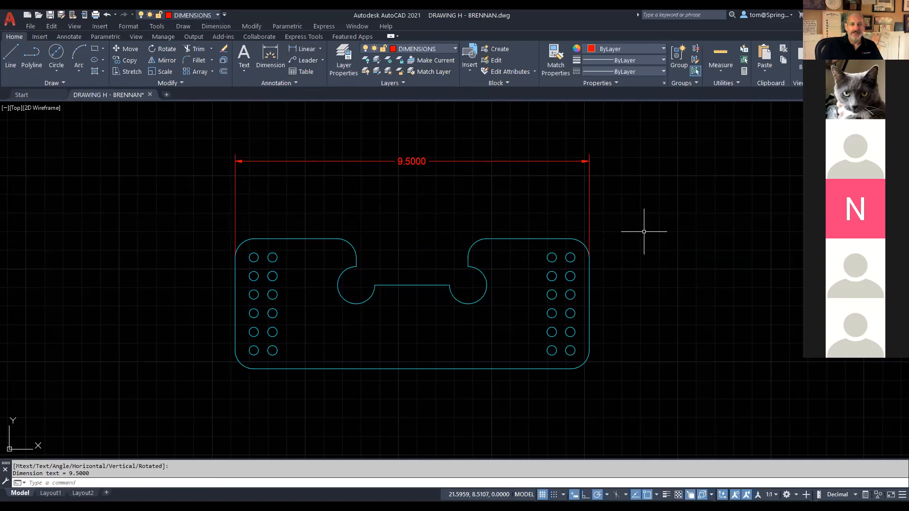
Step: Add the 3.5000 vertical height dimension along the bracket's left side
click(309, 50)
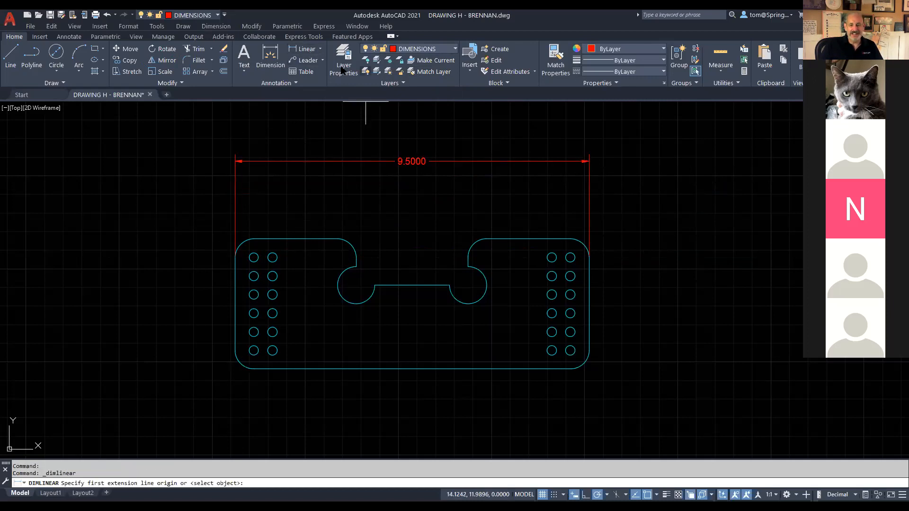
click(588, 255)
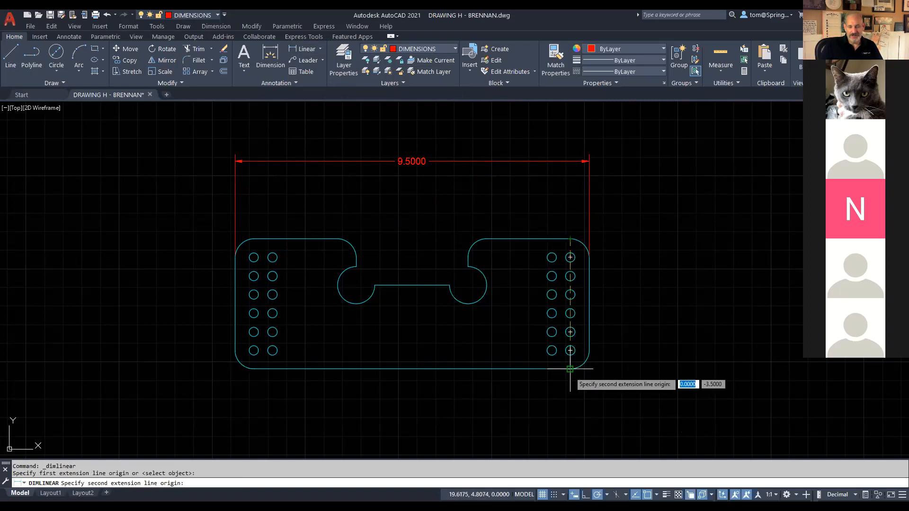
key(Escape)
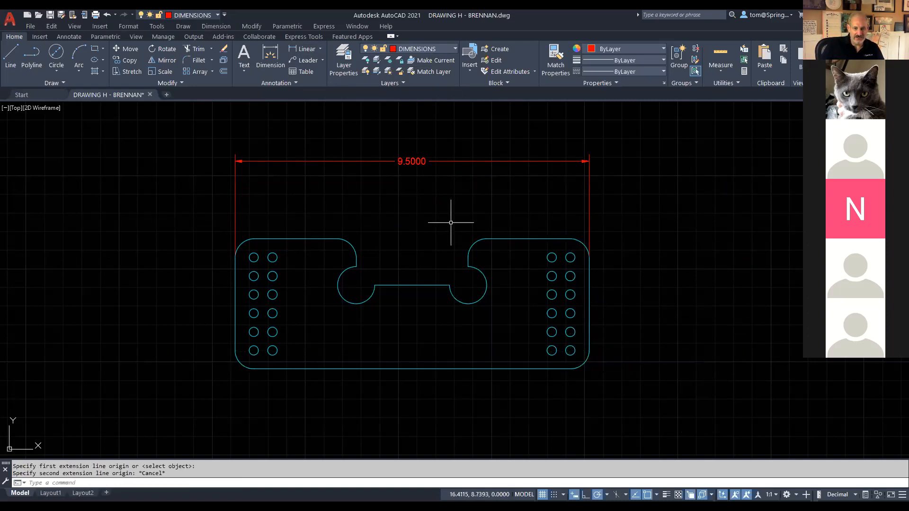
right_click(343, 208)
click(394, 216)
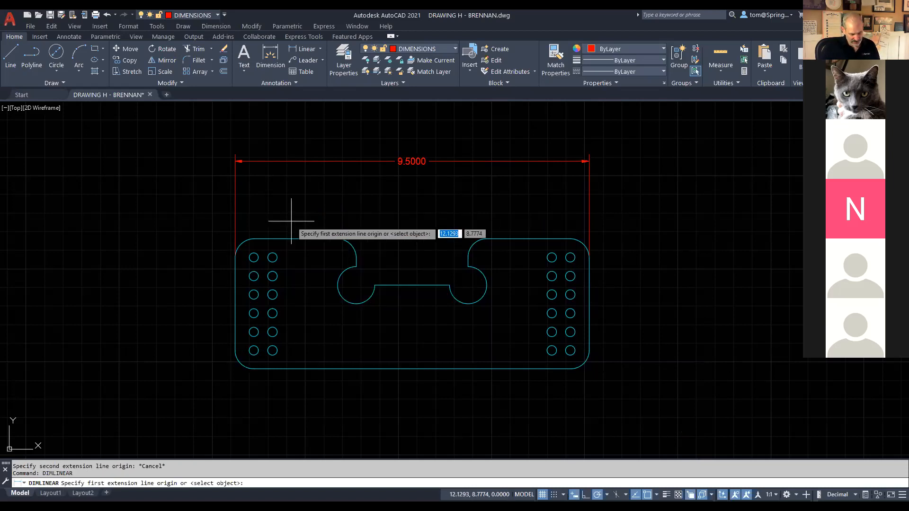
click(254, 239)
click(254, 369)
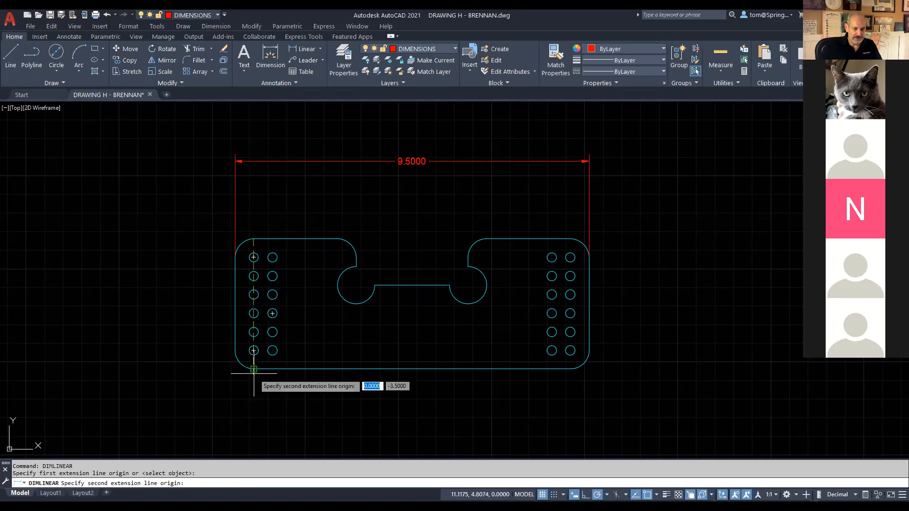
click(202, 362)
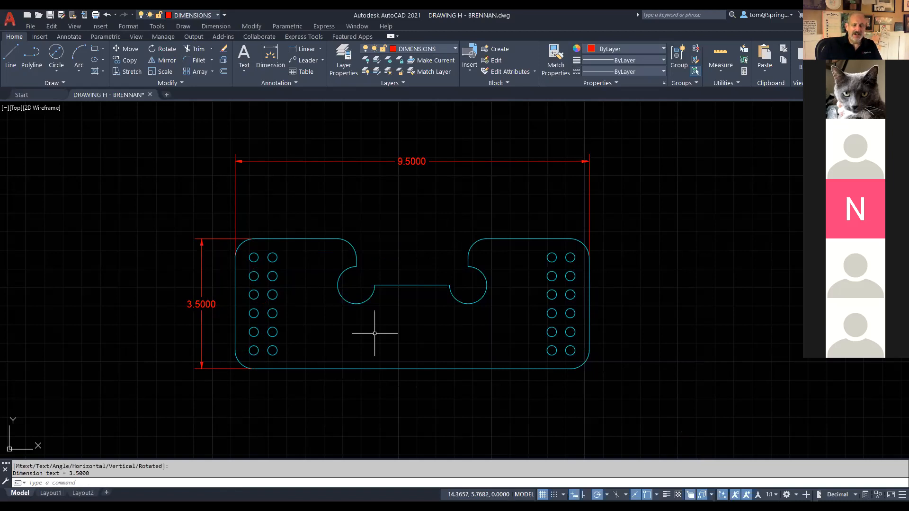
Step: Dimension the lower-left corner fillet as R0.5000
click(320, 48)
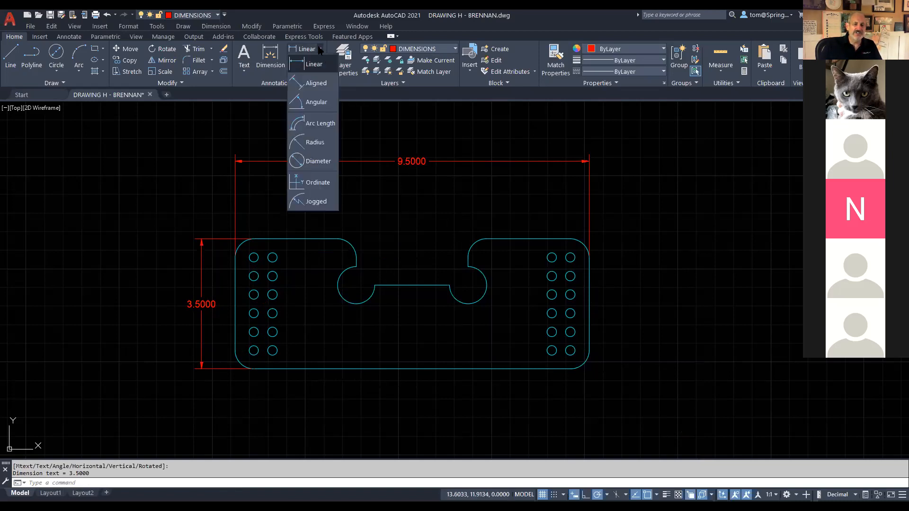
click(317, 142)
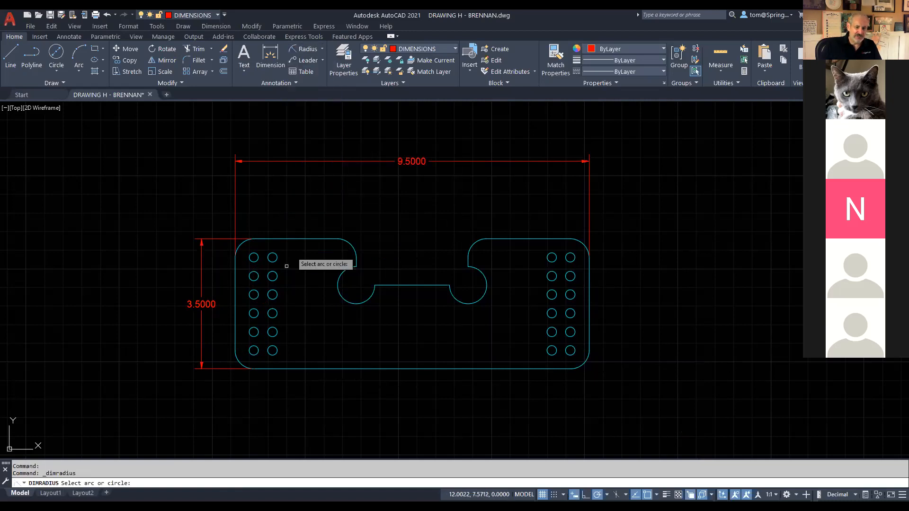
click(241, 364)
click(213, 404)
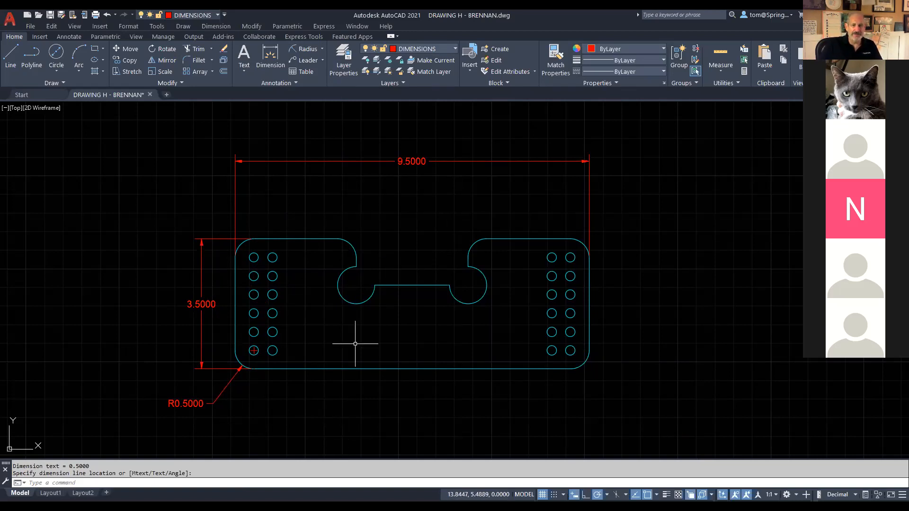
Step: Dimension the right notch arc as Ø1.0000, placed below the notch
click(320, 49)
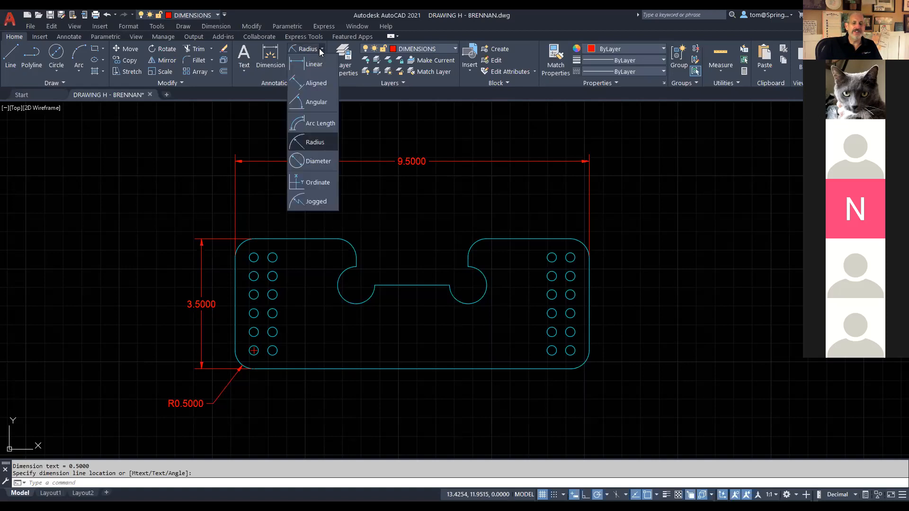
click(324, 161)
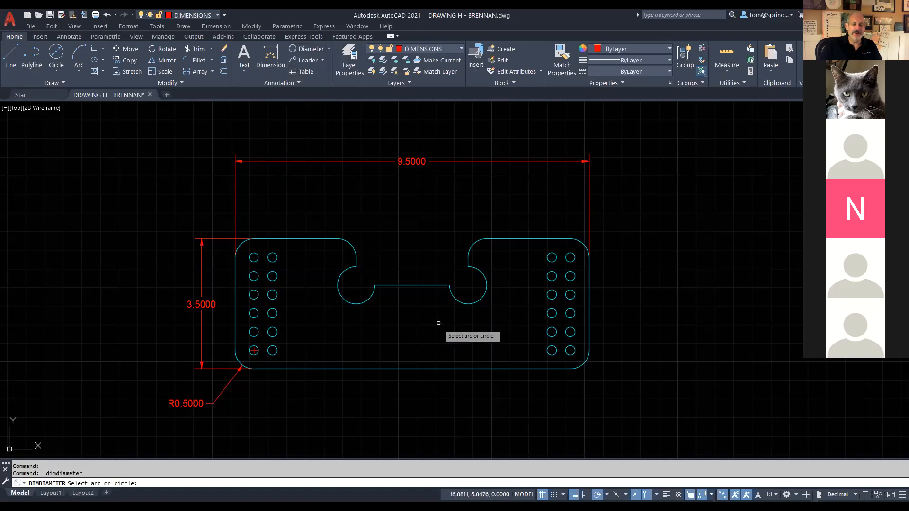
click(463, 301)
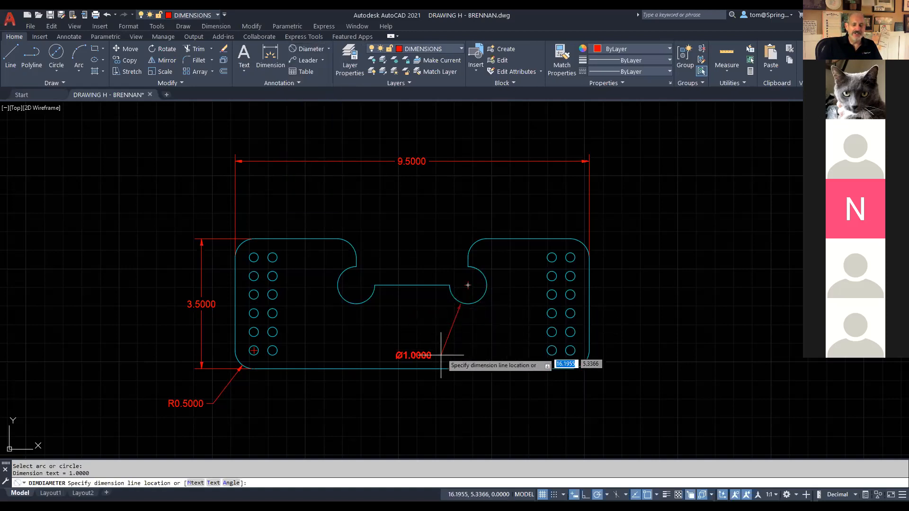
click(428, 395)
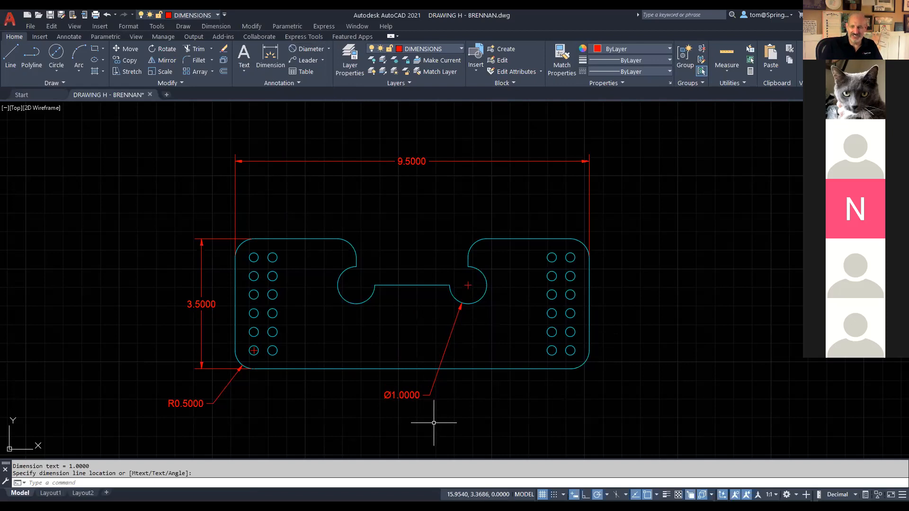
click(408, 396)
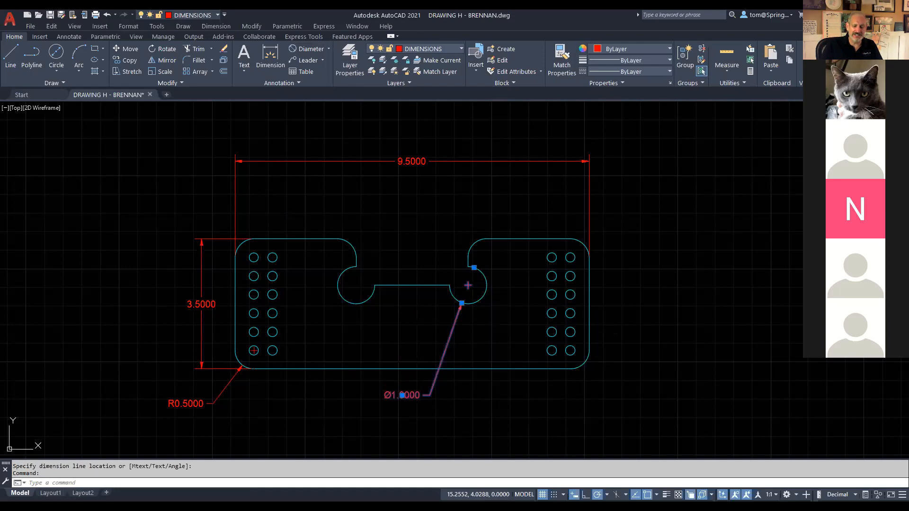
Step: Prefix the notch diameter dimension text with 2X so it reads 2X Ø1.0000
double_click(404, 395)
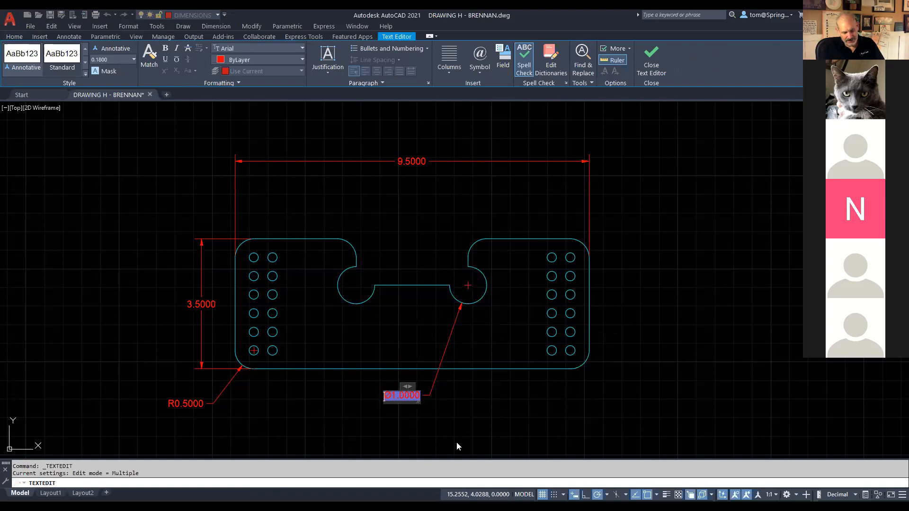
text(2X)
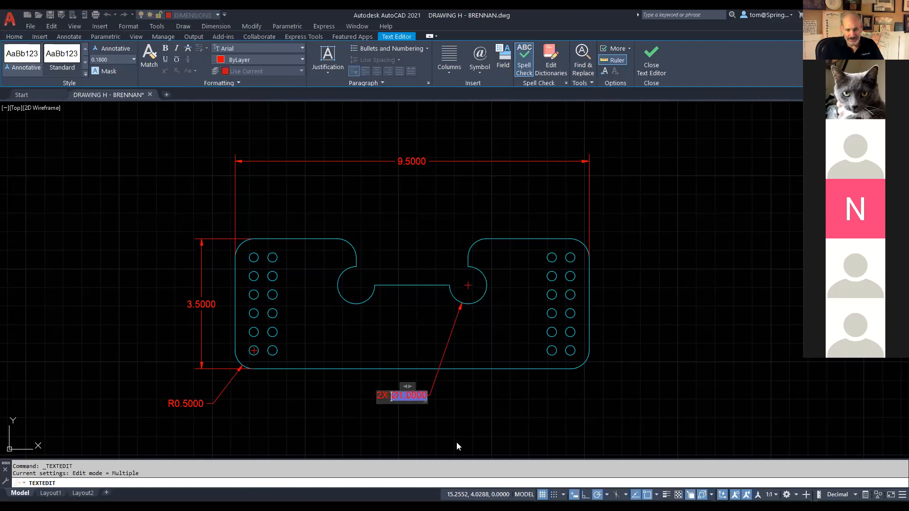
click(460, 433)
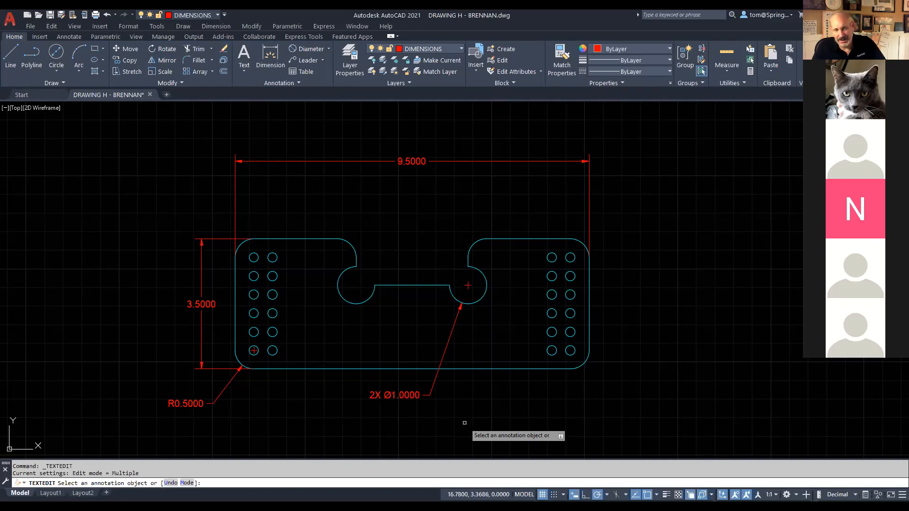
key(Escape)
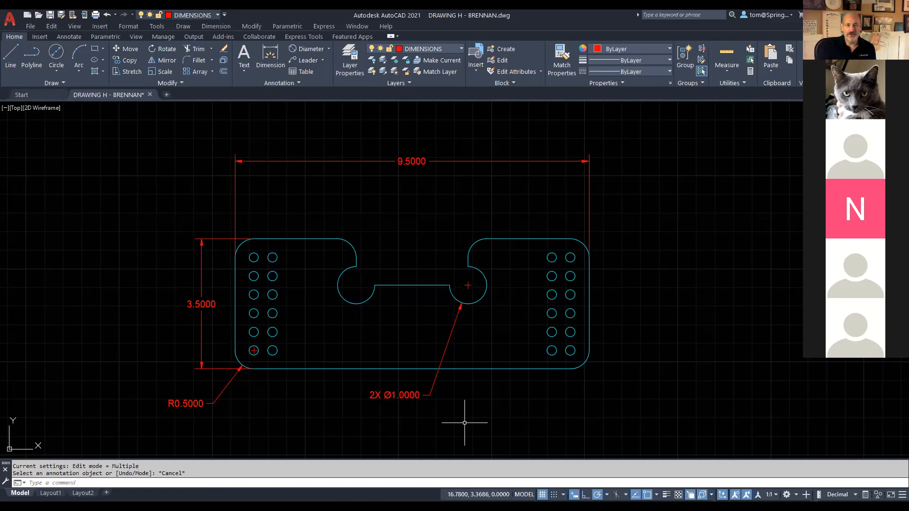
Step: Set the Standard dimension style's primary-unit precision to 0.00
click(301, 82)
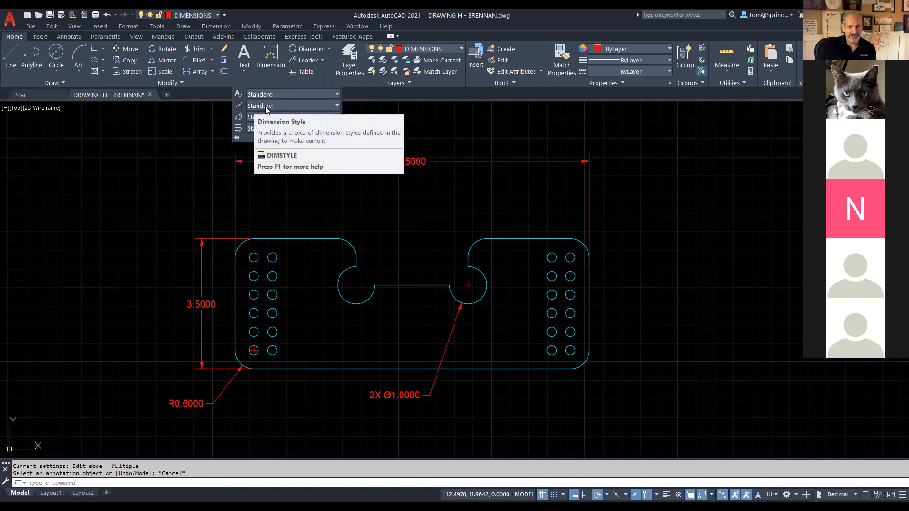
click(239, 107)
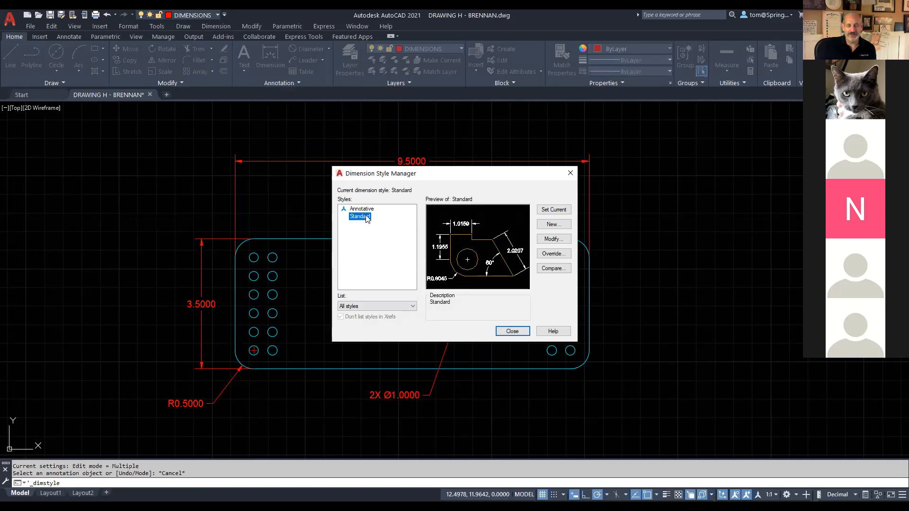
click(558, 239)
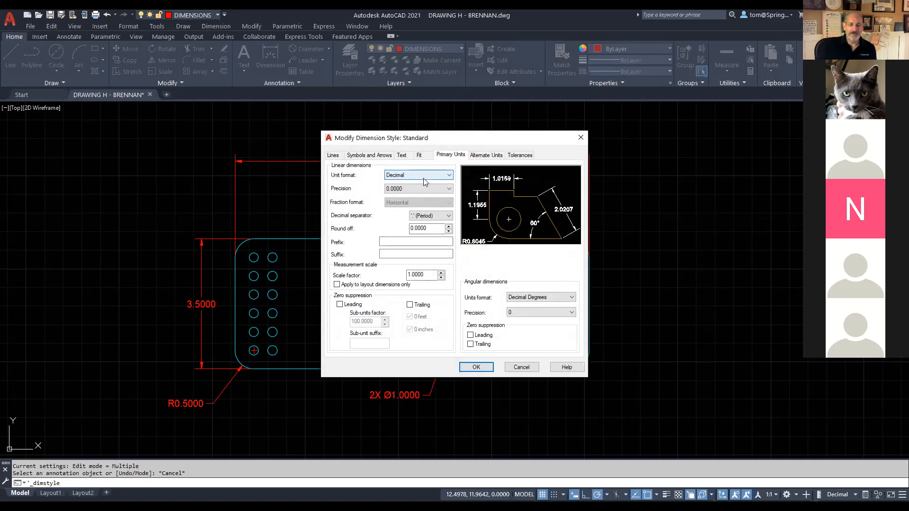
click(446, 188)
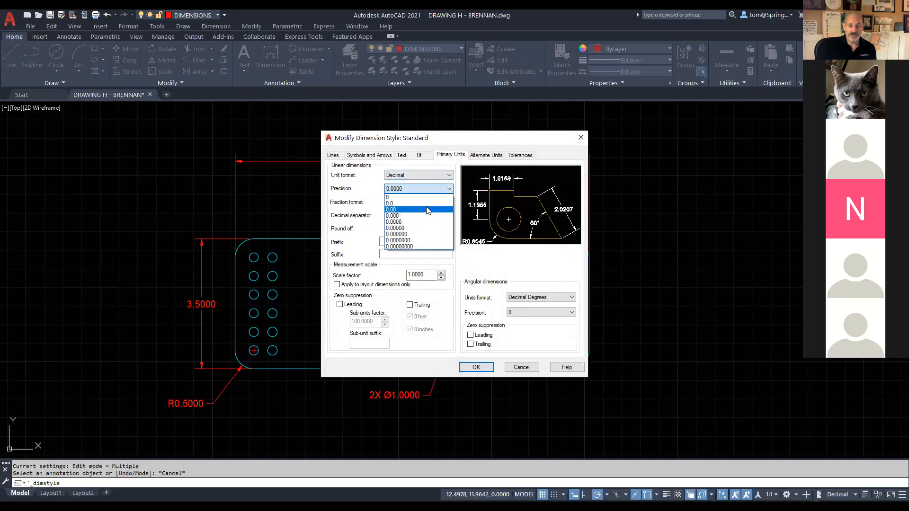
click(427, 209)
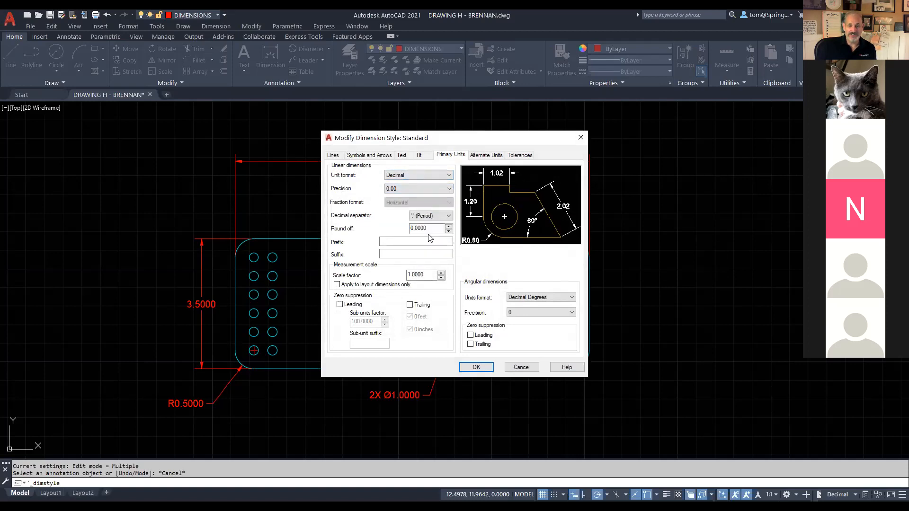
click(477, 368)
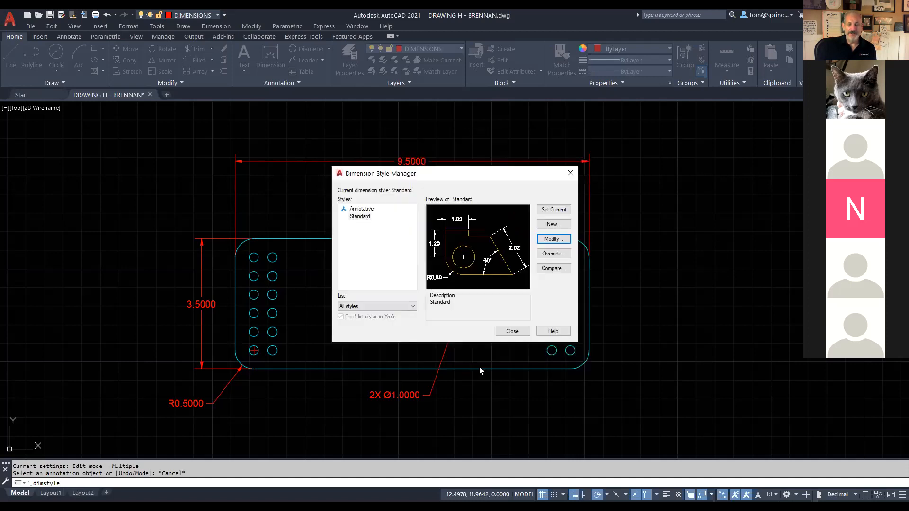
click(509, 331)
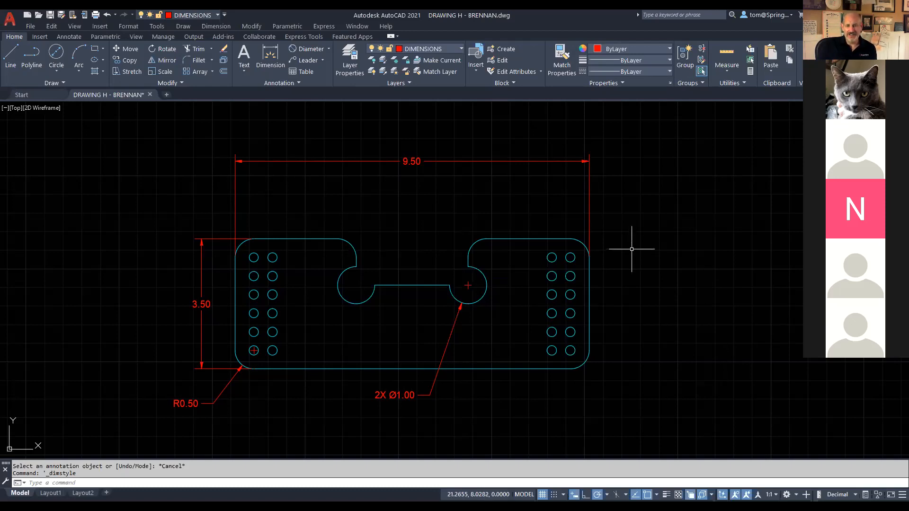
Step: Save the bracket drawing and switch to the browser showing the Bracket Project tutorial
click(49, 16)
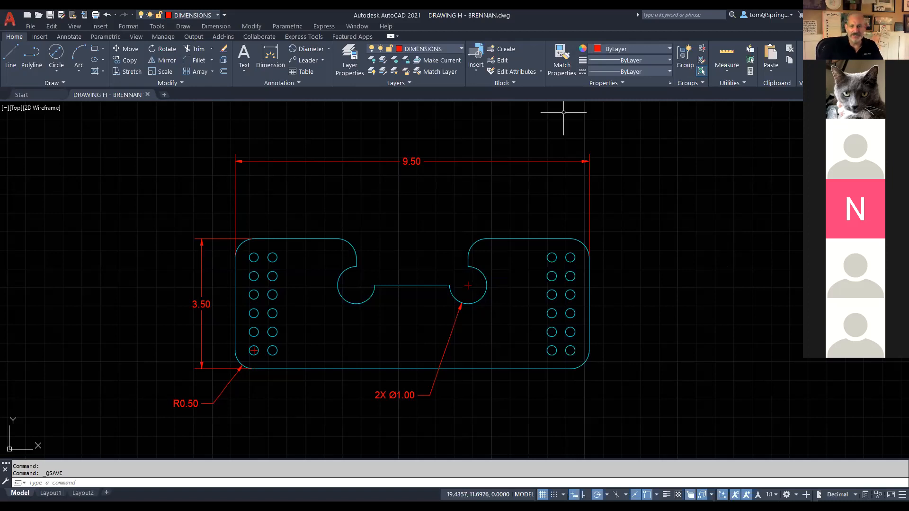
key(alt+Tab)
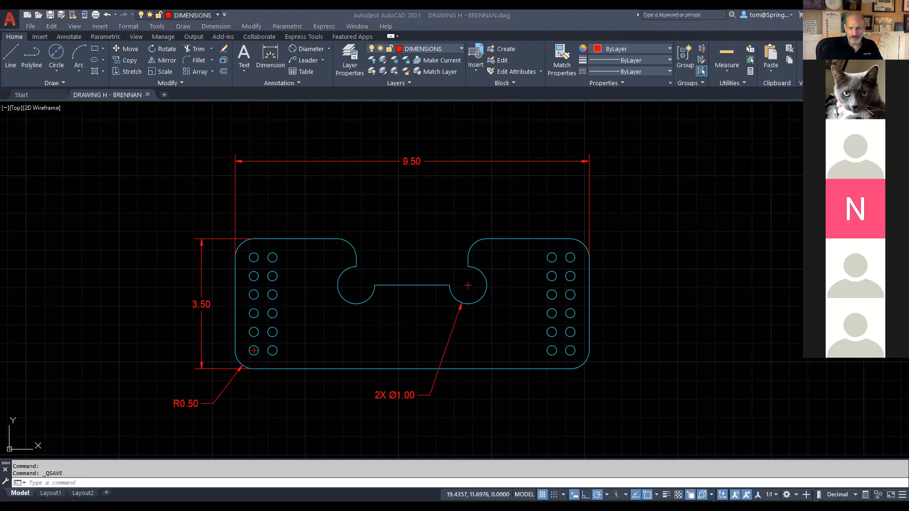
key(alt+Tab)
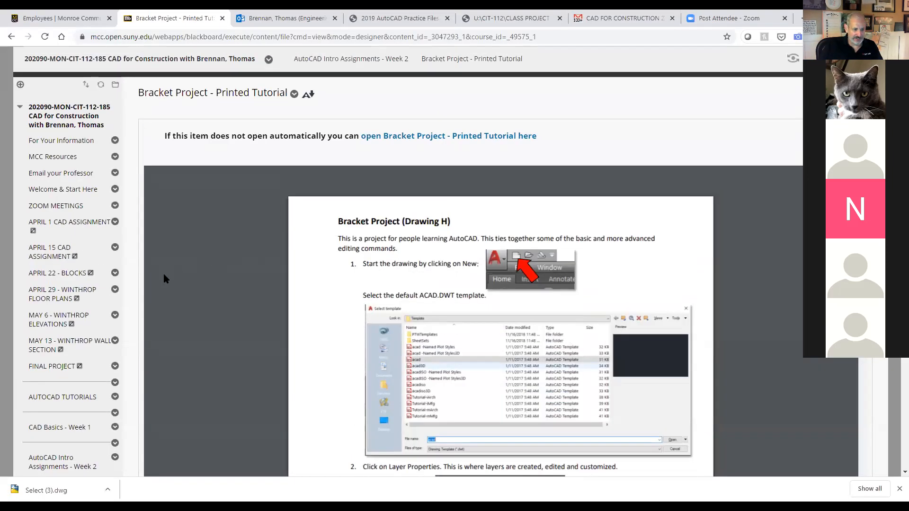
Step: Open the Construction Concepts - Week 3 page from the course sidebar
scroll(81, 323, down, 8)
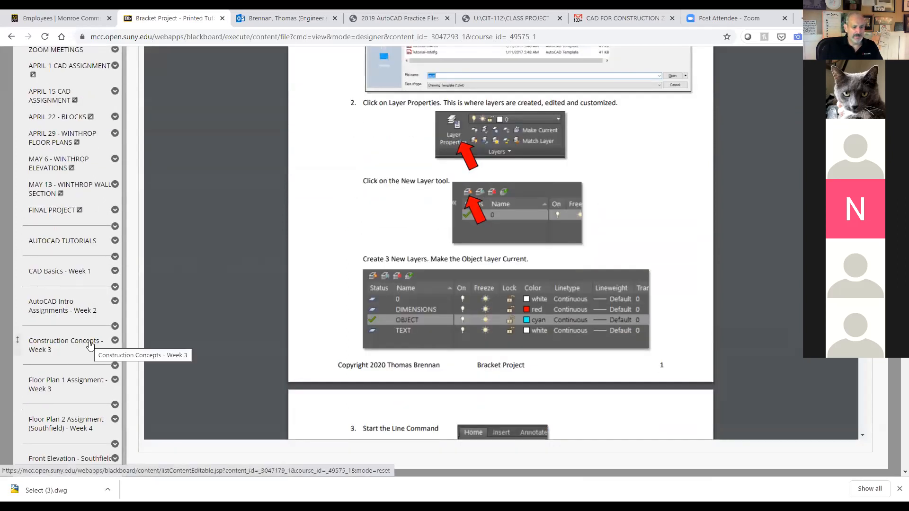
click(89, 346)
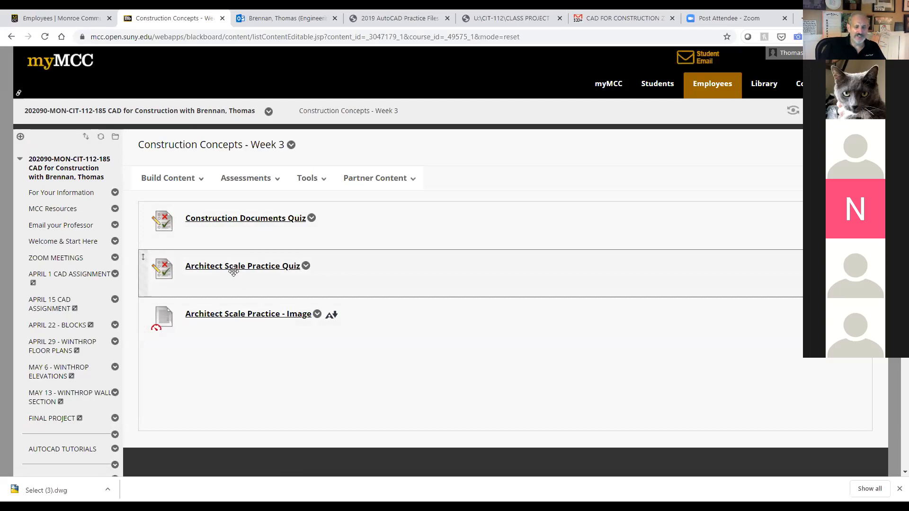
Step: Go to Floor Plan 1 Assignment - Week 3 and open its Floor Plan 1 Assignment item
scroll(120, 336, down, 3)
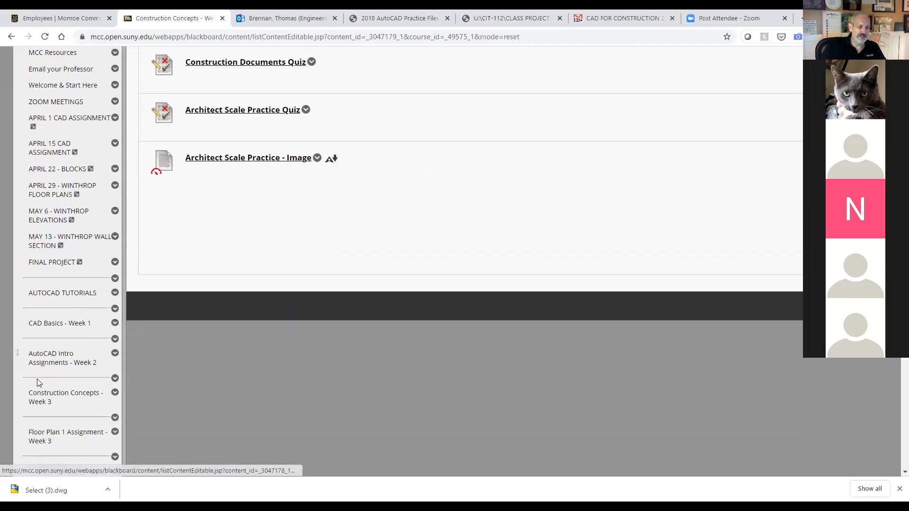
scroll(39, 382, down, 1)
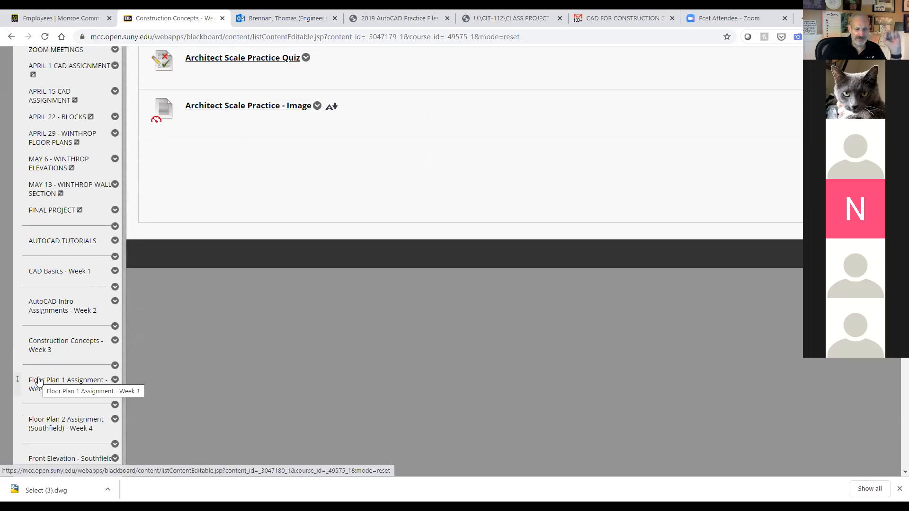
click(39, 381)
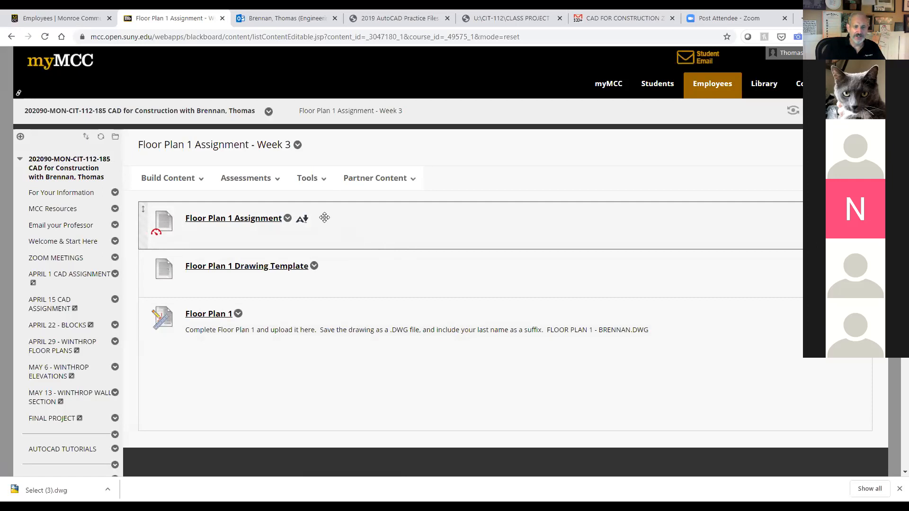
click(265, 221)
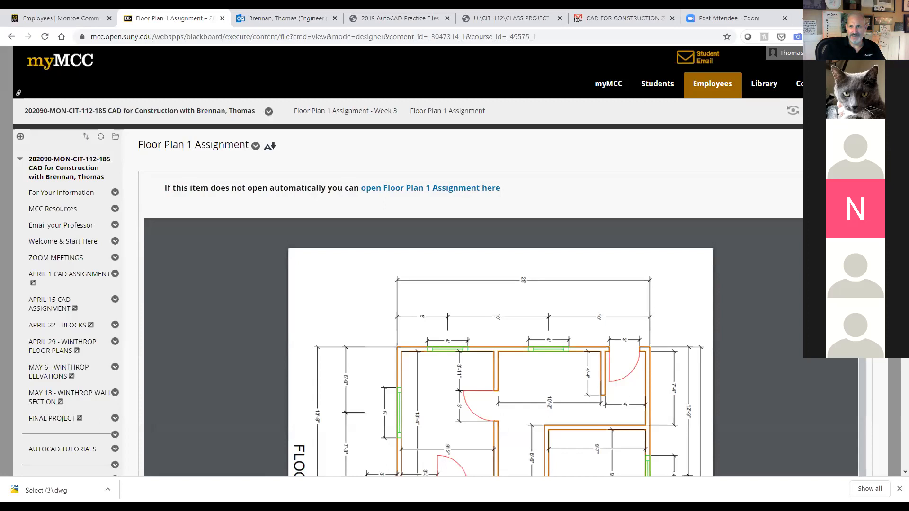
click(813, 67)
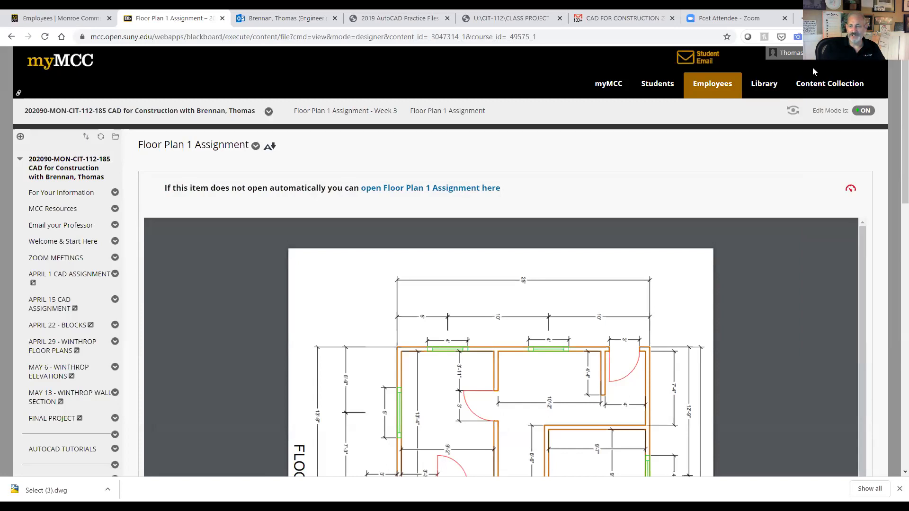
Step: Download the Floor Plan 1 PDF and save it to the Desktop
mouse_move(790, 231)
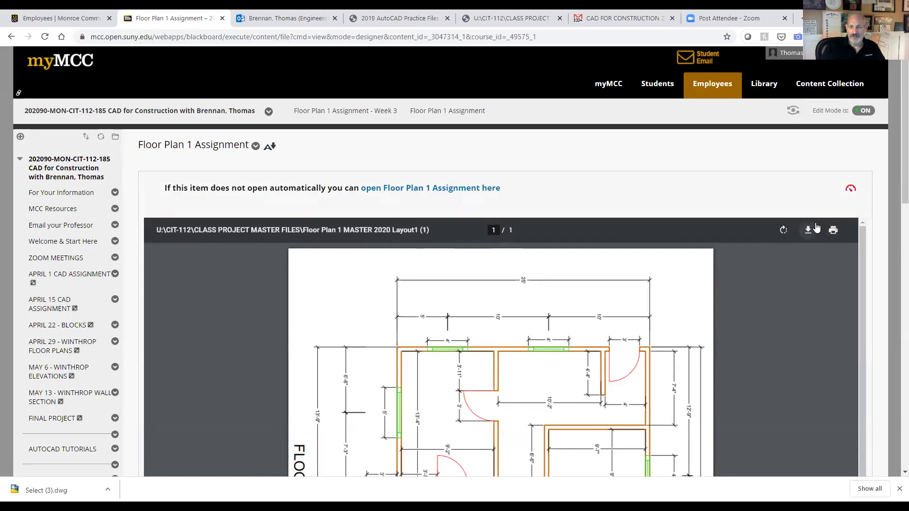
click(808, 230)
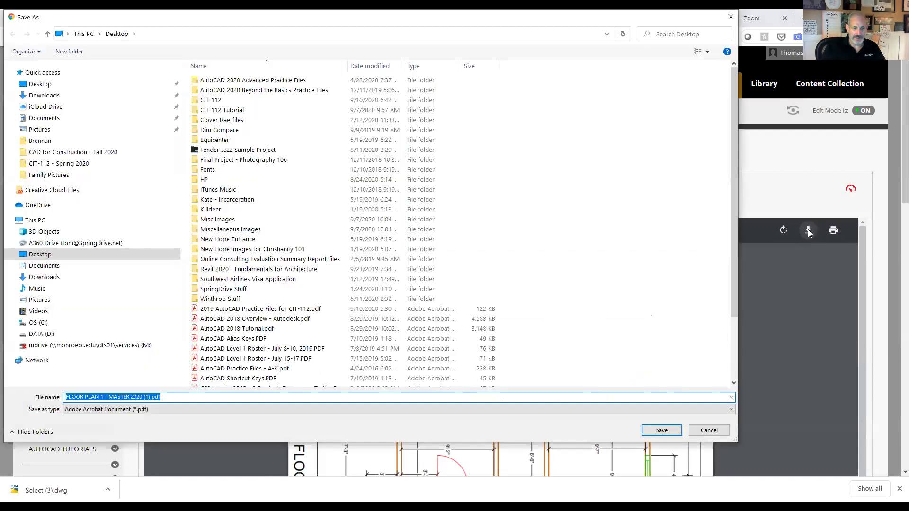
click(661, 431)
Step: Open the downloaded PDF and rotate the page counterclockwise into landscape
click(64, 491)
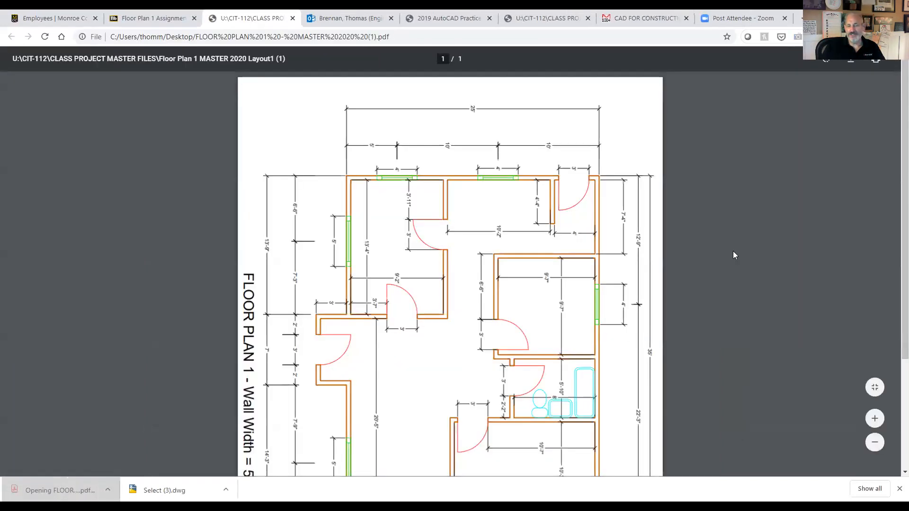
right_click(733, 251)
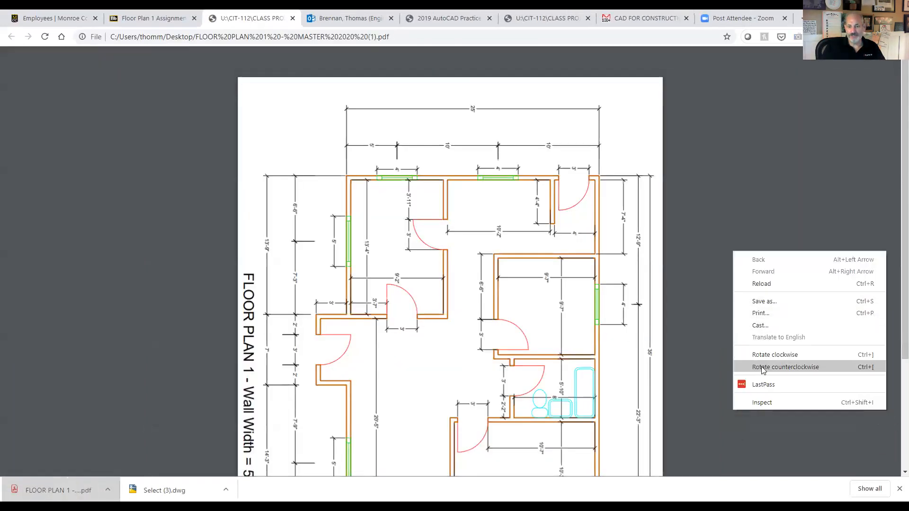
click(762, 366)
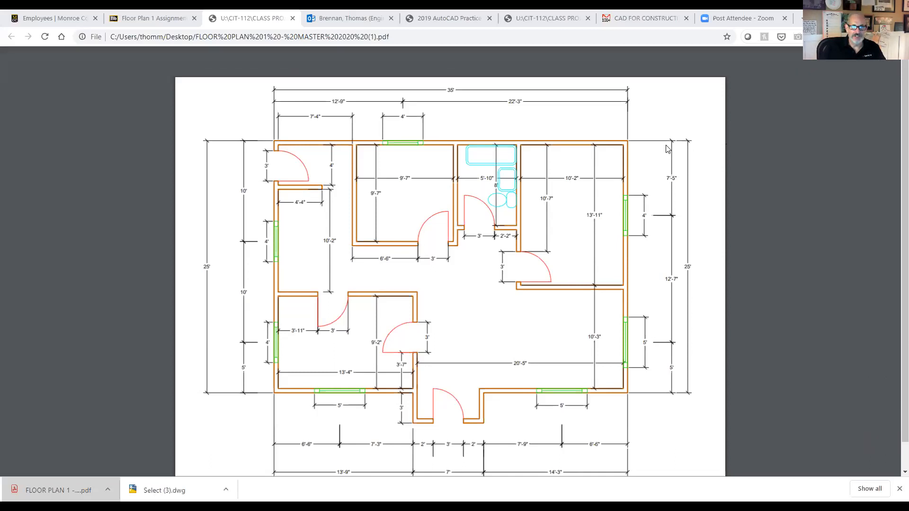
Step: Return to the Floor Plan 1 Assignment - Week 3 folder and download the Floor Plan 1 Drawing Template
click(153, 20)
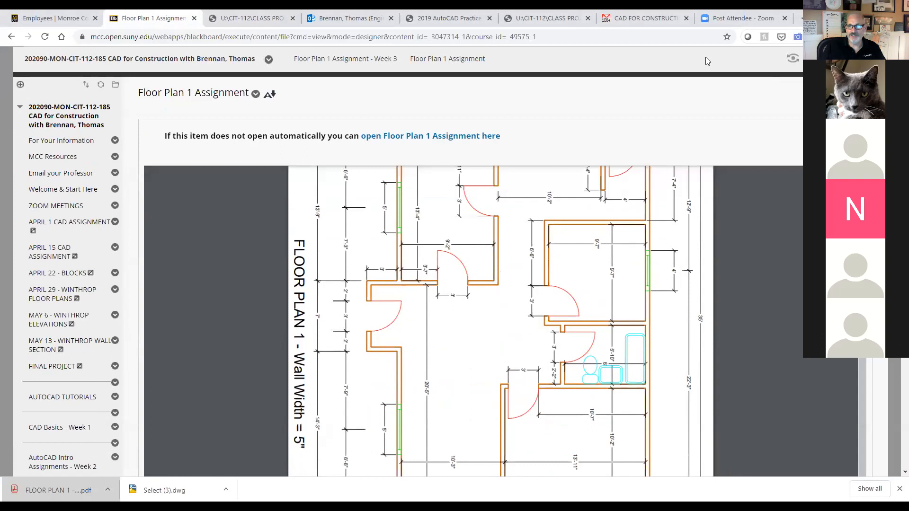
scroll(560, 366, up, 2)
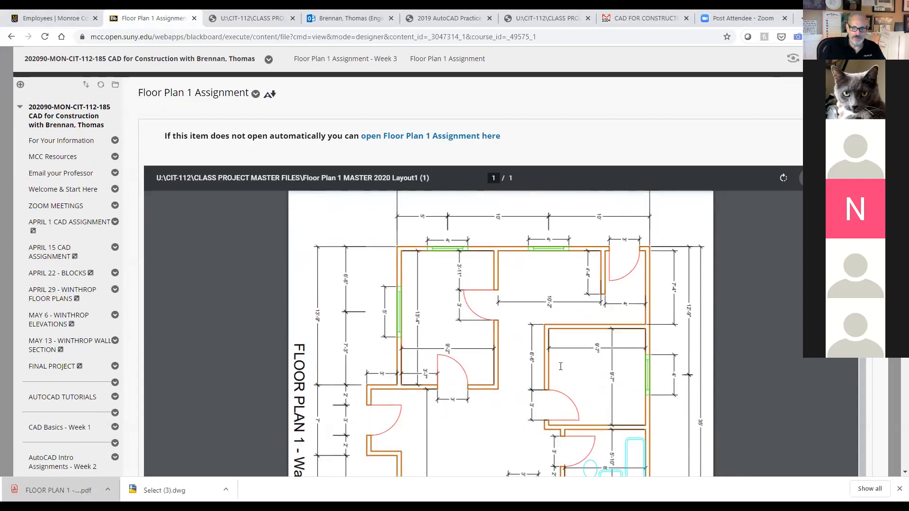
scroll(54, 436, down, 1)
scroll(54, 435, down, 1)
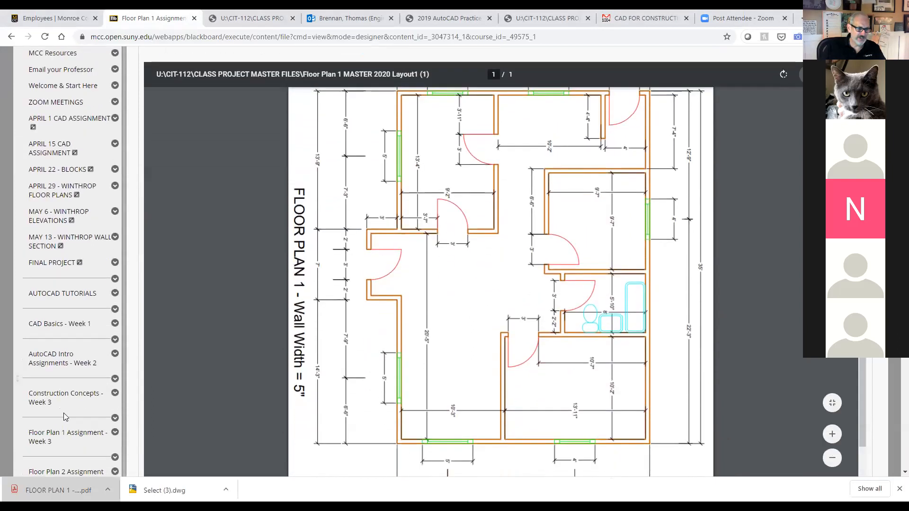
click(58, 442)
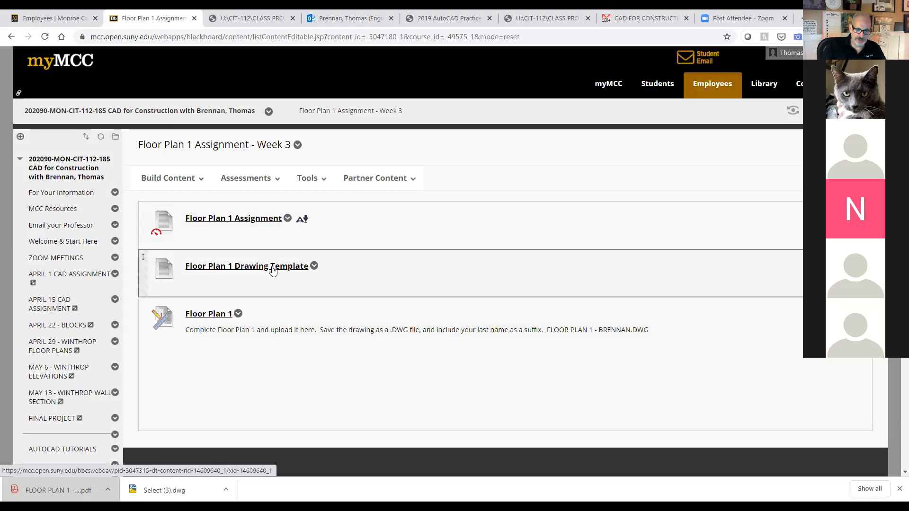
click(273, 268)
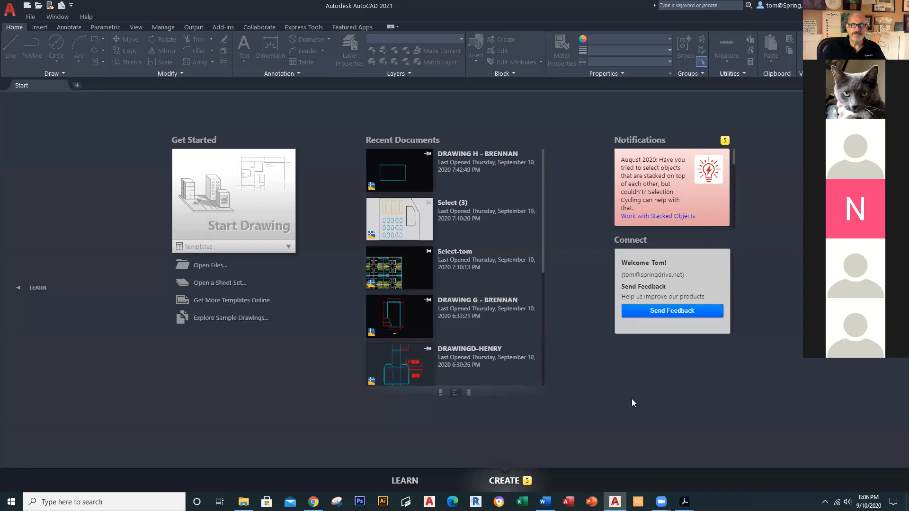
Step: Create a new drawing from the FLOOR PLAN 1 template in the Downloads folder
click(12, 14)
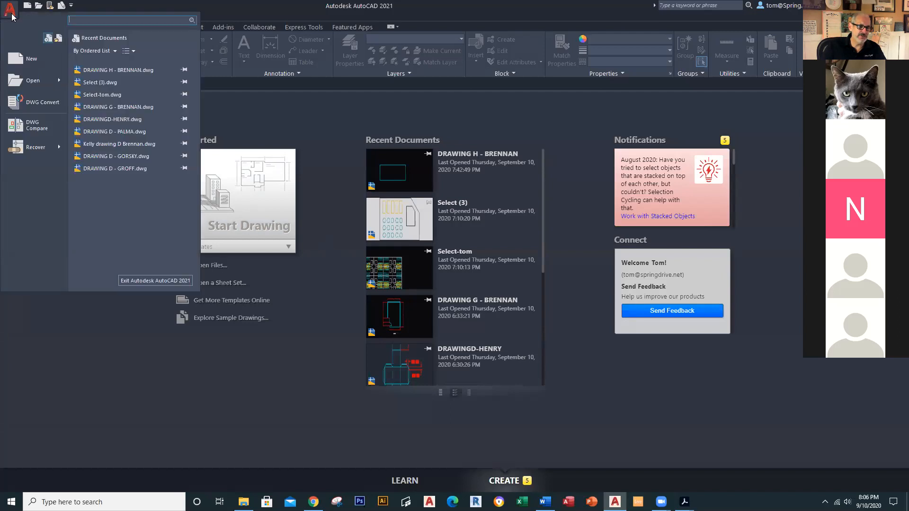
click(27, 57)
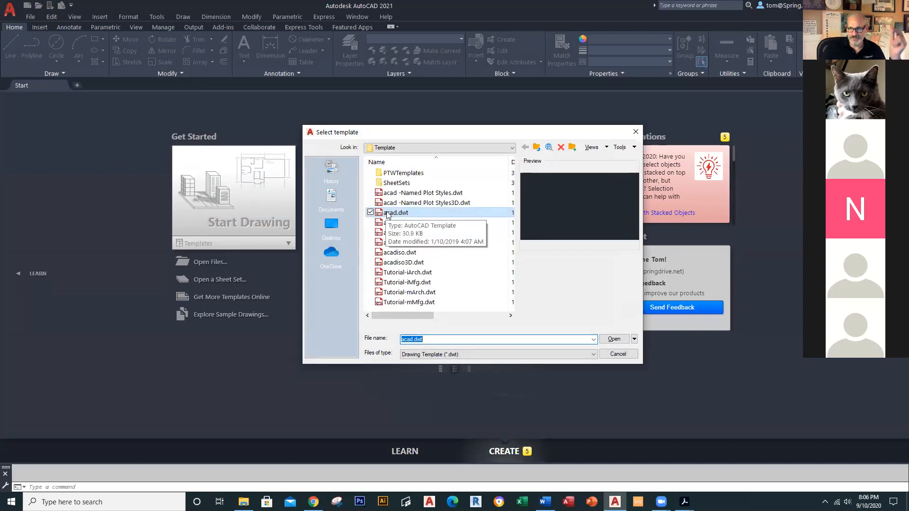
click(512, 149)
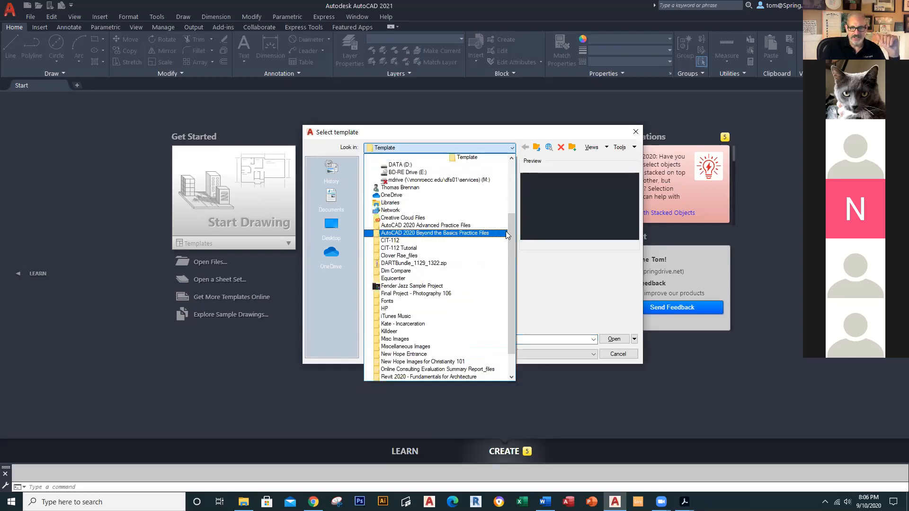
scroll(523, 183, up, 4)
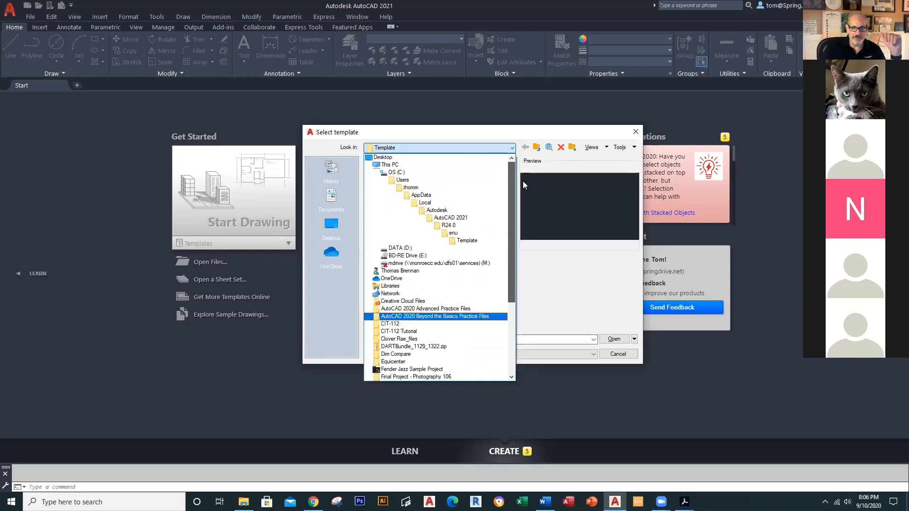
click(436, 271)
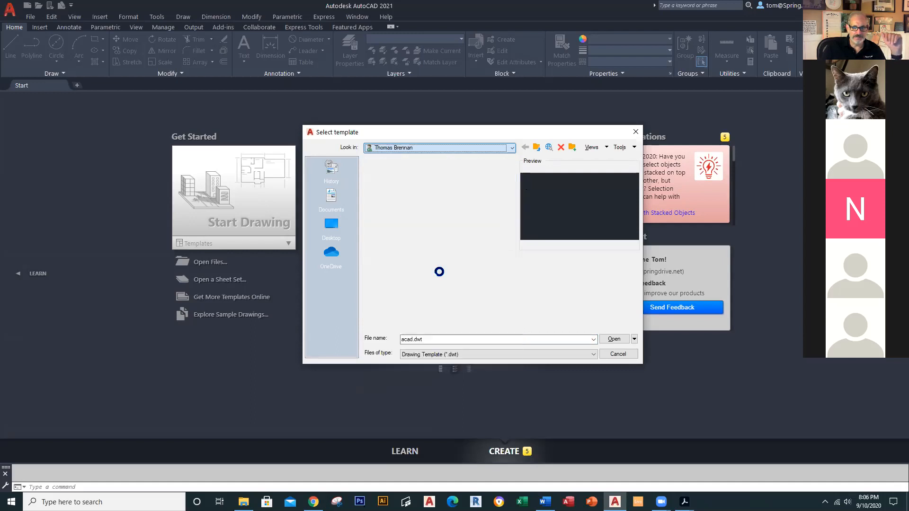
scroll(411, 244, down, 1)
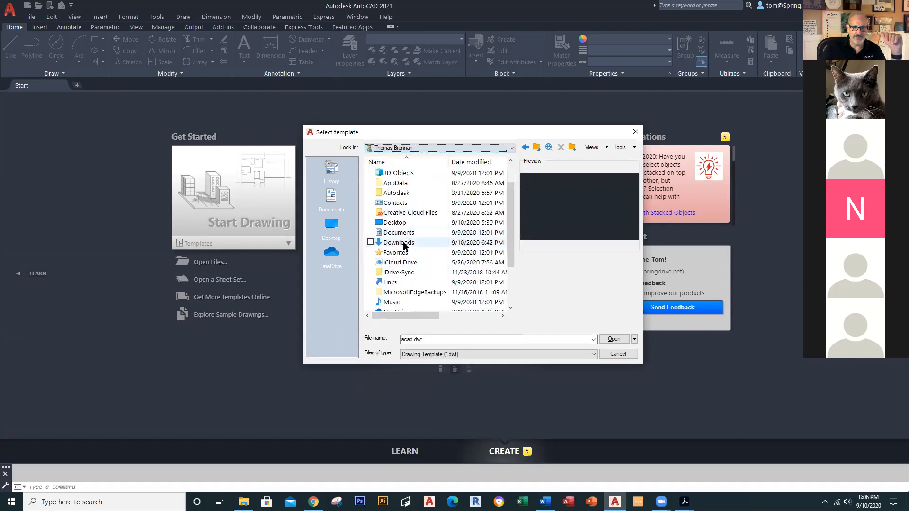
double_click(407, 244)
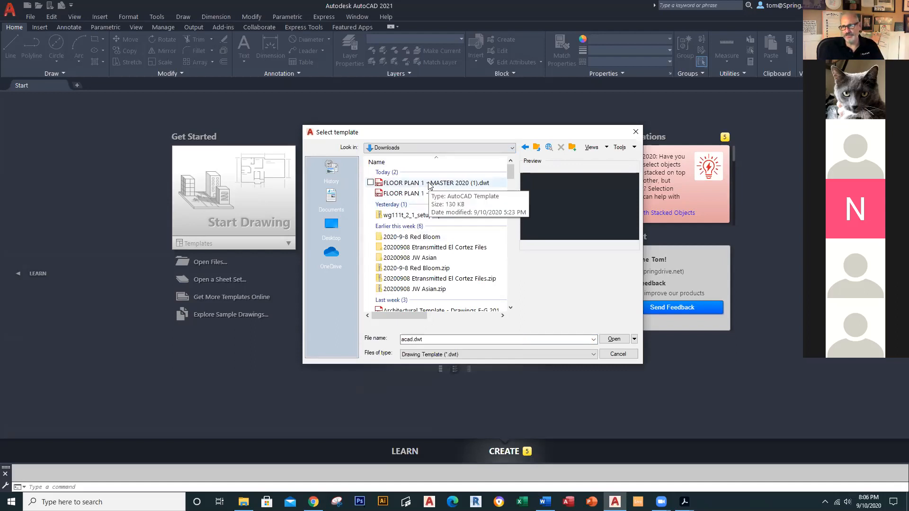
double_click(429, 183)
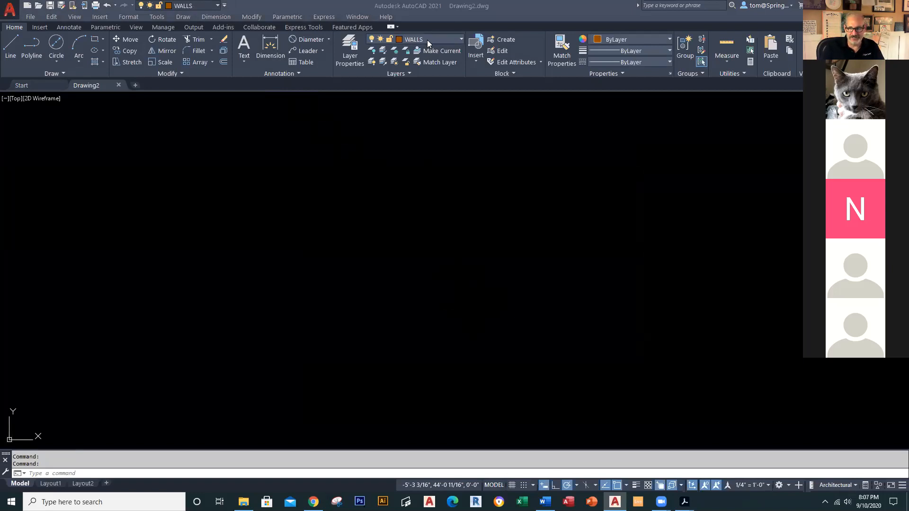
Step: Start a polyline and draw the 35' top, 25' right and 14'3" bottom walls
click(31, 47)
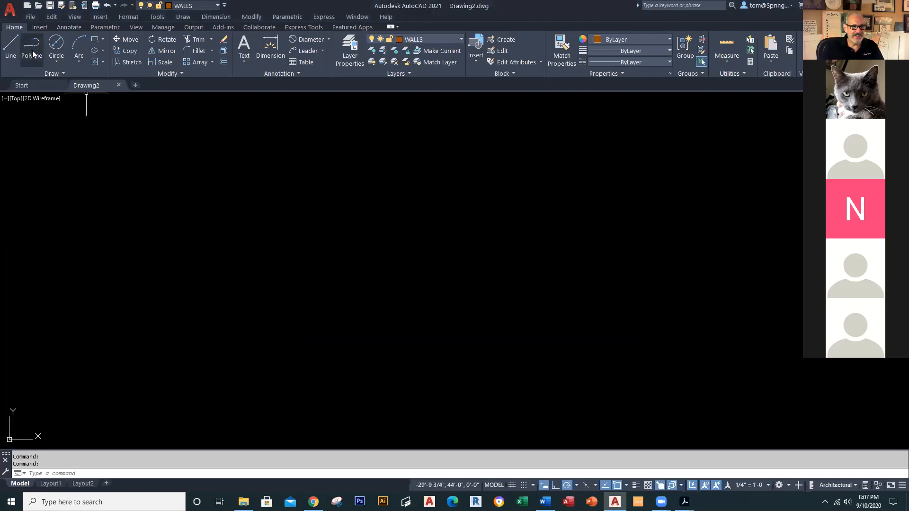
click(161, 206)
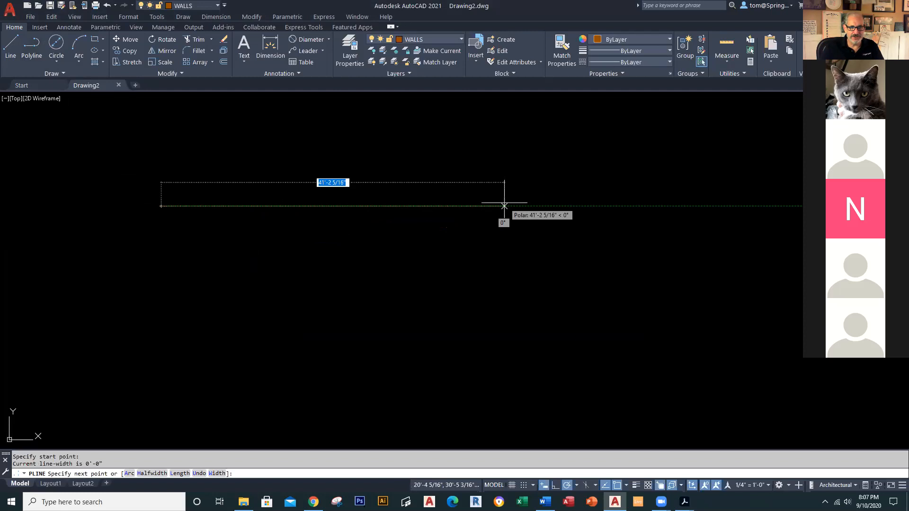
text(35')
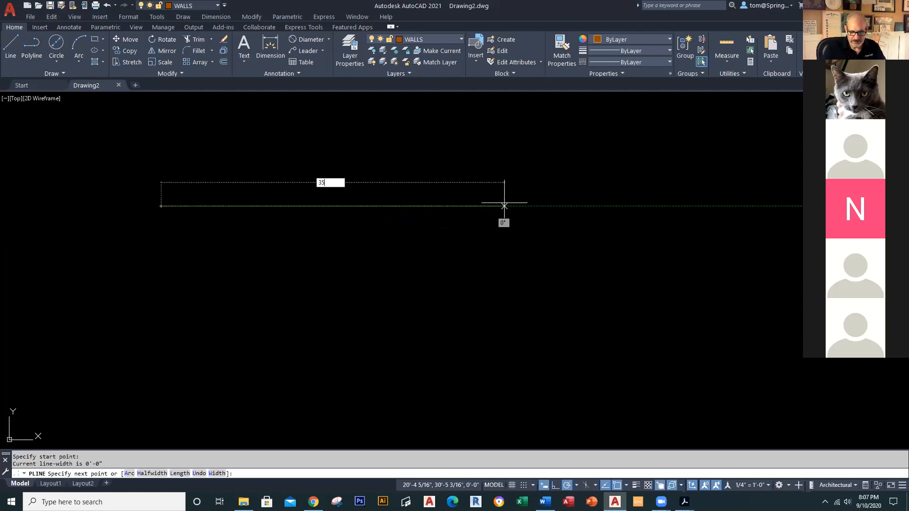
key(Return)
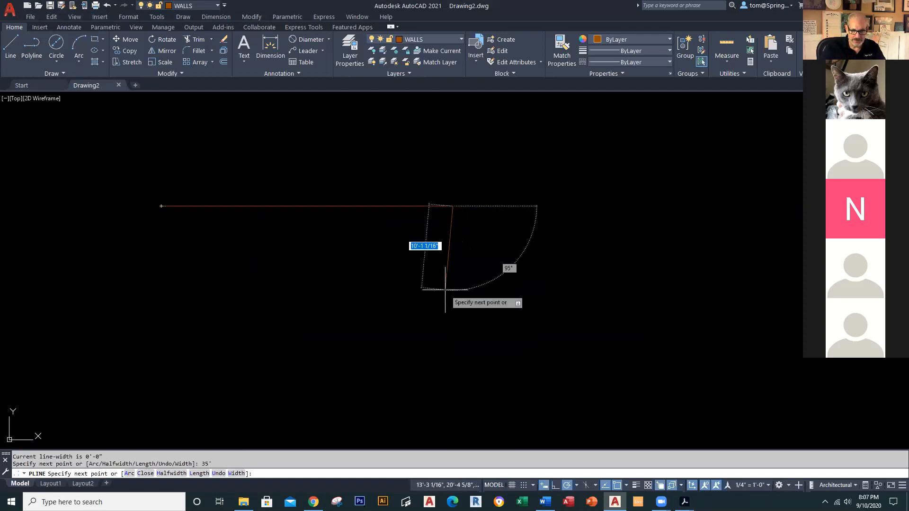
text(25')
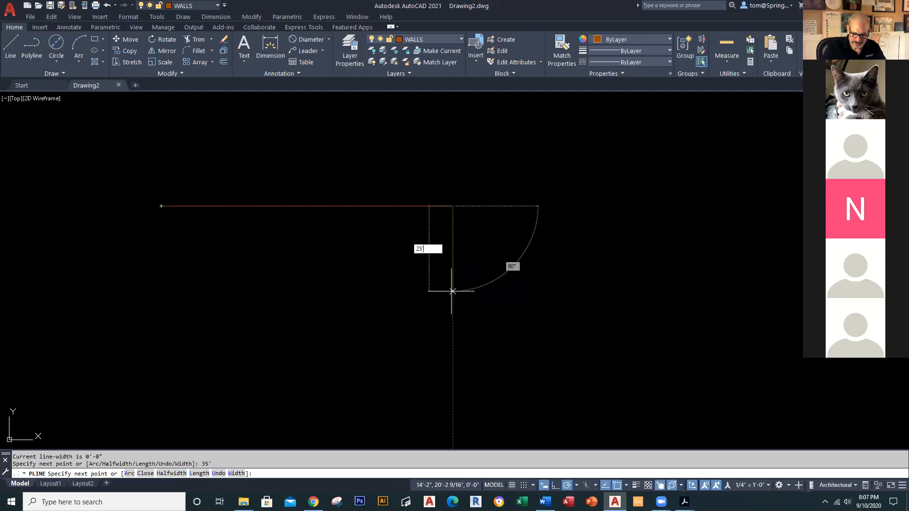
key(Return)
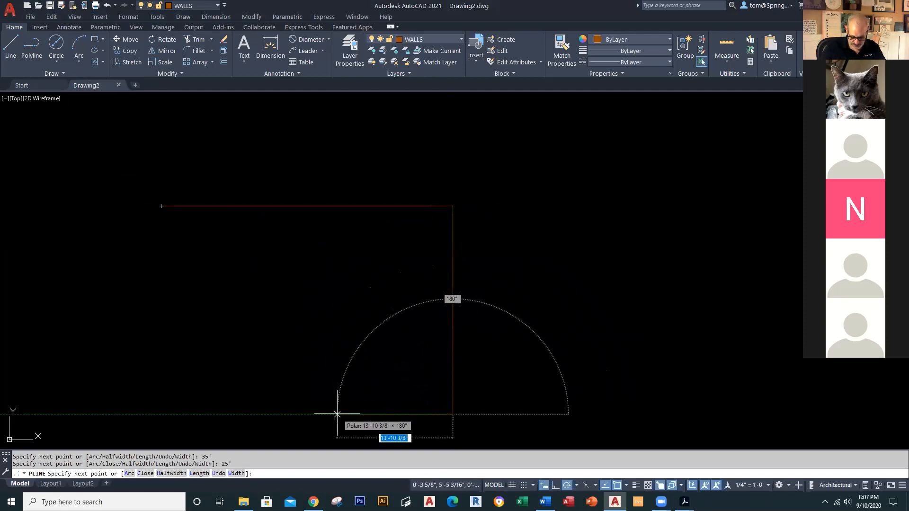
text(14'3)
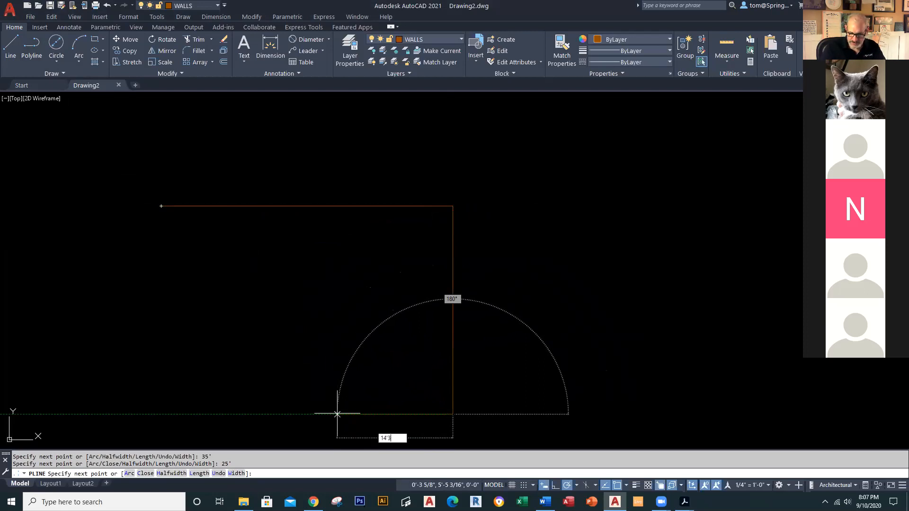
key(Return)
Step: Draw the 3'-deep, 7'-wide entry recess and 13'9" bottom wall, then close the outline
scroll(337, 413, down, 2)
middle_drag(336, 421, 406, 289)
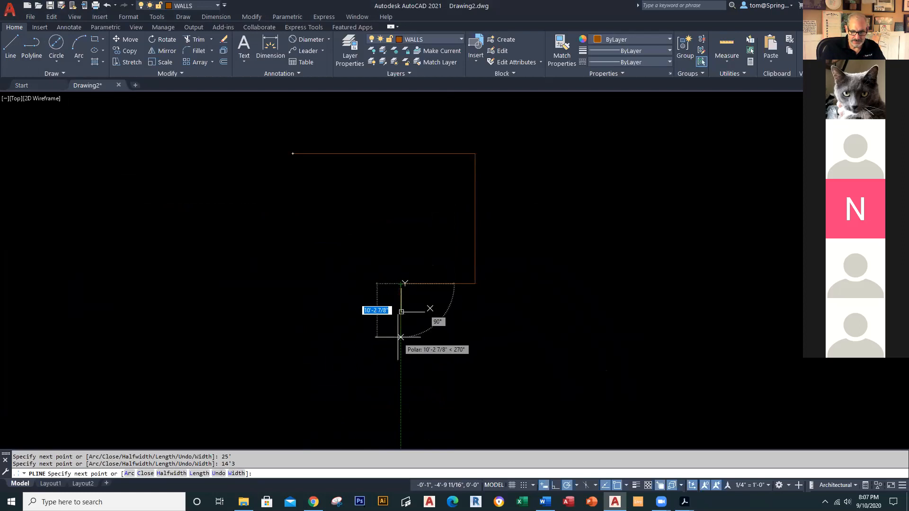
text(3')
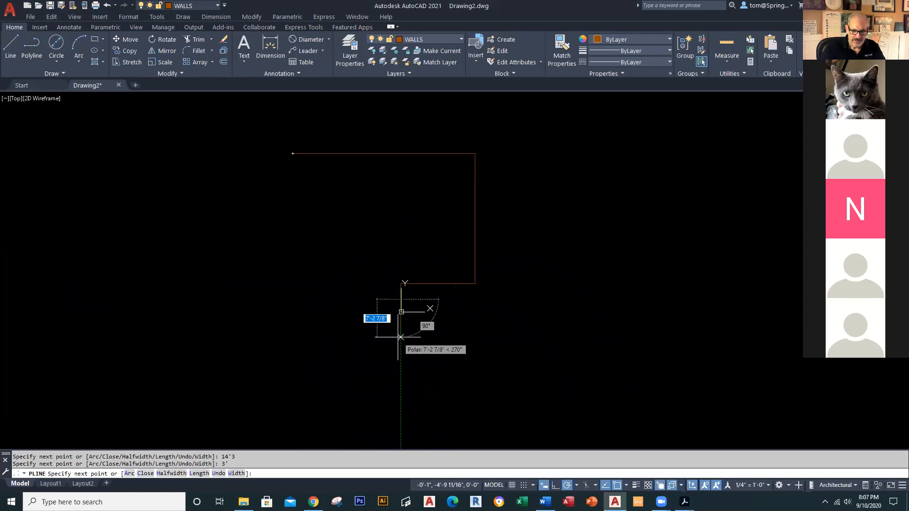
key(Return)
text(7')
key(Return)
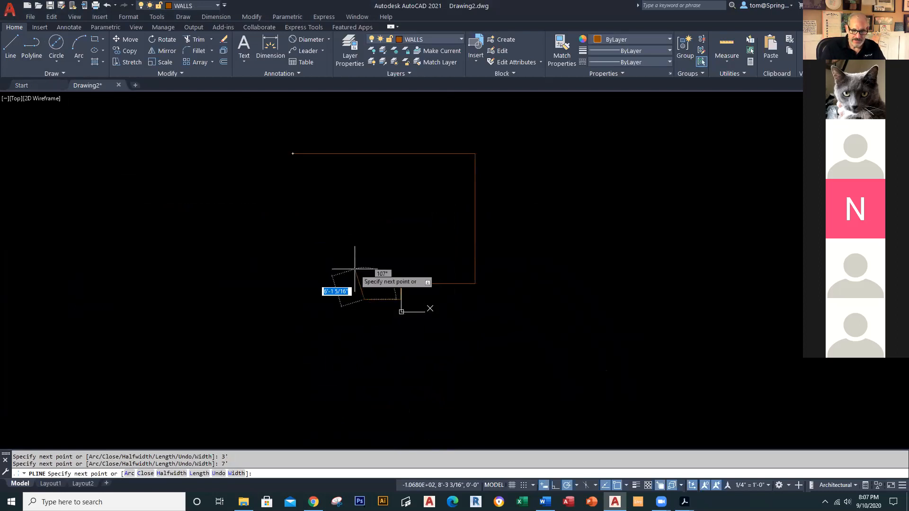
text(3')
key(Return)
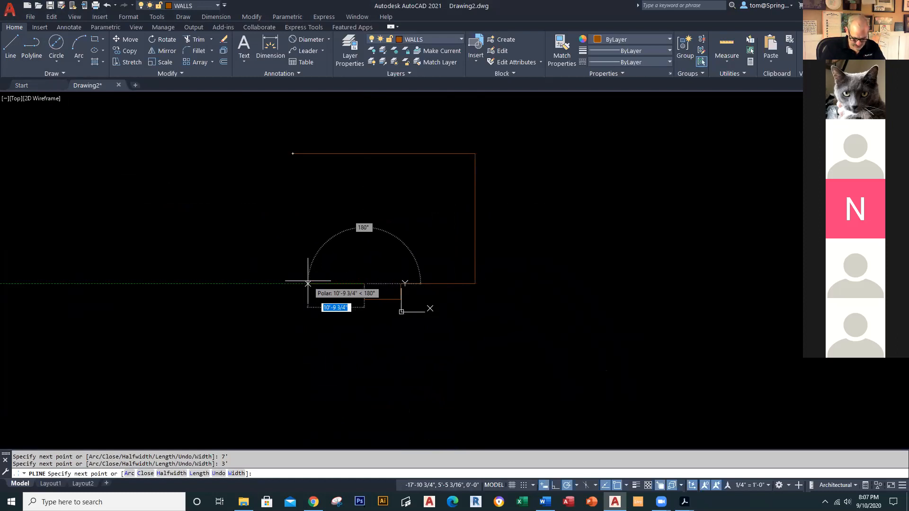
text(13'9)
key(Return)
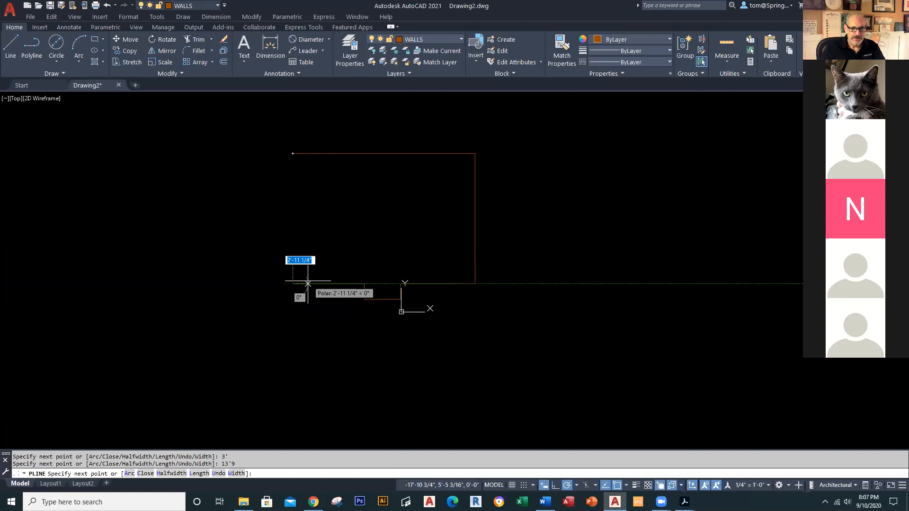
scroll(293, 172, up, 2)
right_click(293, 172)
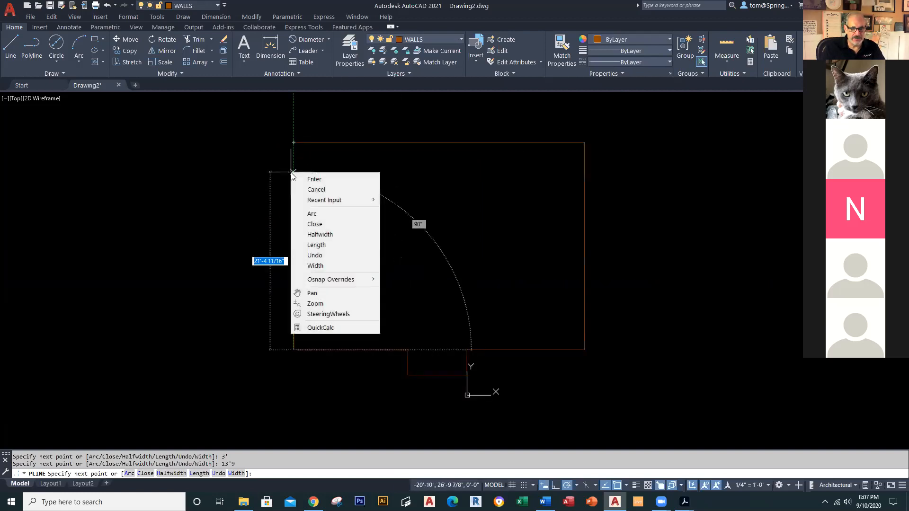
click(344, 219)
middle_drag(406, 207, 361, 215)
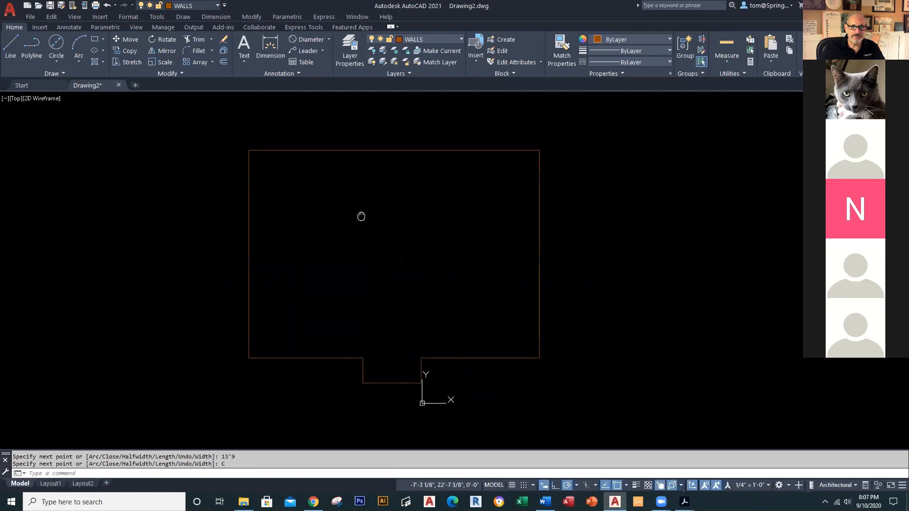
click(418, 150)
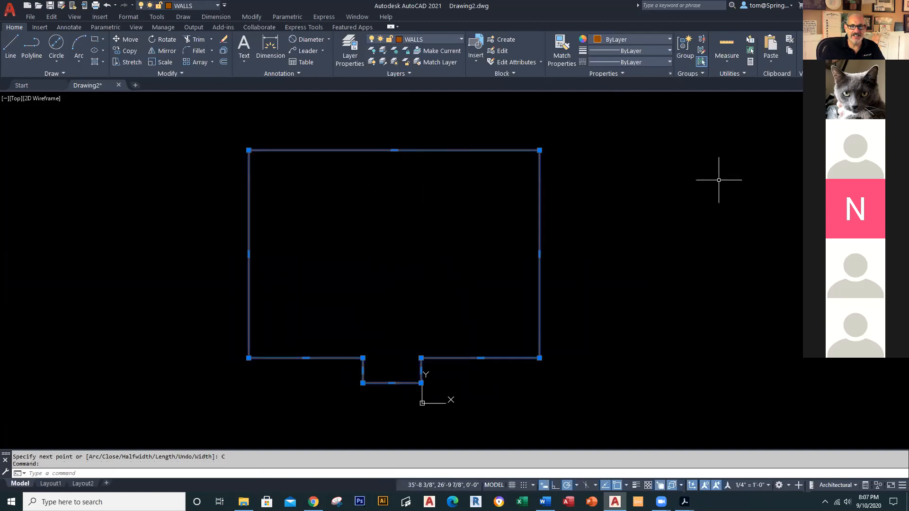
Step: Deselect the wall outline and switch back to the browser's template page
key(Escape)
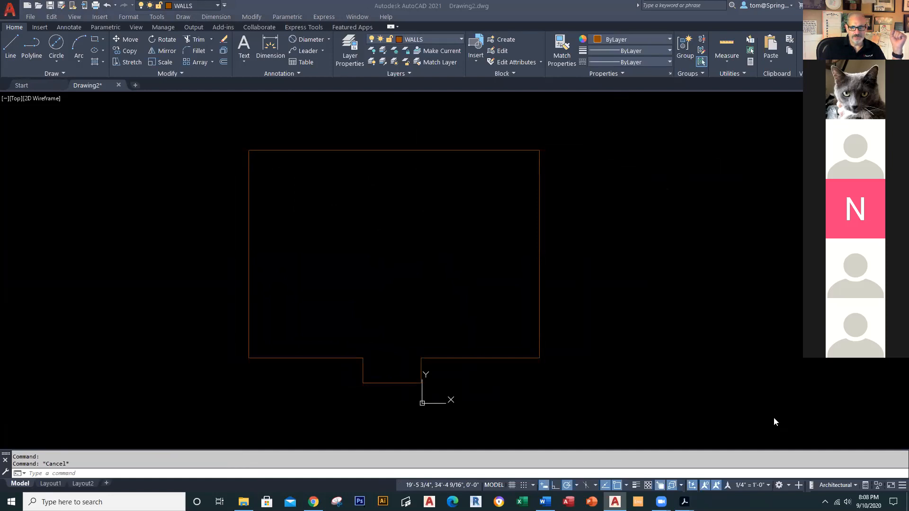
key(alt+Tab)
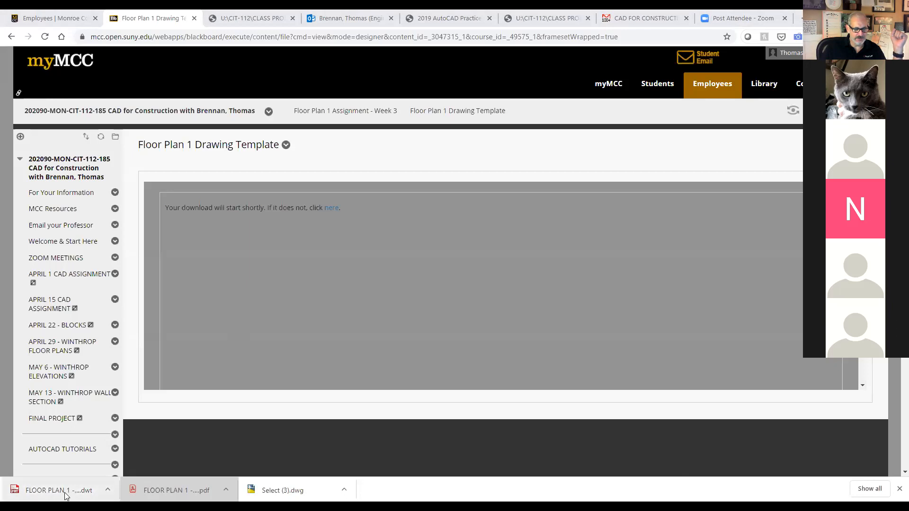
Step: View the downloaded Floor Plan 1 PDF rotated to landscape, then return to AutoCAD
click(175, 492)
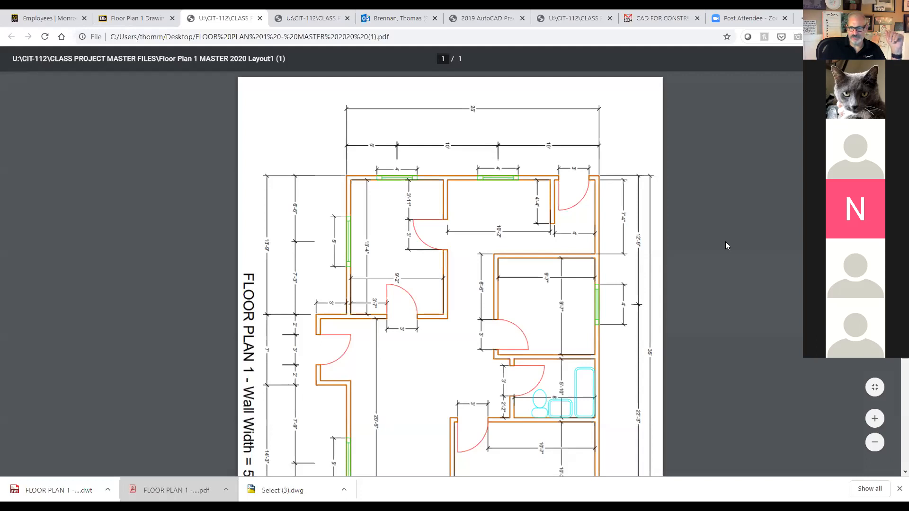
right_click(710, 222)
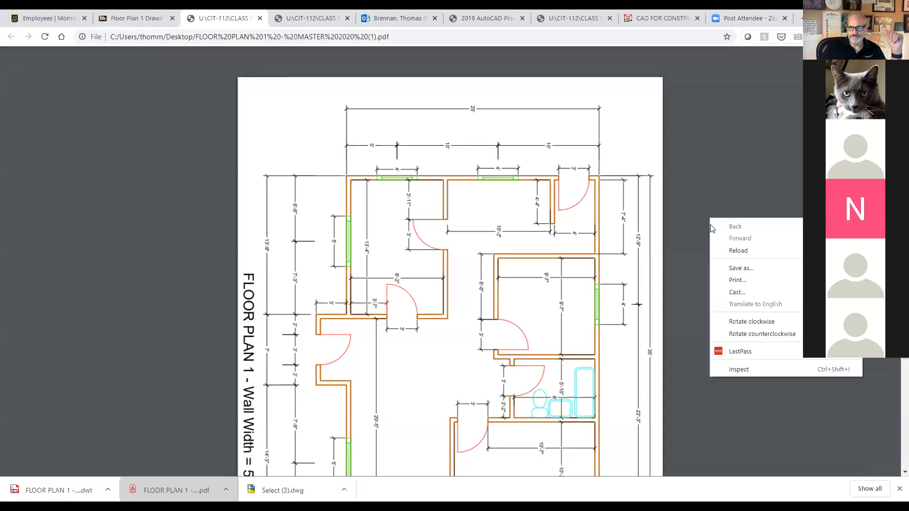
click(769, 332)
scroll(595, 428, down, 1)
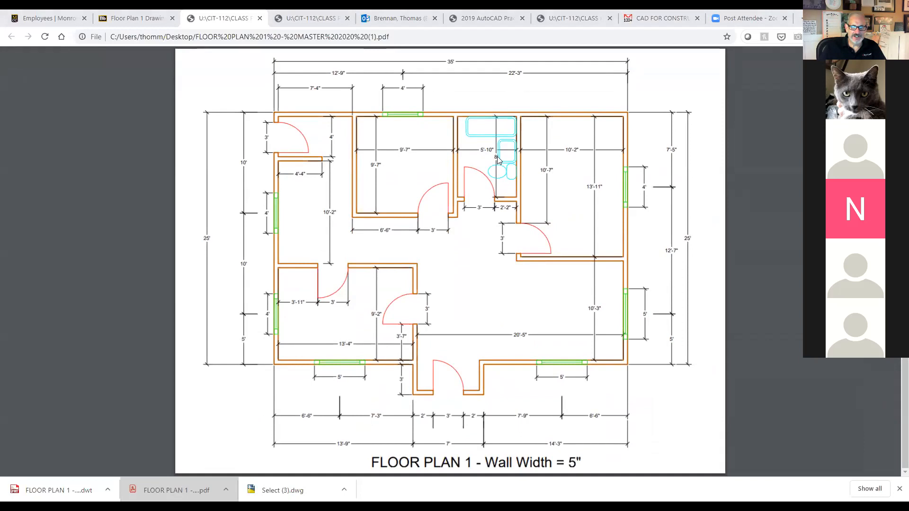
key(alt+Tab)
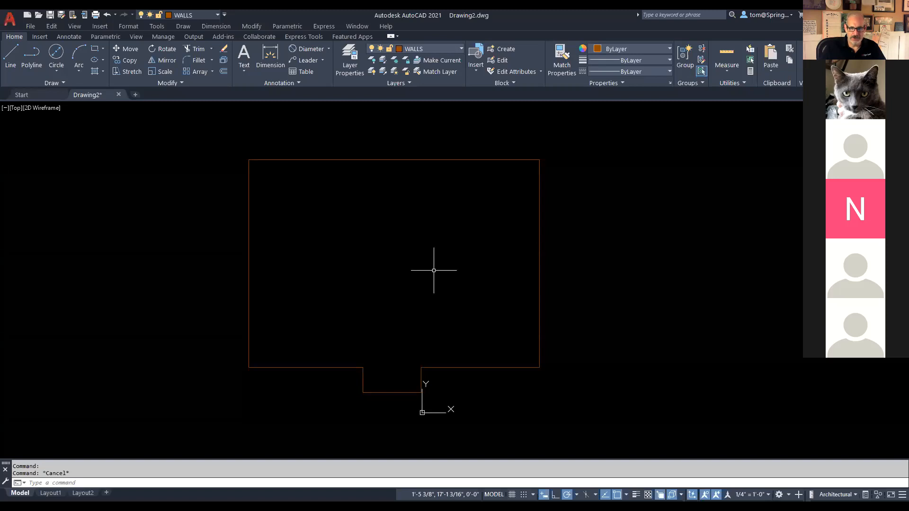
Step: Offset the wall outline 5 inches inward, then undo that first attempt
click(225, 72)
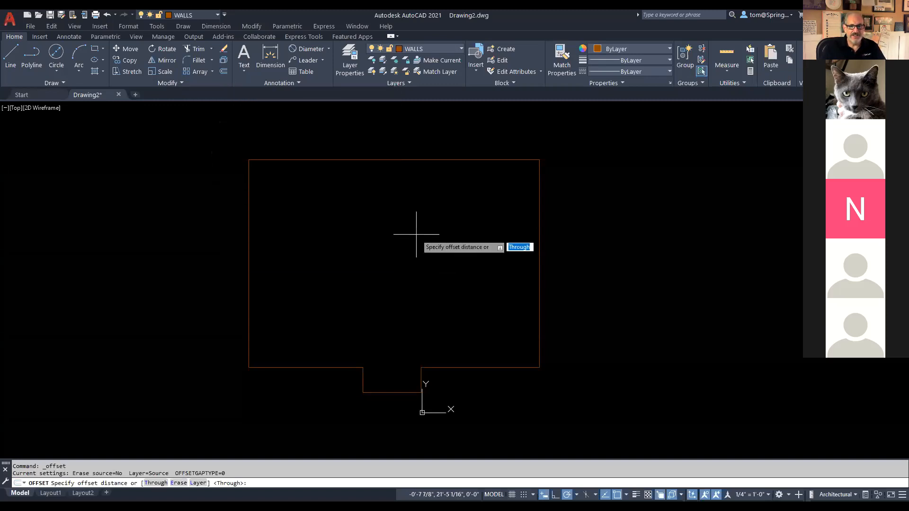
text(5)
key(Return)
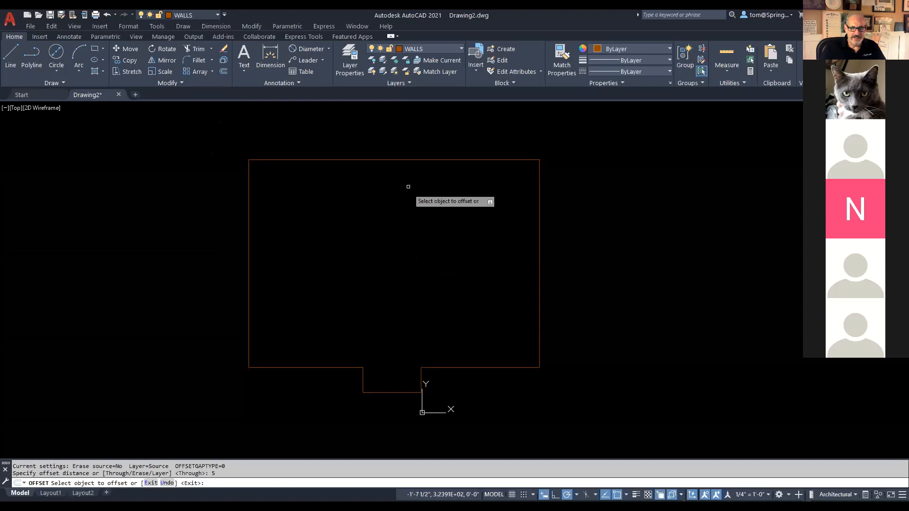
click(413, 160)
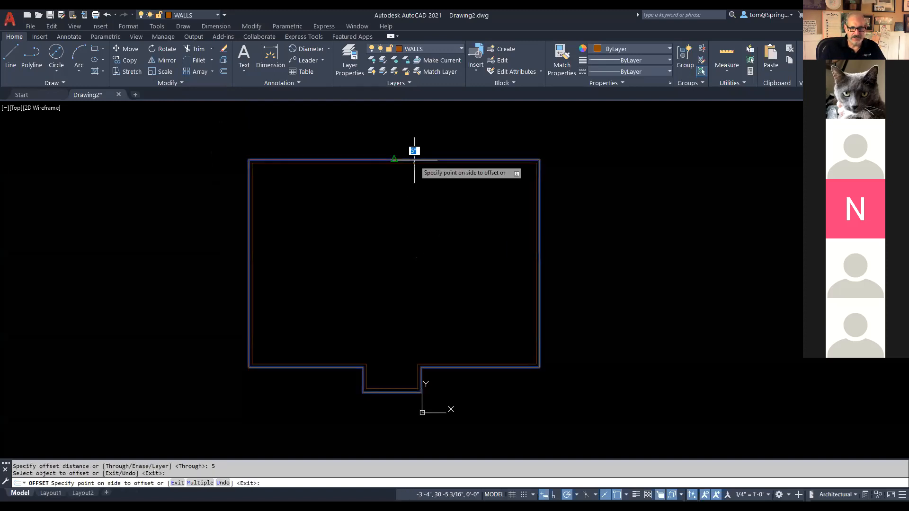
click(411, 183)
key(Escape)
mouse_move(439, 225)
middle_down()
mouse_move(495, 261)
mouse_move(501, 243)
middle_up()
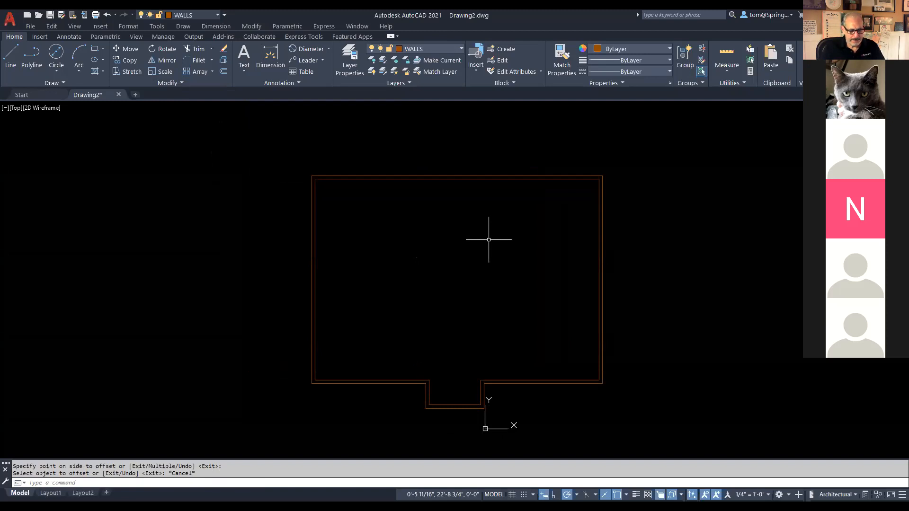
key(ctrl+z)
key(ctrl+z)
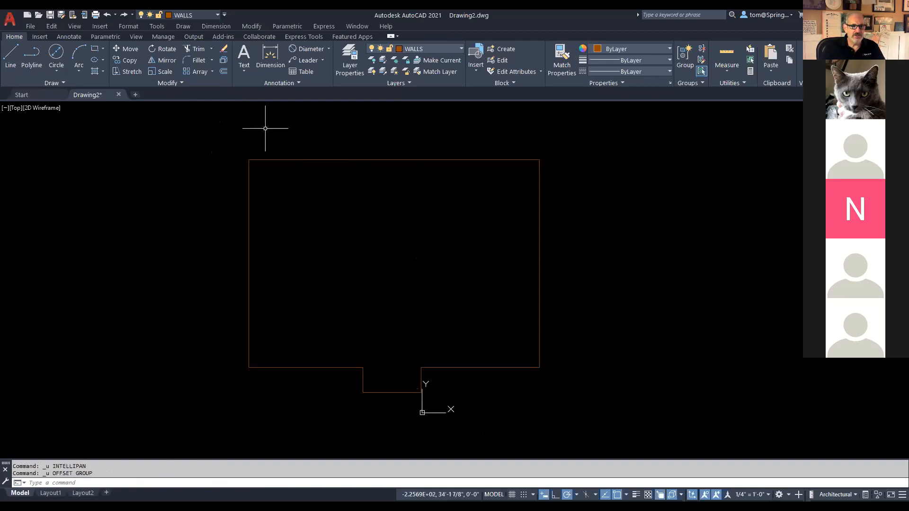
Step: Offset the wall outline 5 inches inward again and centre the plan in view
click(225, 72)
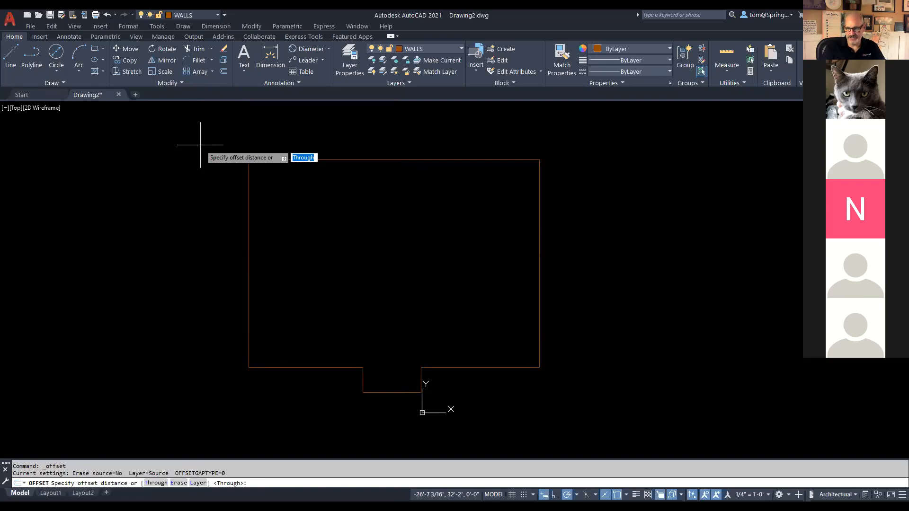
text(5)
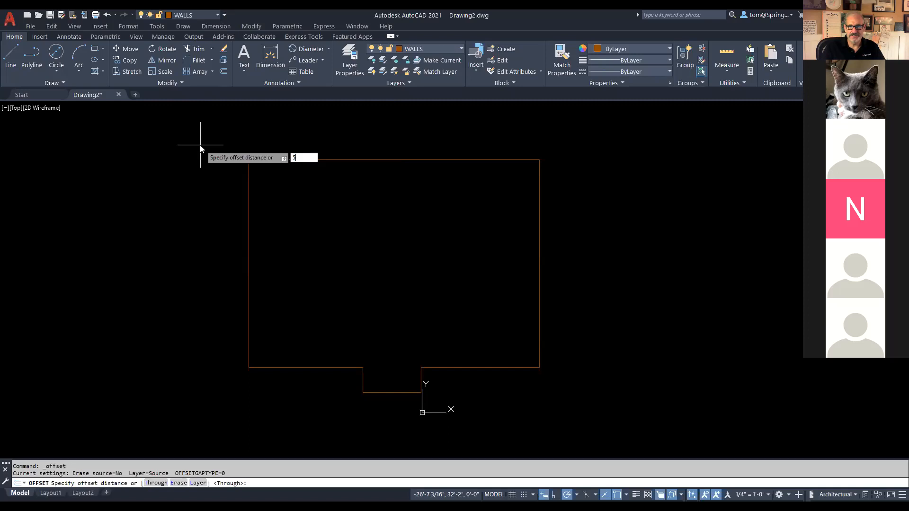
key(Return)
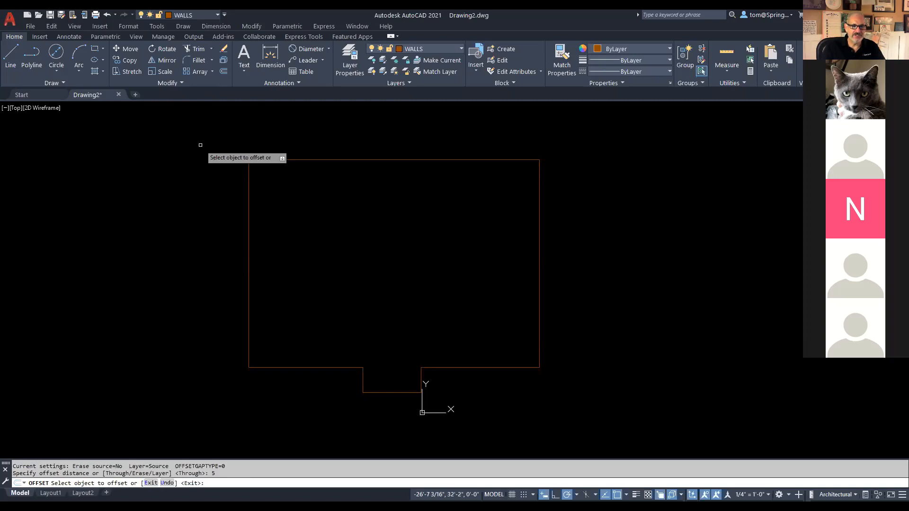
click(348, 159)
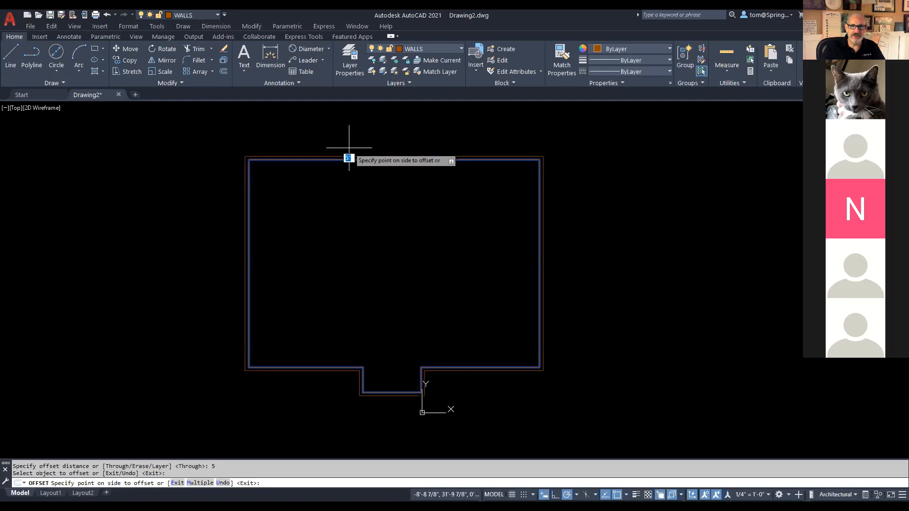
click(342, 176)
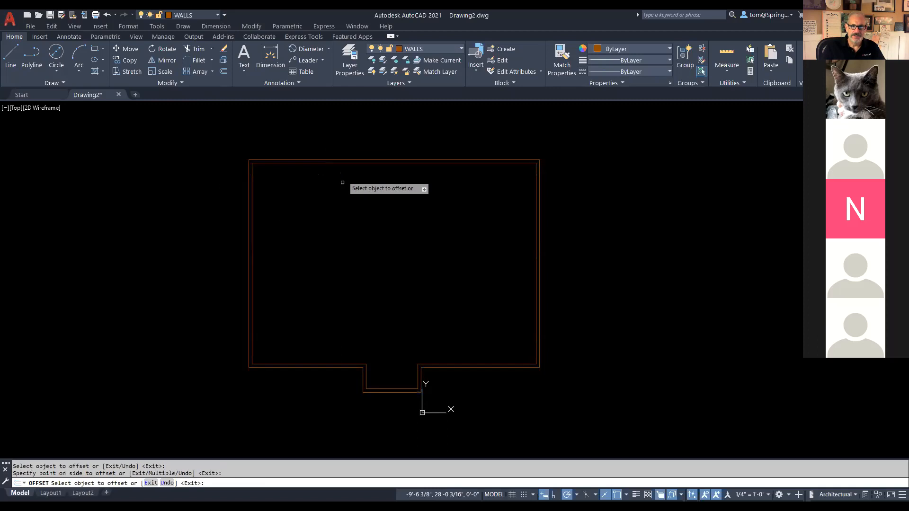
key(Escape)
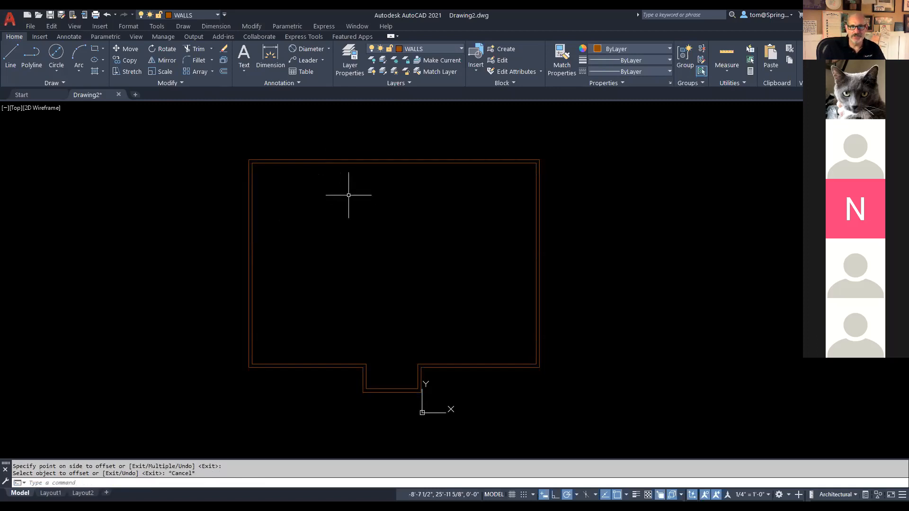
scroll(337, 166, up, 4)
scroll(337, 165, down, 6)
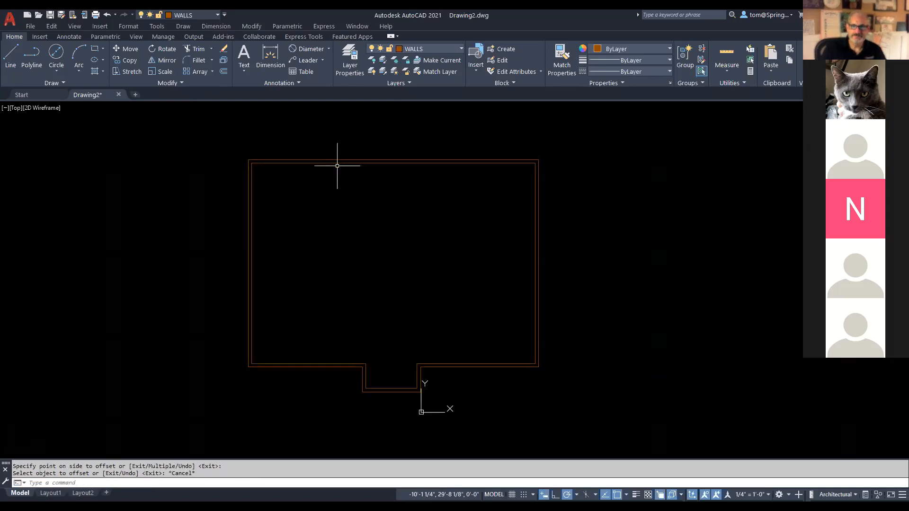
mouse_move(336, 167)
middle_down()
mouse_move(371, 229)
mouse_move(400, 231)
middle_up()
scroll(389, 243, up, 2)
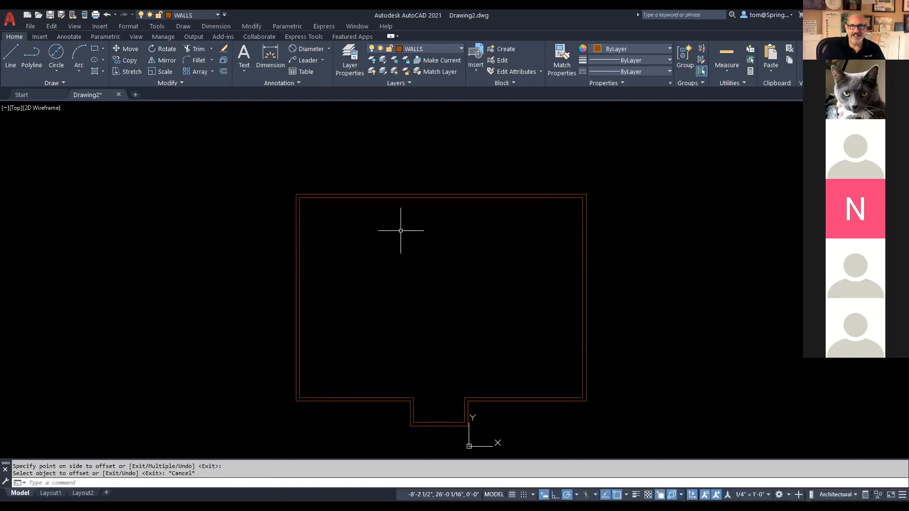
Step: Make DIMENSIONS the current layer and dimension the 35' top wall between its corners
click(461, 48)
click(439, 83)
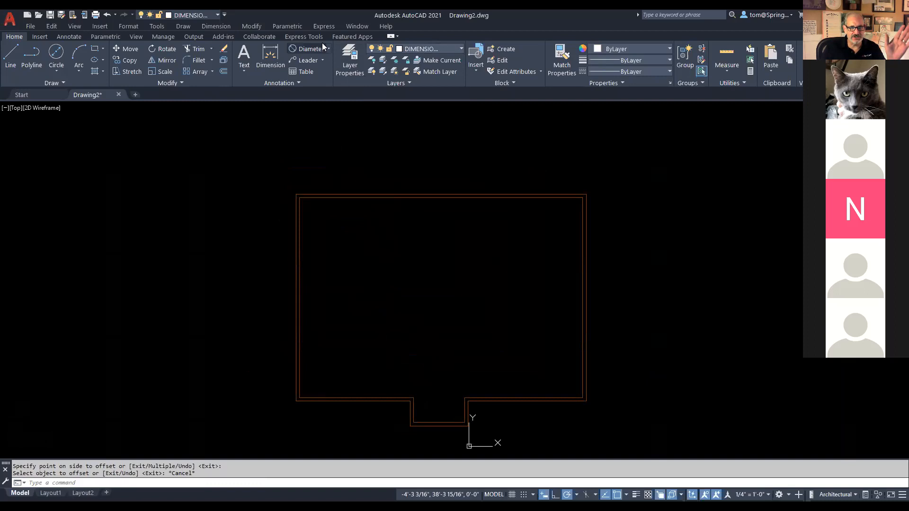
click(328, 48)
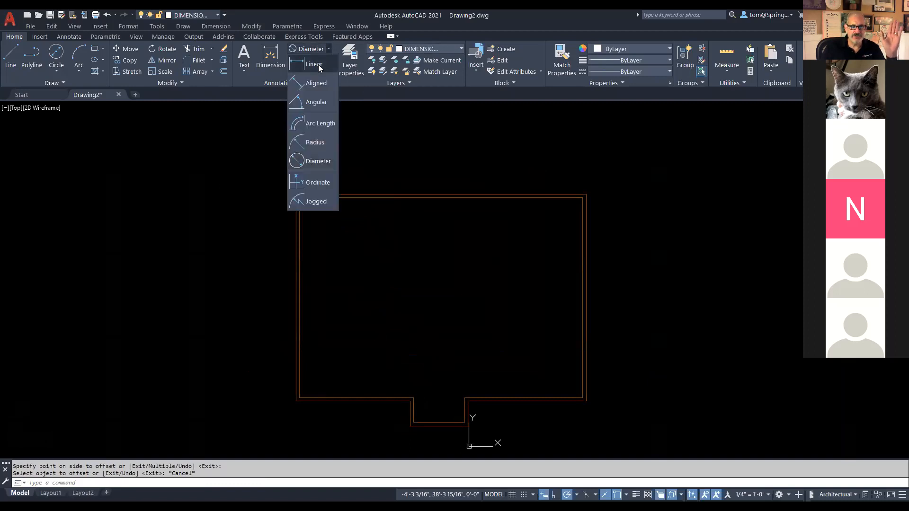
click(309, 62)
click(297, 194)
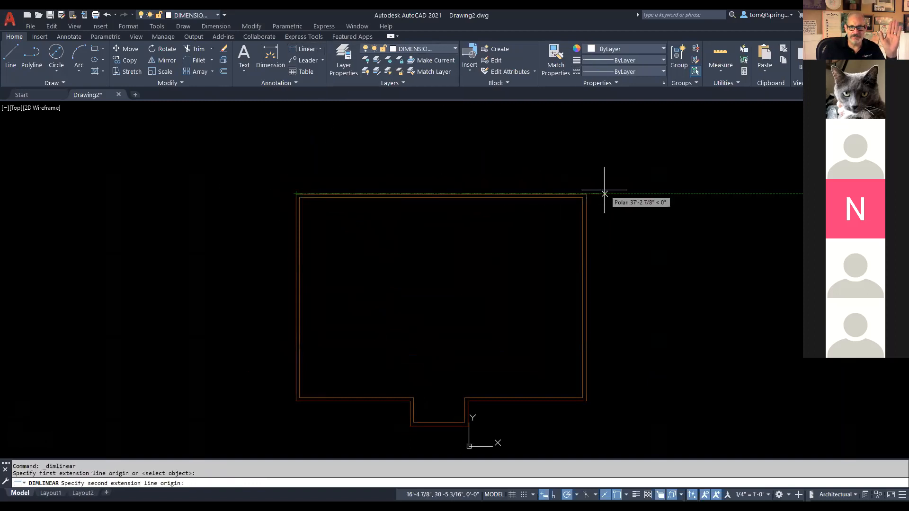
click(586, 193)
click(530, 159)
scroll(432, 147, up, 4)
scroll(432, 149, down, 2)
scroll(431, 149, down, 2)
Step: Add a 25' linear dimension along the right wall
right_click(624, 196)
click(637, 203)
key(Return)
click(585, 245)
click(616, 248)
scroll(617, 303, up, 5)
scroll(613, 310, down, 5)
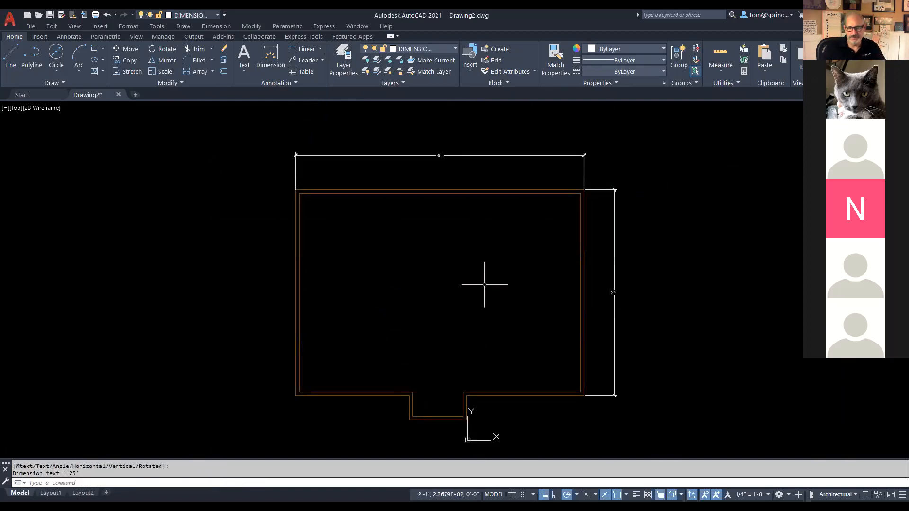
click(454, 49)
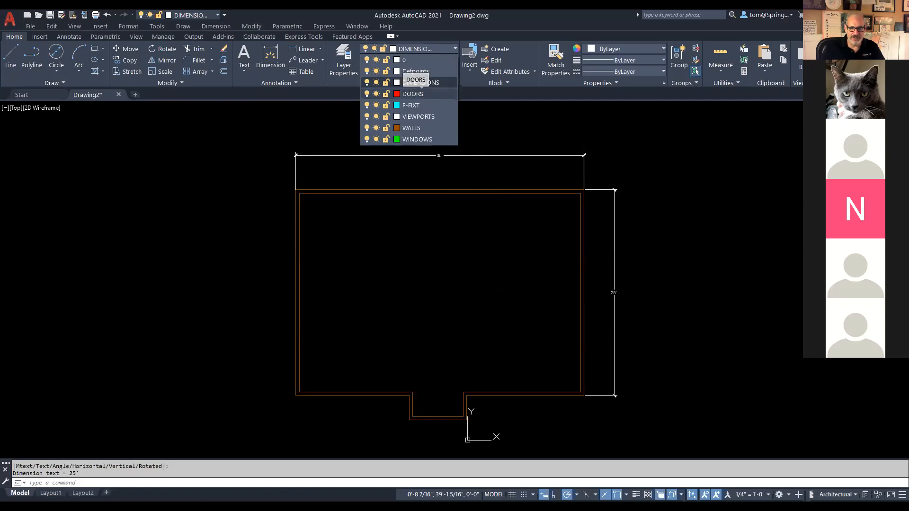
Step: Make DOORS the current layer
click(422, 96)
scroll(430, 438, up, 2)
scroll(430, 439, up, 2)
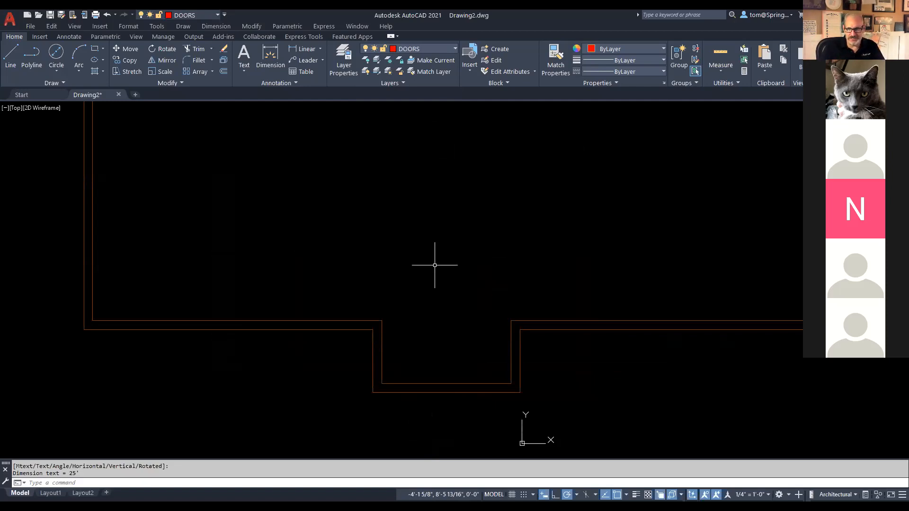
Step: Insert the DOOR block from the Insert tab gallery with an 18-inch offset
click(40, 38)
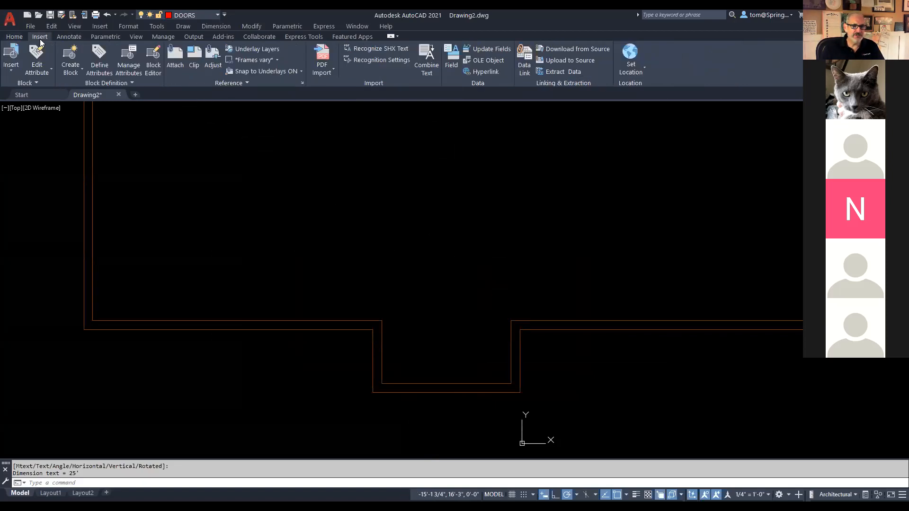
click(38, 86)
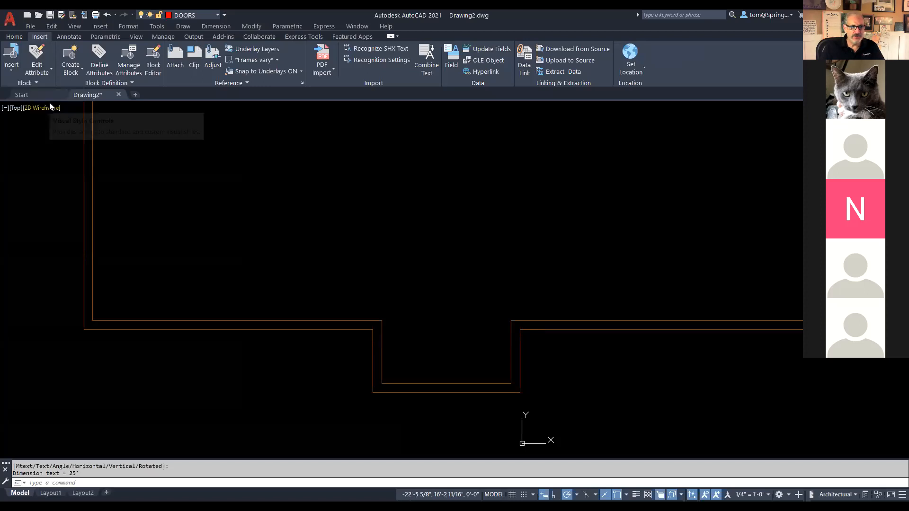
click(37, 85)
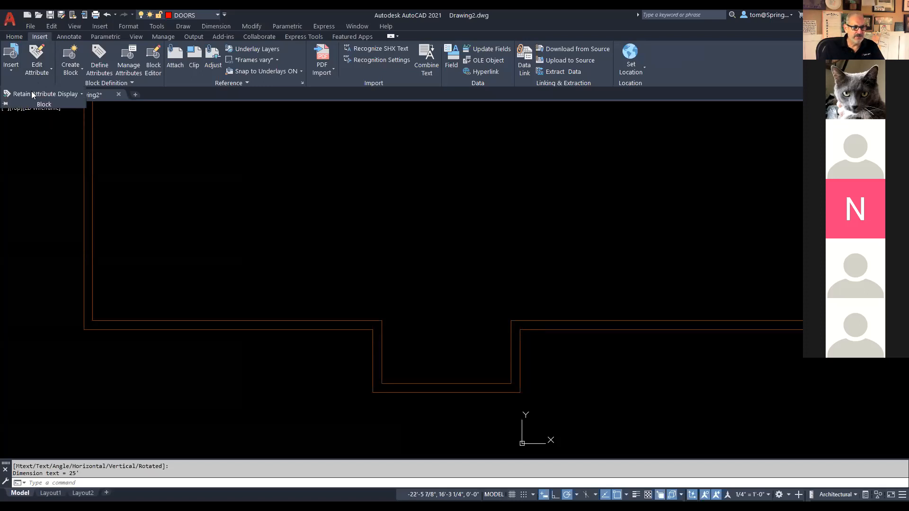
click(14, 69)
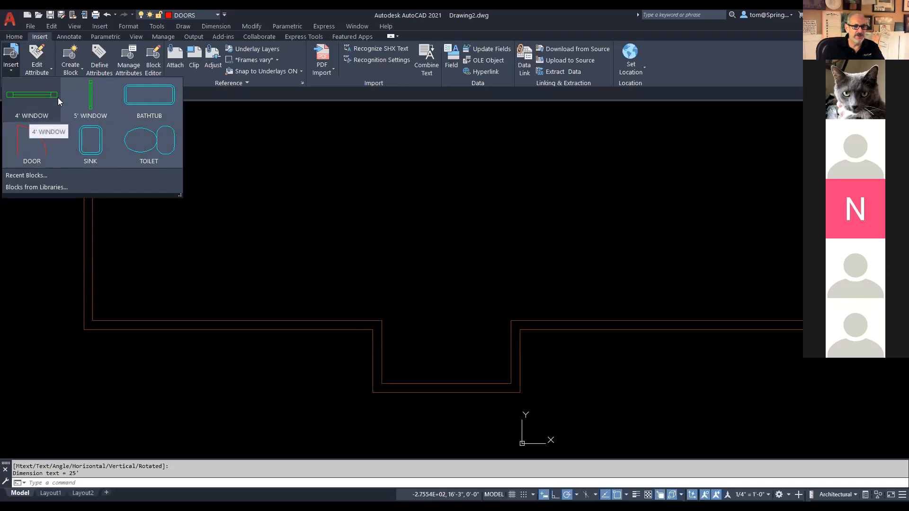
click(42, 140)
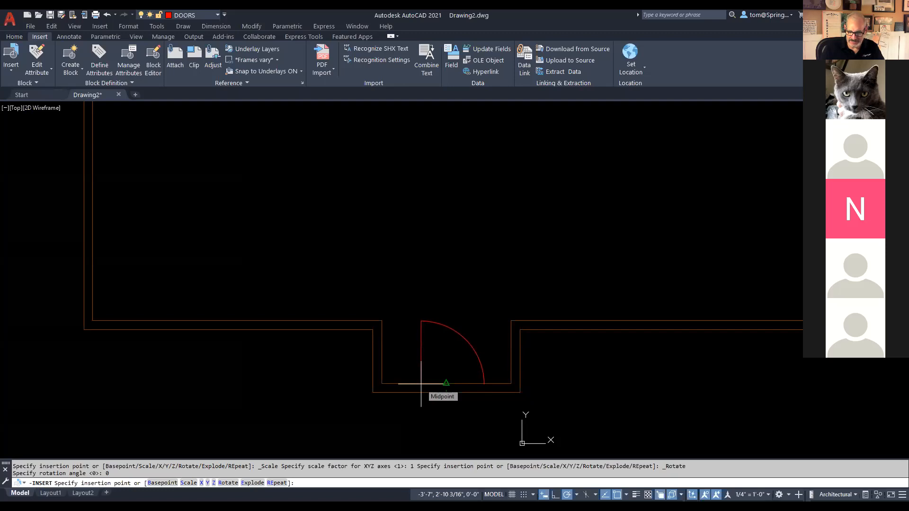
text(18)
key(Return)
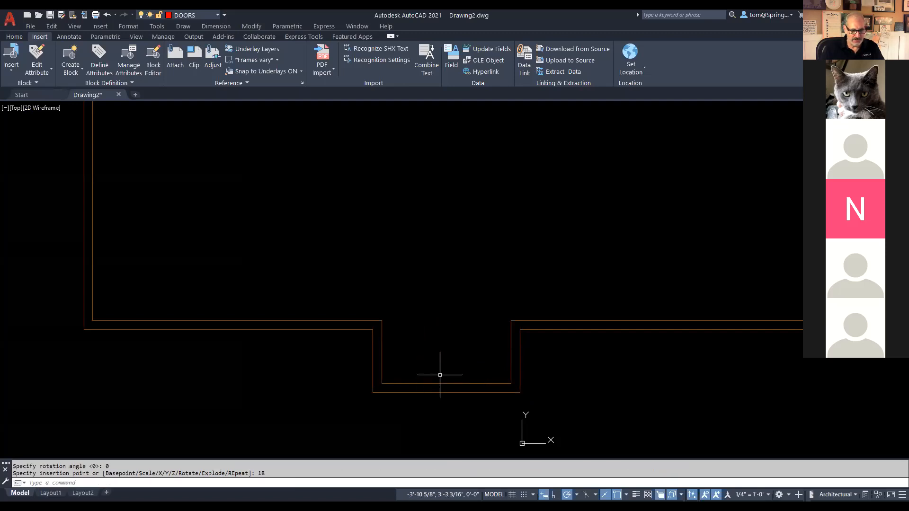
Step: Undo the door insertion and return to the Home tab tools
key(ctrl+z)
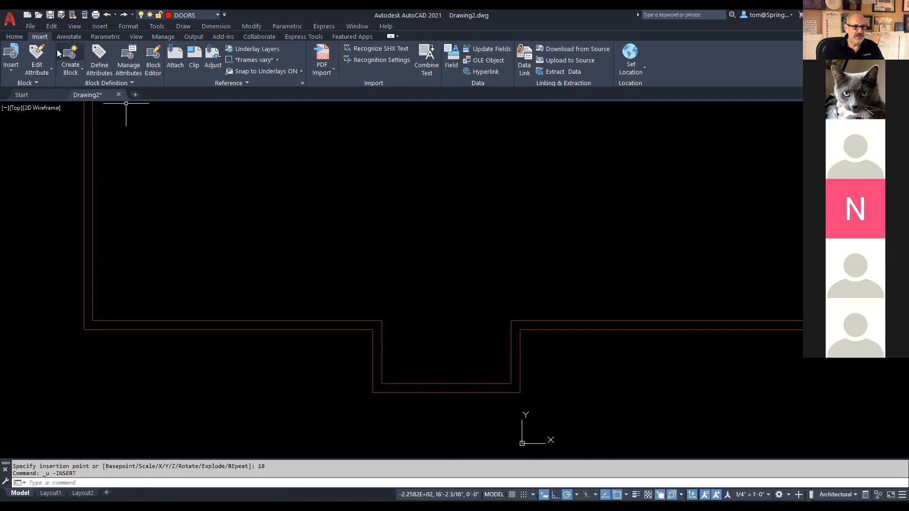
scroll(656, 393, down, 1)
mouse_move(657, 391)
middle_down()
mouse_move(558, 379)
mouse_move(581, 402)
middle_up()
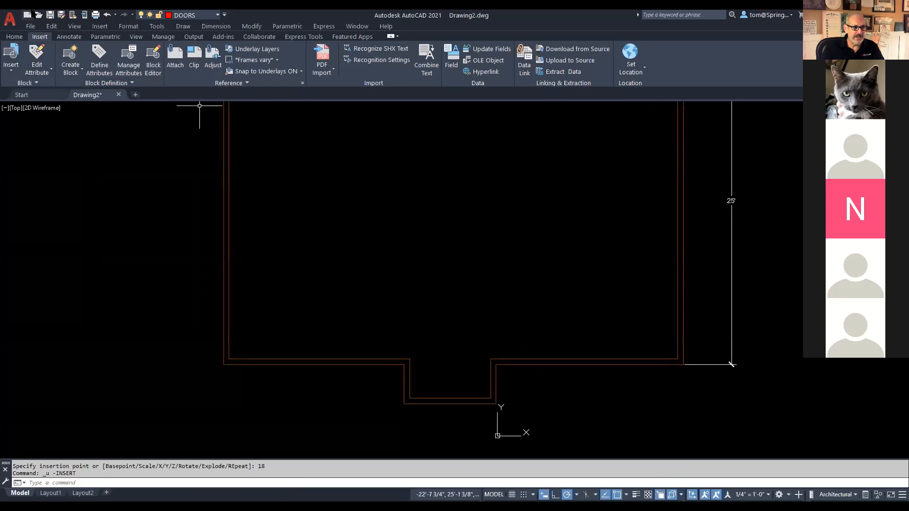
click(14, 63)
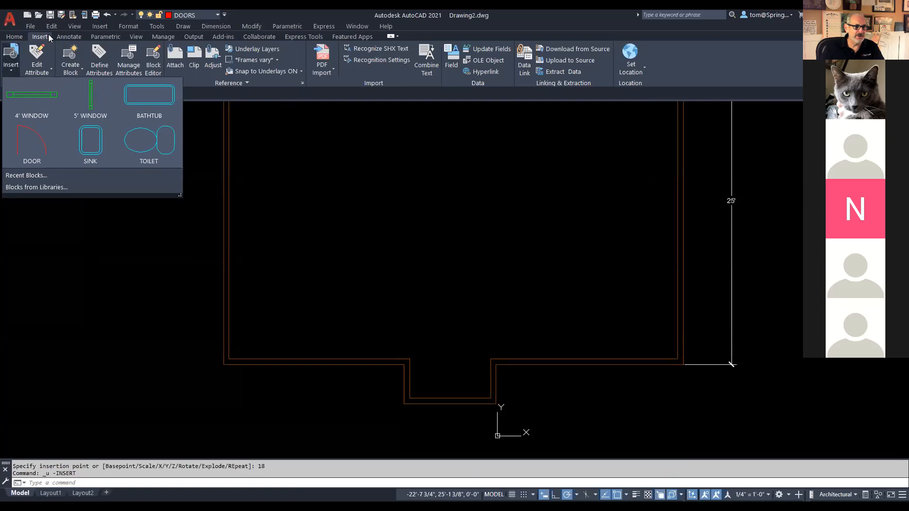
click(18, 37)
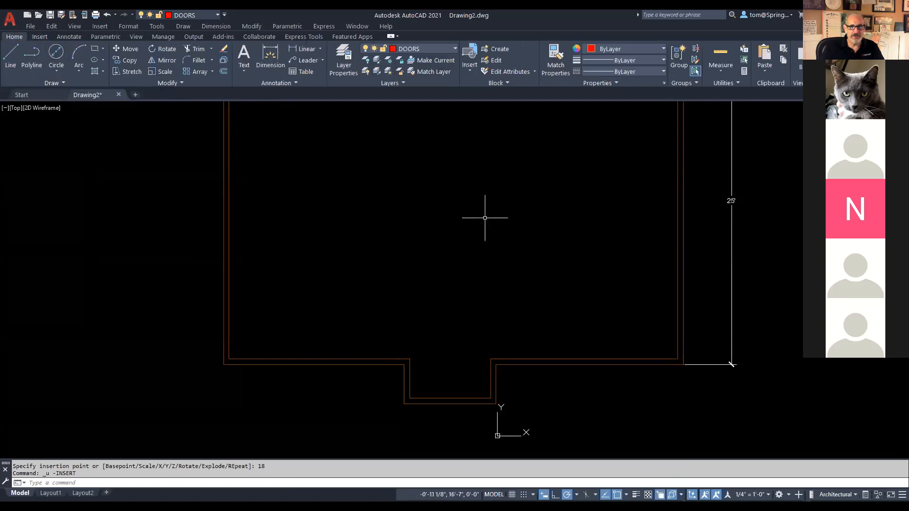
Step: Insert the DOOR block with the I command, snapping it to the opening's wall corner
text(I)
key(Return)
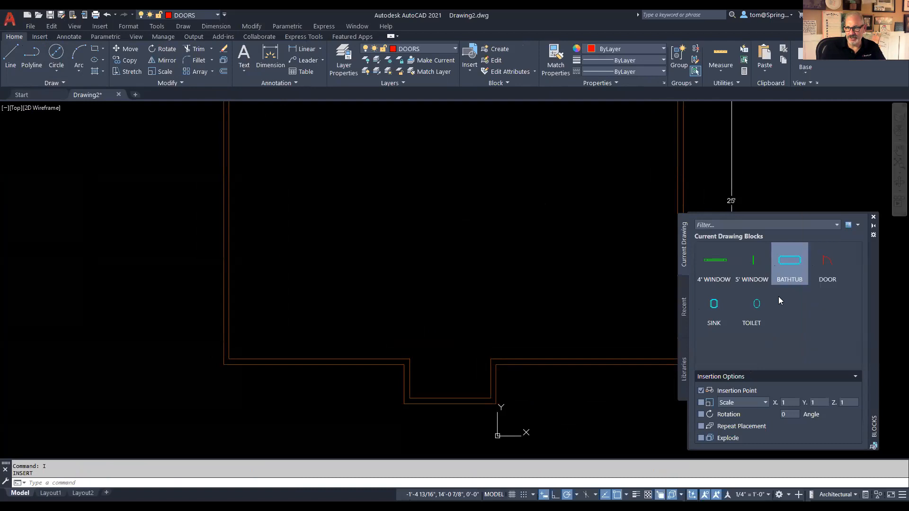
click(827, 263)
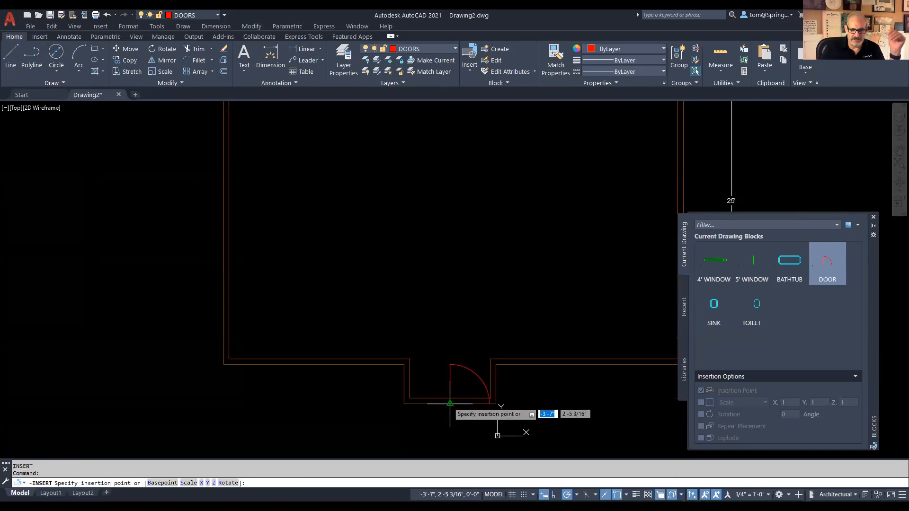
click(450, 400)
scroll(471, 420, up, 5)
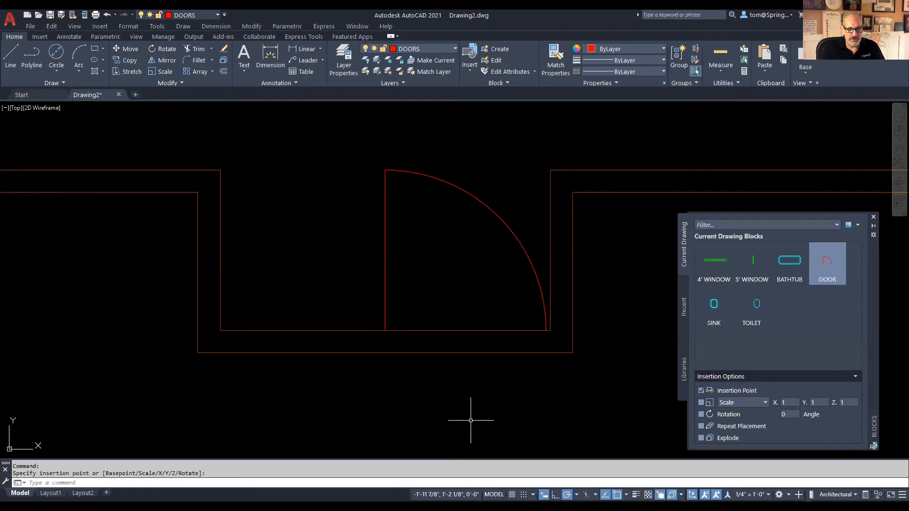
Step: Move the door 18 inches left from its lower-left corner inside the entry opening
click(130, 51)
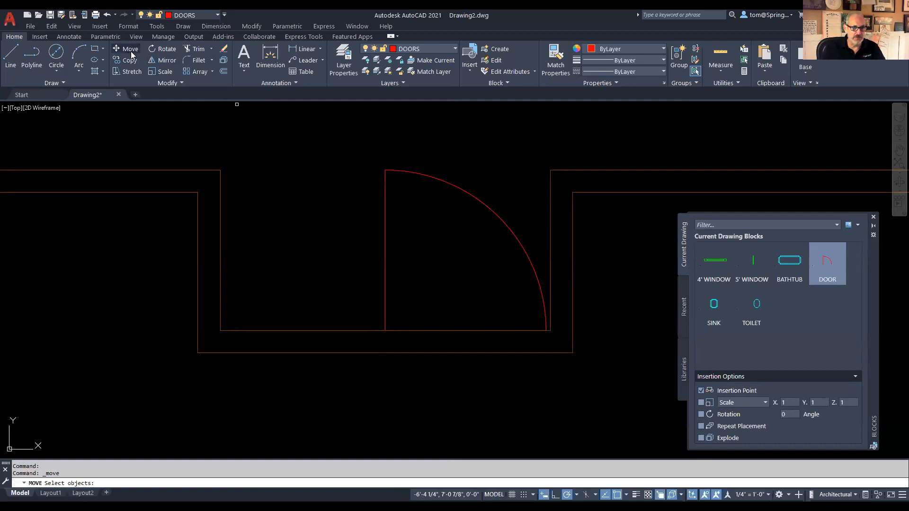
click(385, 268)
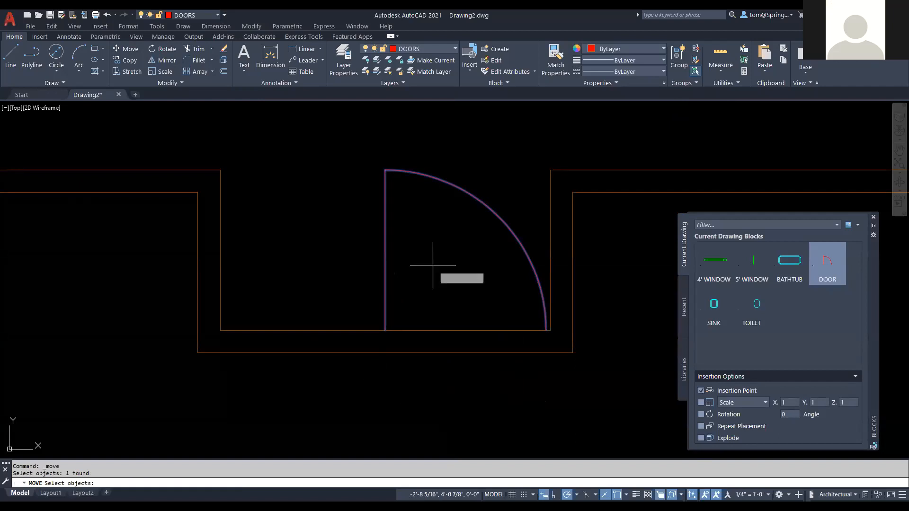
key(Return)
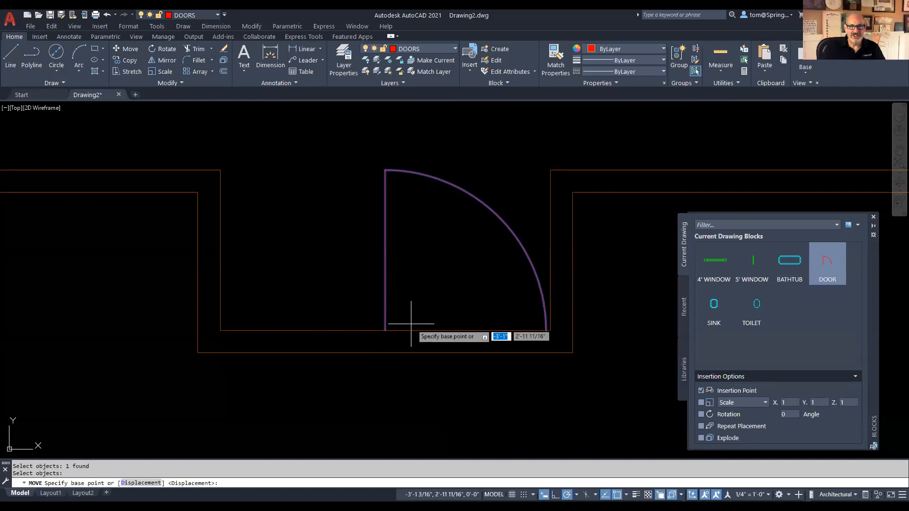
click(384, 330)
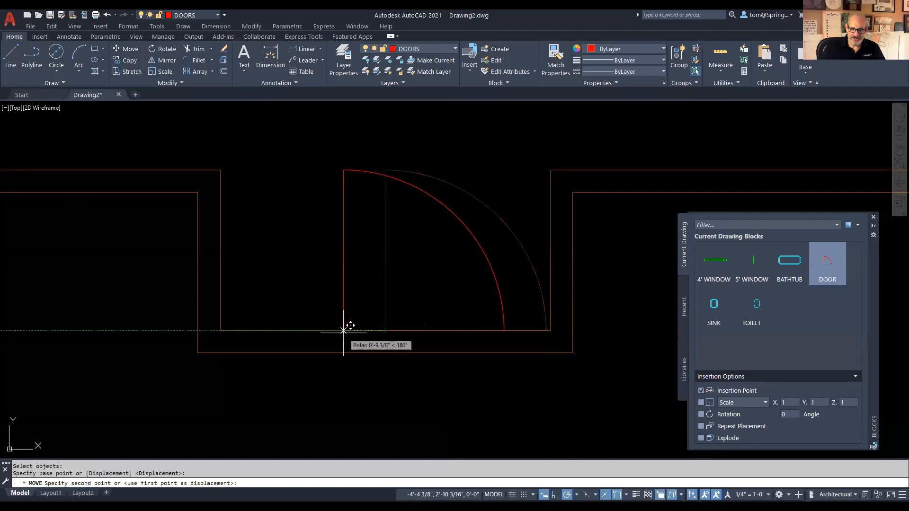
text(18)
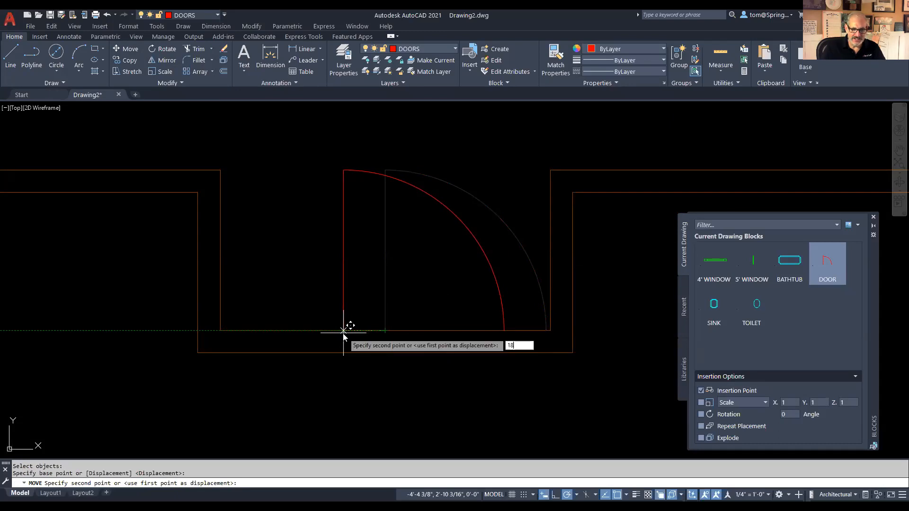
key(Return)
scroll(443, 410, down, 4)
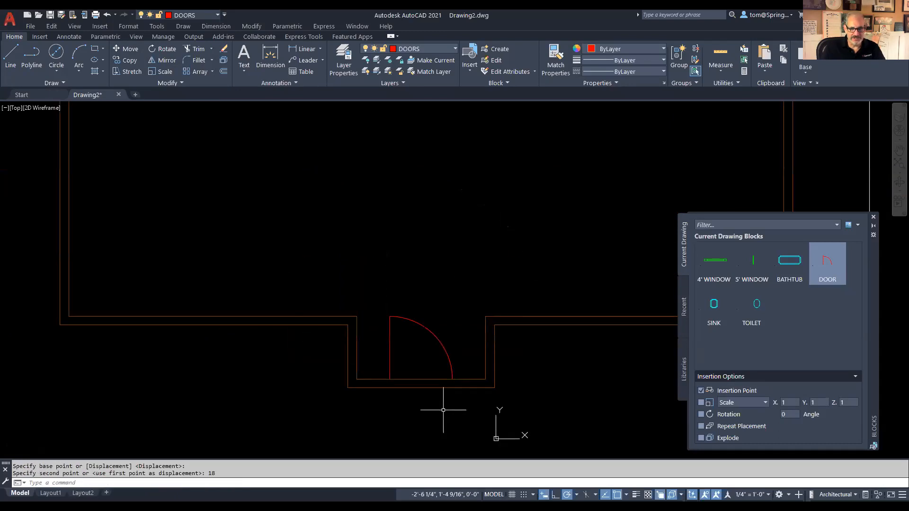
middle_drag(443, 411, 445, 307)
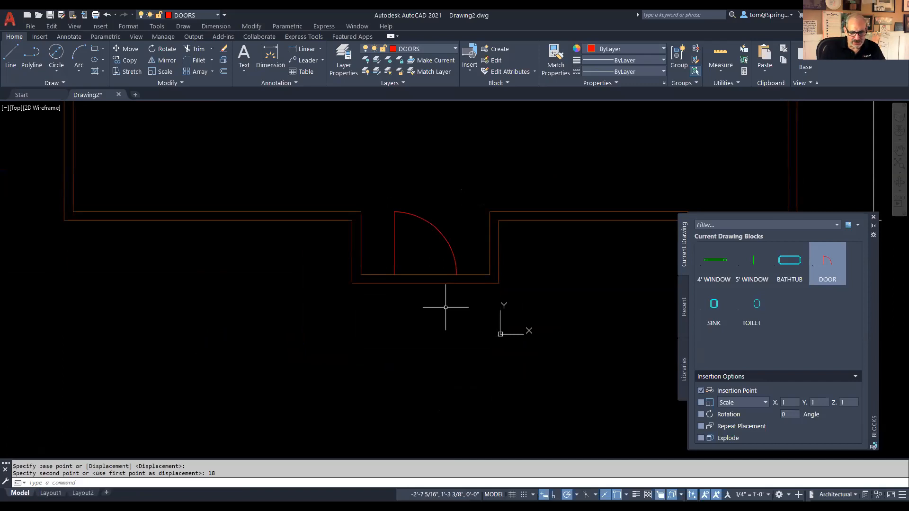
Step: Make DIMENSIONS current and dimension the 2' wall segment left of the door
click(455, 49)
click(420, 84)
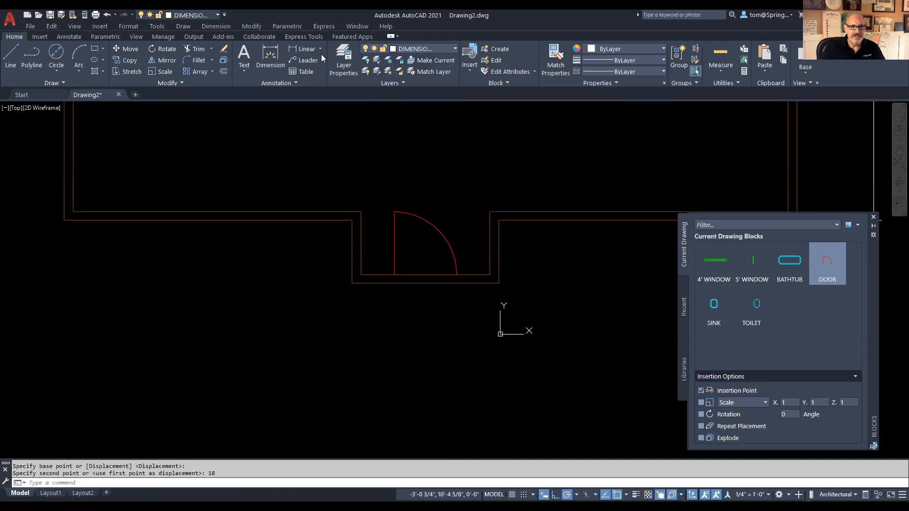
click(308, 50)
click(353, 284)
click(396, 276)
click(372, 305)
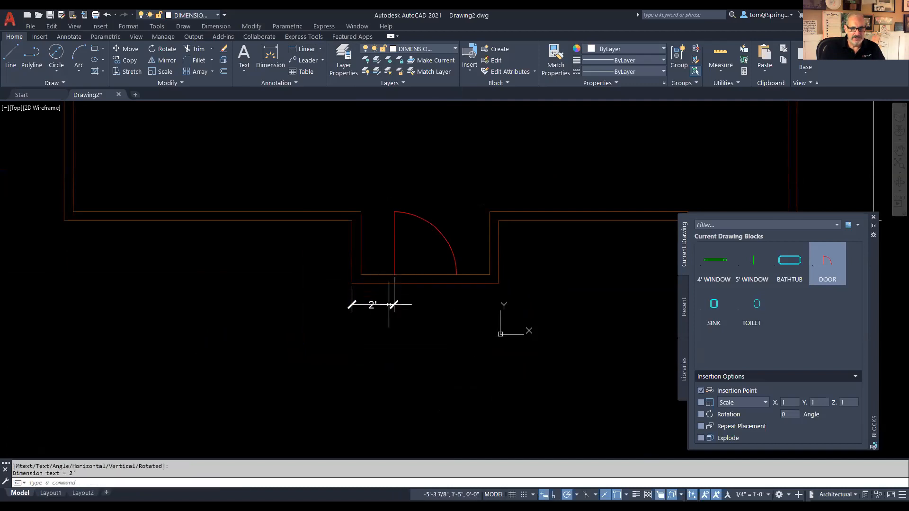
Step: Add the 2' dimension right of the door and the 3' door width between them
right_click(458, 157)
click(469, 164)
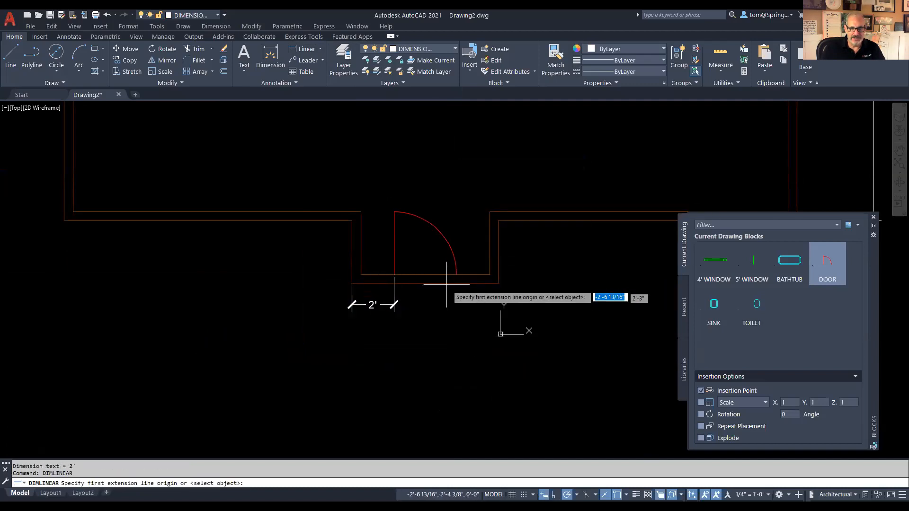
click(457, 275)
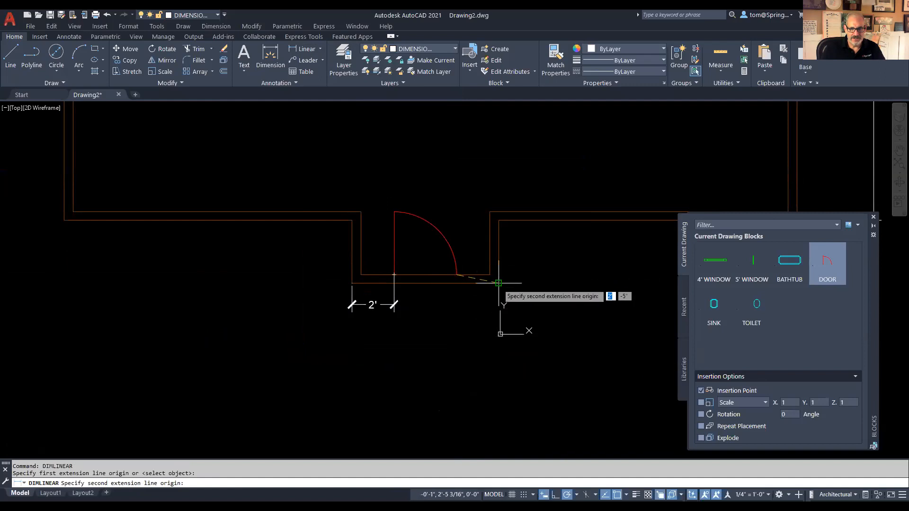
click(498, 283)
click(396, 305)
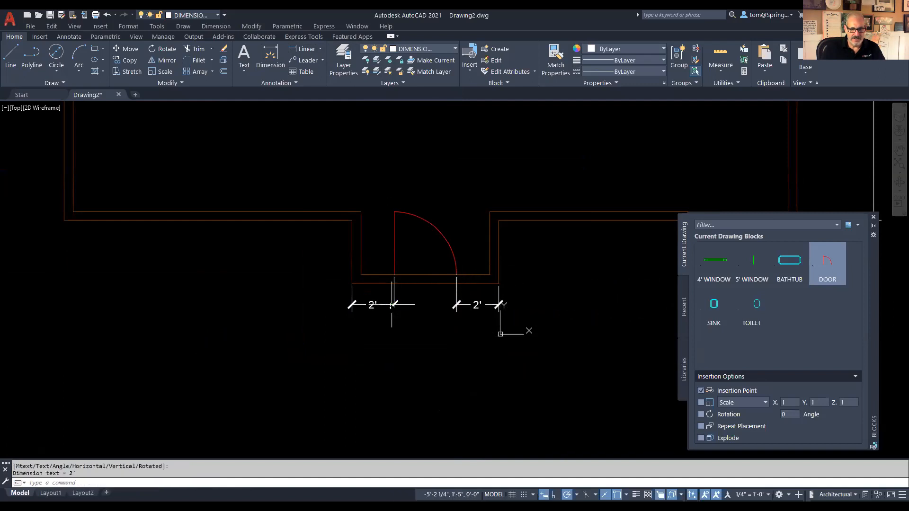
right_click(458, 166)
click(469, 176)
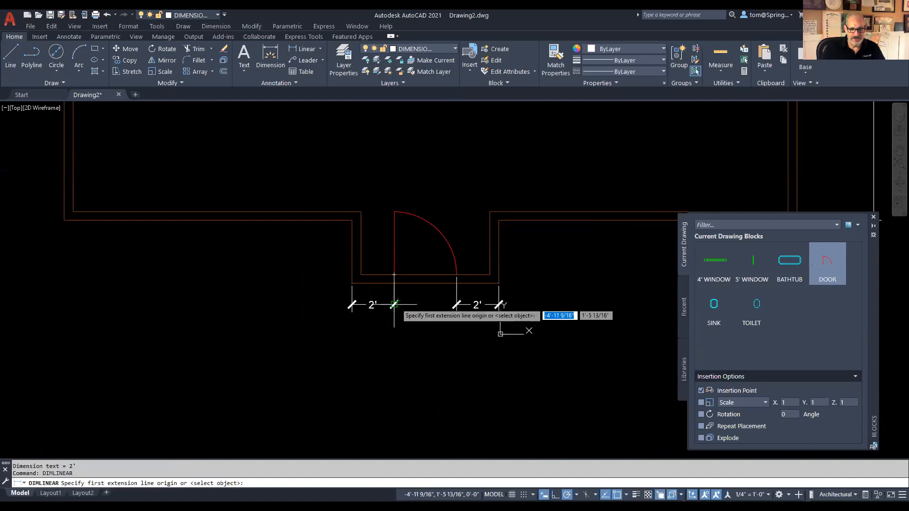
click(394, 275)
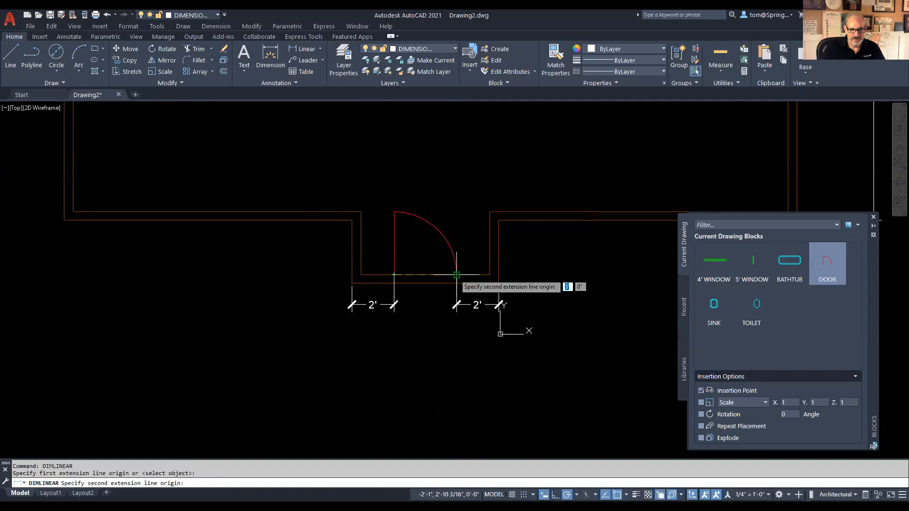
click(456, 274)
click(455, 304)
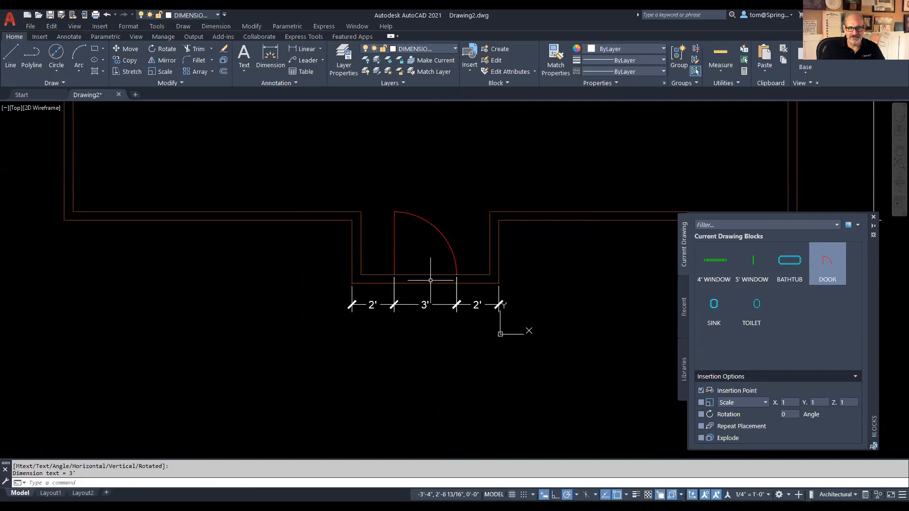
scroll(431, 280, up, 4)
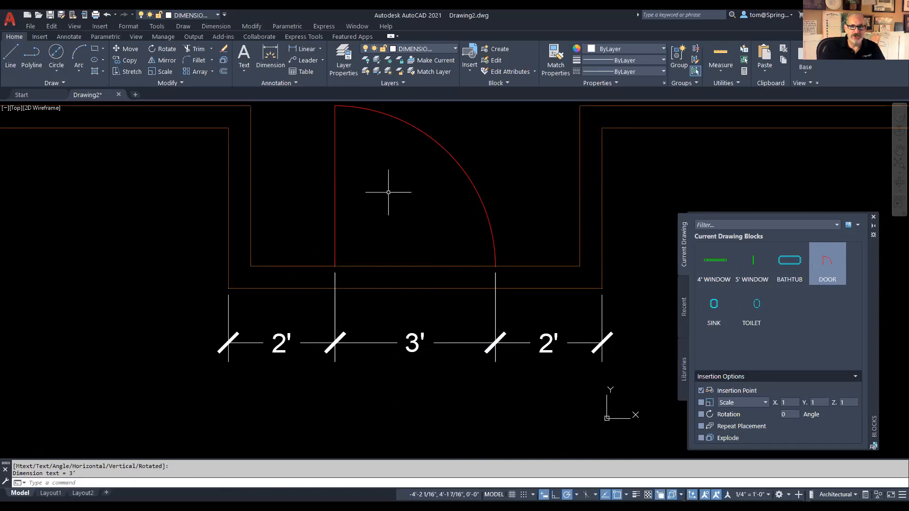
Step: Select the dimension chain, cancelling an accidental grip stretch
click(455, 49)
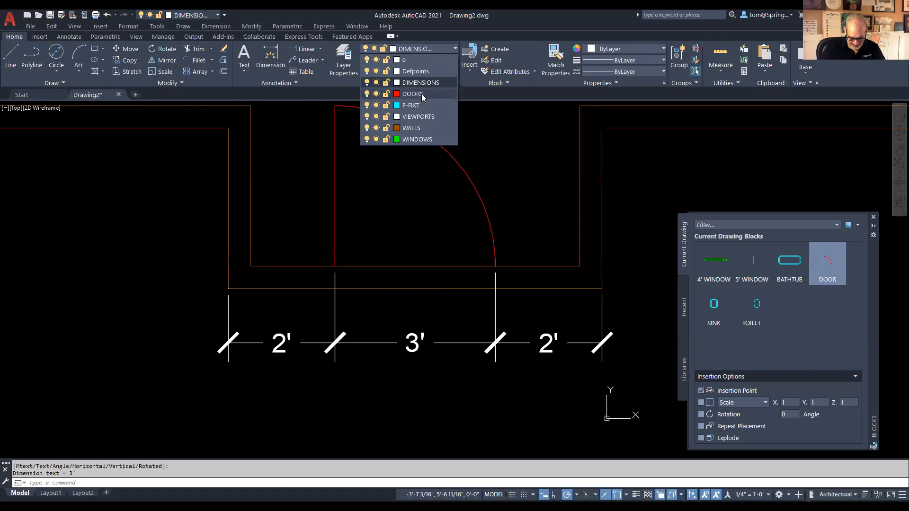
scroll(510, 234, down, 6)
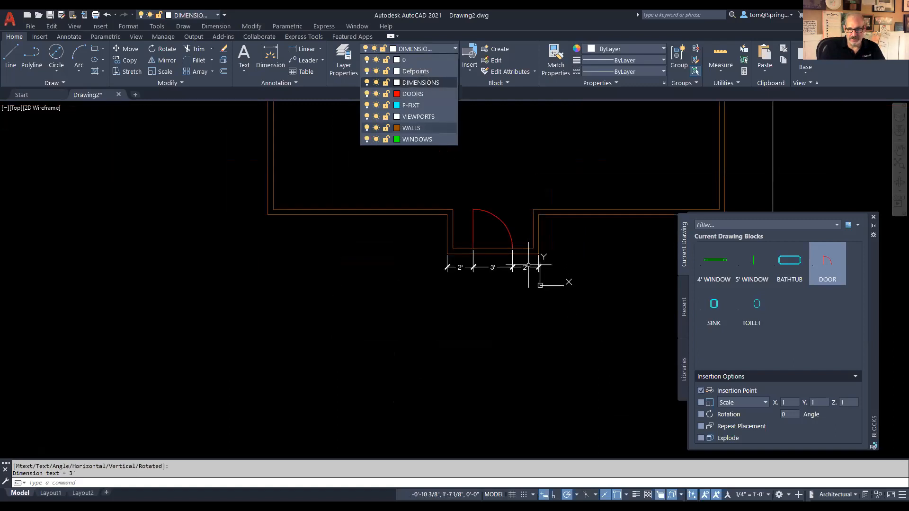
click(529, 266)
click(559, 251)
click(443, 294)
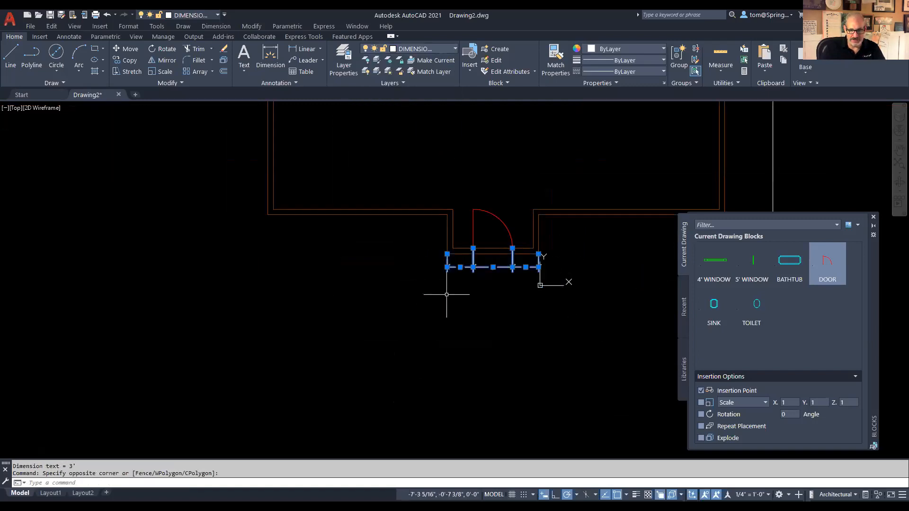
click(493, 267)
key(Escape)
key(Escape)
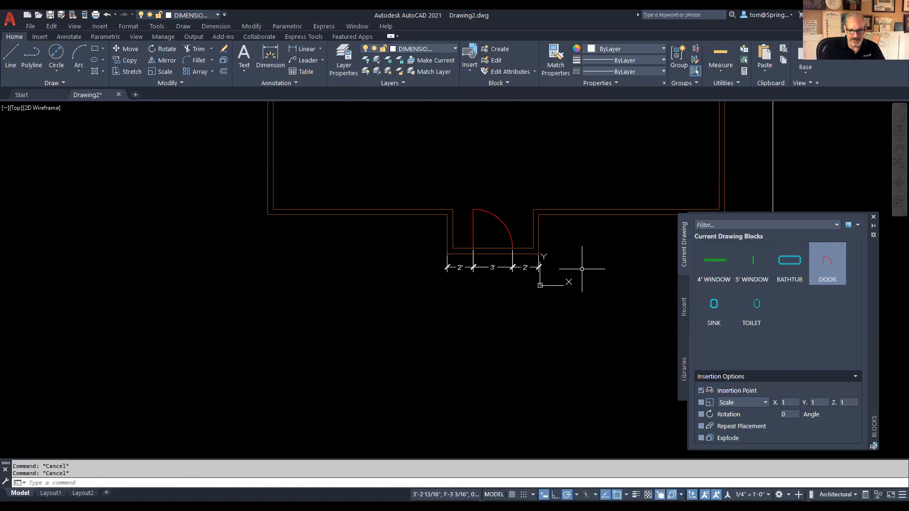
Step: Move the 2'-3'-2' dimension chain lower, clear of the wall
text(m)
key(Return)
click(572, 260)
click(393, 290)
key(Return)
click(502, 290)
click(503, 317)
key(Escape)
scroll(582, 306, up, 2)
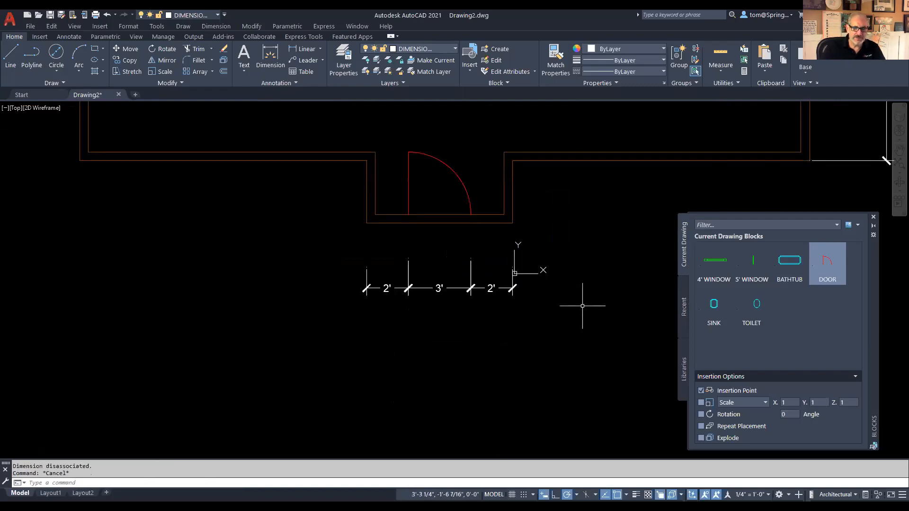
click(453, 50)
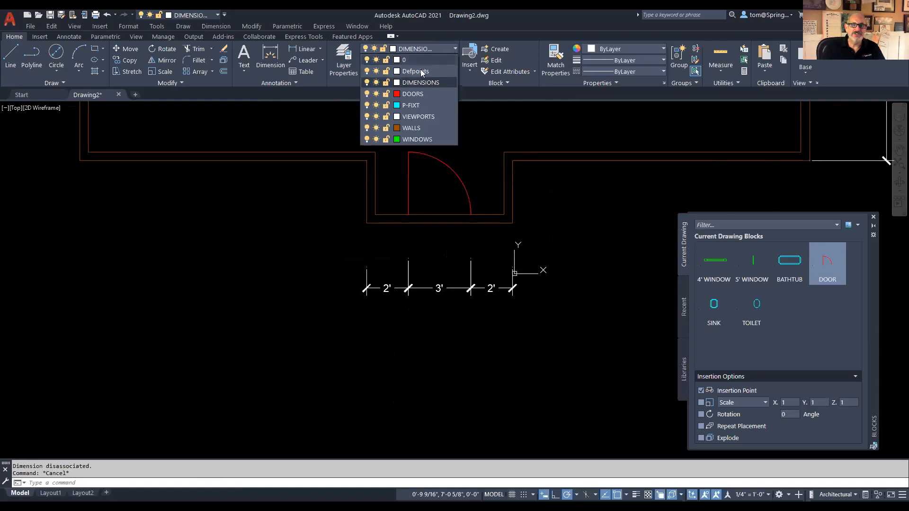
Step: Make DOORS the current layer and start, then cancel, a line at the opening's wall endpoint
click(412, 93)
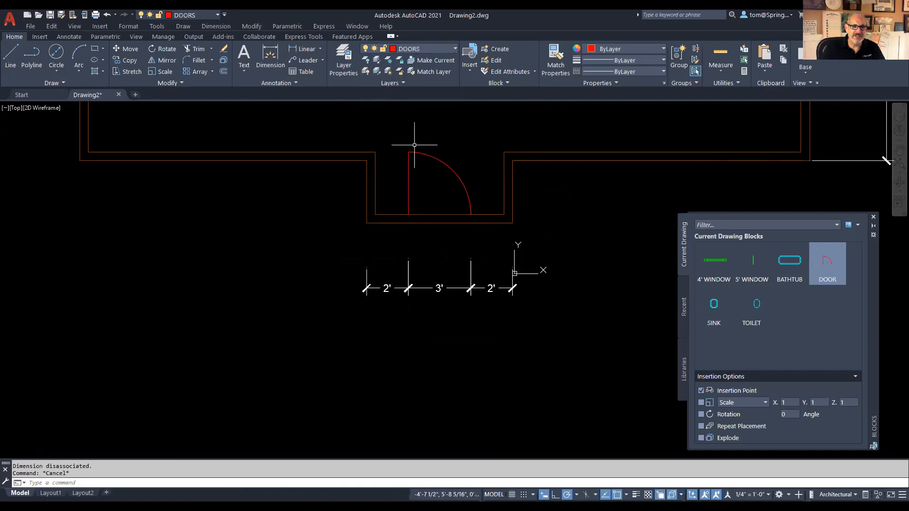
click(10, 57)
click(408, 222)
click(408, 222)
key(Escape)
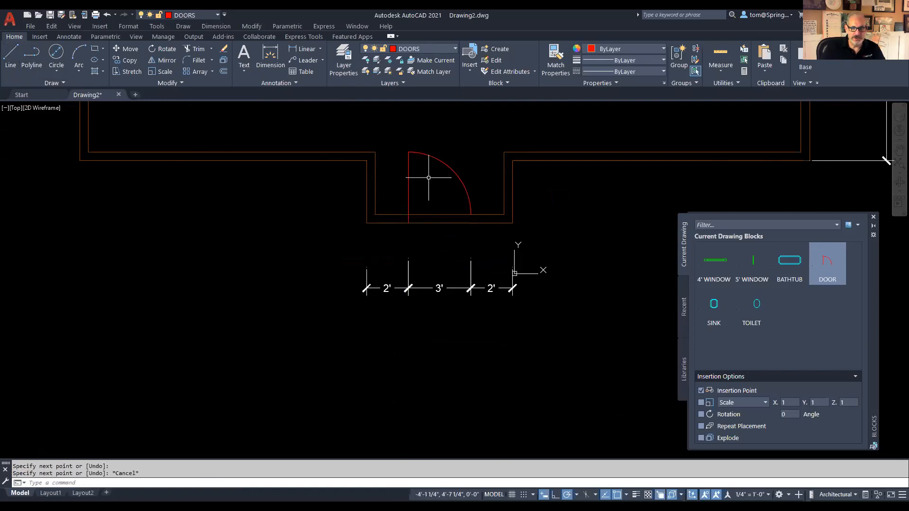
Step: Draw a short line from the door arc's end, then undo it
right_click(429, 180)
click(433, 185)
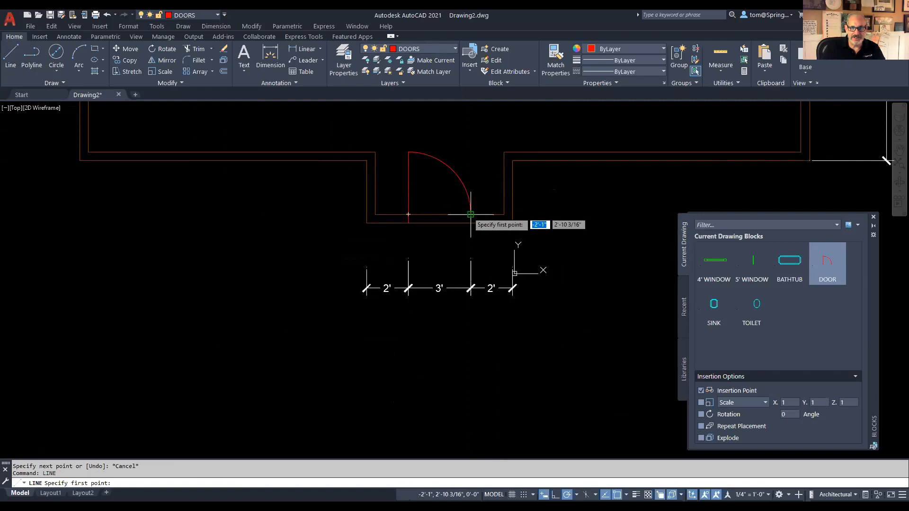
click(470, 223)
click(470, 221)
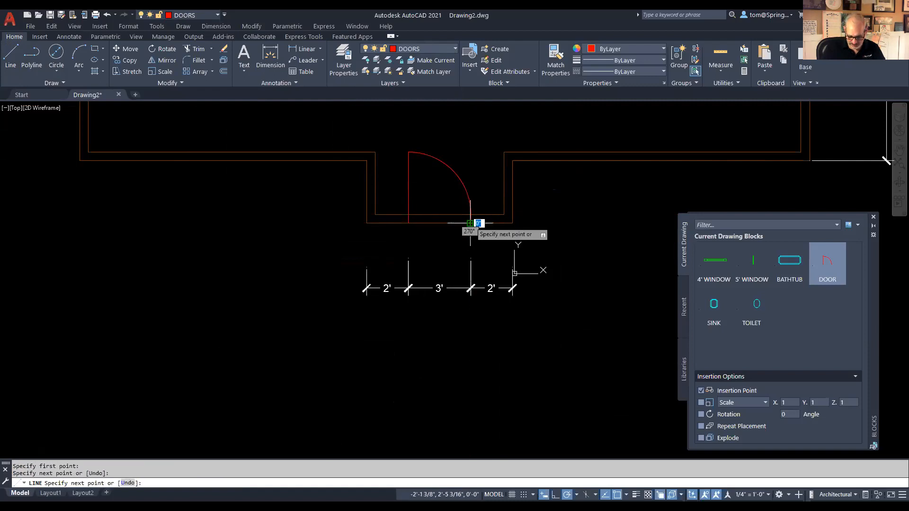
key(Escape)
key(ctrl+z)
Step: Erase the stray short line lying along the door arc
right_click(488, 174)
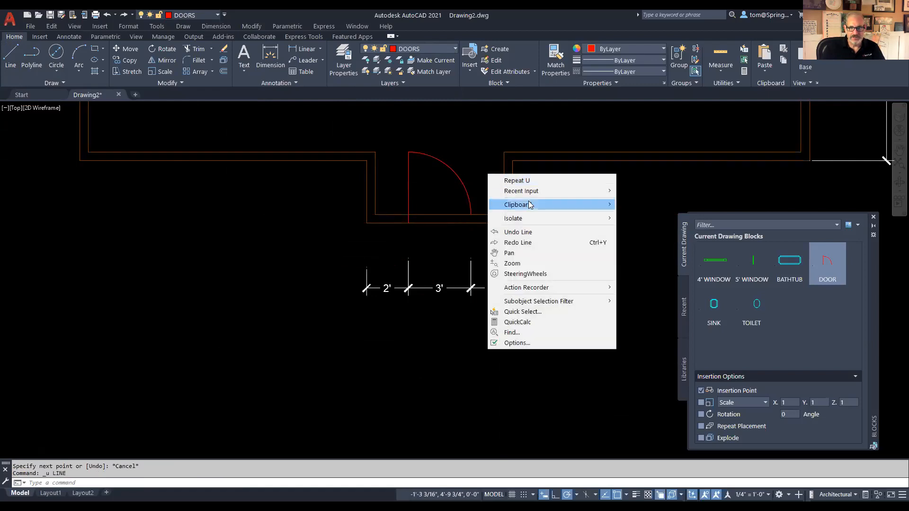
mouse_move(537, 191)
click(647, 200)
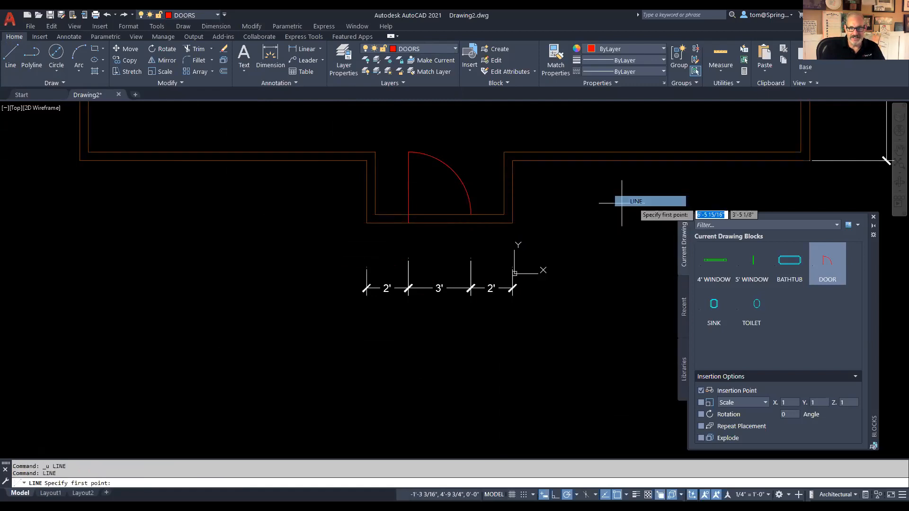
click(470, 223)
key(Escape)
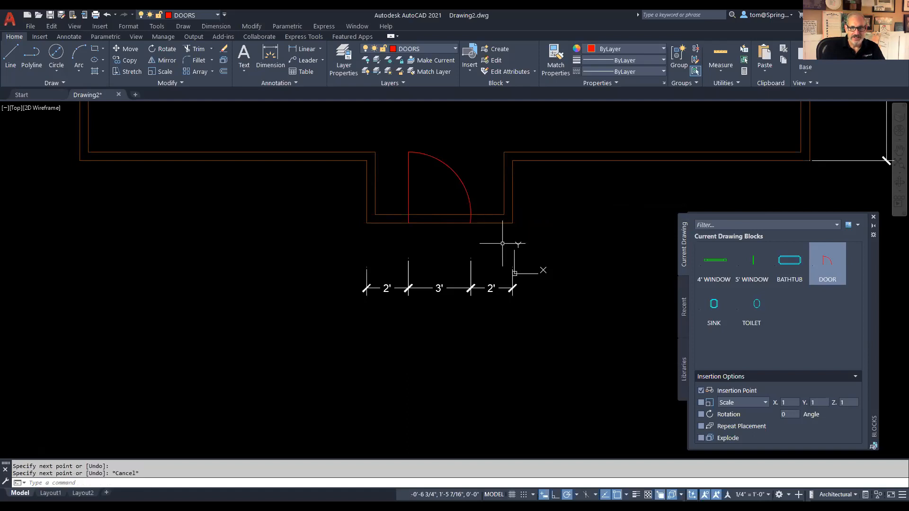
scroll(471, 217, up, 5)
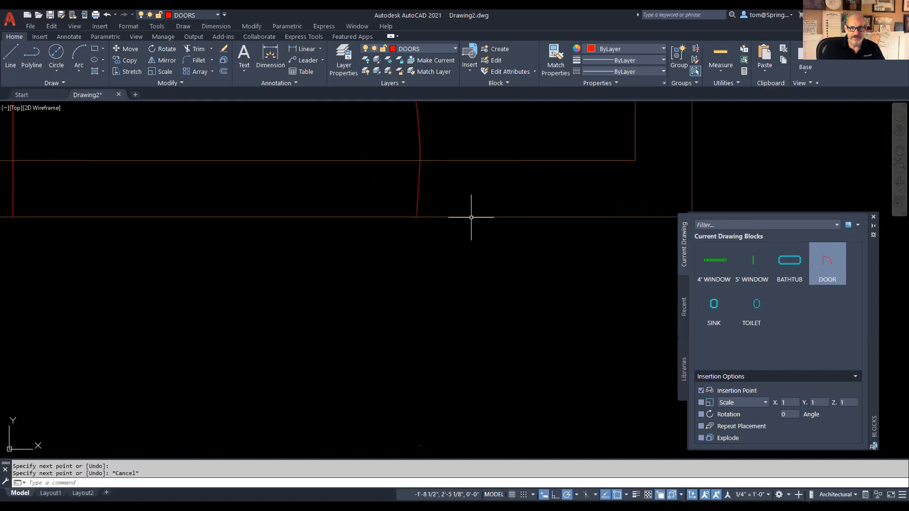
click(419, 194)
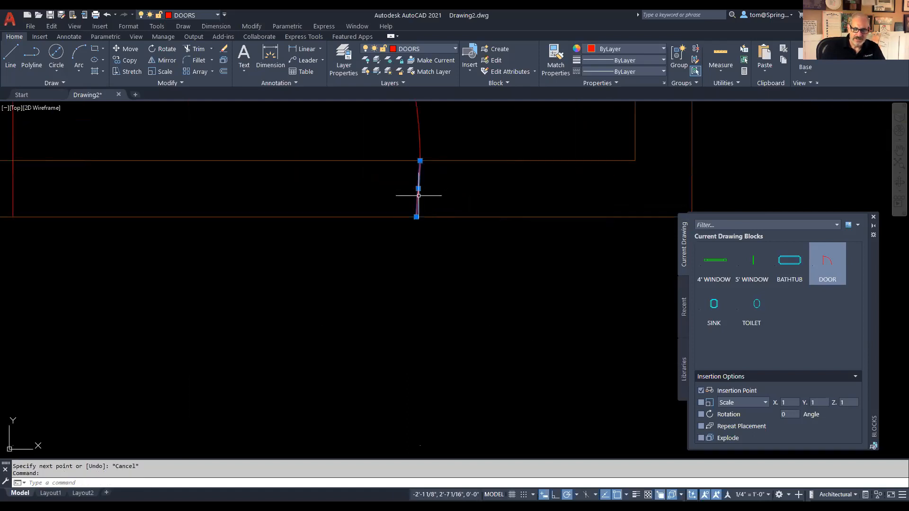
key(Delete)
Step: Start a line at the door arc's endpoint, cancel it, and zoom out
click(10, 56)
click(420, 161)
key(Escape)
key(Escape)
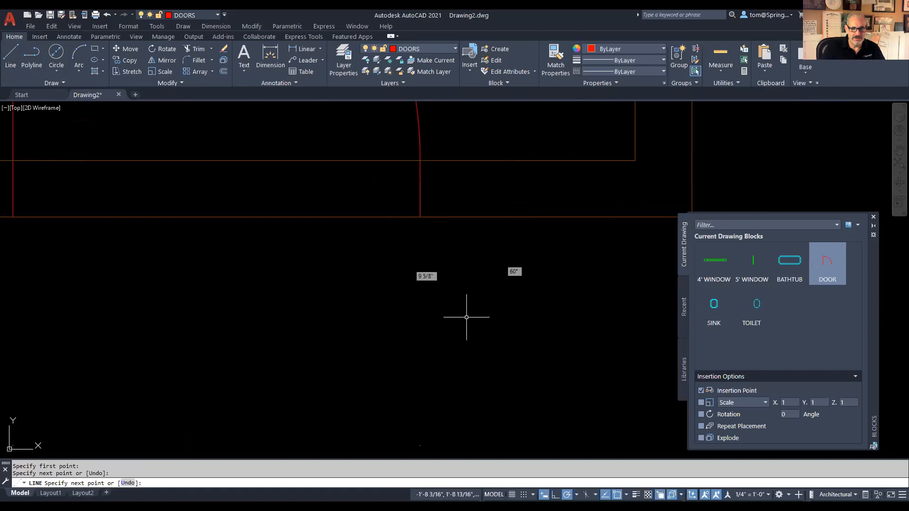
scroll(404, 329, down, 4)
scroll(404, 329, down, 2)
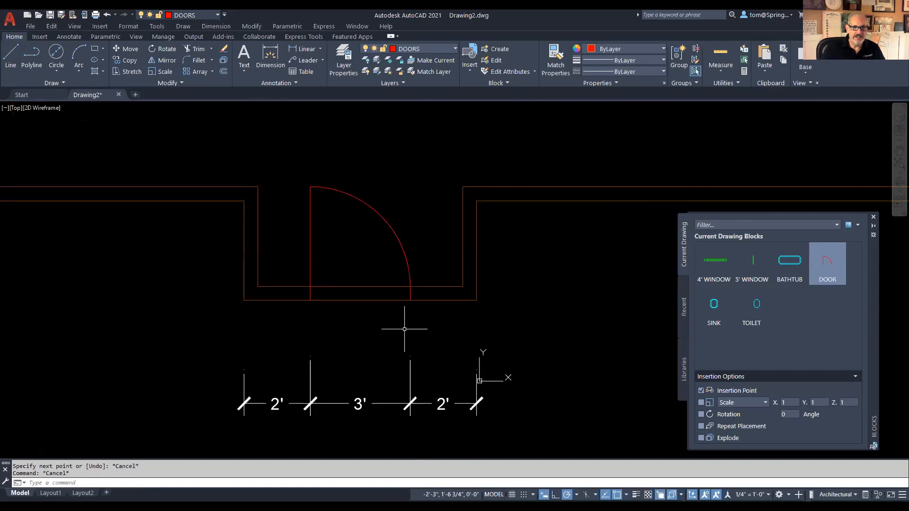
Step: Trim the upper and lower wall segments crossing the door opening
click(195, 49)
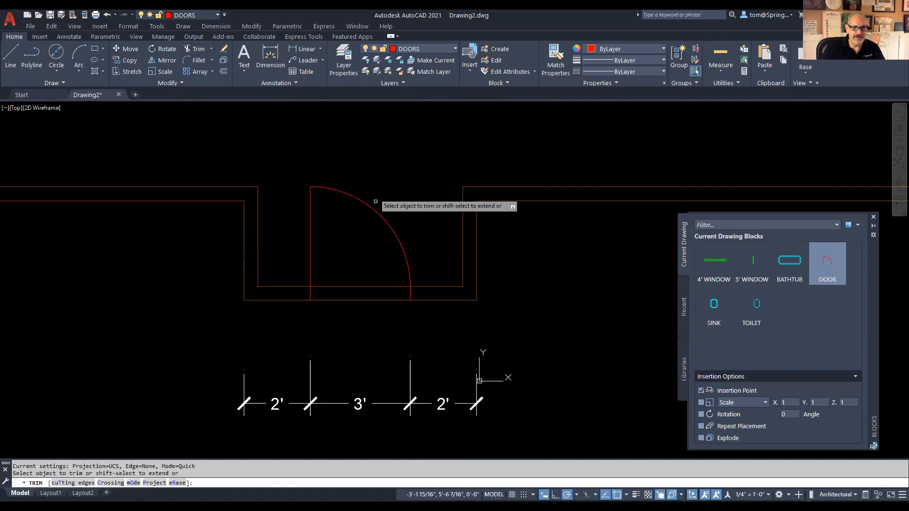
click(357, 285)
click(360, 300)
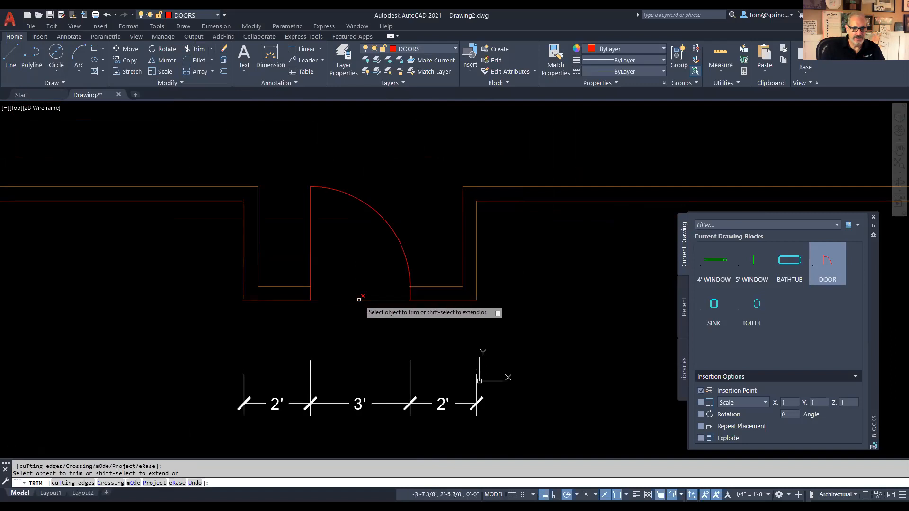
key(Escape)
scroll(422, 209, down, 3)
middle_drag(429, 210, 452, 306)
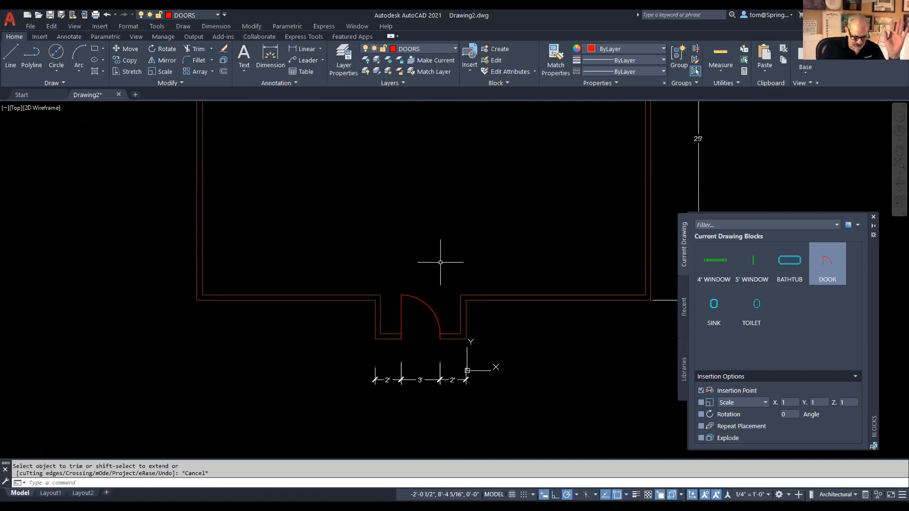
scroll(440, 262, down, 2)
middle_drag(432, 238, 420, 319)
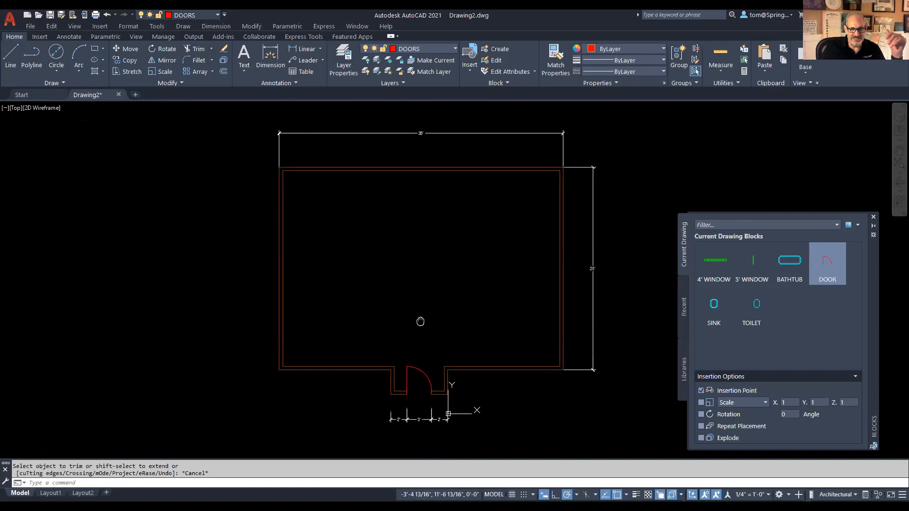
Step: Make WALLS the current layer and switch to the reference floor plan PDF
click(453, 49)
click(411, 128)
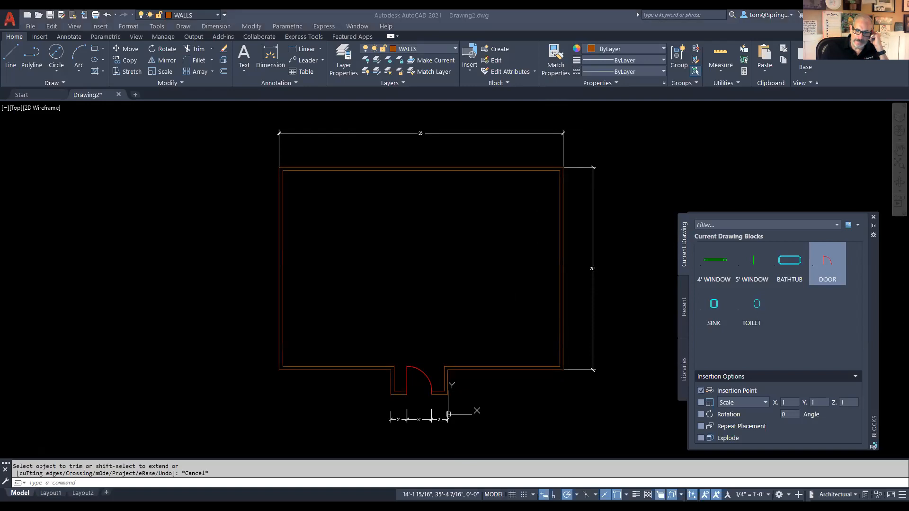
key(alt+Tab)
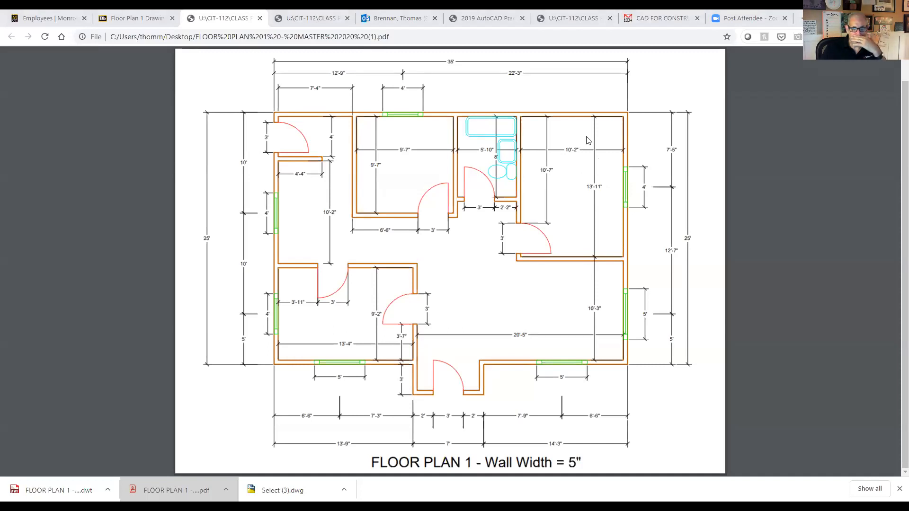
Step: Switch from the Floor Plan 1 PDF back to the AutoCAD drawing
key(alt+Tab)
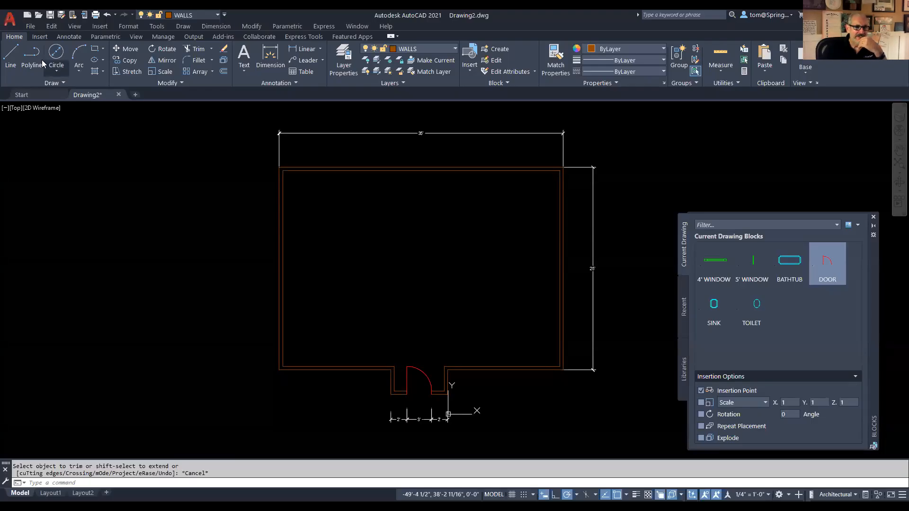
Step: Draw a partition line from 13'11 down the right wall, 10'2 left, then up to the top wall
click(11, 55)
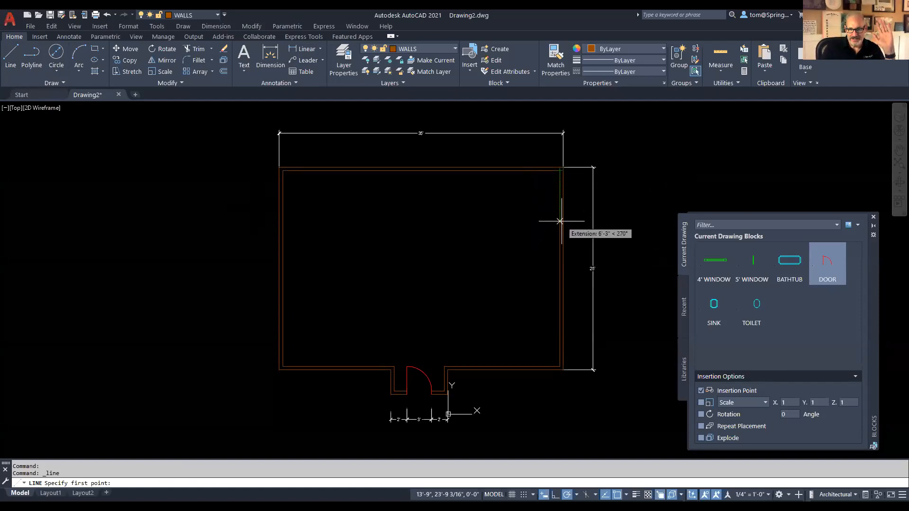
text(13'11)
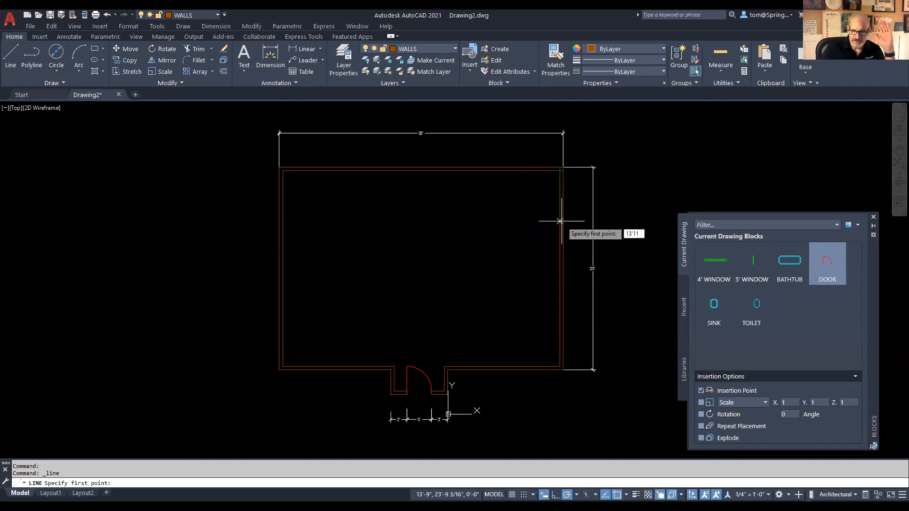
key(Return)
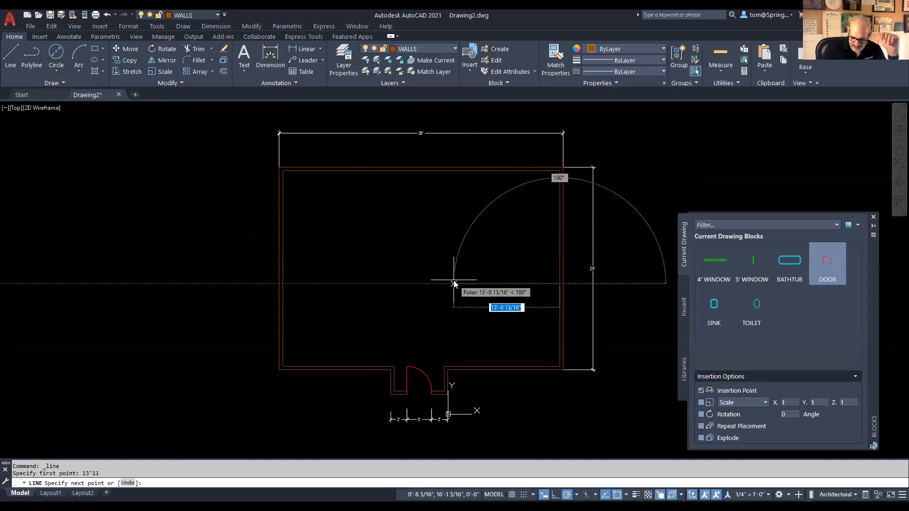
text(10)
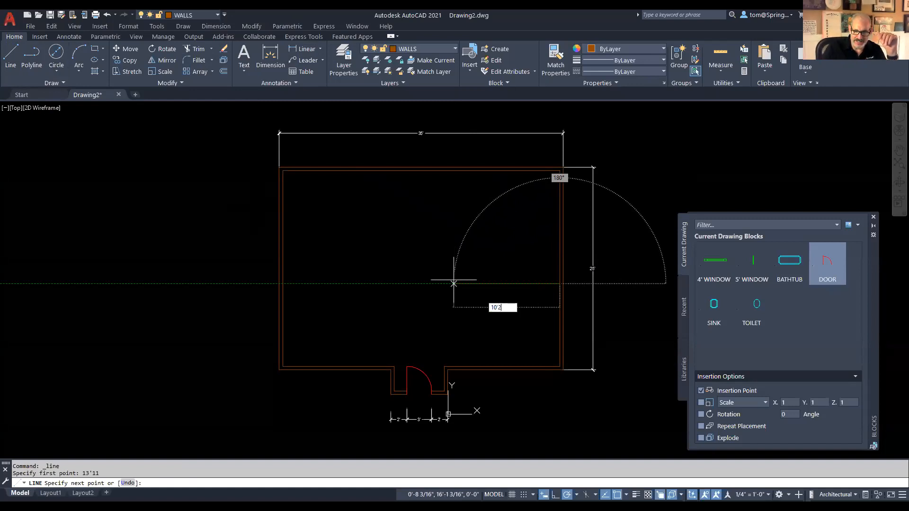
text('2)
key(Return)
click(477, 171)
key(Escape)
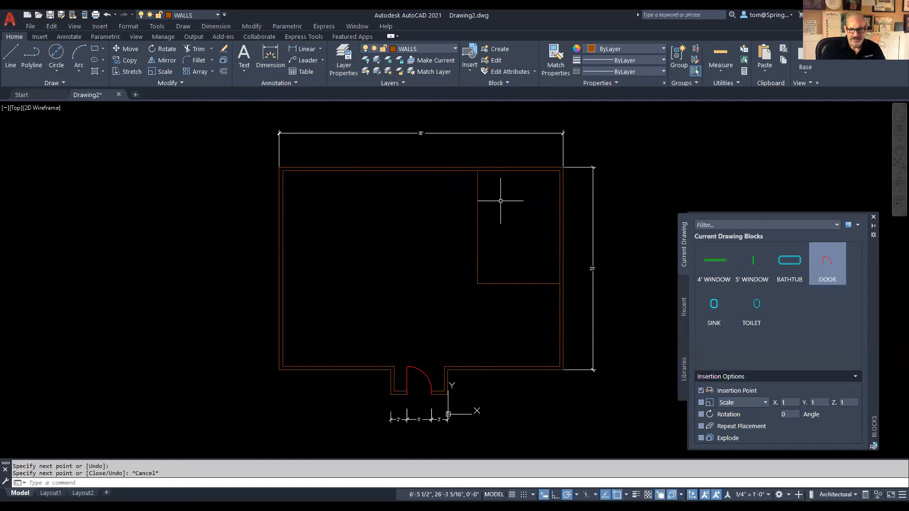
text(o)
key(Return)
key(Return)
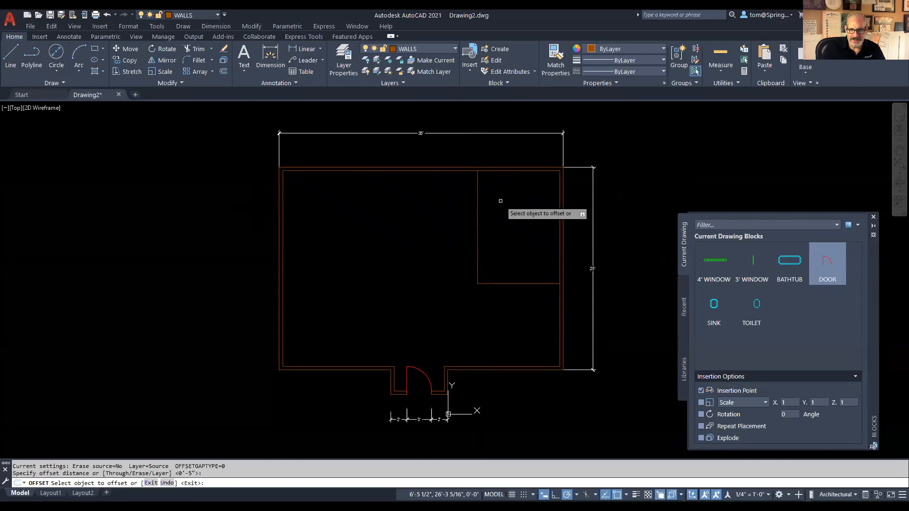
Step: Offset the vertical partition line left and the horizontal one down by 5 inches
click(476, 219)
click(442, 227)
click(496, 286)
click(495, 290)
key(Escape)
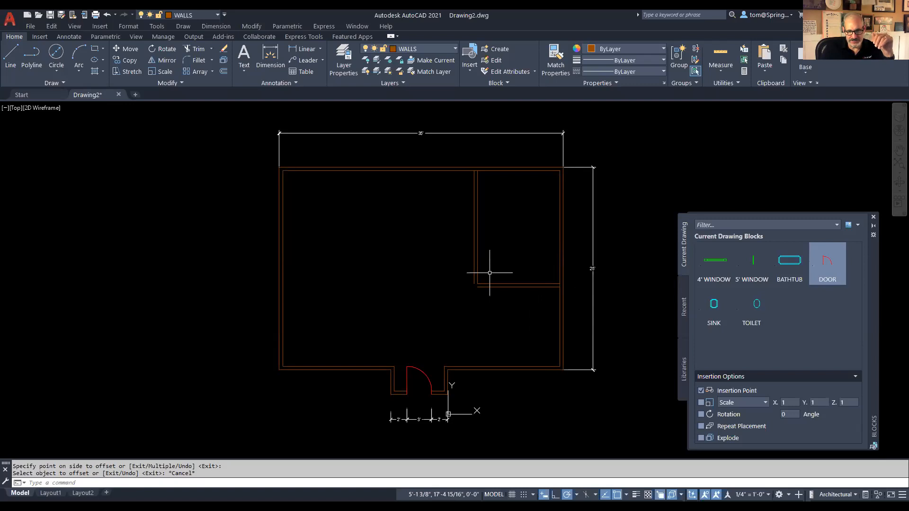
scroll(473, 298, up, 4)
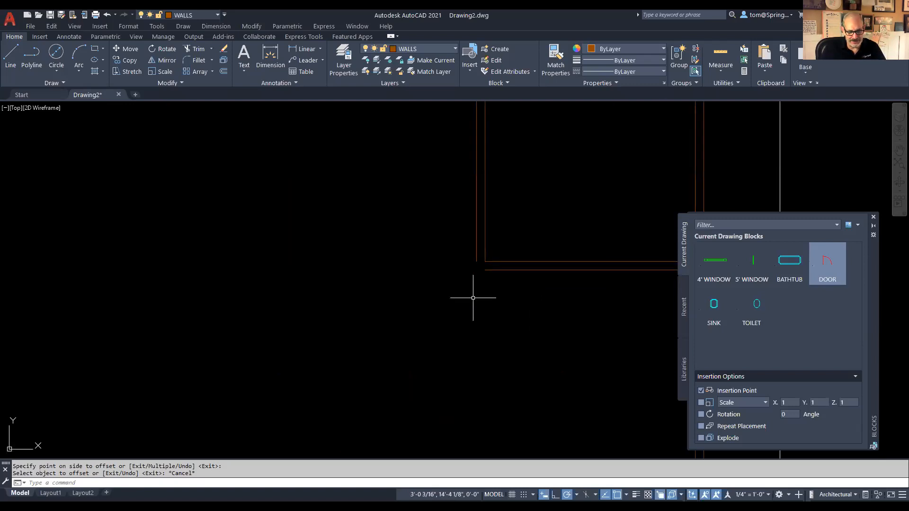
text(f)
key(Return)
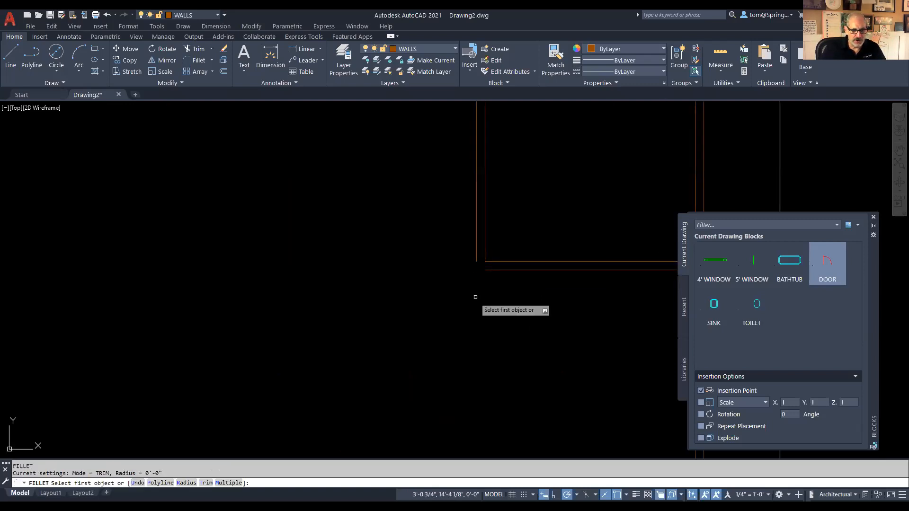
click(493, 270)
key(Escape)
scroll(523, 304, down, 4)
middle_drag(525, 306, 468, 326)
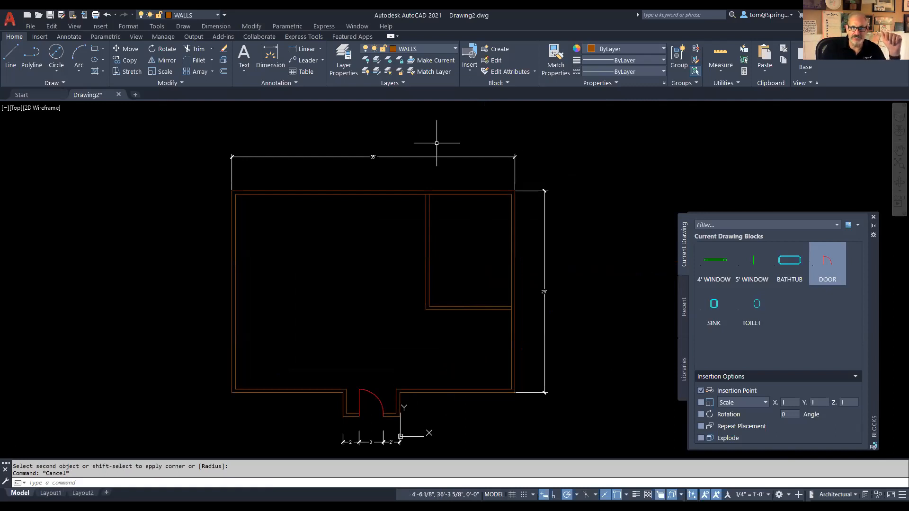
Step: Make WINDOWS the current layer and switch to the Floor Plan 1 PDF in Chrome
click(454, 48)
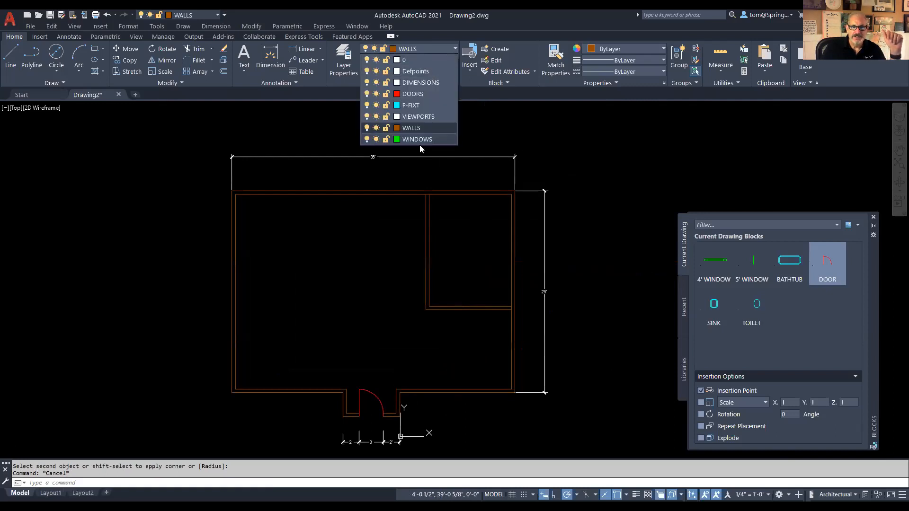
click(417, 139)
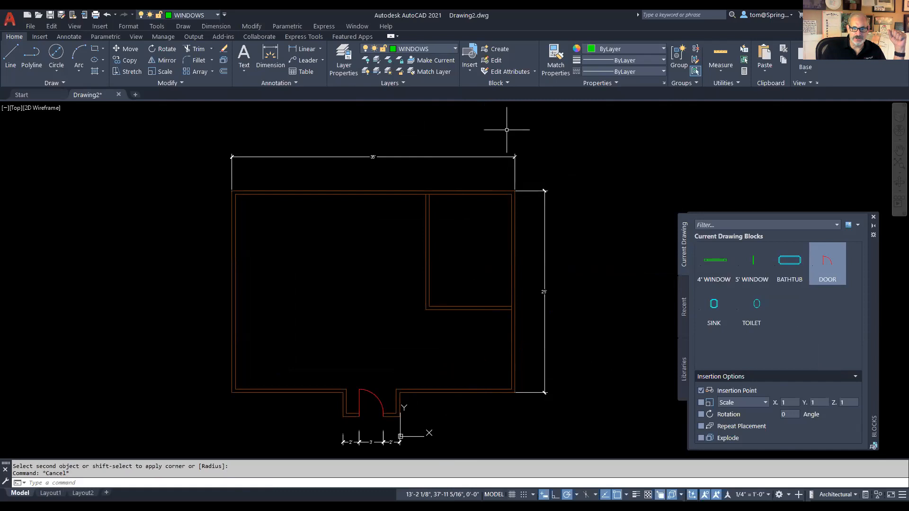
key(alt+Tab)
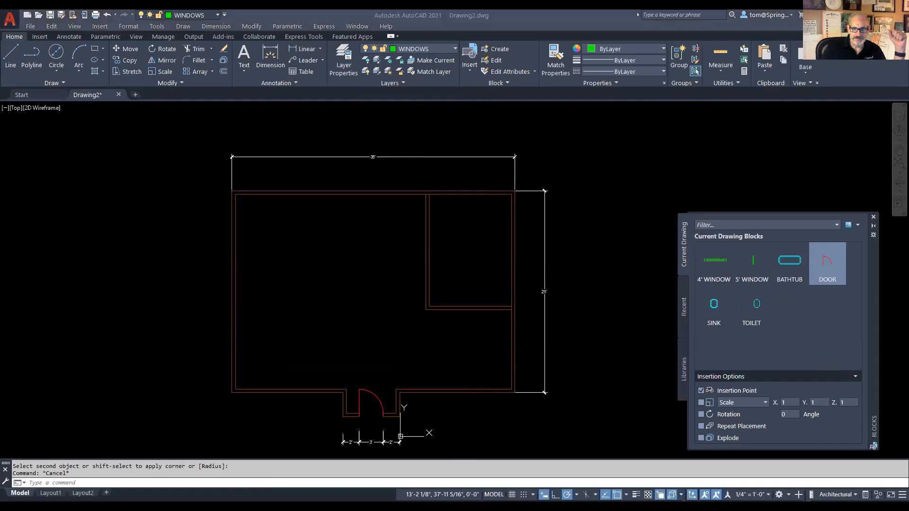
key(alt+Tab)
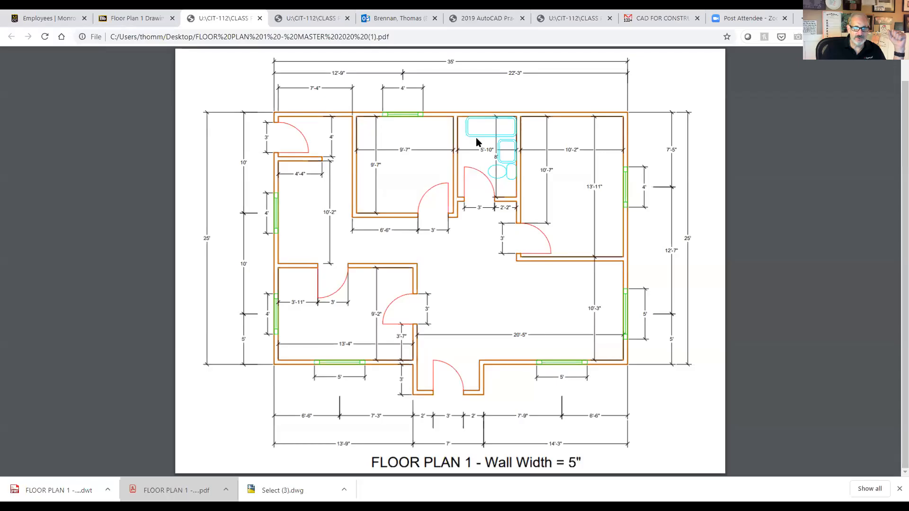
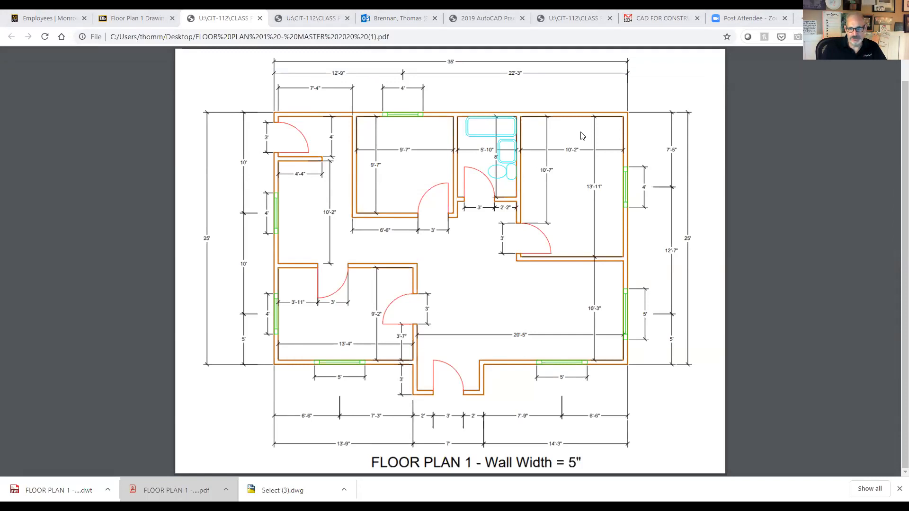
Step: Back in AutoCAD, insert the 4' WINDOW block into the top wall, 12'9 from the top-left corner
key(alt+Tab)
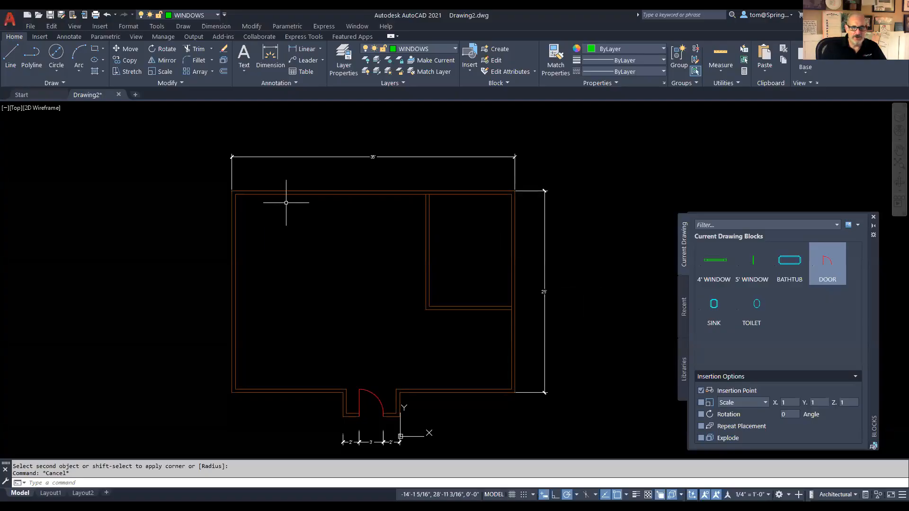
key(alt+Tab)
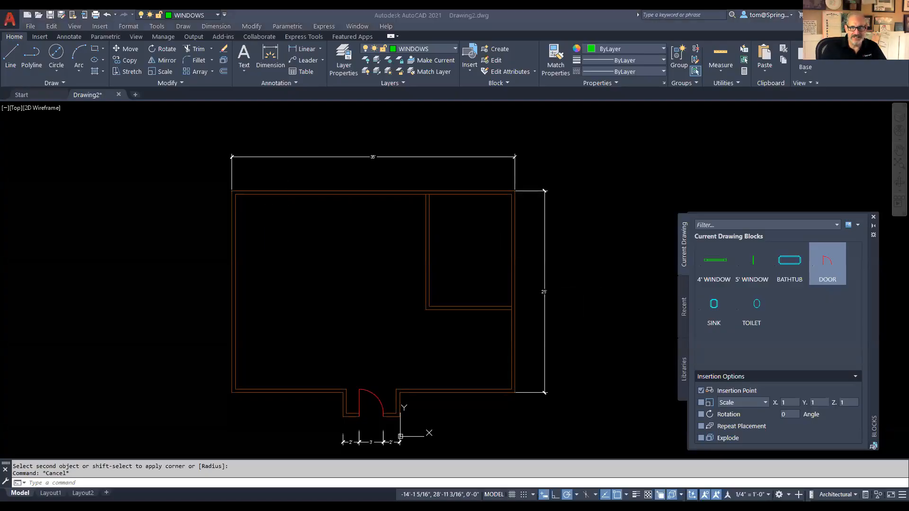
click(716, 263)
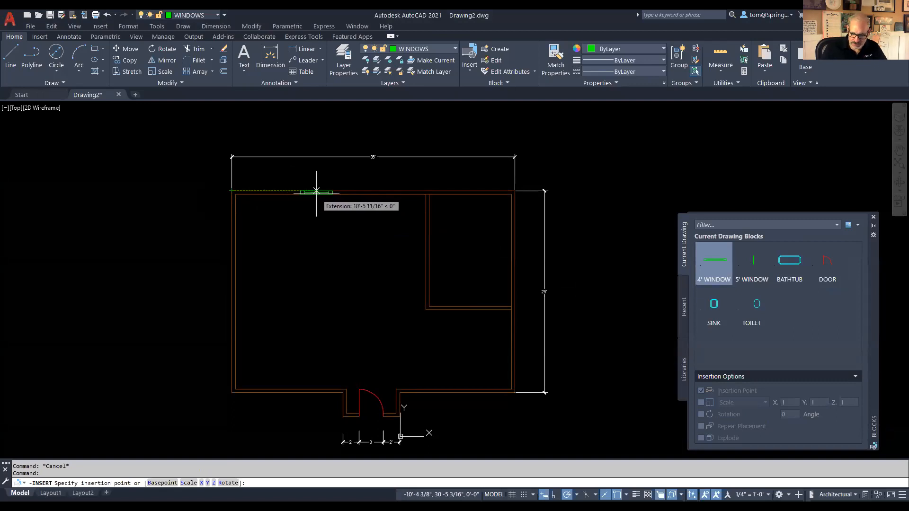
text(12'9)
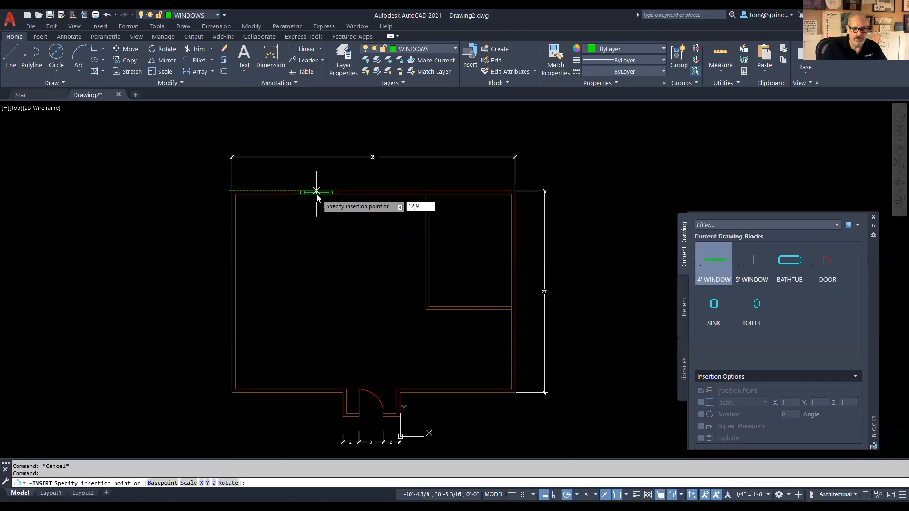
key(Return)
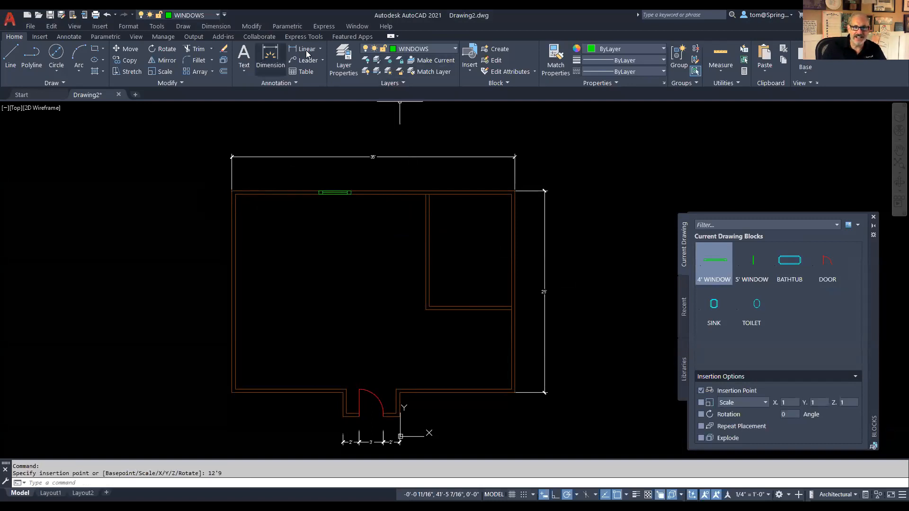
Step: On the DIMENSIONS layer, add a 12'-9" linear dimension from the top-left corner to the window, above the wall
click(452, 49)
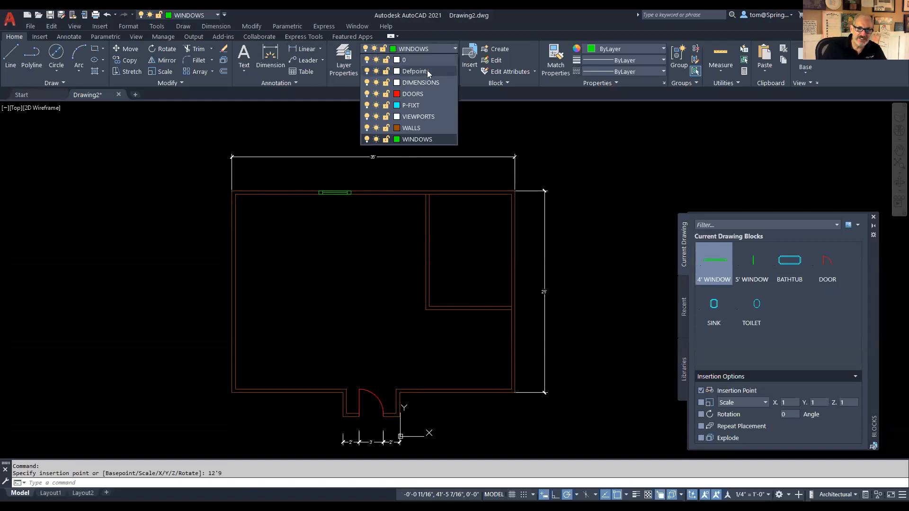
click(422, 82)
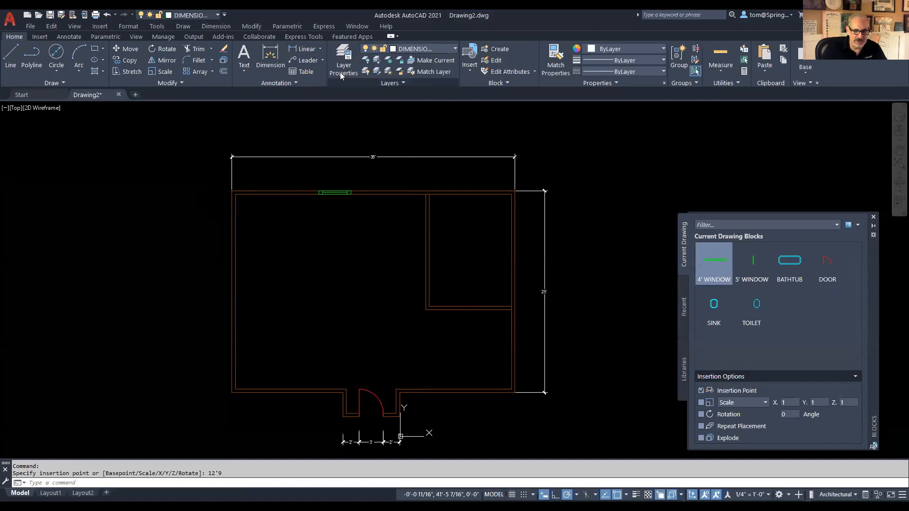
click(321, 49)
click(315, 66)
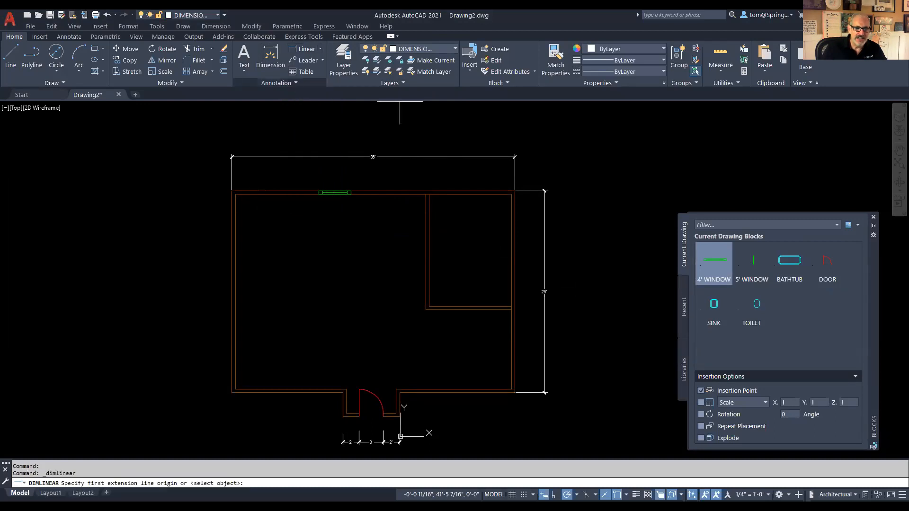
click(232, 191)
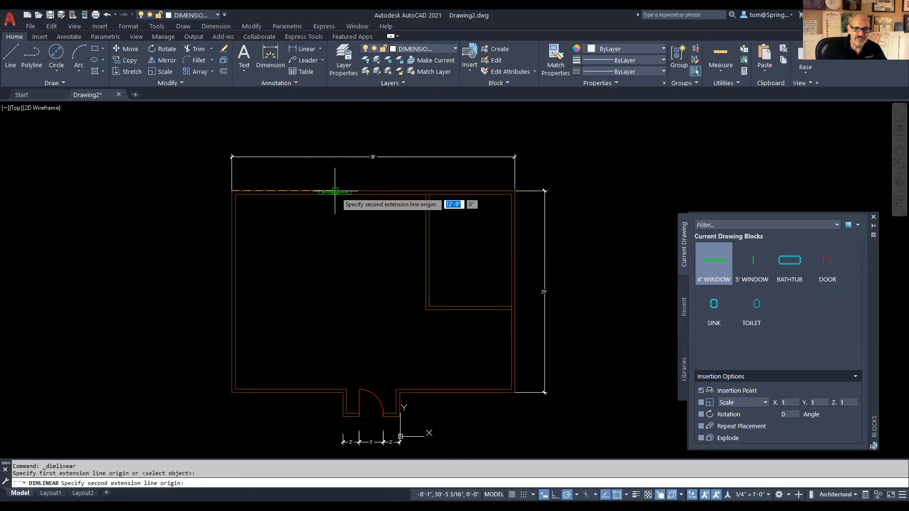
click(335, 191)
click(303, 179)
scroll(296, 201, up, 2)
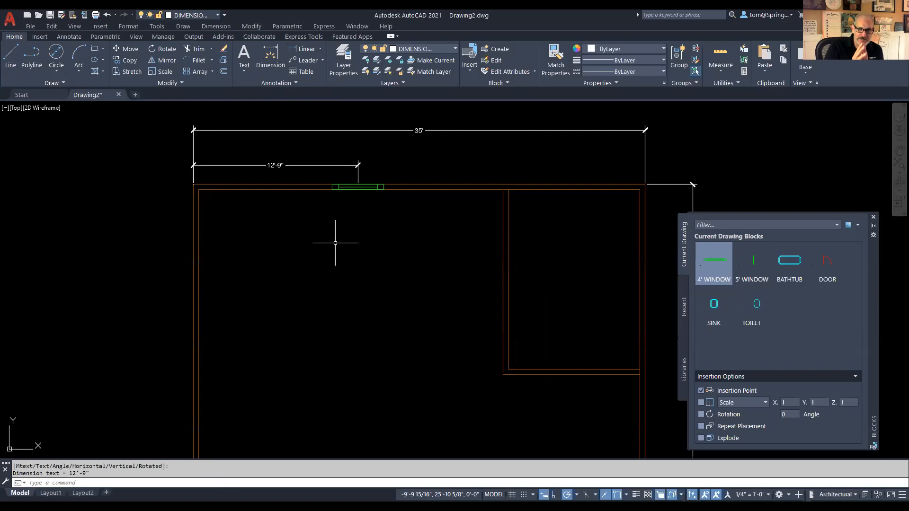
Step: Insert the BATHTUB, TOILET below it, and SINK below the toilet inside the plan
click(782, 262)
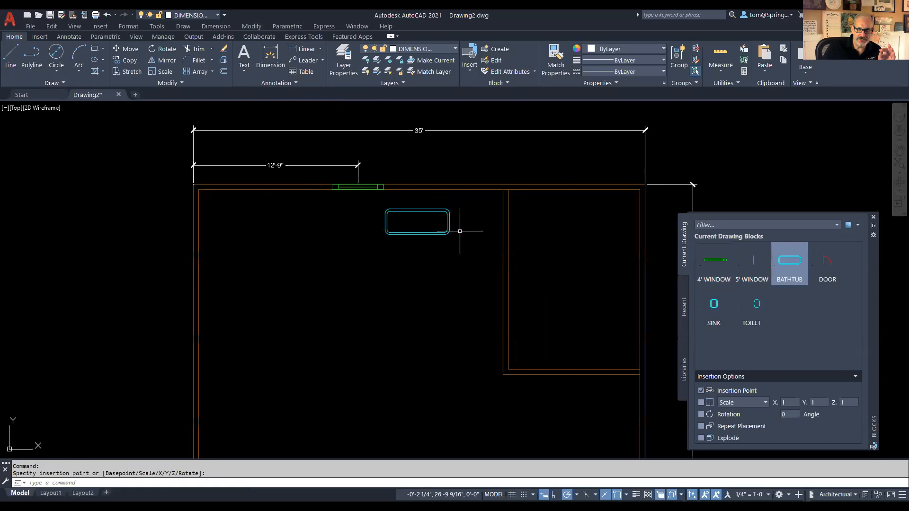
click(762, 310)
click(462, 265)
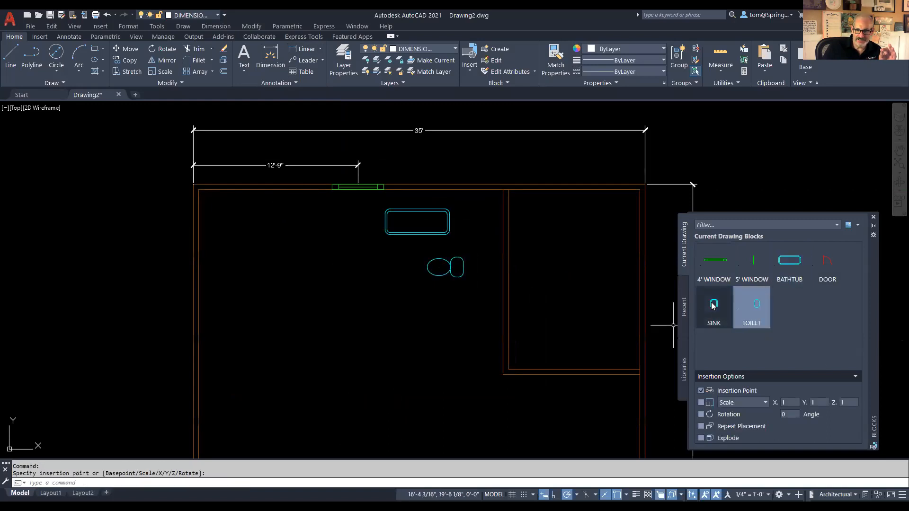
click(713, 306)
click(475, 299)
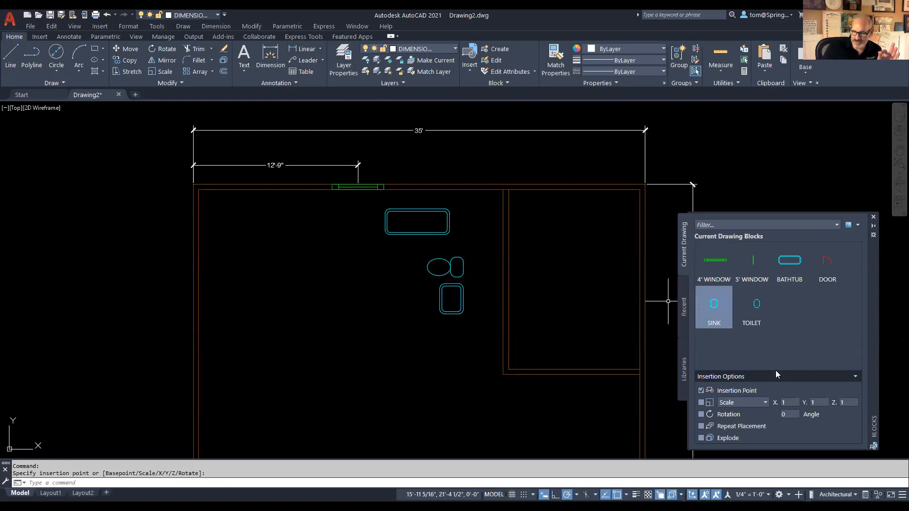
Step: Insert a 4' WINDOW at the left wall's midpoint, rotated 90° to run along the wall
click(701, 414)
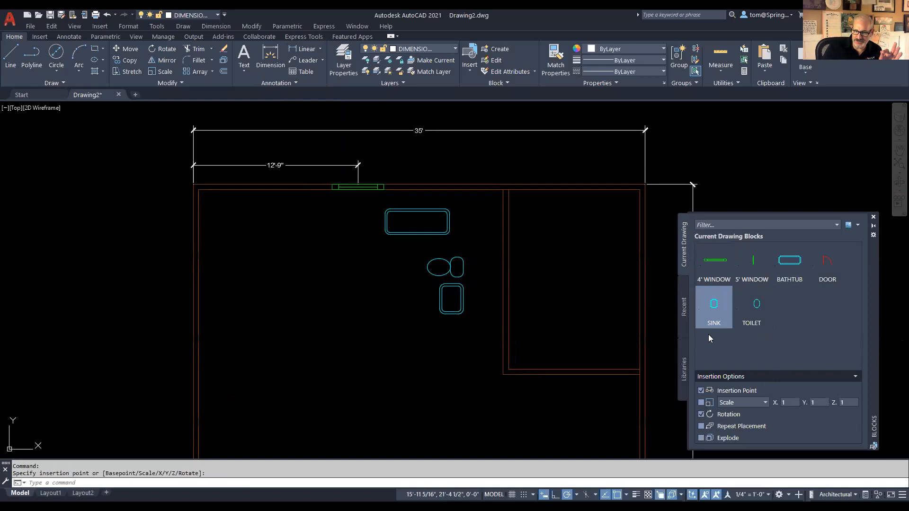
click(714, 260)
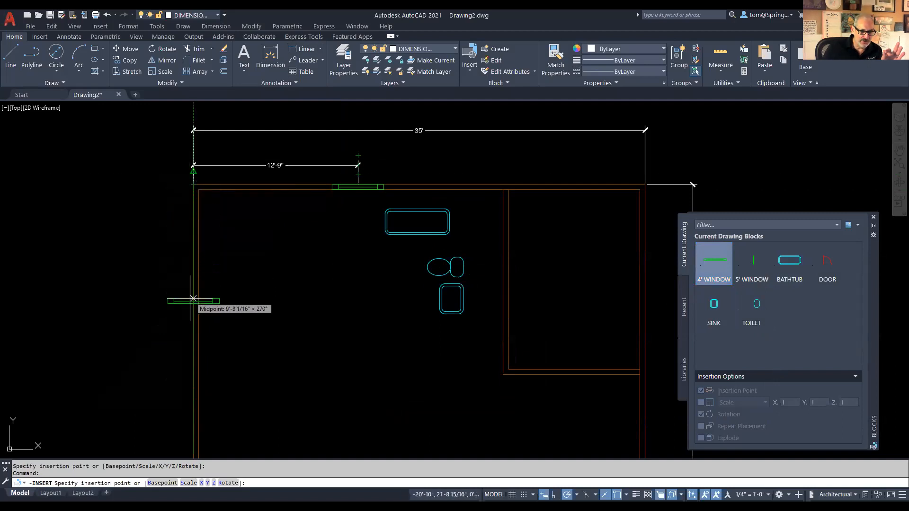
click(193, 313)
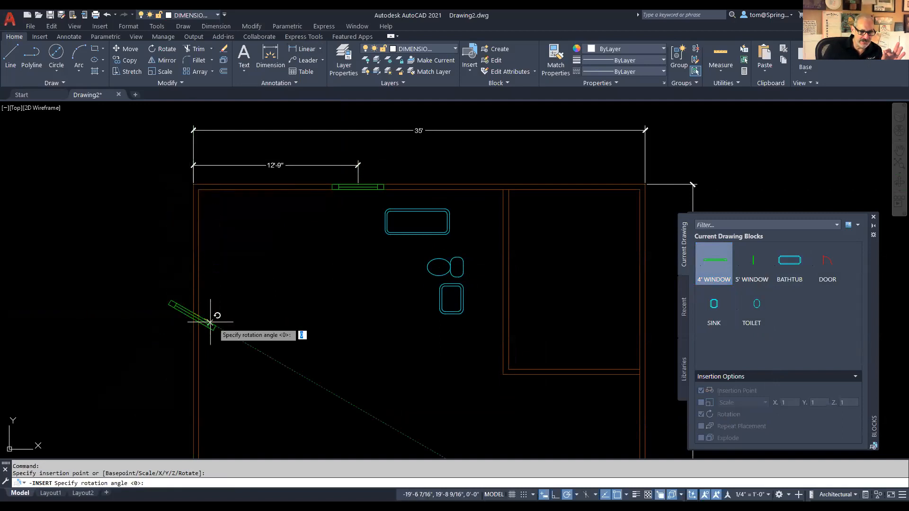
click(194, 257)
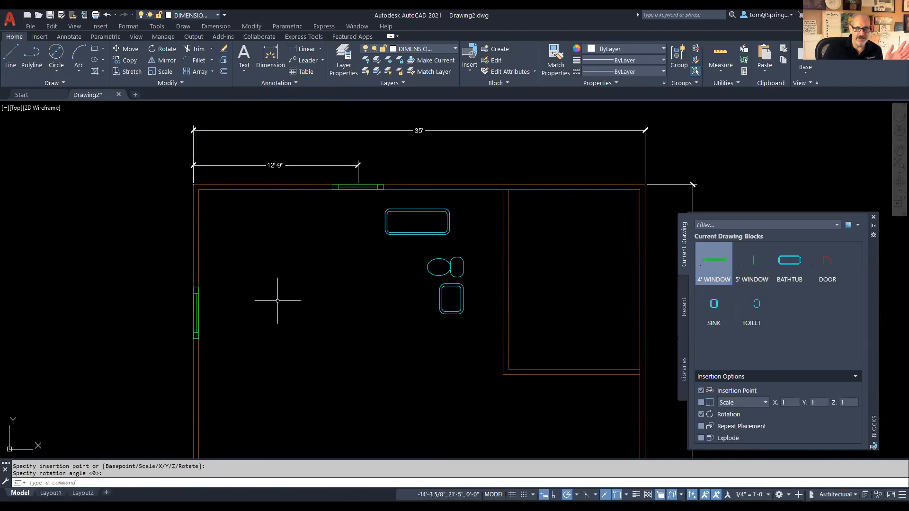
scroll(277, 300, down, 2)
middle_drag(274, 300, 295, 240)
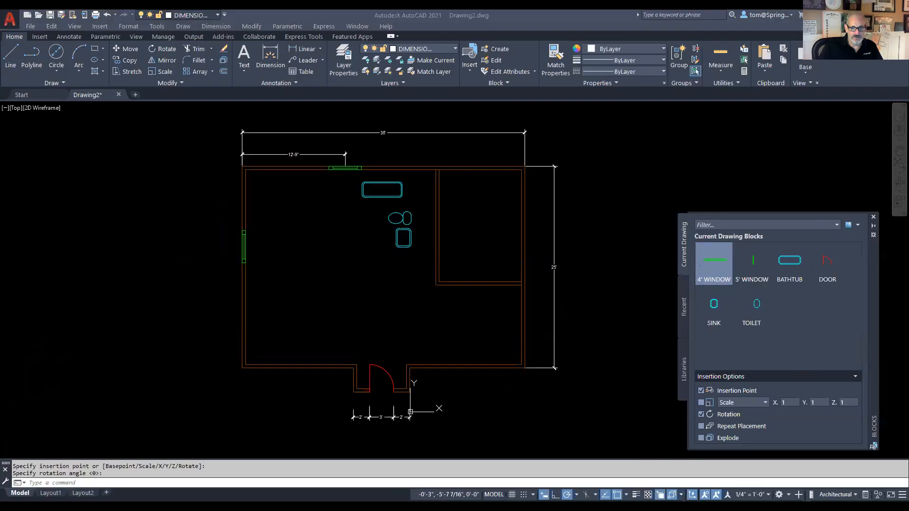
key(alt+Tab)
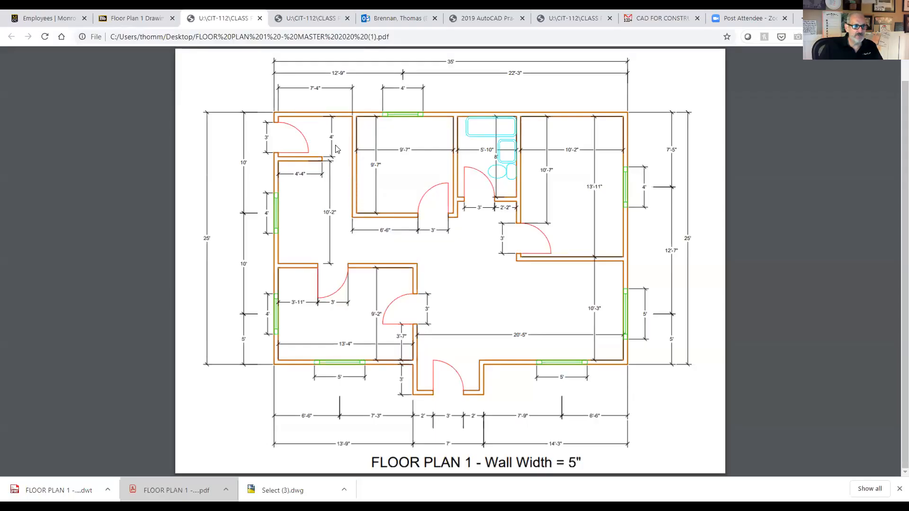
Step: Go to the Blackboard course tab and open its Welcome & Start Here page
click(137, 22)
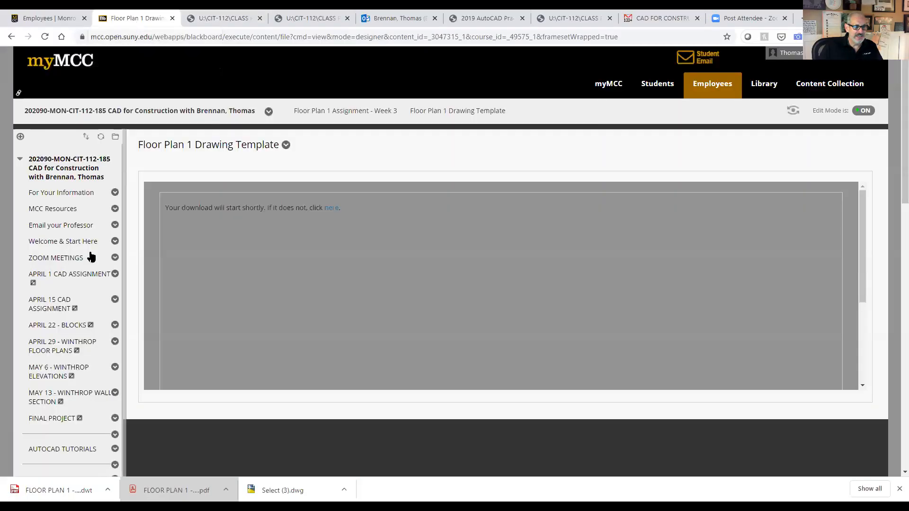
scroll(91, 257, down, 3)
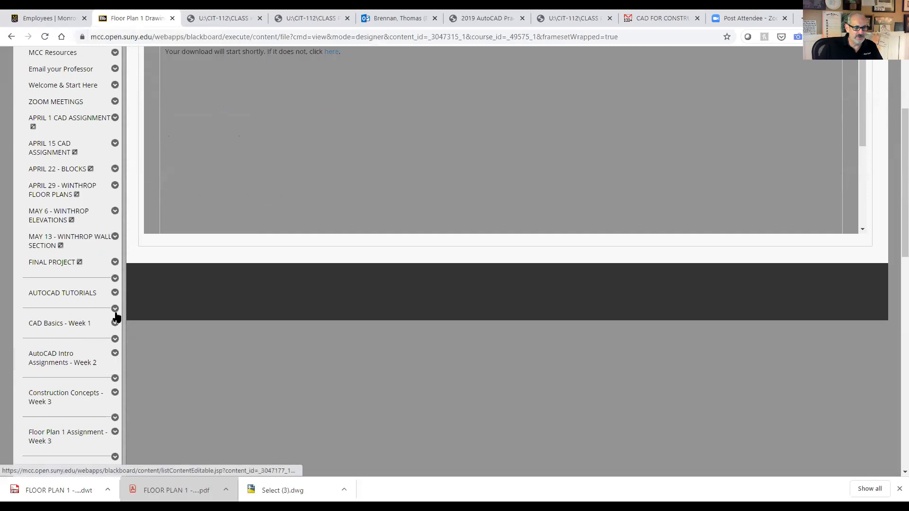
scroll(116, 317, up, 3)
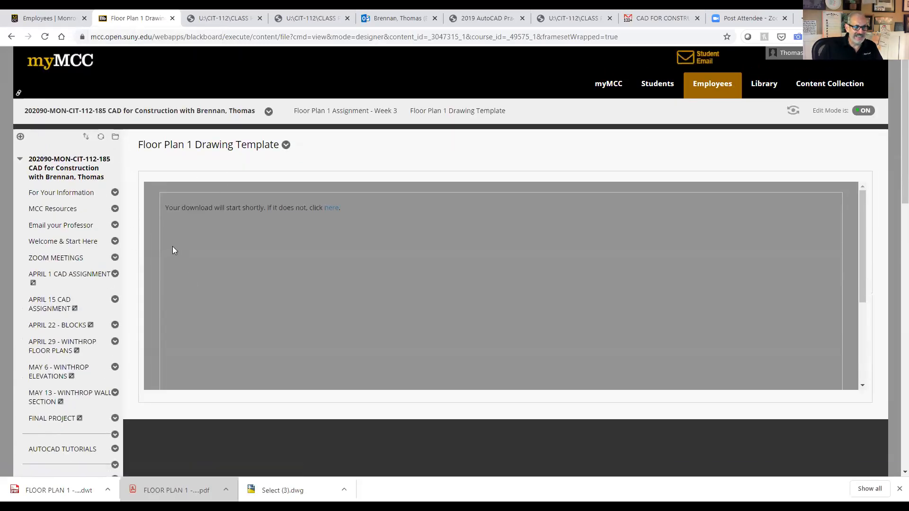
click(74, 113)
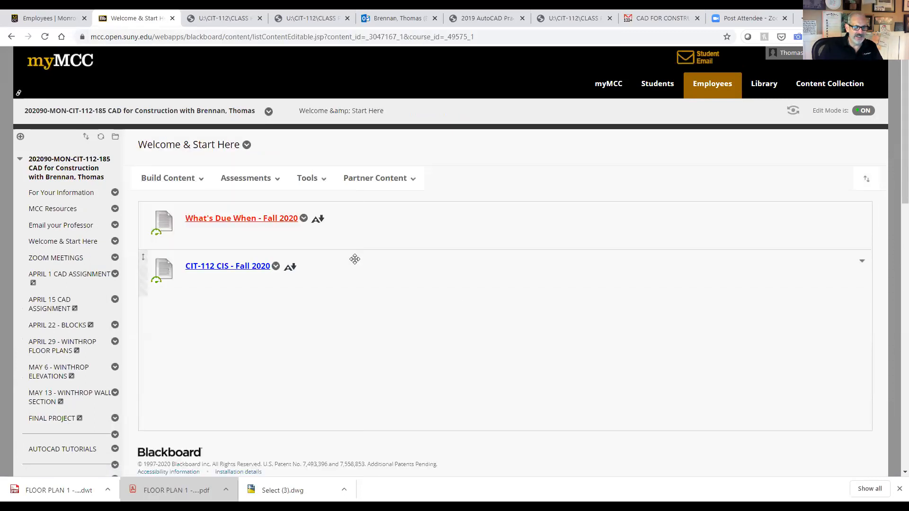
Step: Open the What's Due When - Fall 2020 schedule and scroll to the September due dates
click(276, 218)
scroll(516, 318, down, 1)
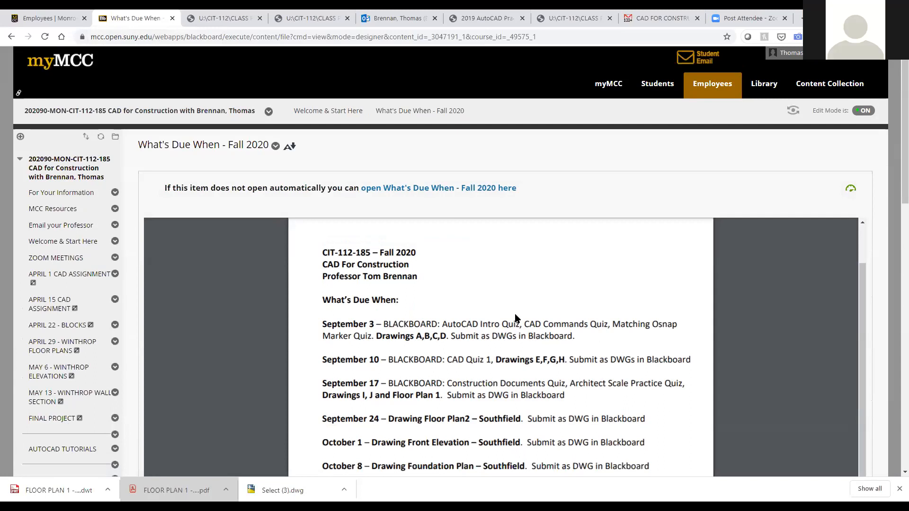
scroll(516, 318, down, 1)
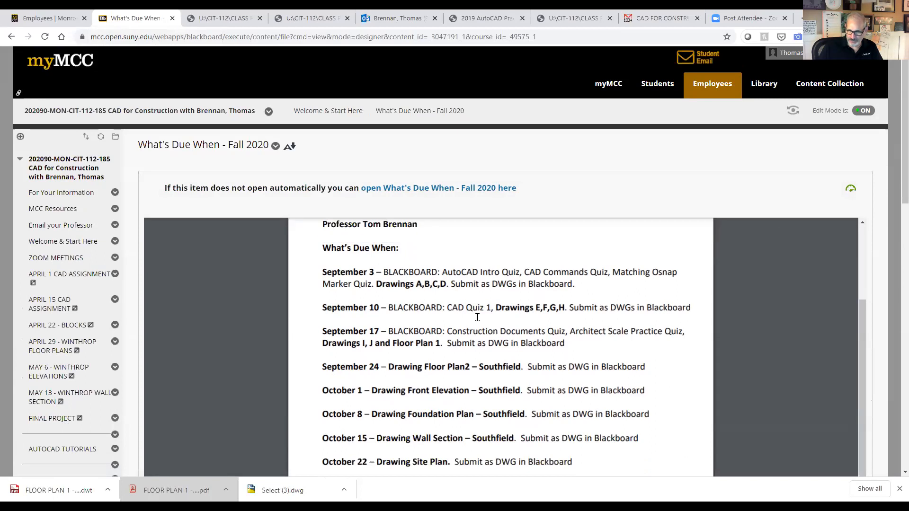
double_click(560, 308)
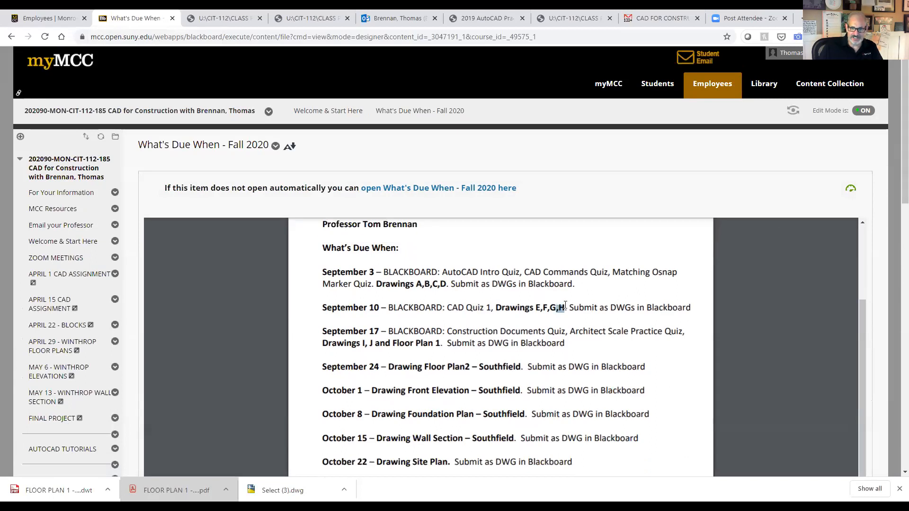
click(566, 324)
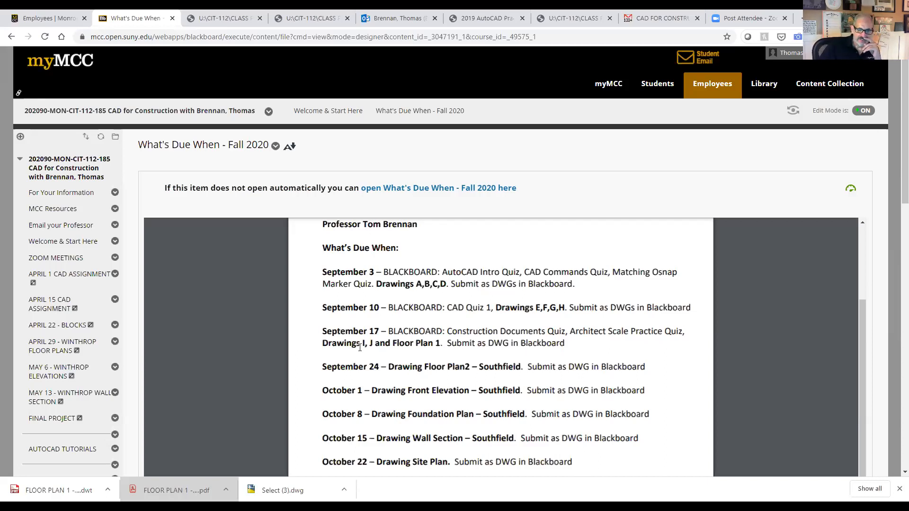
Step: Circle the H and Floor Plan 1 in red and strike through drawings I, J
mouse_move(357, 343)
mouse_down()
mouse_move(380, 344)
mouse_move(373, 348)
mouse_up()
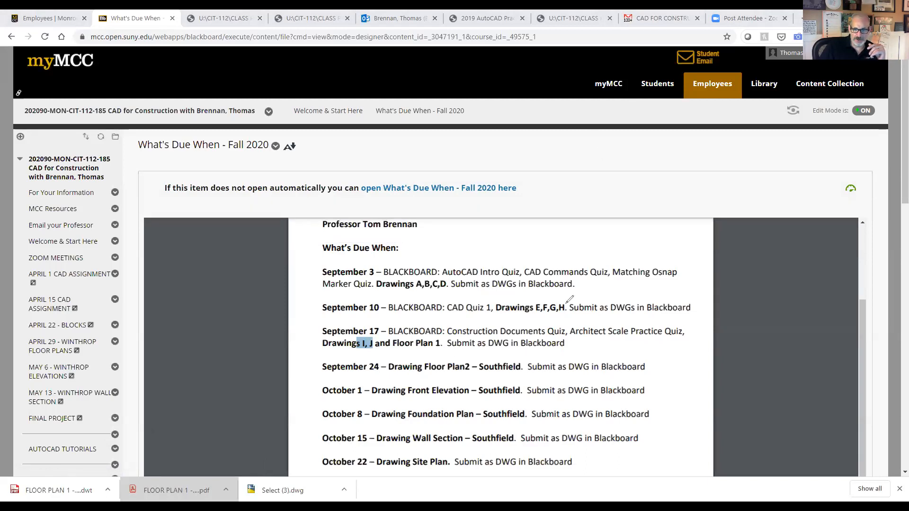
mouse_move(570, 297)
mouse_down()
mouse_move(558, 314)
mouse_move(569, 298)
mouse_move(561, 299)
mouse_up()
mouse_move(445, 335)
mouse_down()
mouse_move(393, 333)
mouse_move(391, 346)
mouse_move(450, 350)
mouse_move(441, 335)
mouse_up()
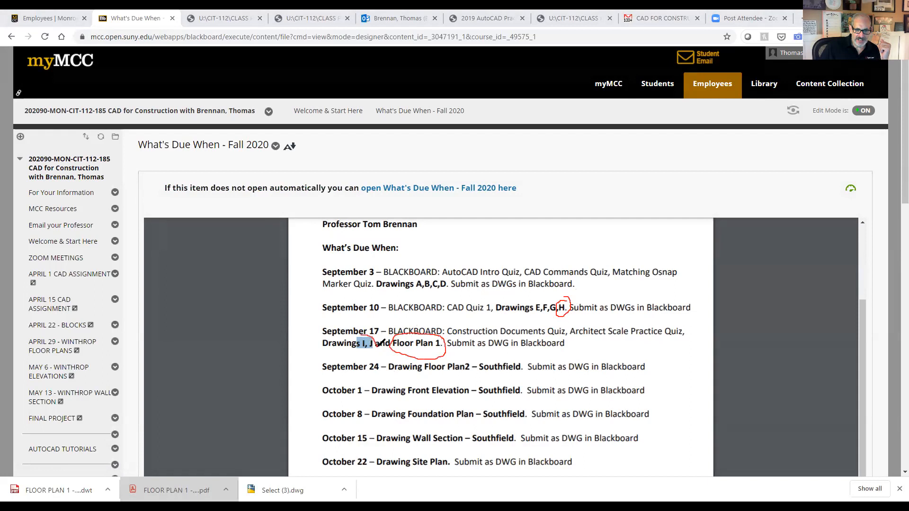
drag(374, 335, 366, 353)
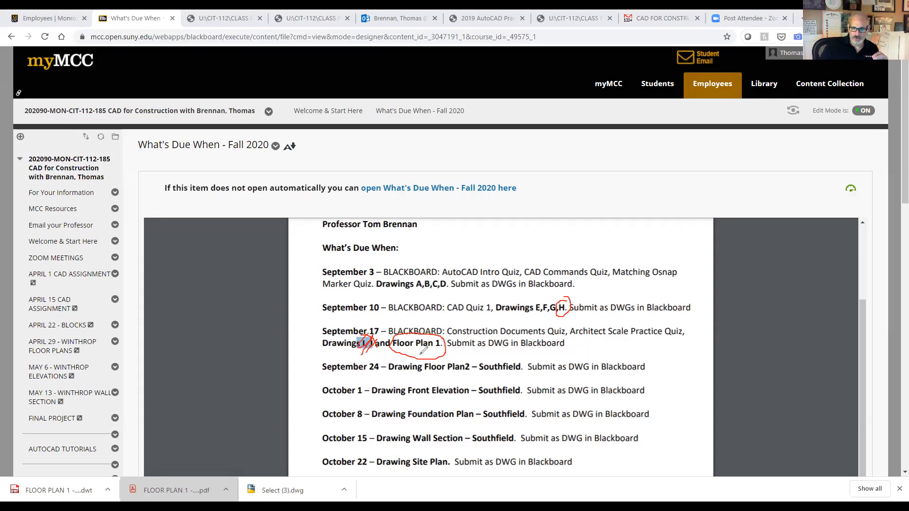
click(818, 61)
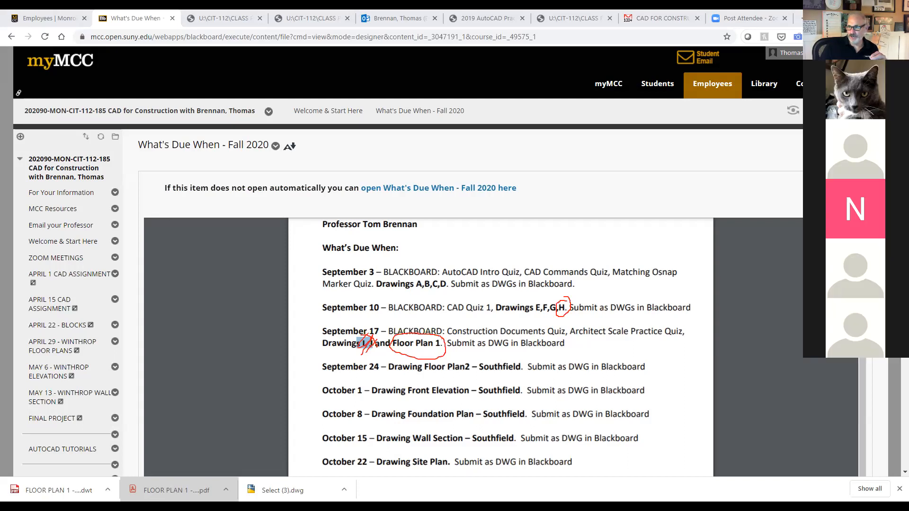